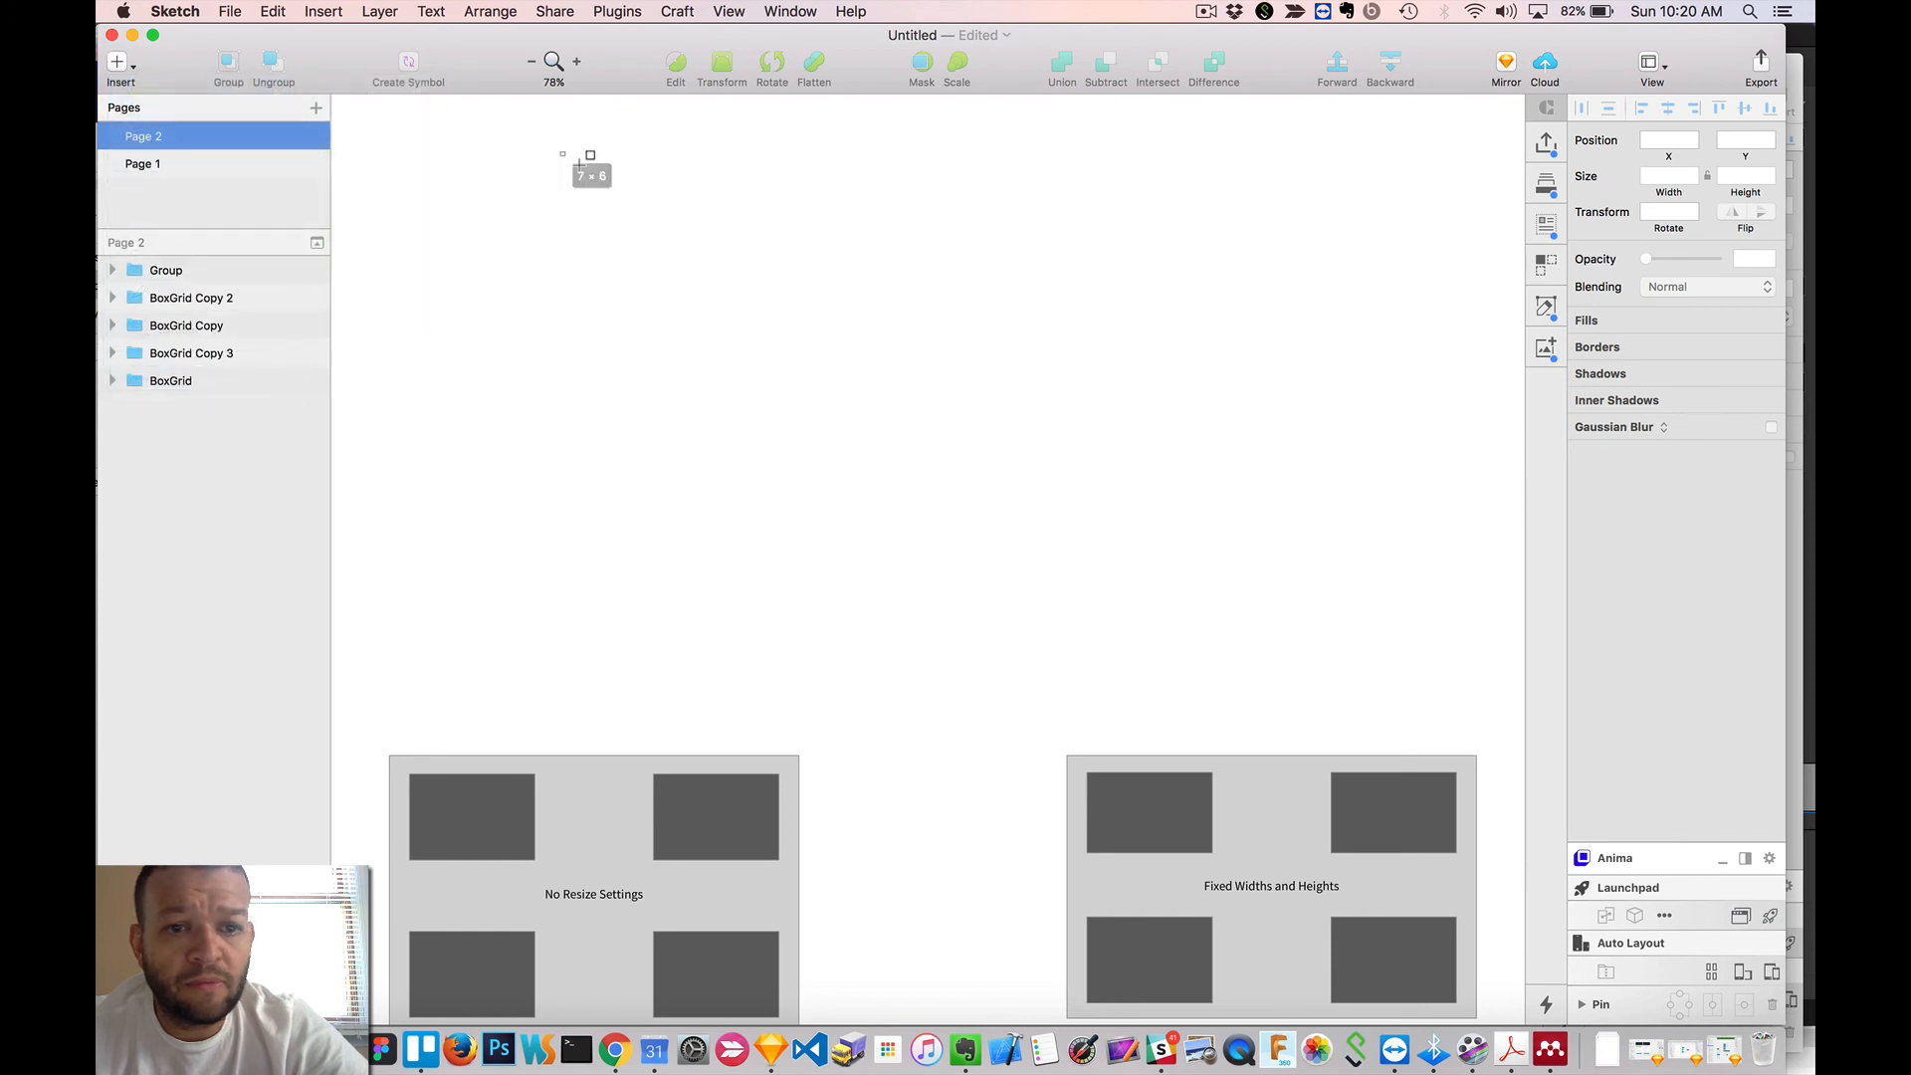
- Draw a rectangle about 249 × 168 on the empty canvas above the No Resize Settings grid
left_click(901, 217)
left_click(696, 213)
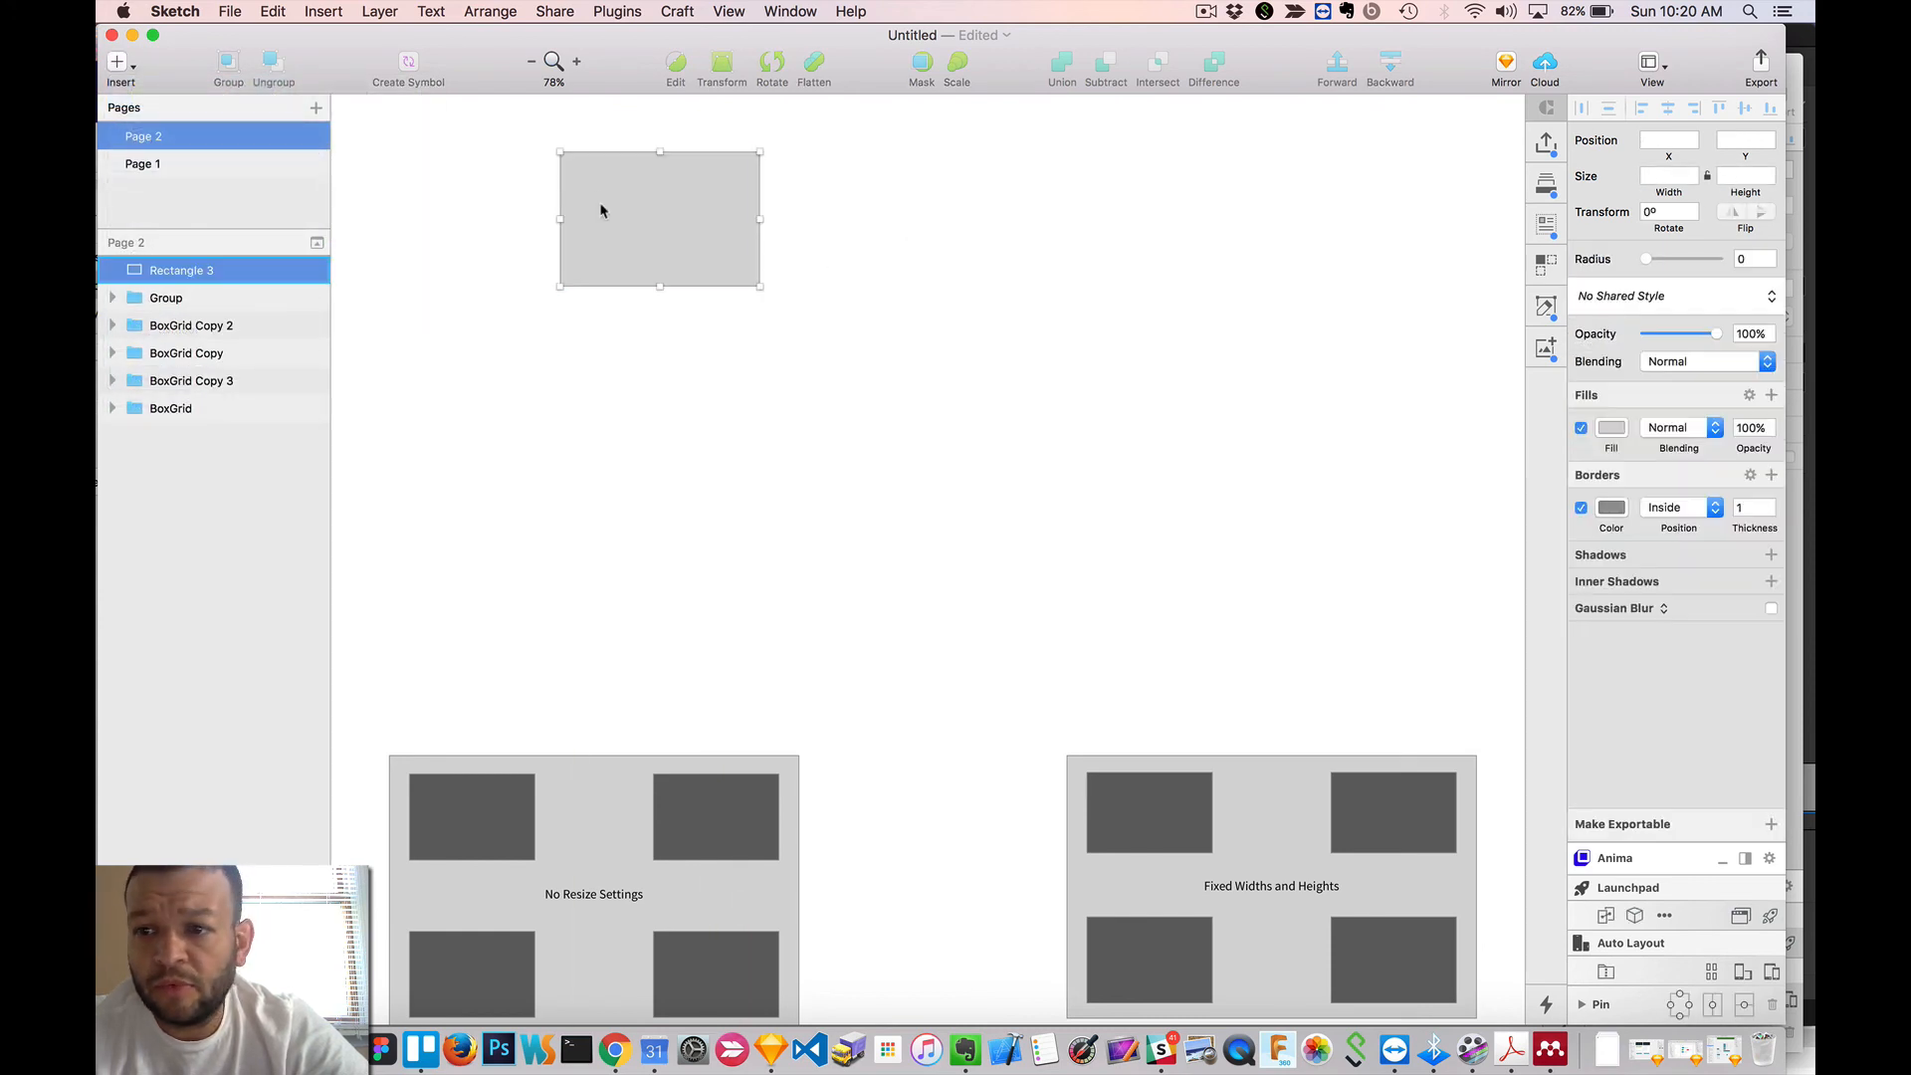
double_click(653, 227)
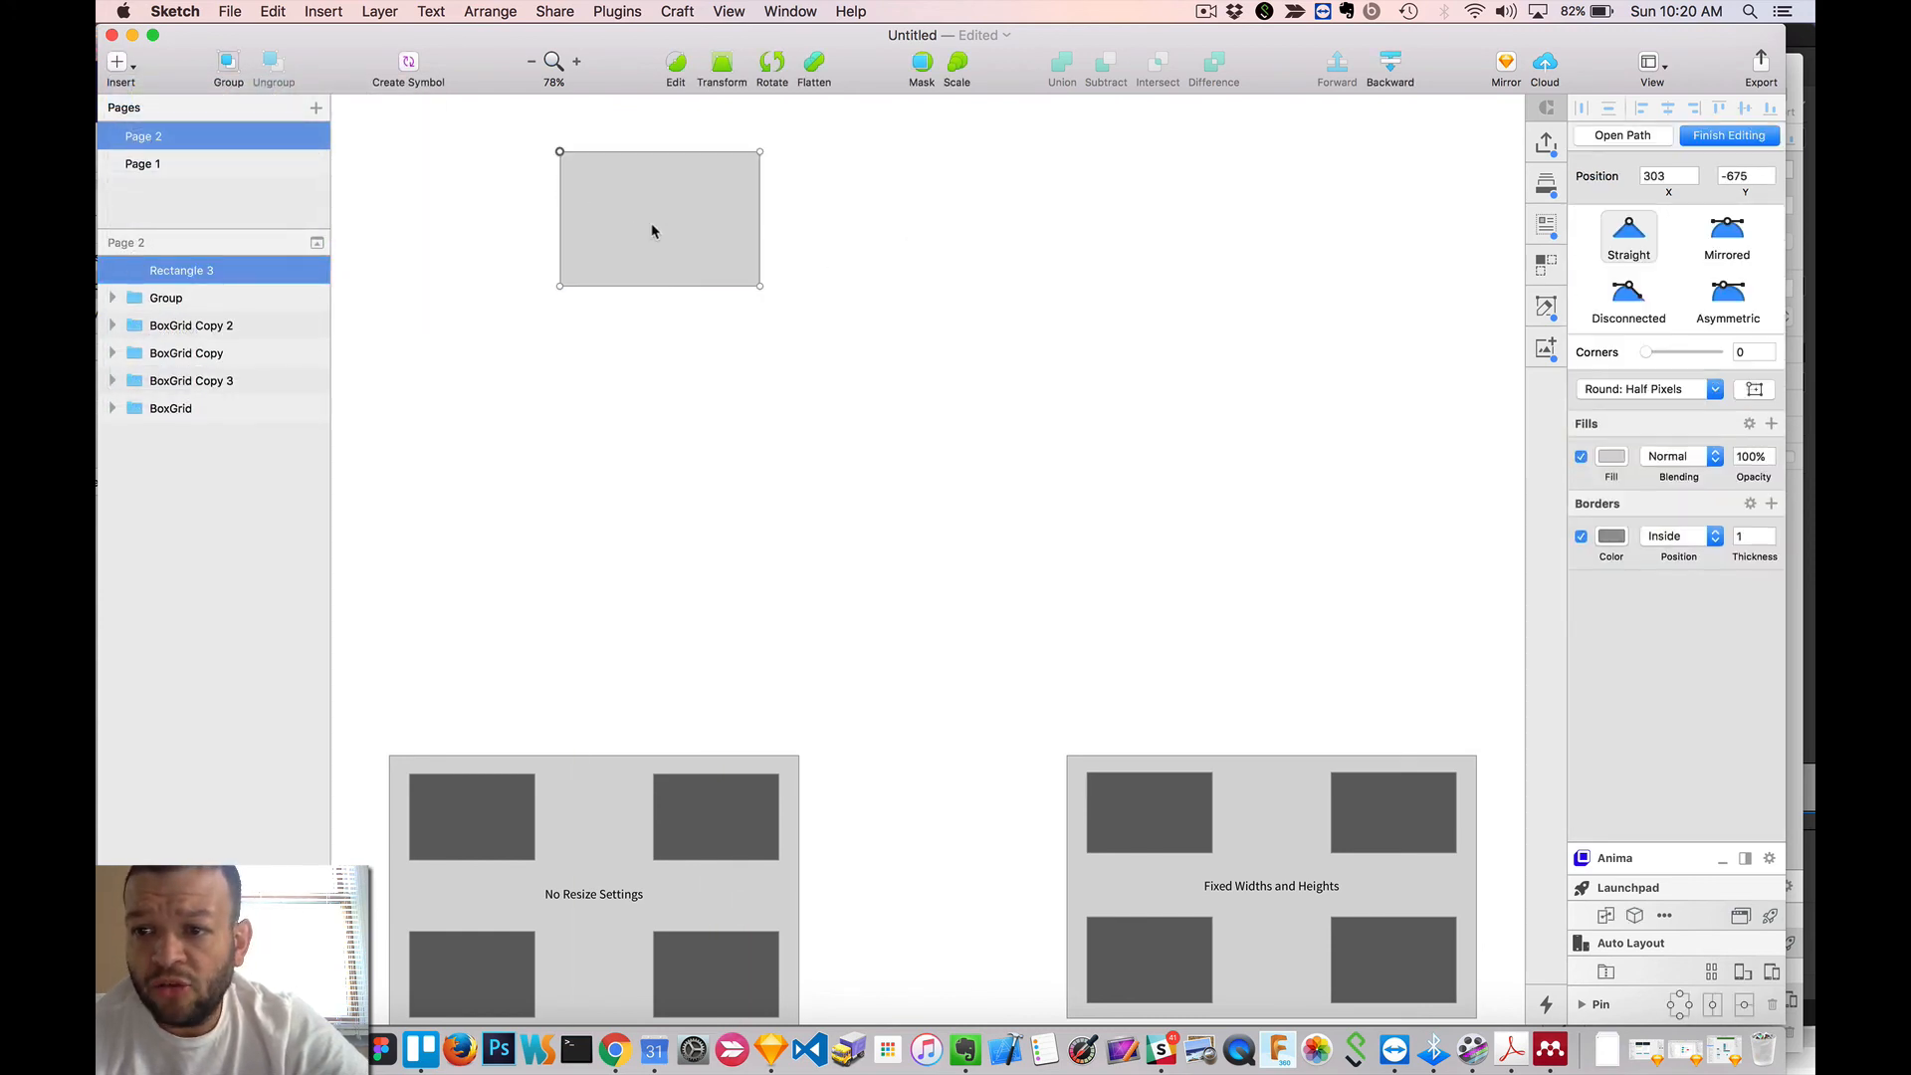
left_click(899, 249)
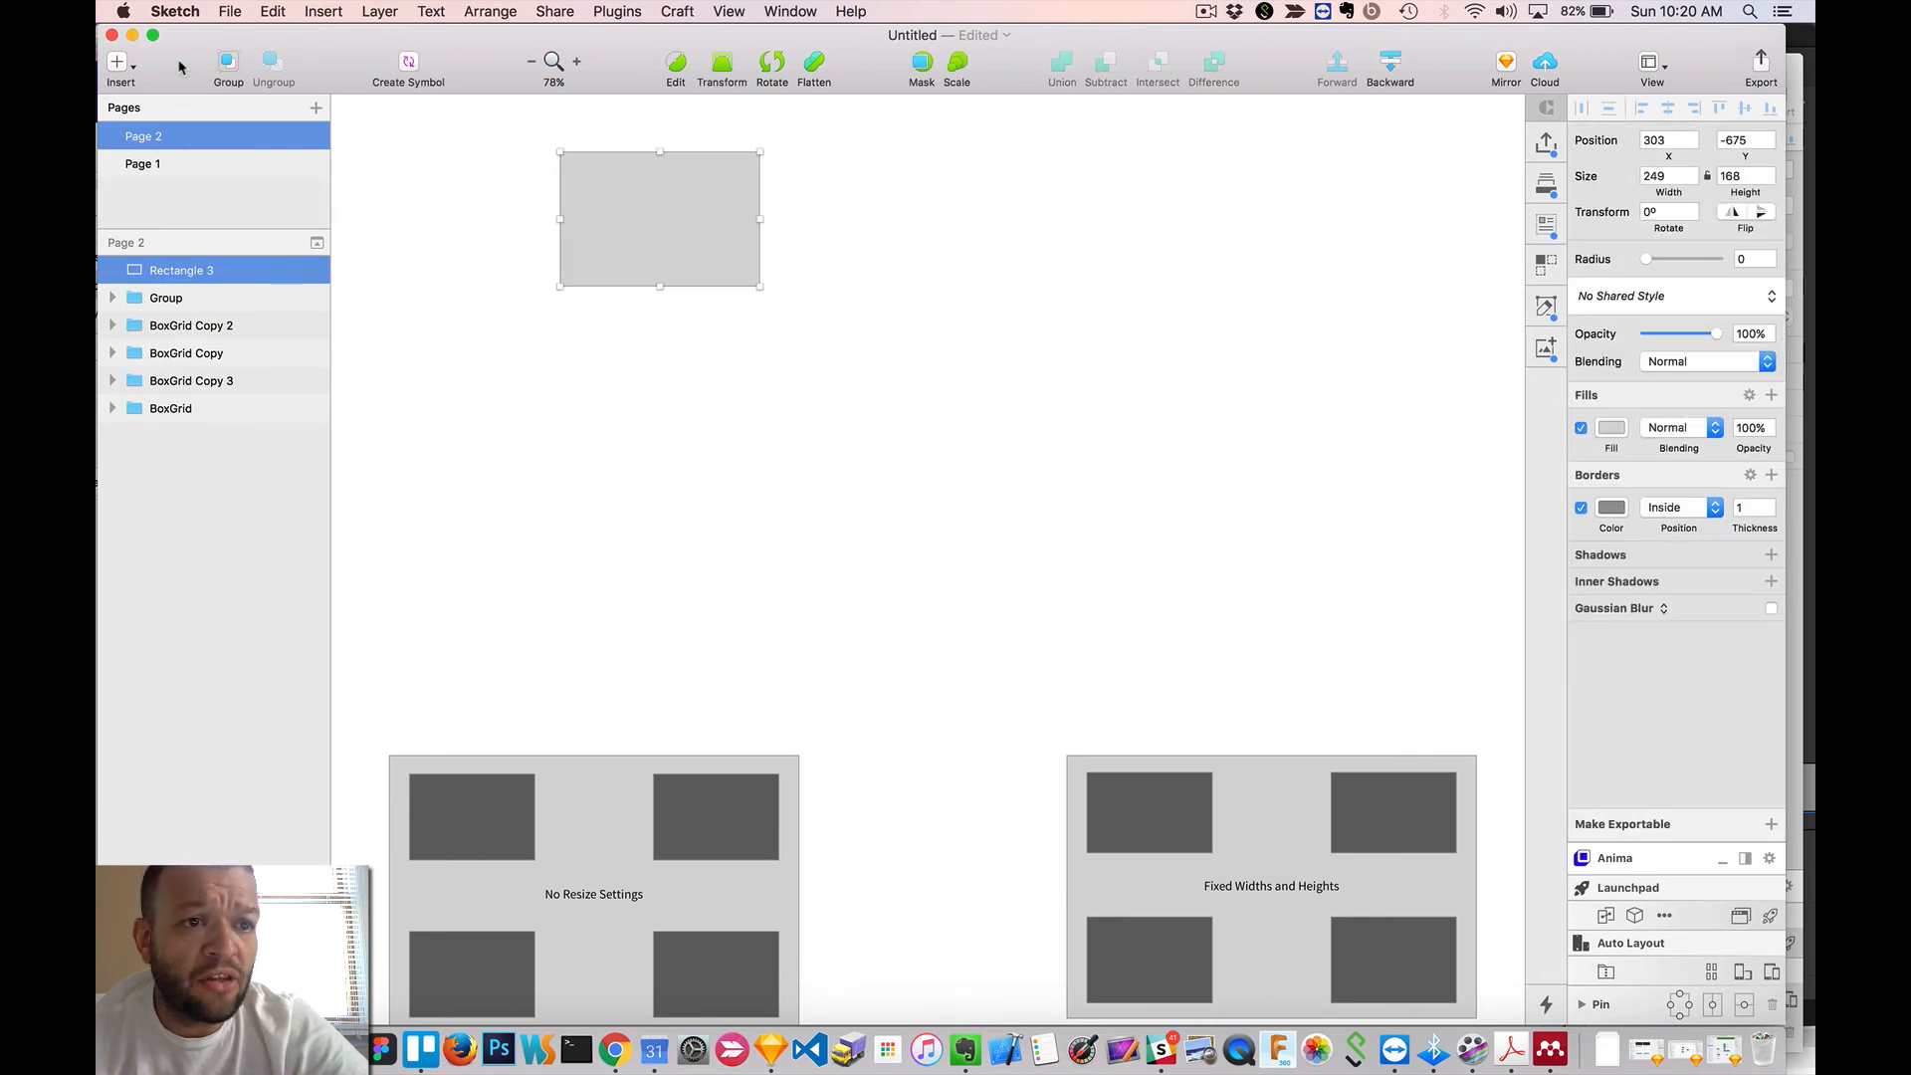
- Draw a circle about 47 × 47 inside the new rectangle, near its upper-right corner
left_click(122, 62)
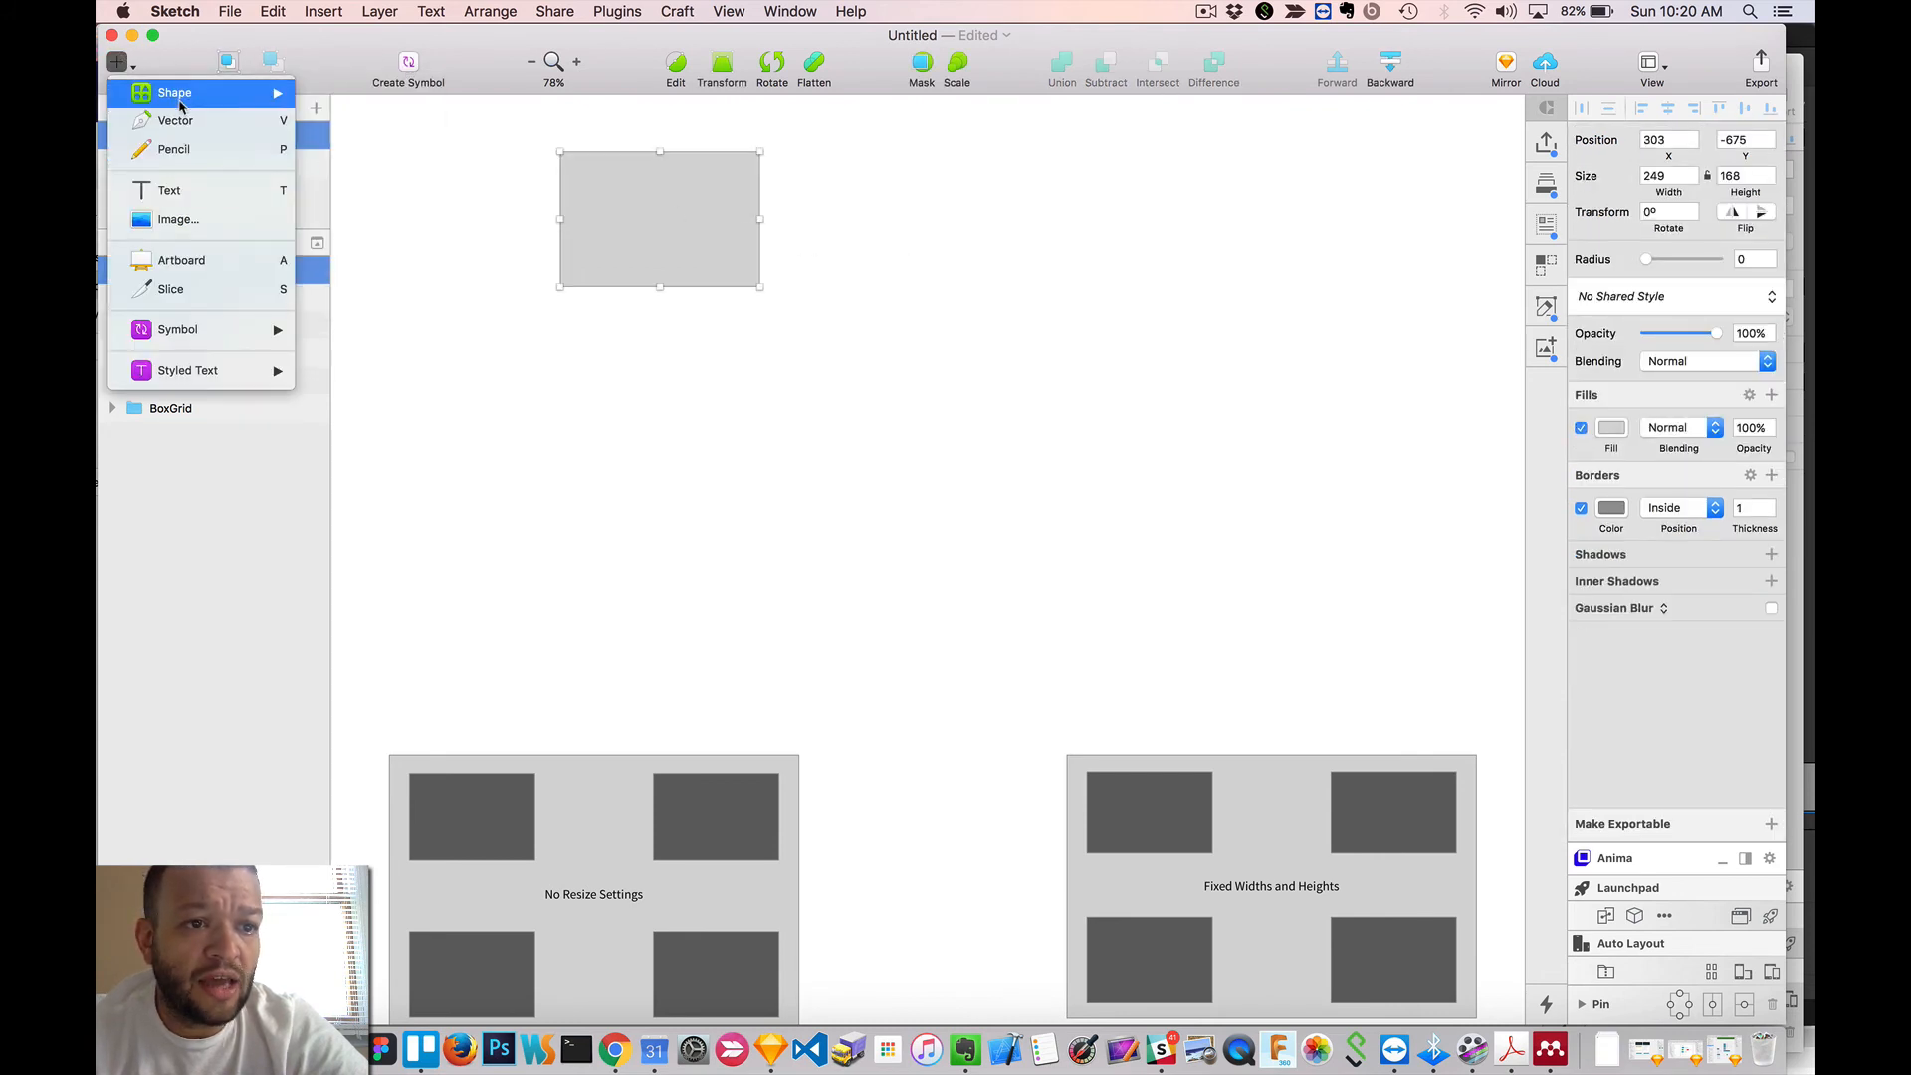
mouse_move(185, 99)
left_click(374, 175)
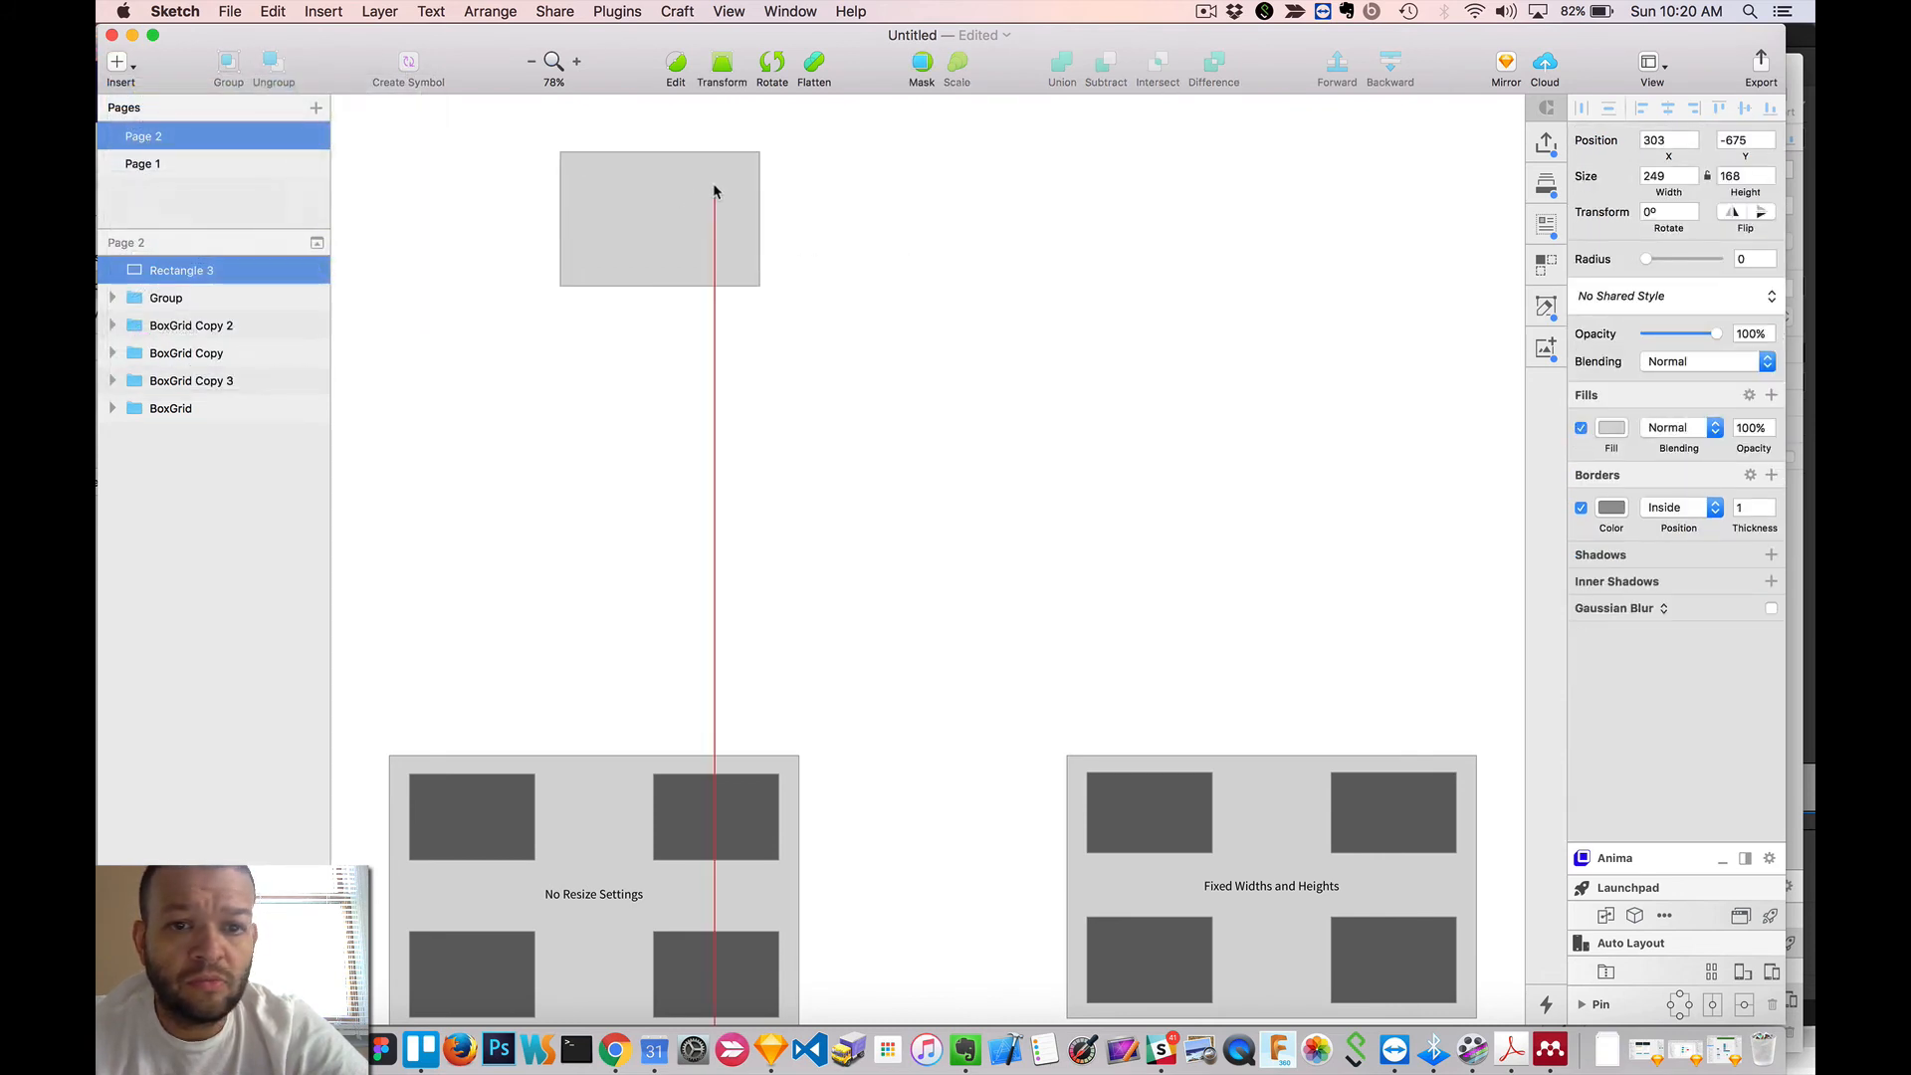
left_click_drag(688, 168, 729, 202)
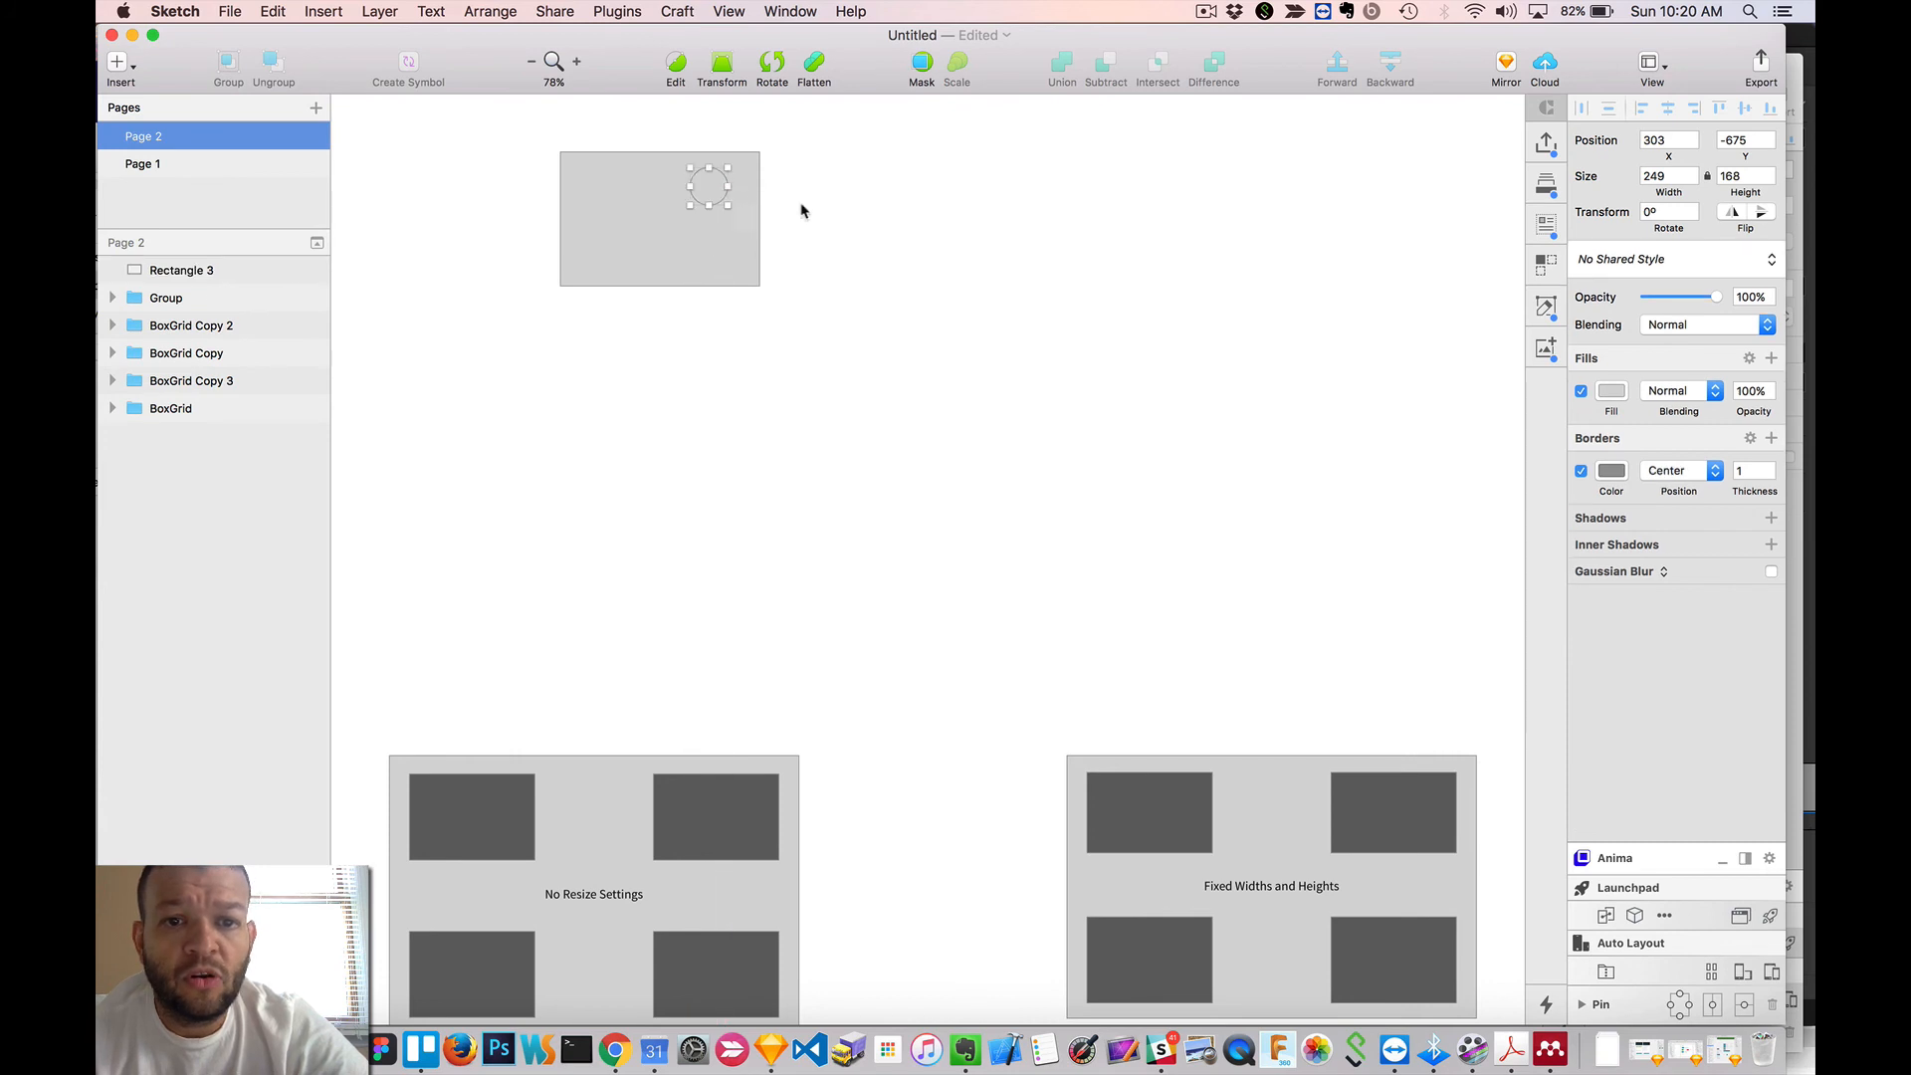
left_click(801, 207)
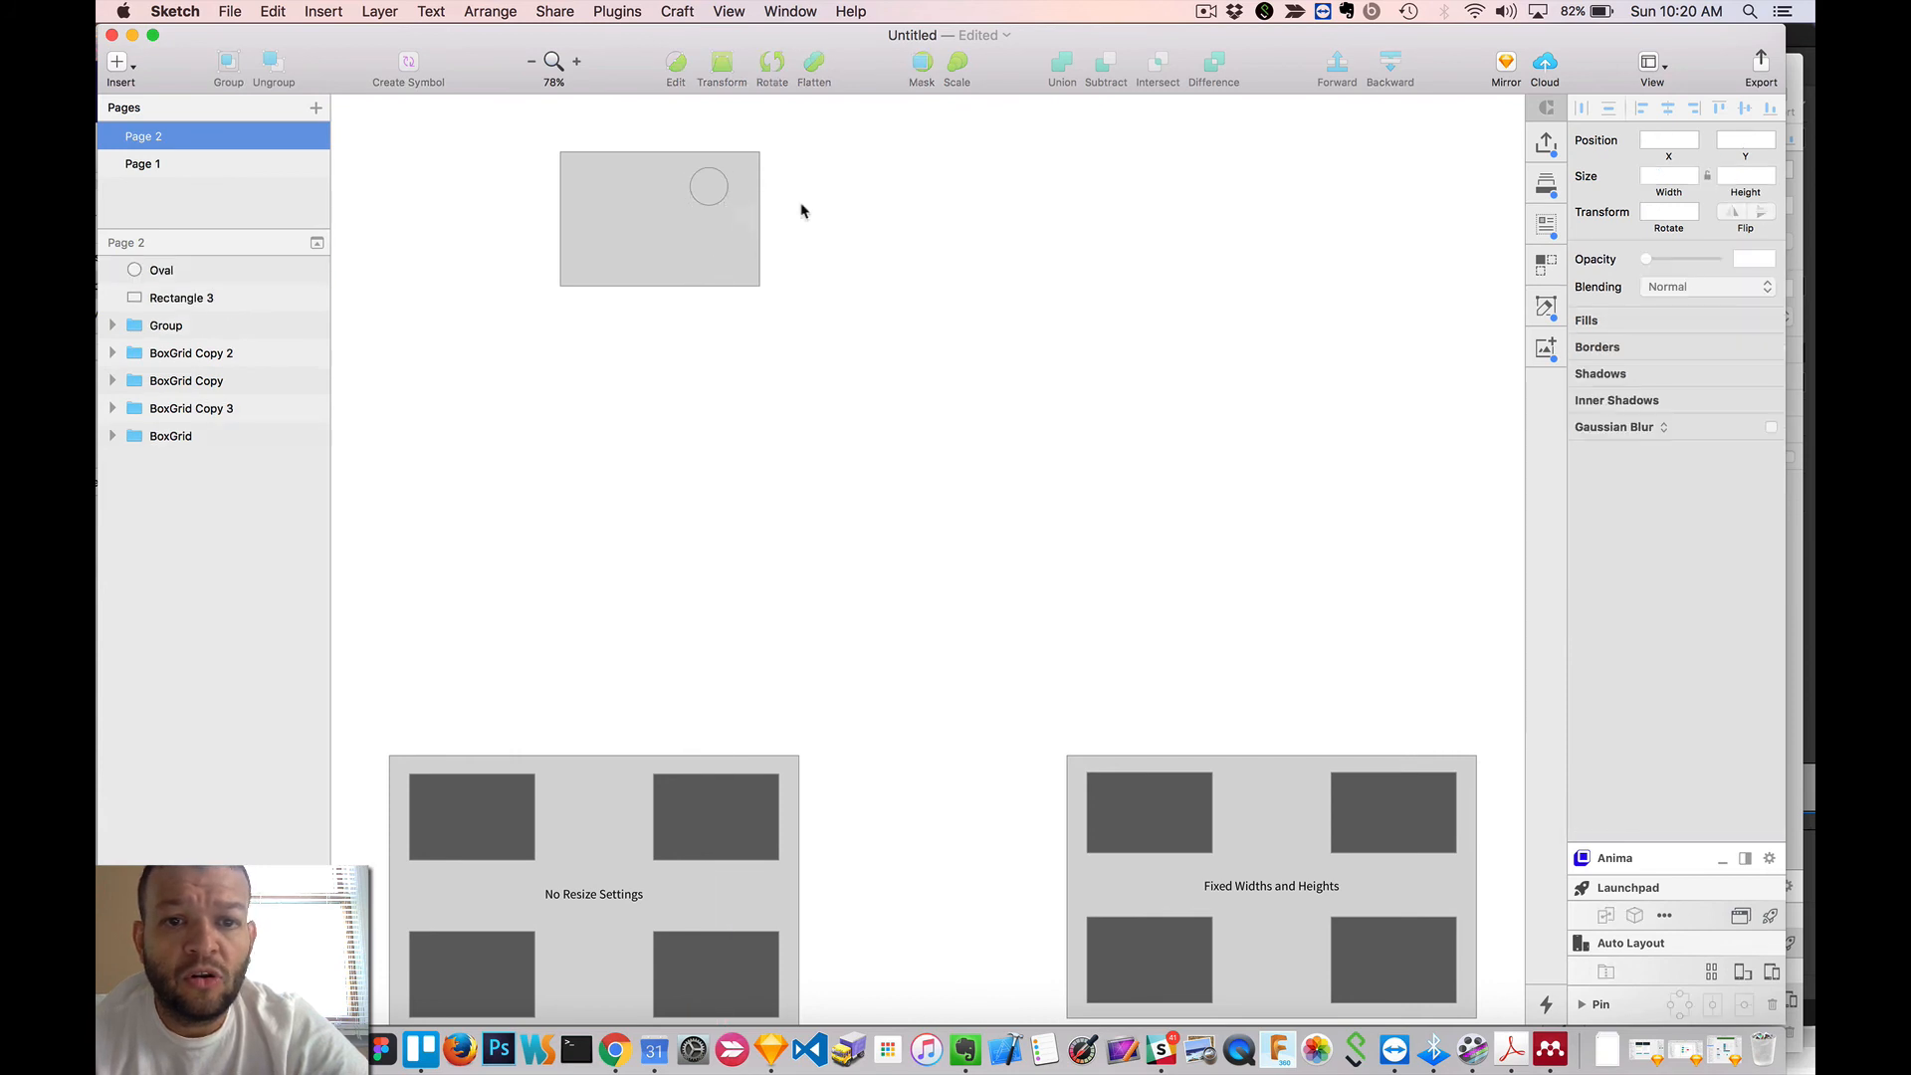
- Group the oval and the rectangle behind it
left_click(157, 271)
left_click(158, 298, "shift")
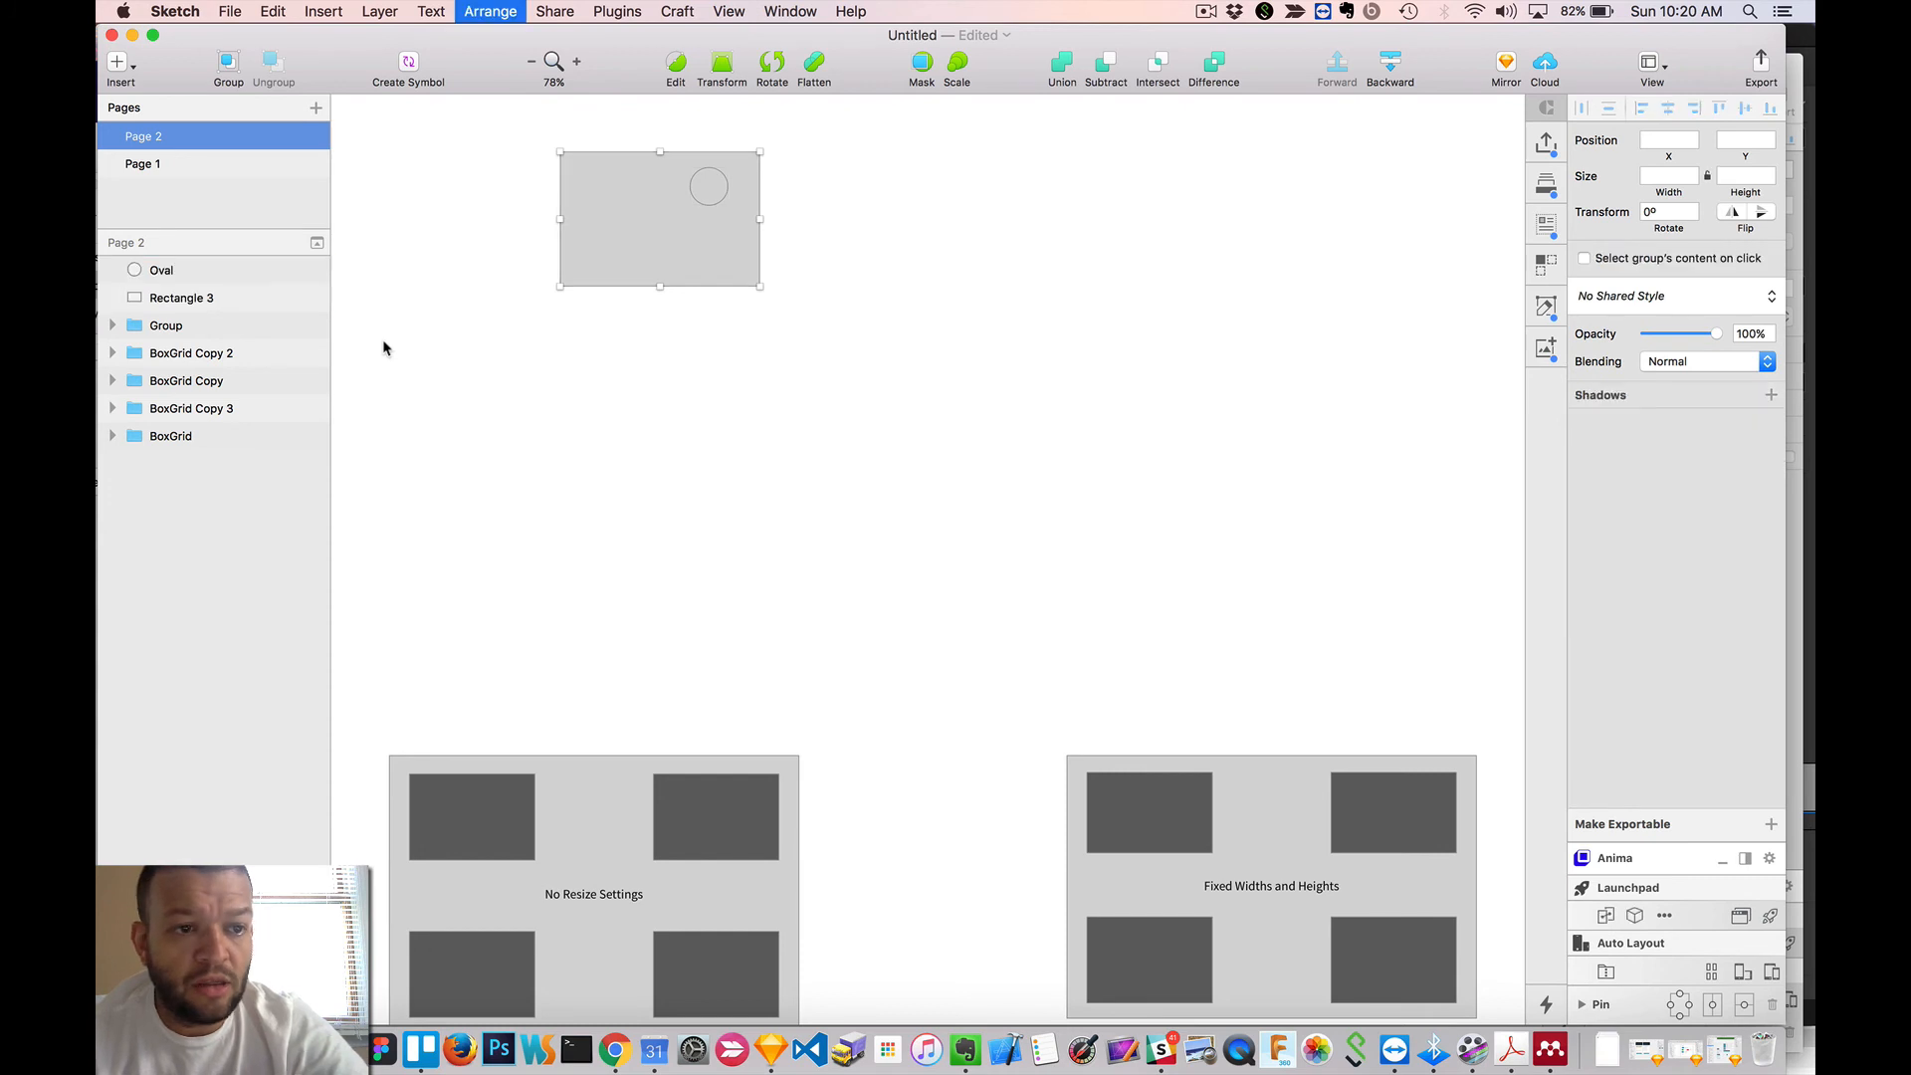
key("super+g")
left_click(900, 242)
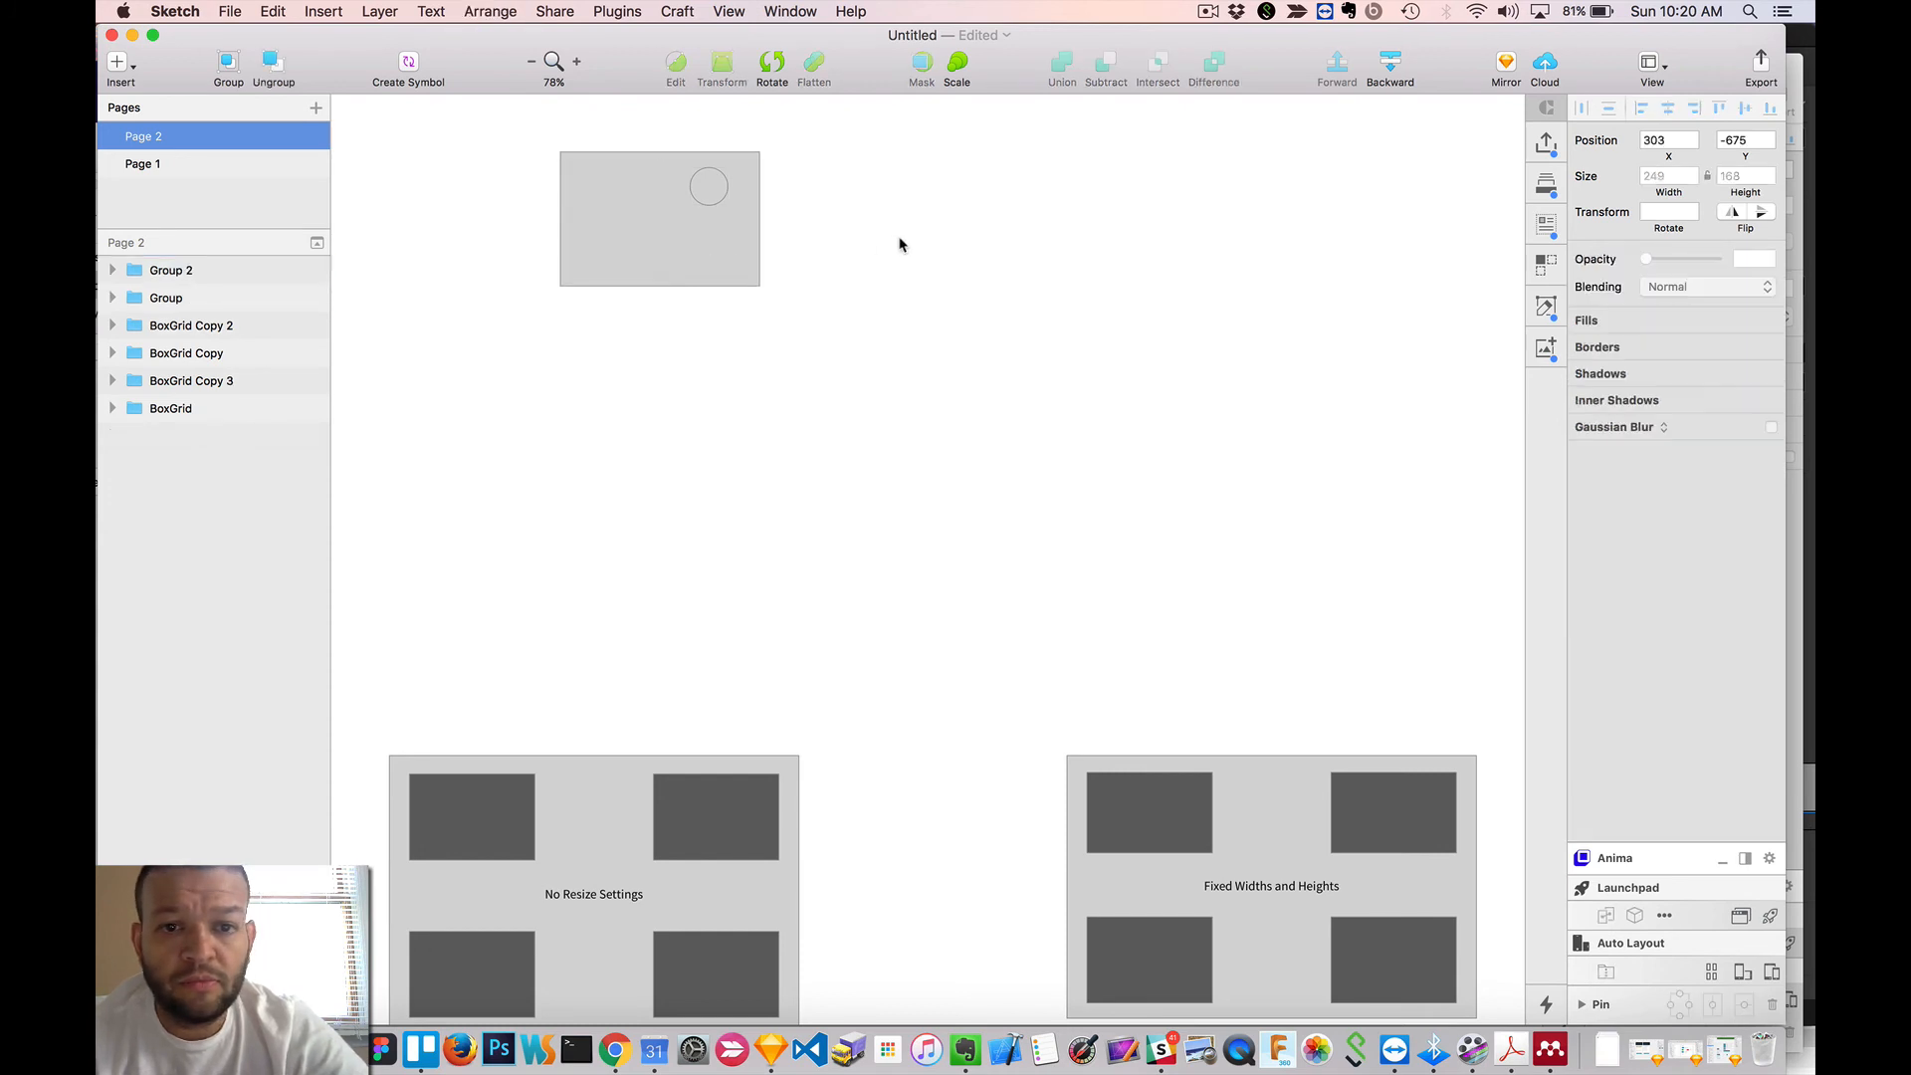
- Check the resizing options available for the oval inside the new group
left_click(720, 192)
double_click(713, 190)
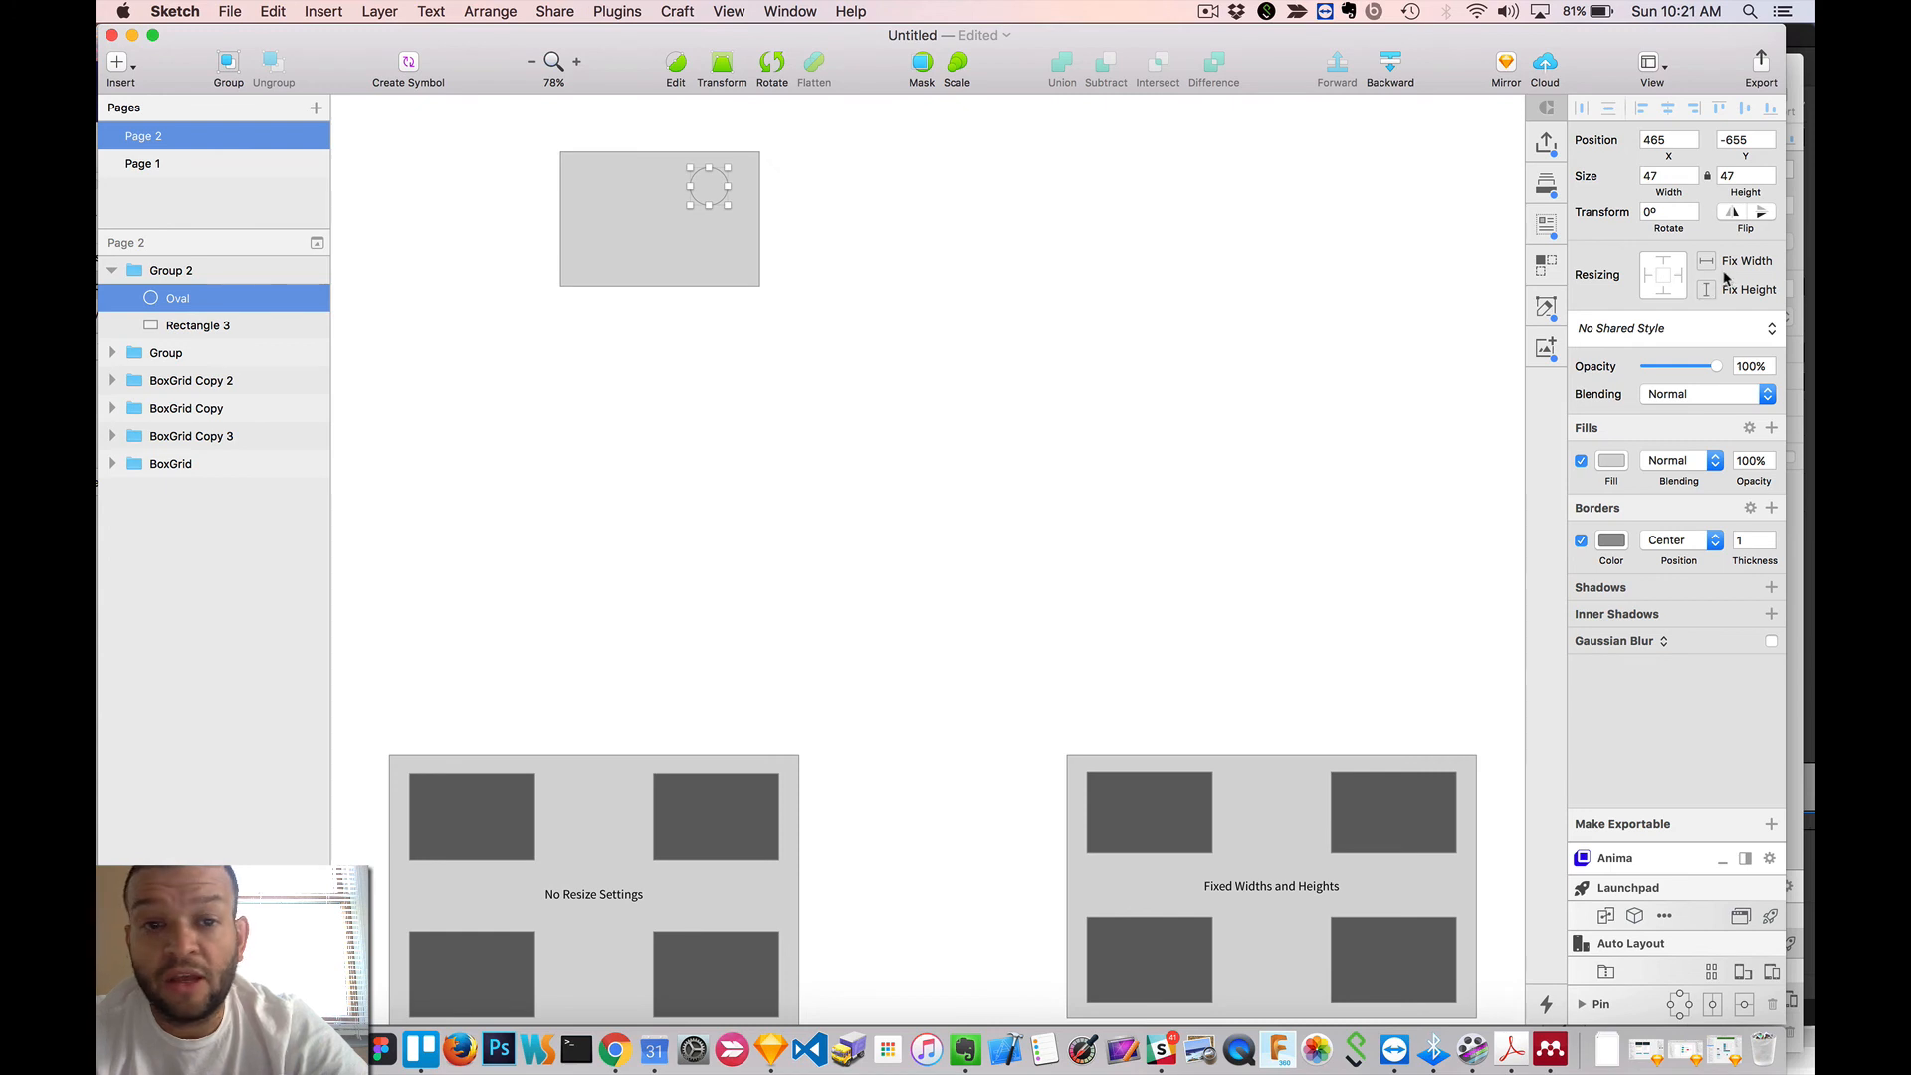
left_click(1049, 266)
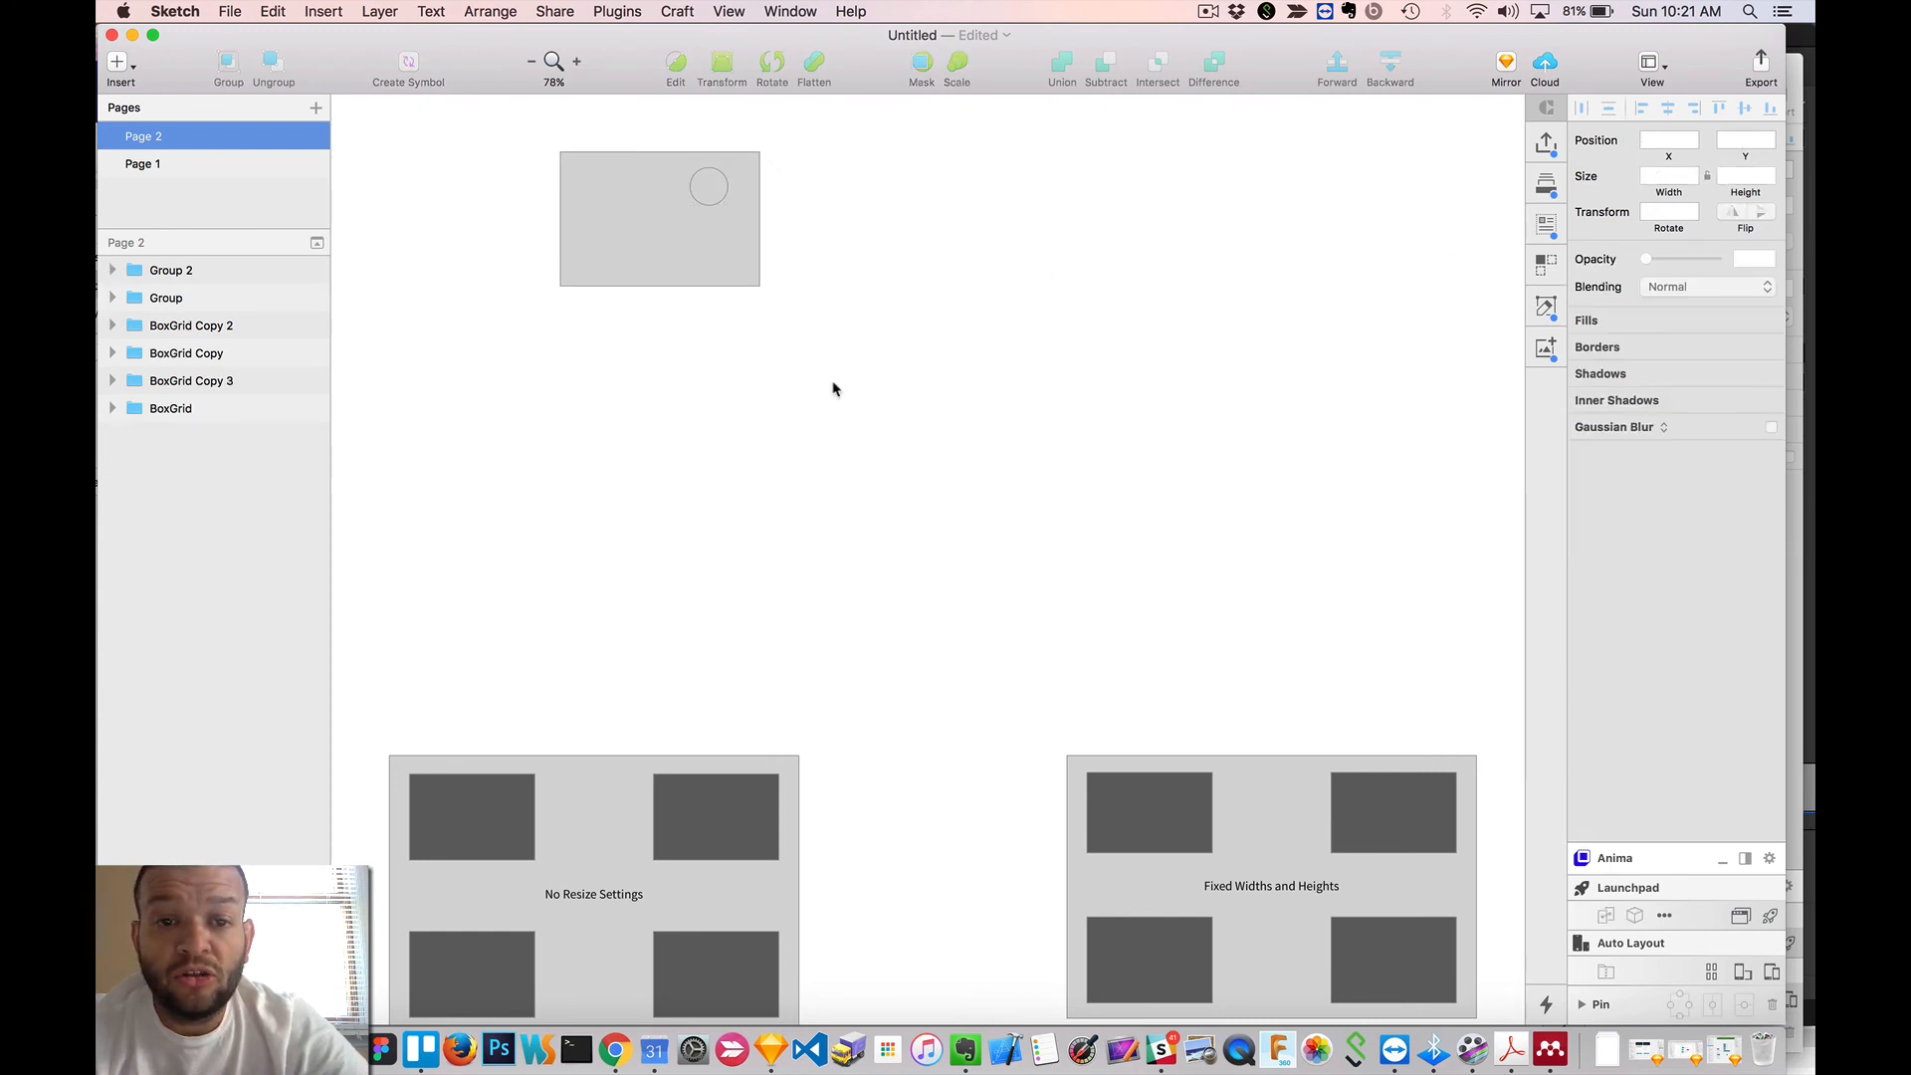
- Examine the resizing settings of the dark rectangles inside the No Resize Settings grid
scroll(834, 388, "down", 15)
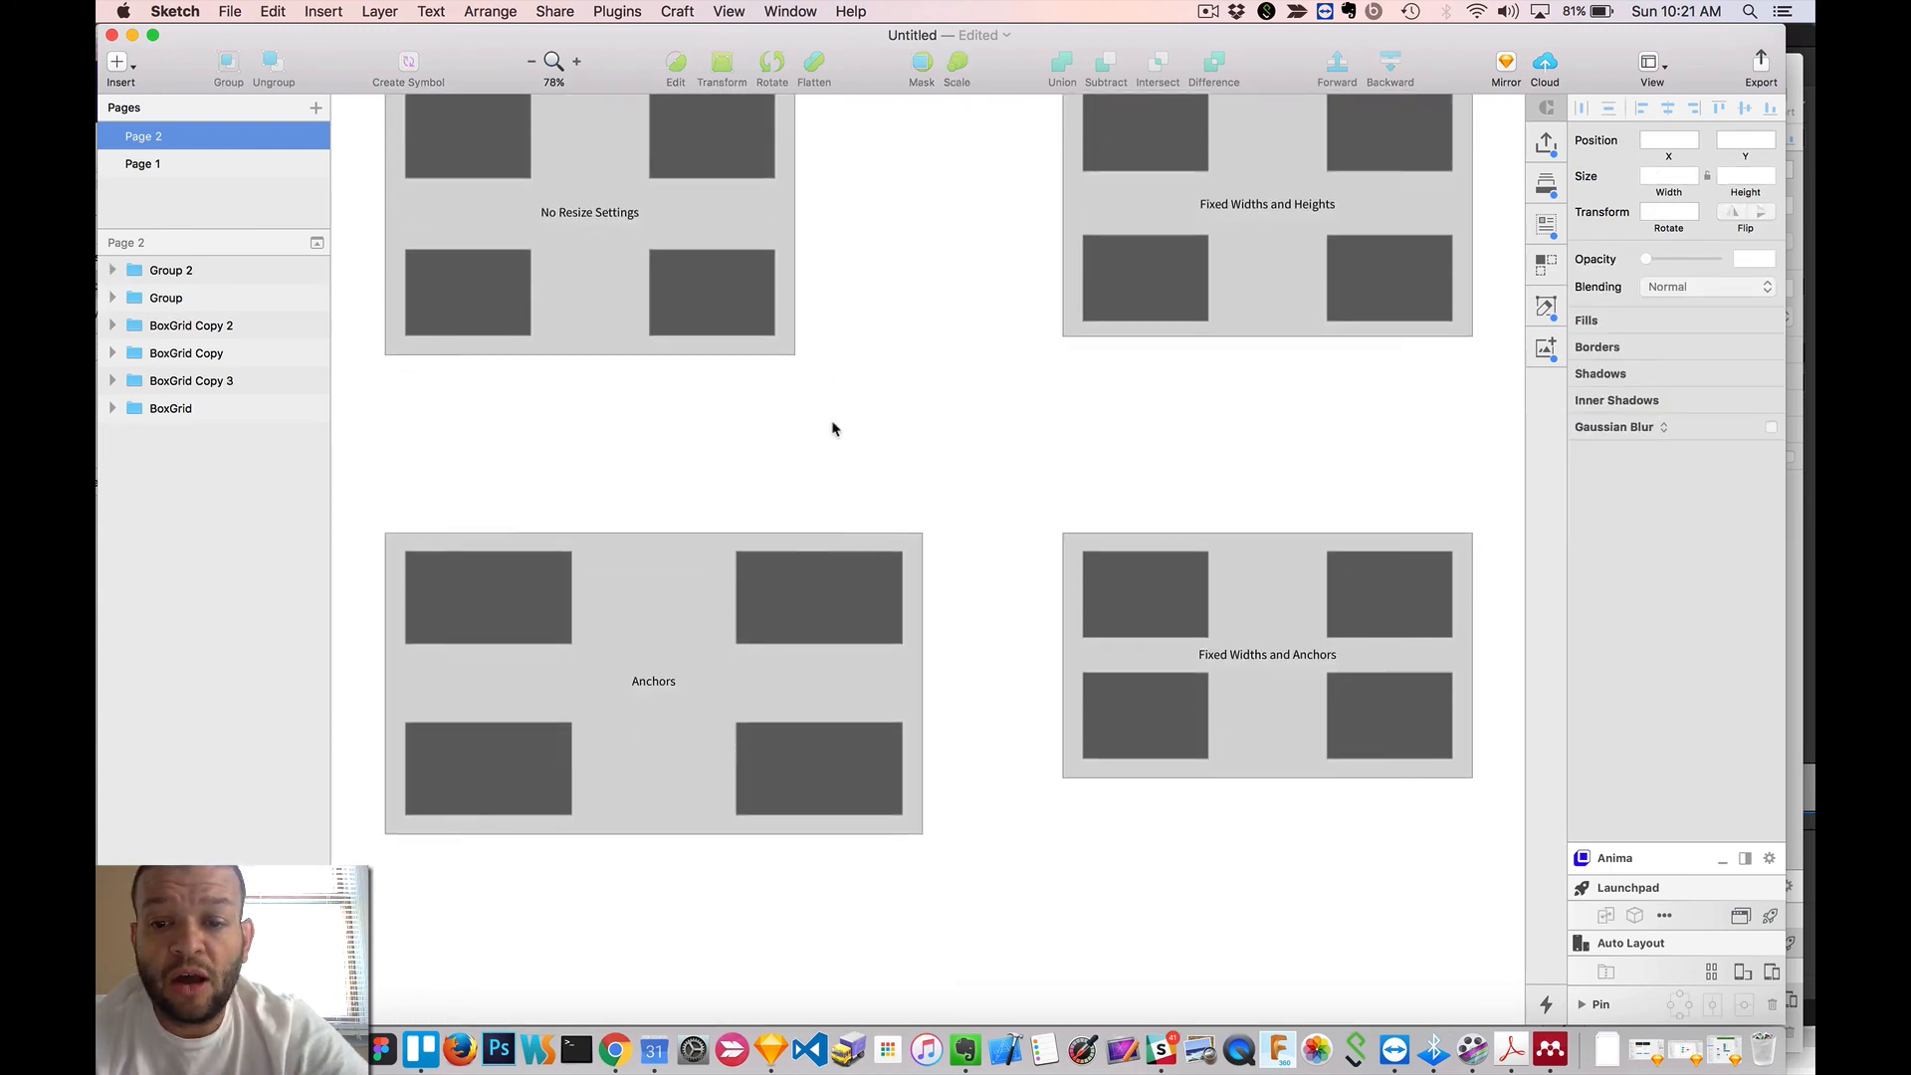
left_click(802, 641)
scroll(657, 354, "up", 3)
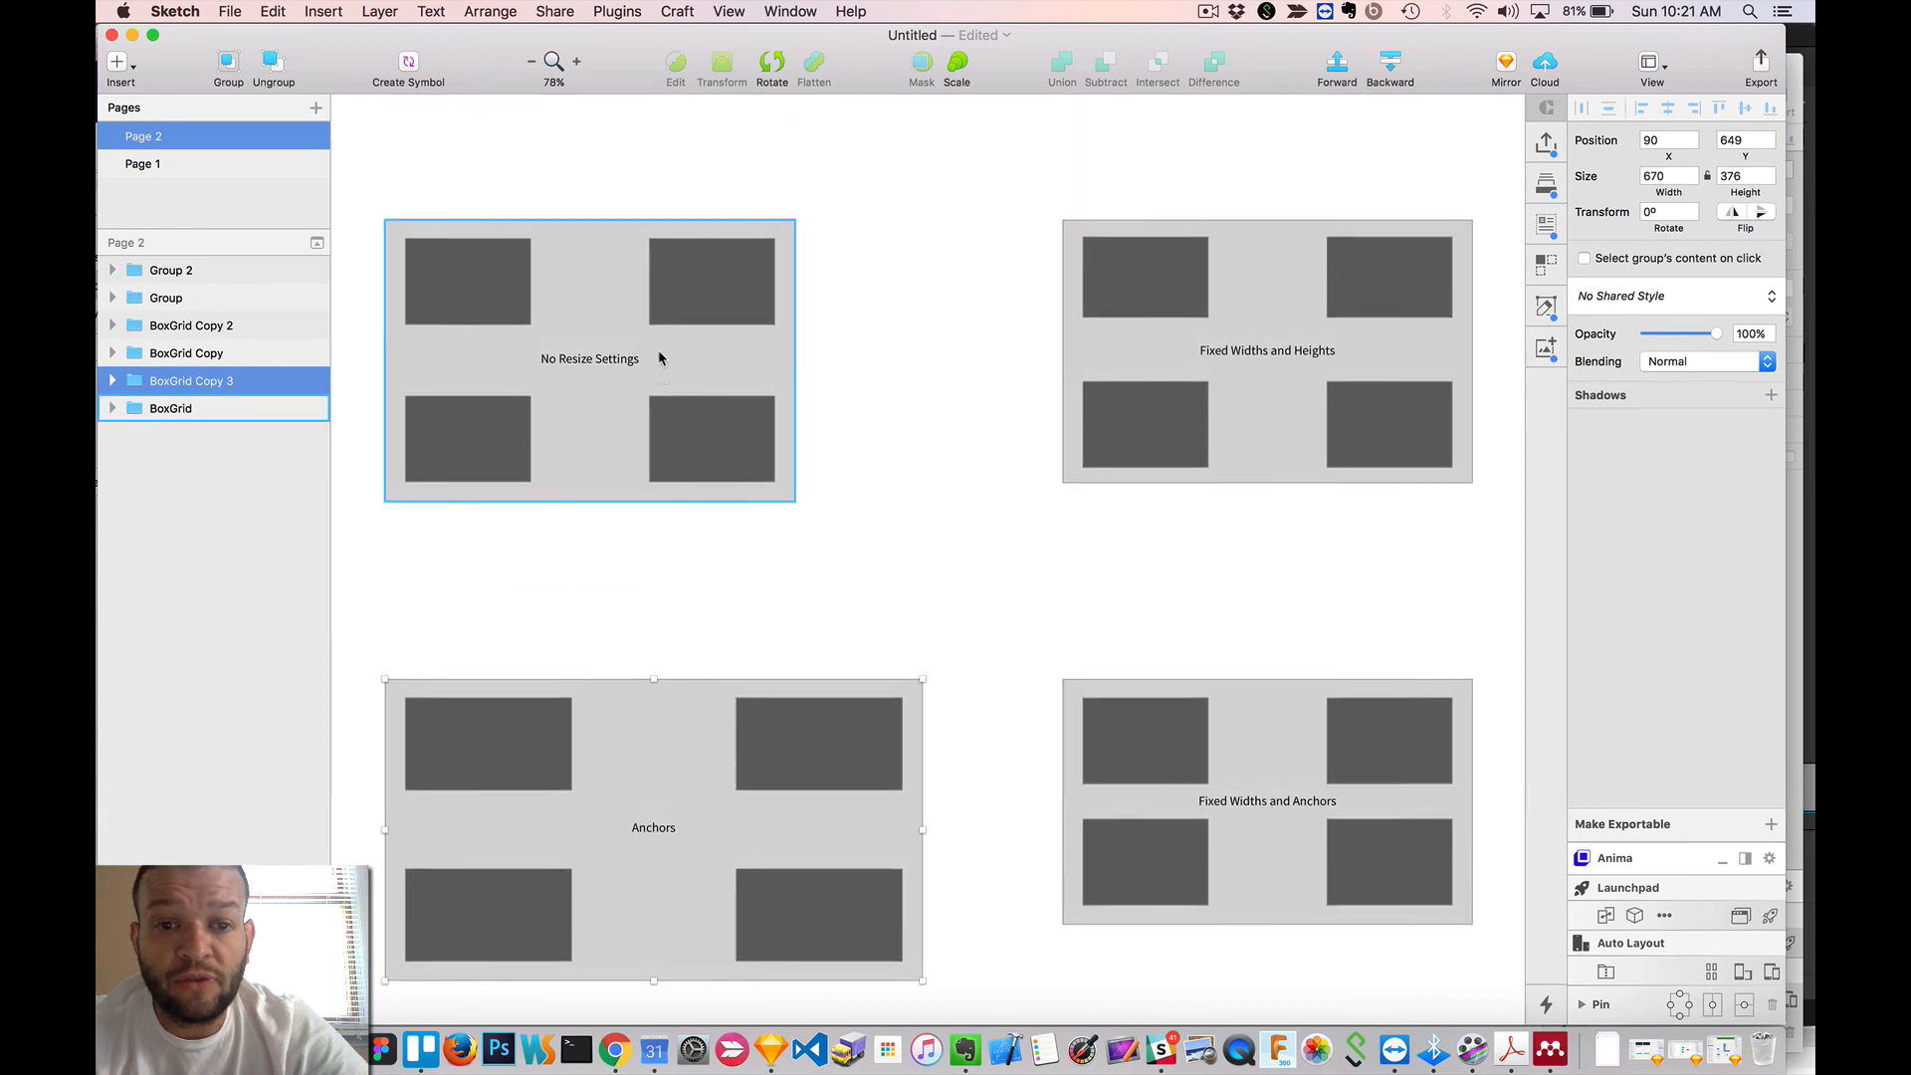
scroll(659, 358, "up", 1)
left_click(637, 398)
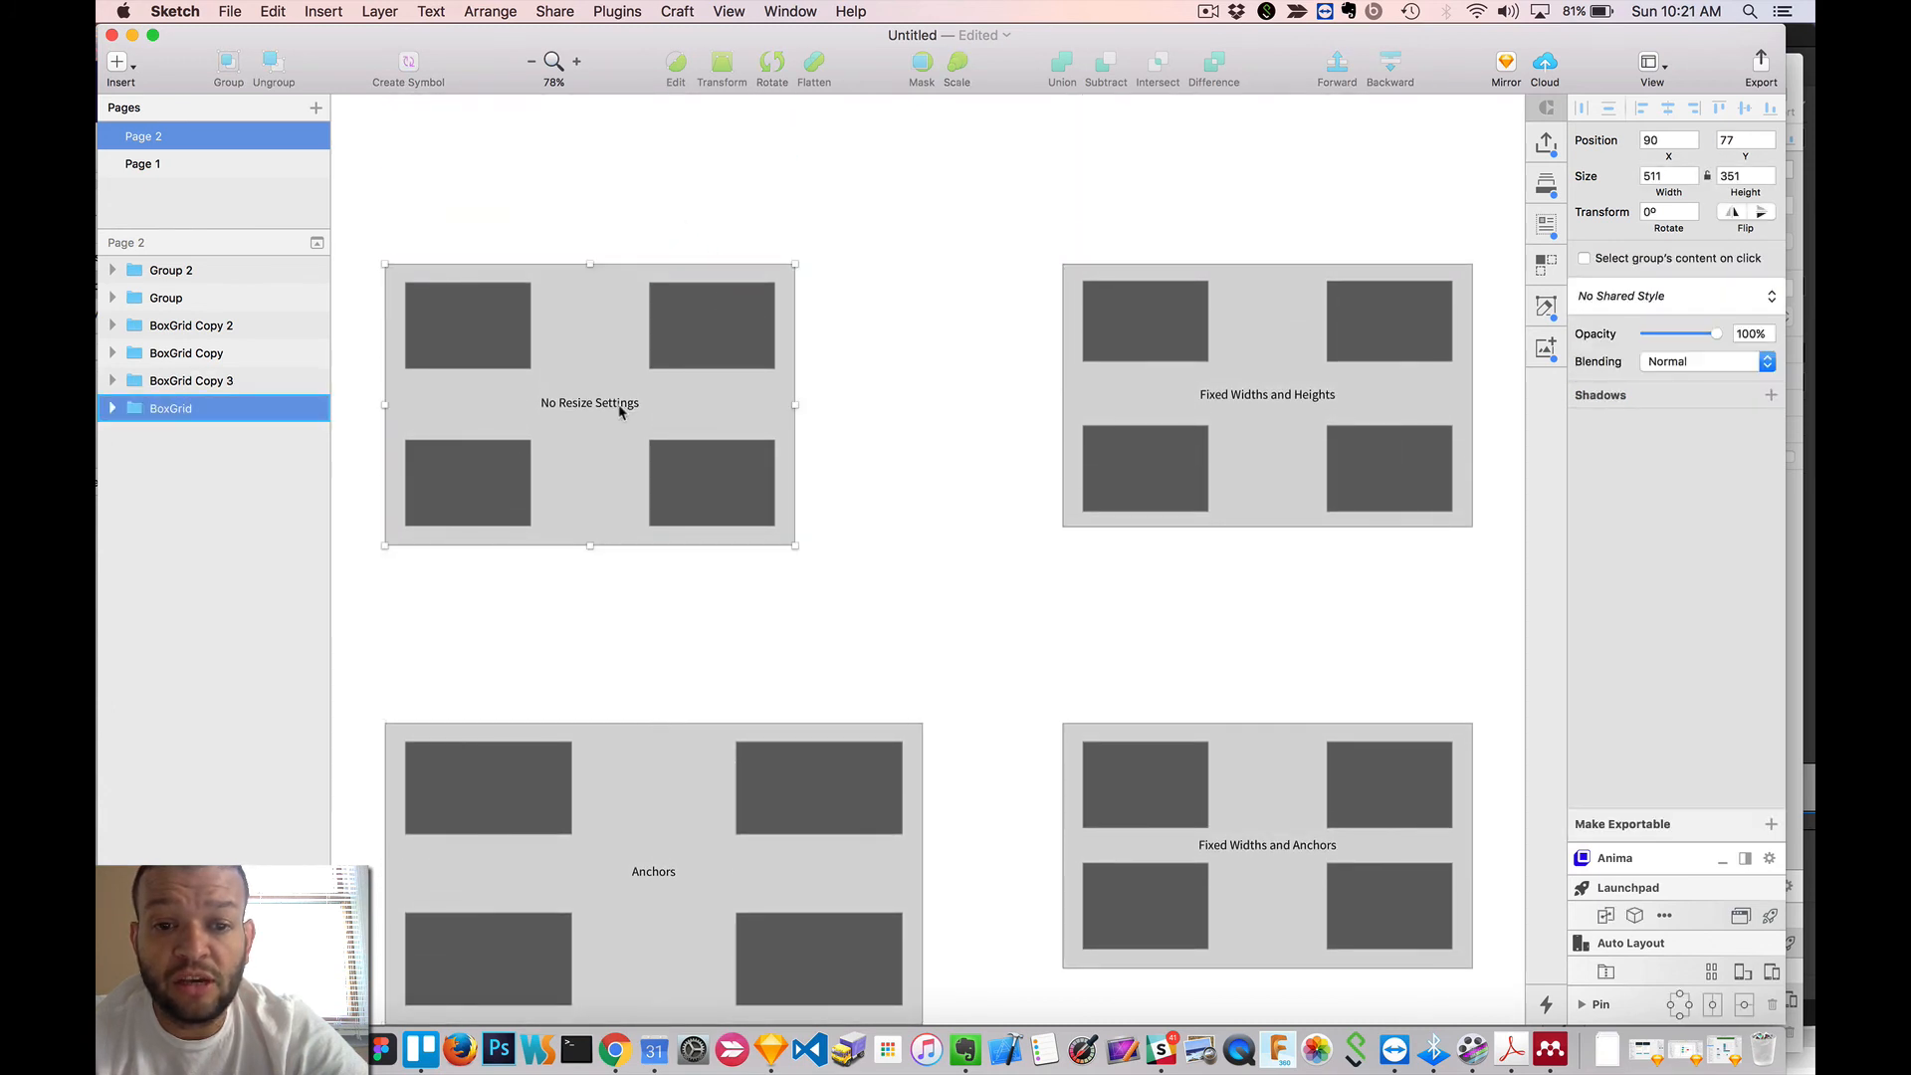
scroll(619, 411, "left", 1)
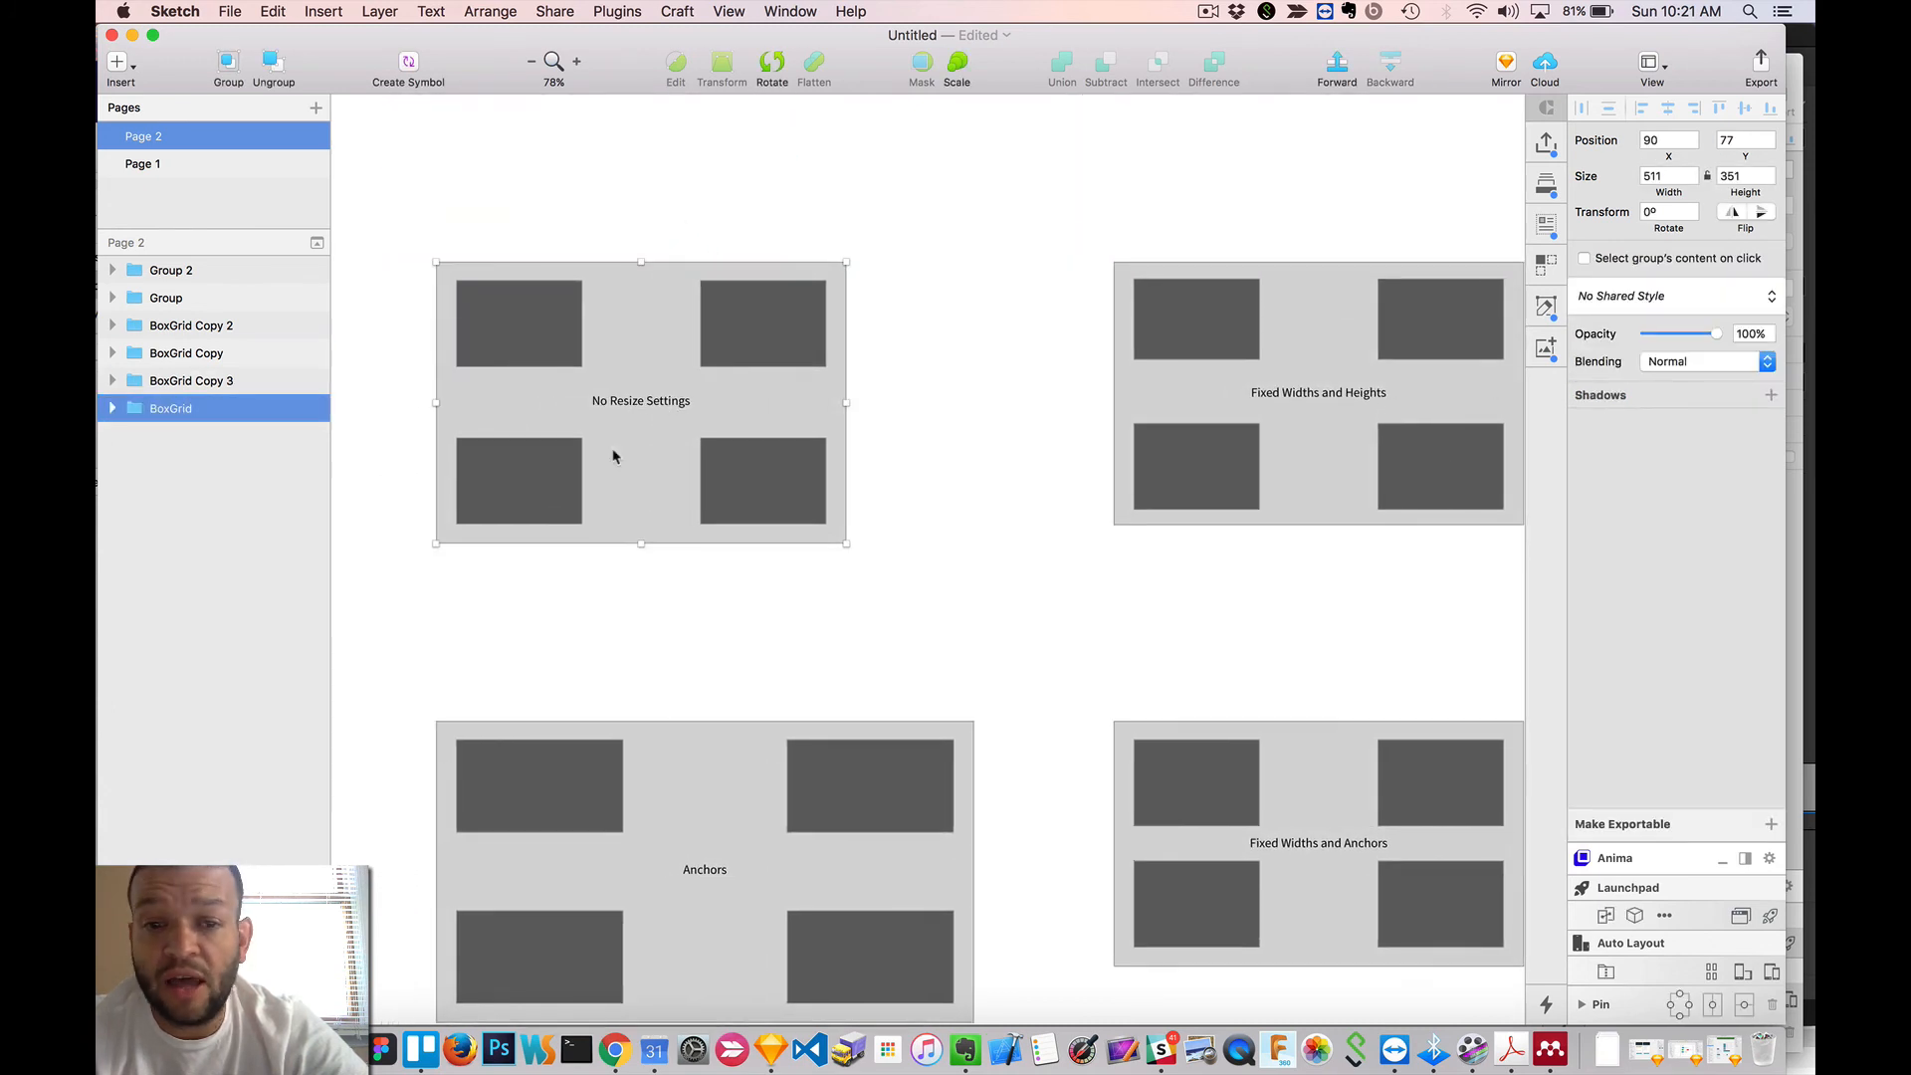
double_click(615, 361)
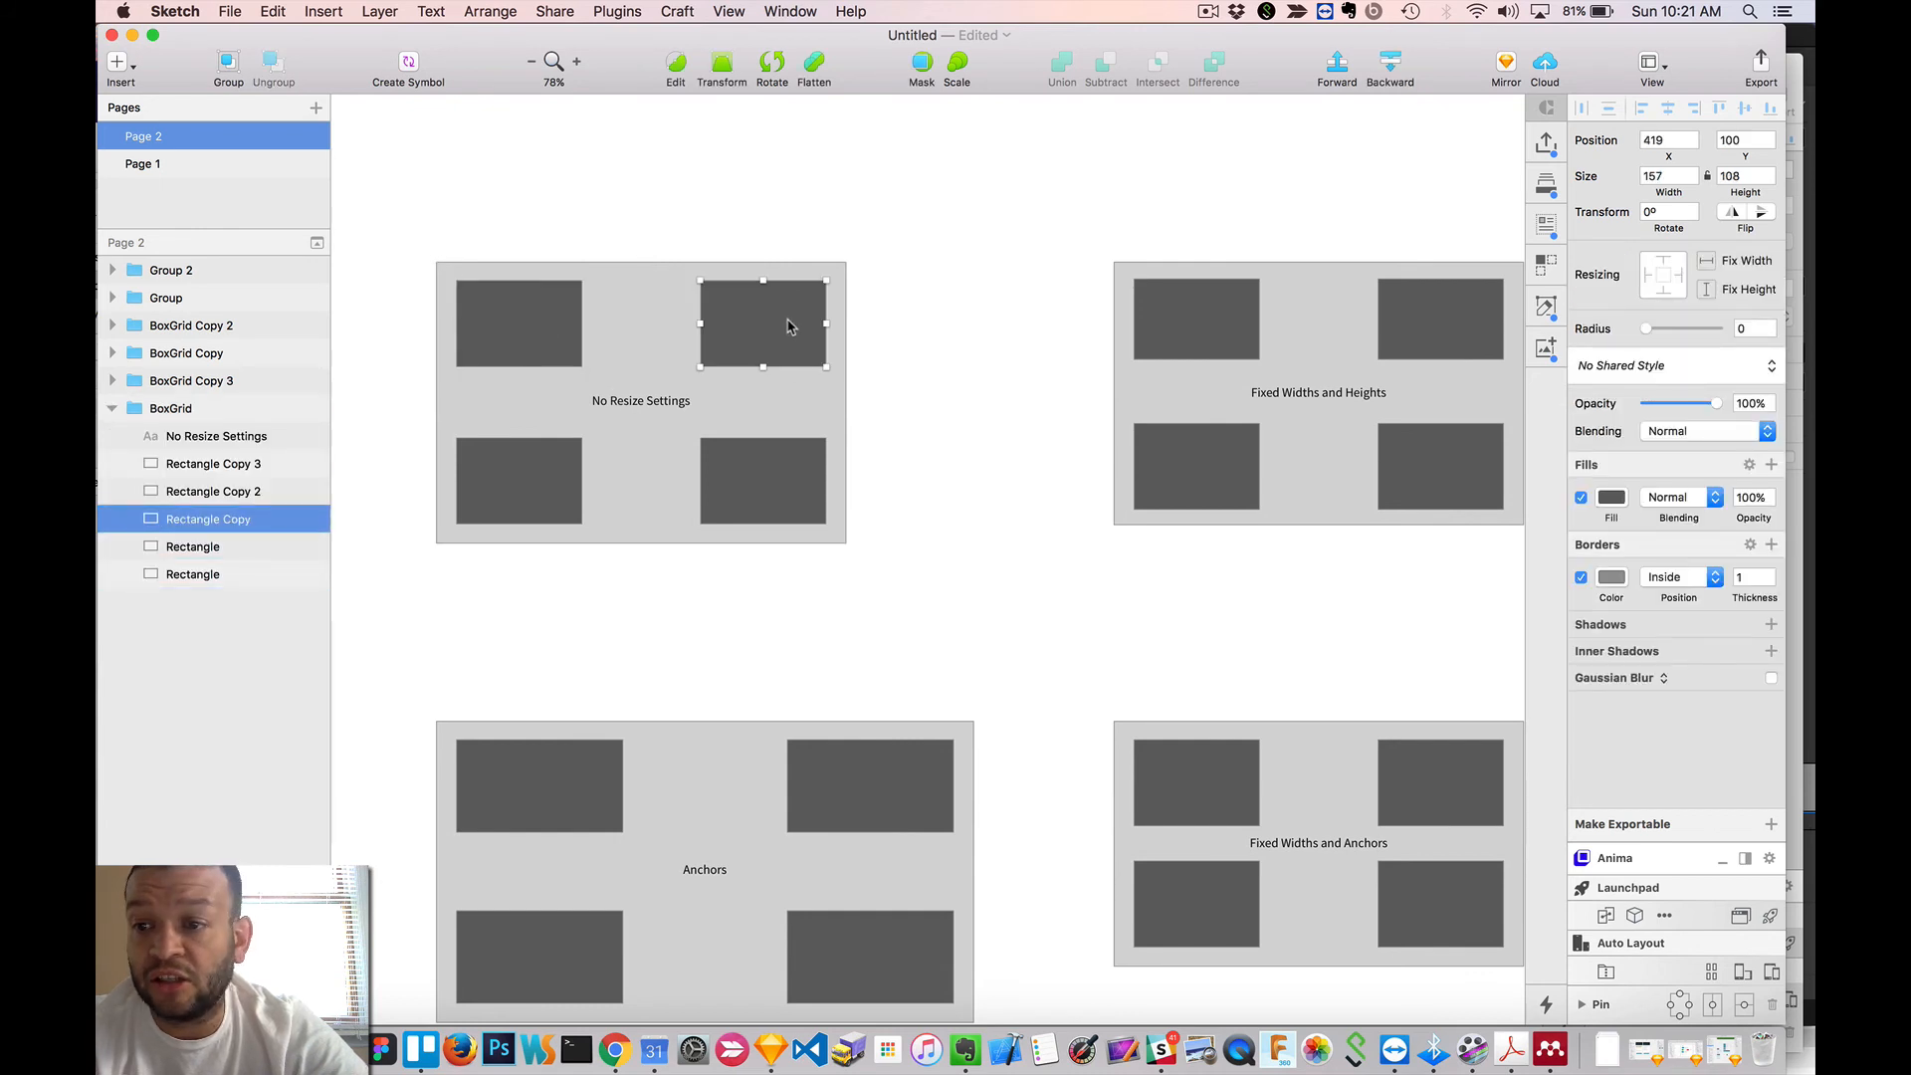
left_click(787, 456)
left_click(527, 478)
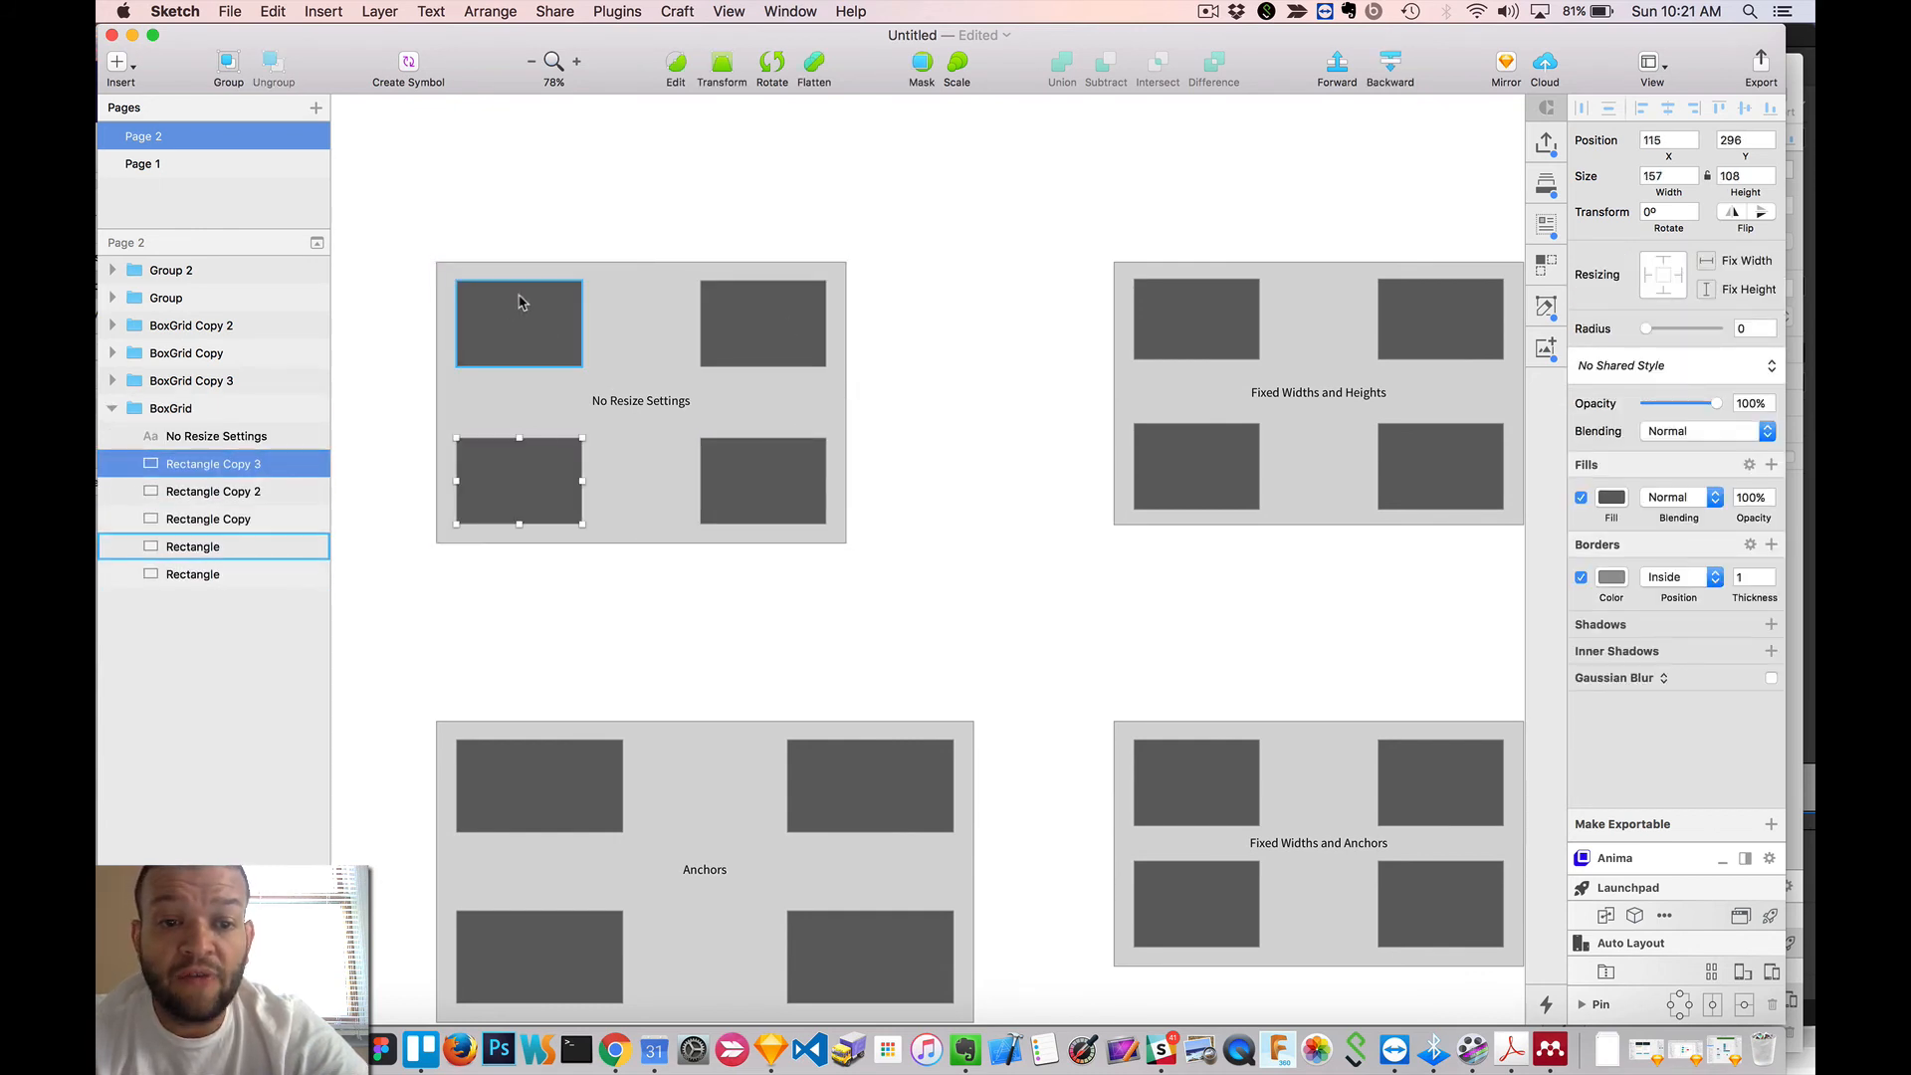
left_click(892, 308)
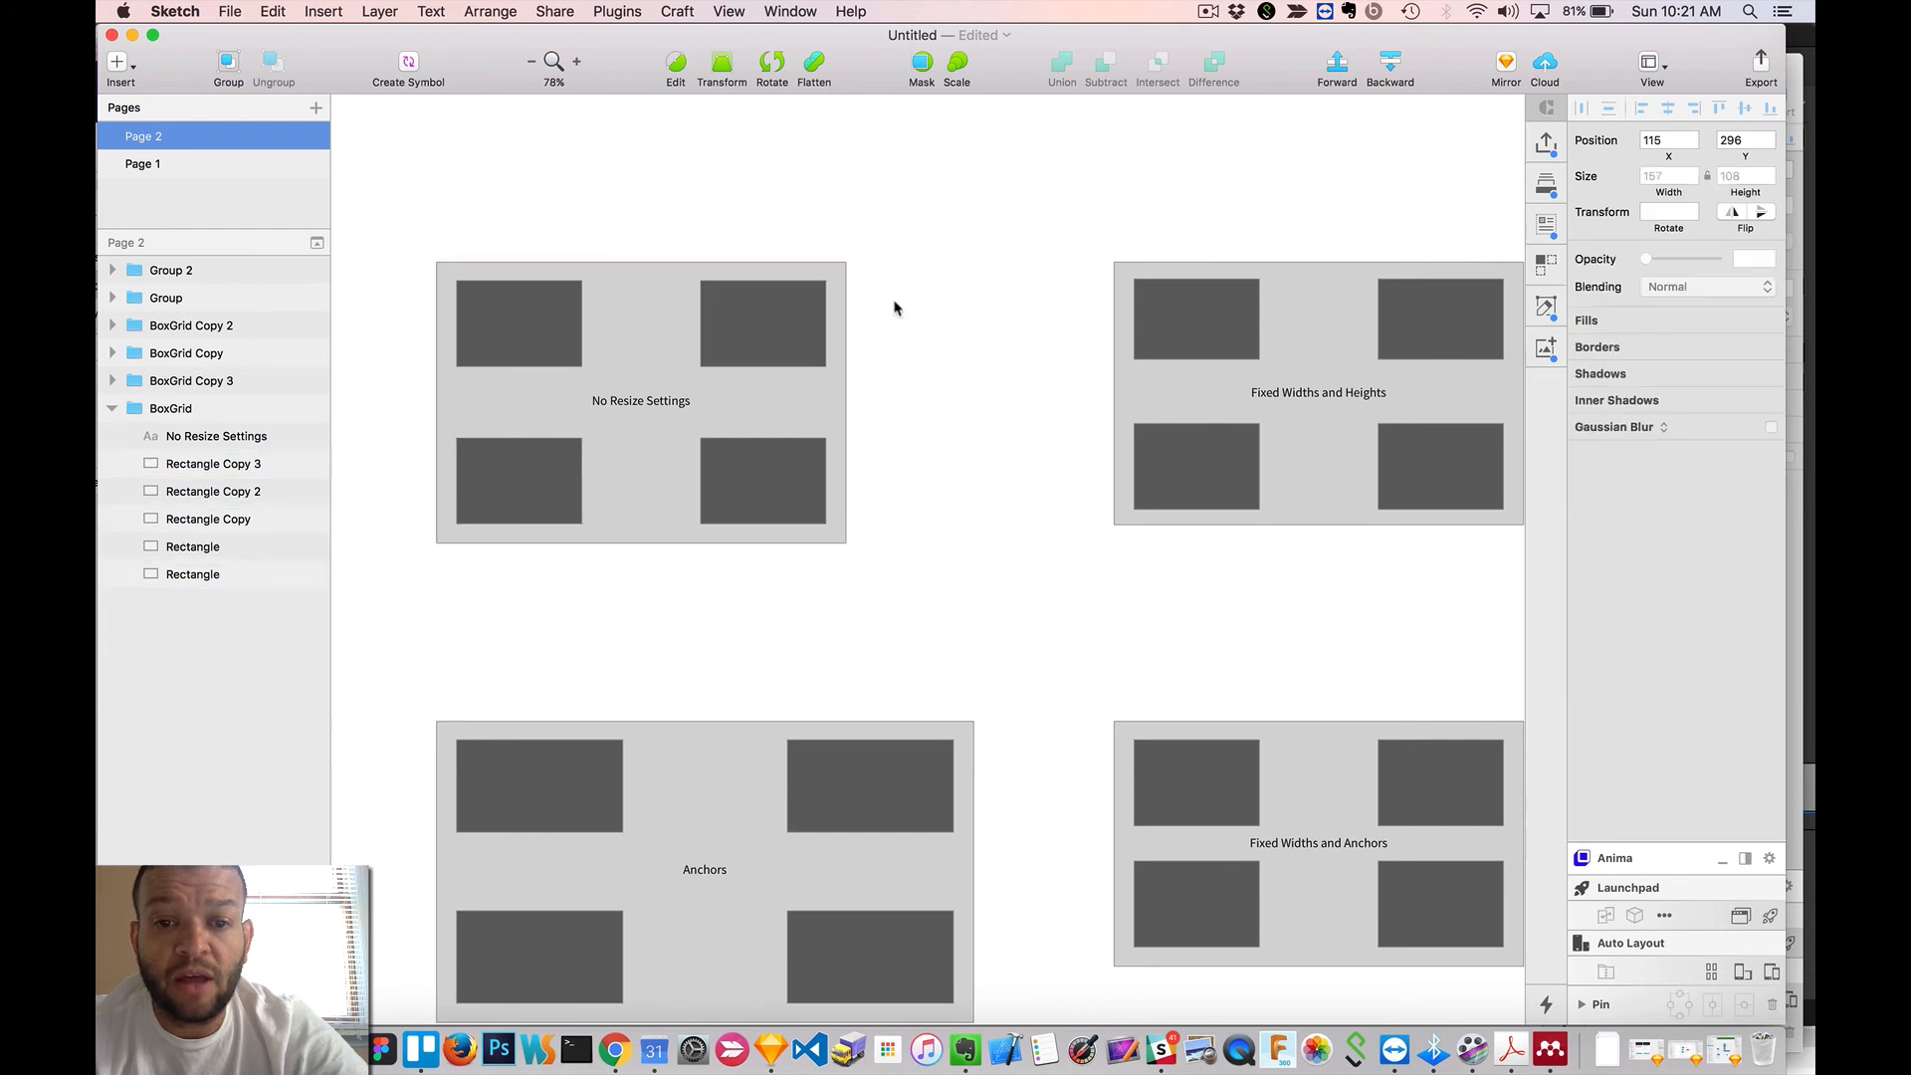
- Try narrowing the No Resize Settings grid to about 404 wide, and undo the resize
left_click(774, 387)
left_click_drag(851, 402, 760, 407)
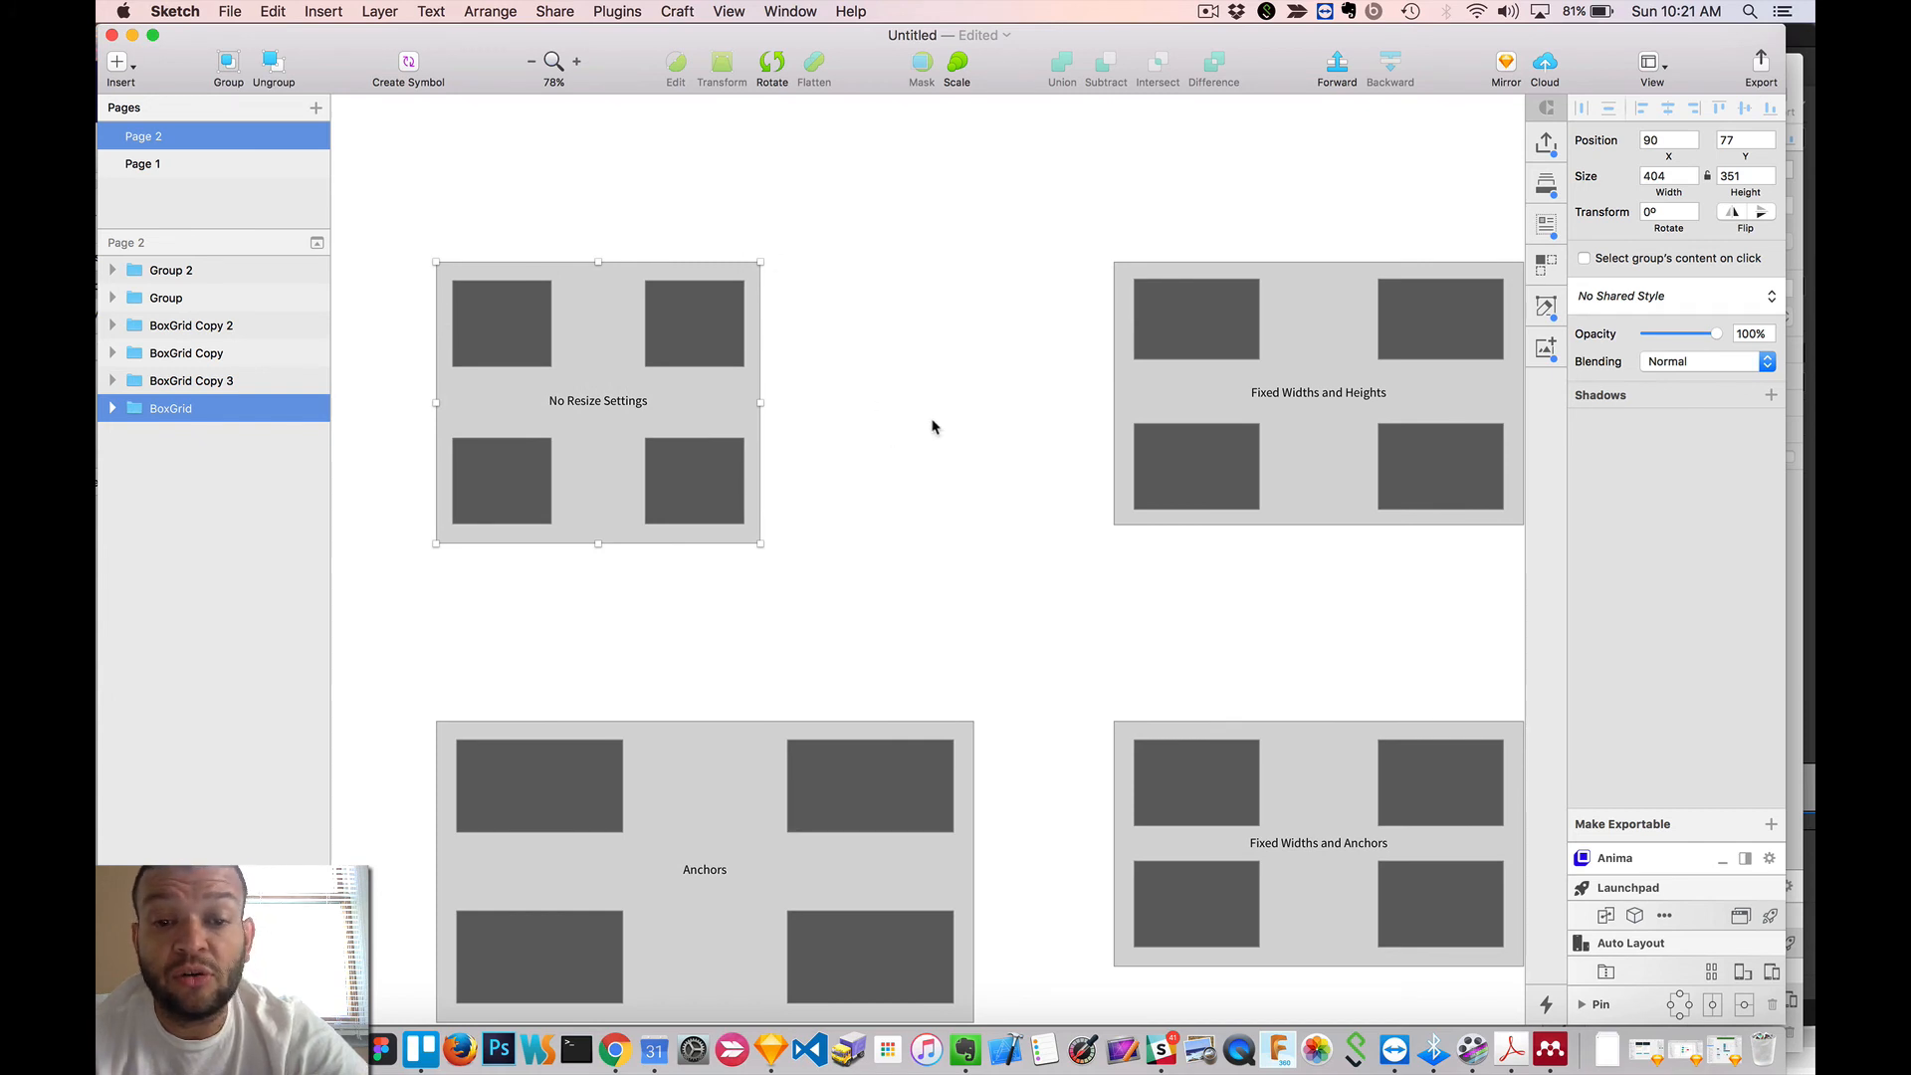
key("super+z")
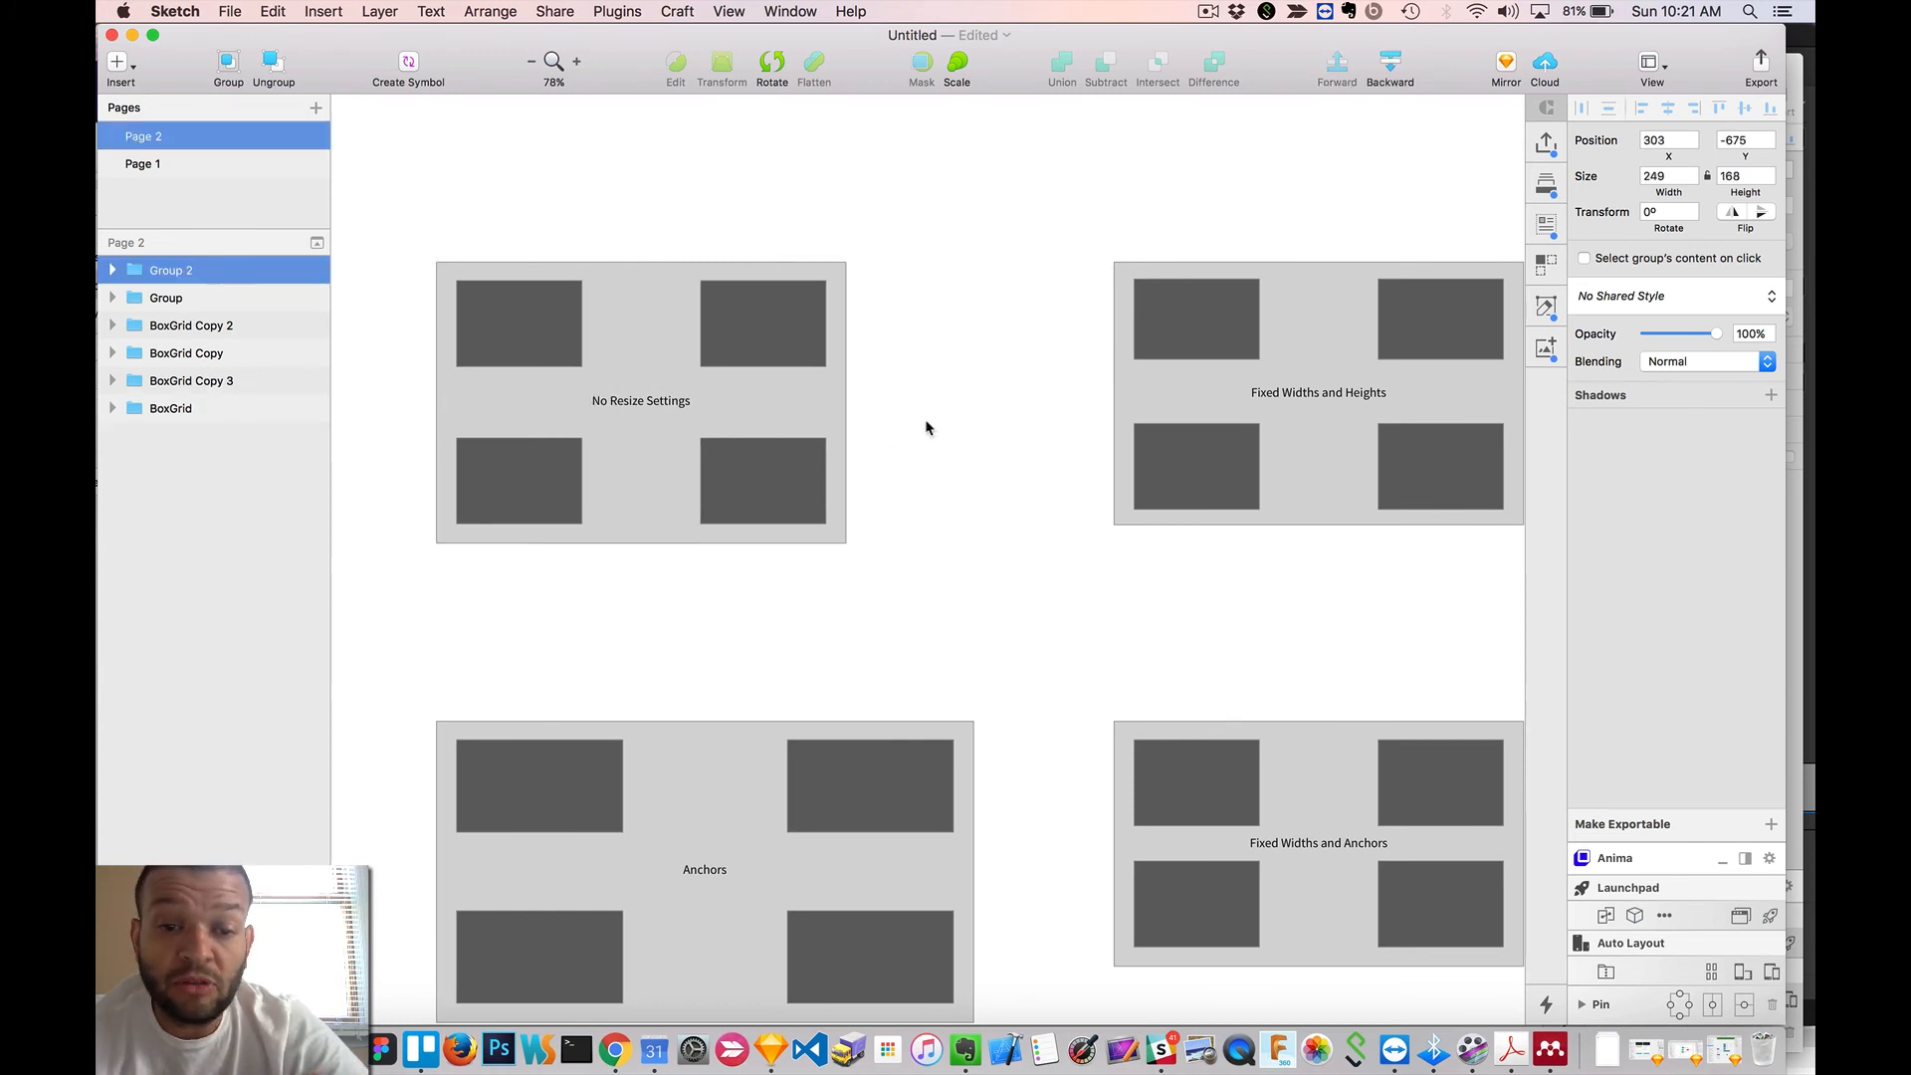
- Examine the resizing settings of the upper-left and lower-left rectangles in the Fixed Widths and Heights grid
scroll(926, 428, "right", 10)
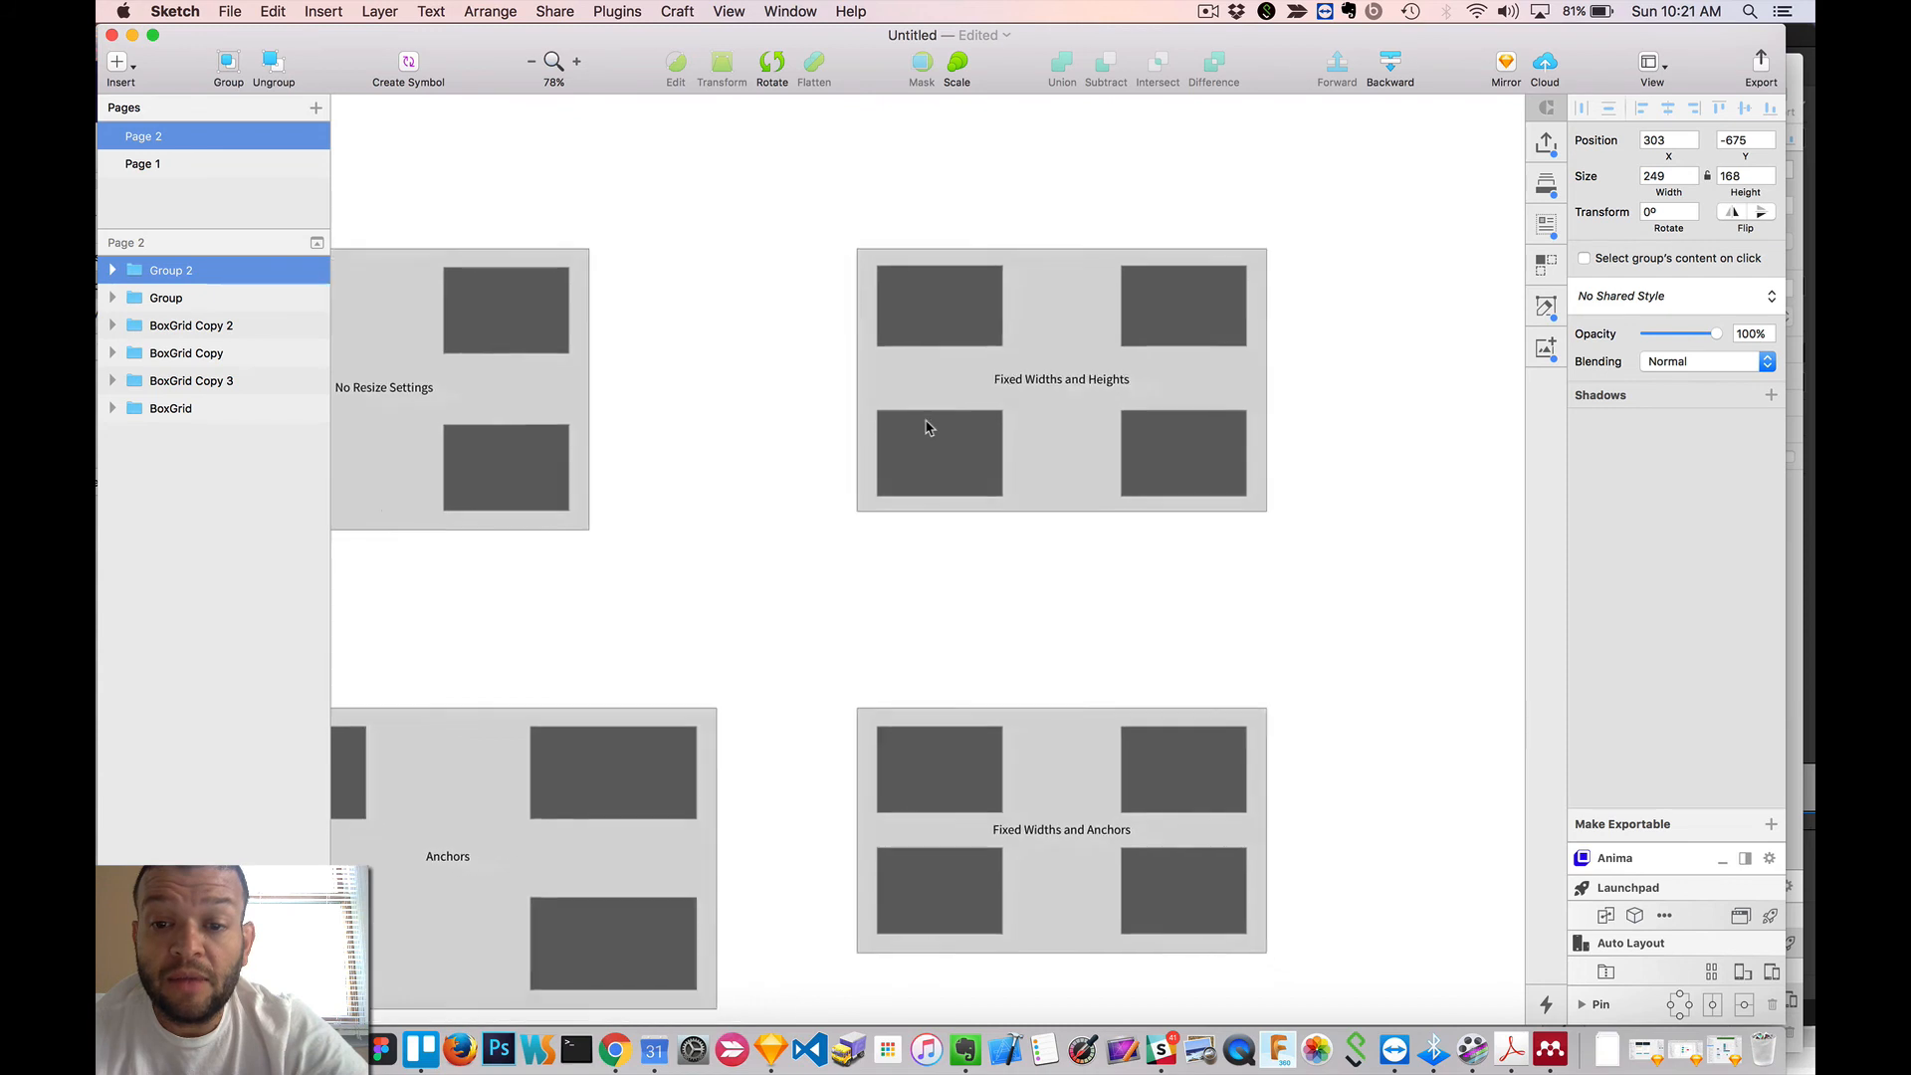
left_click(977, 374)
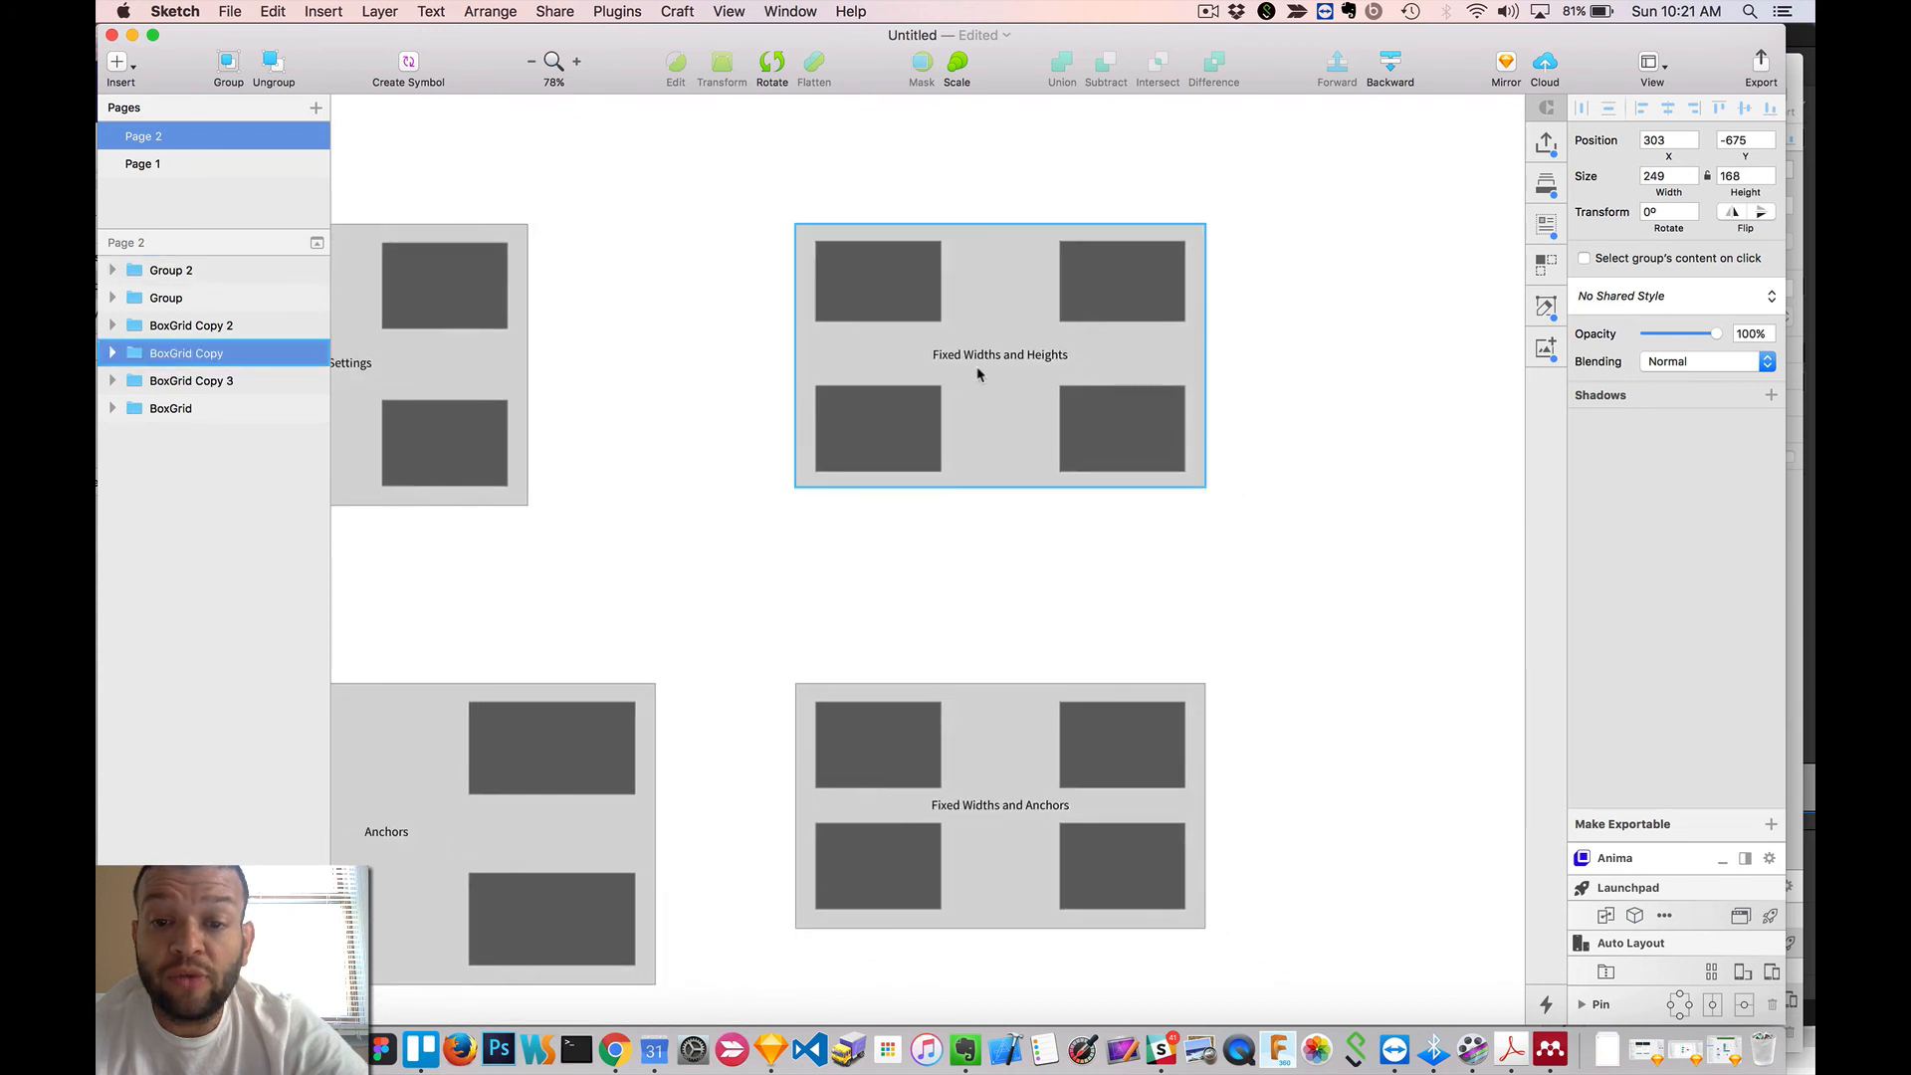
double_click(873, 274)
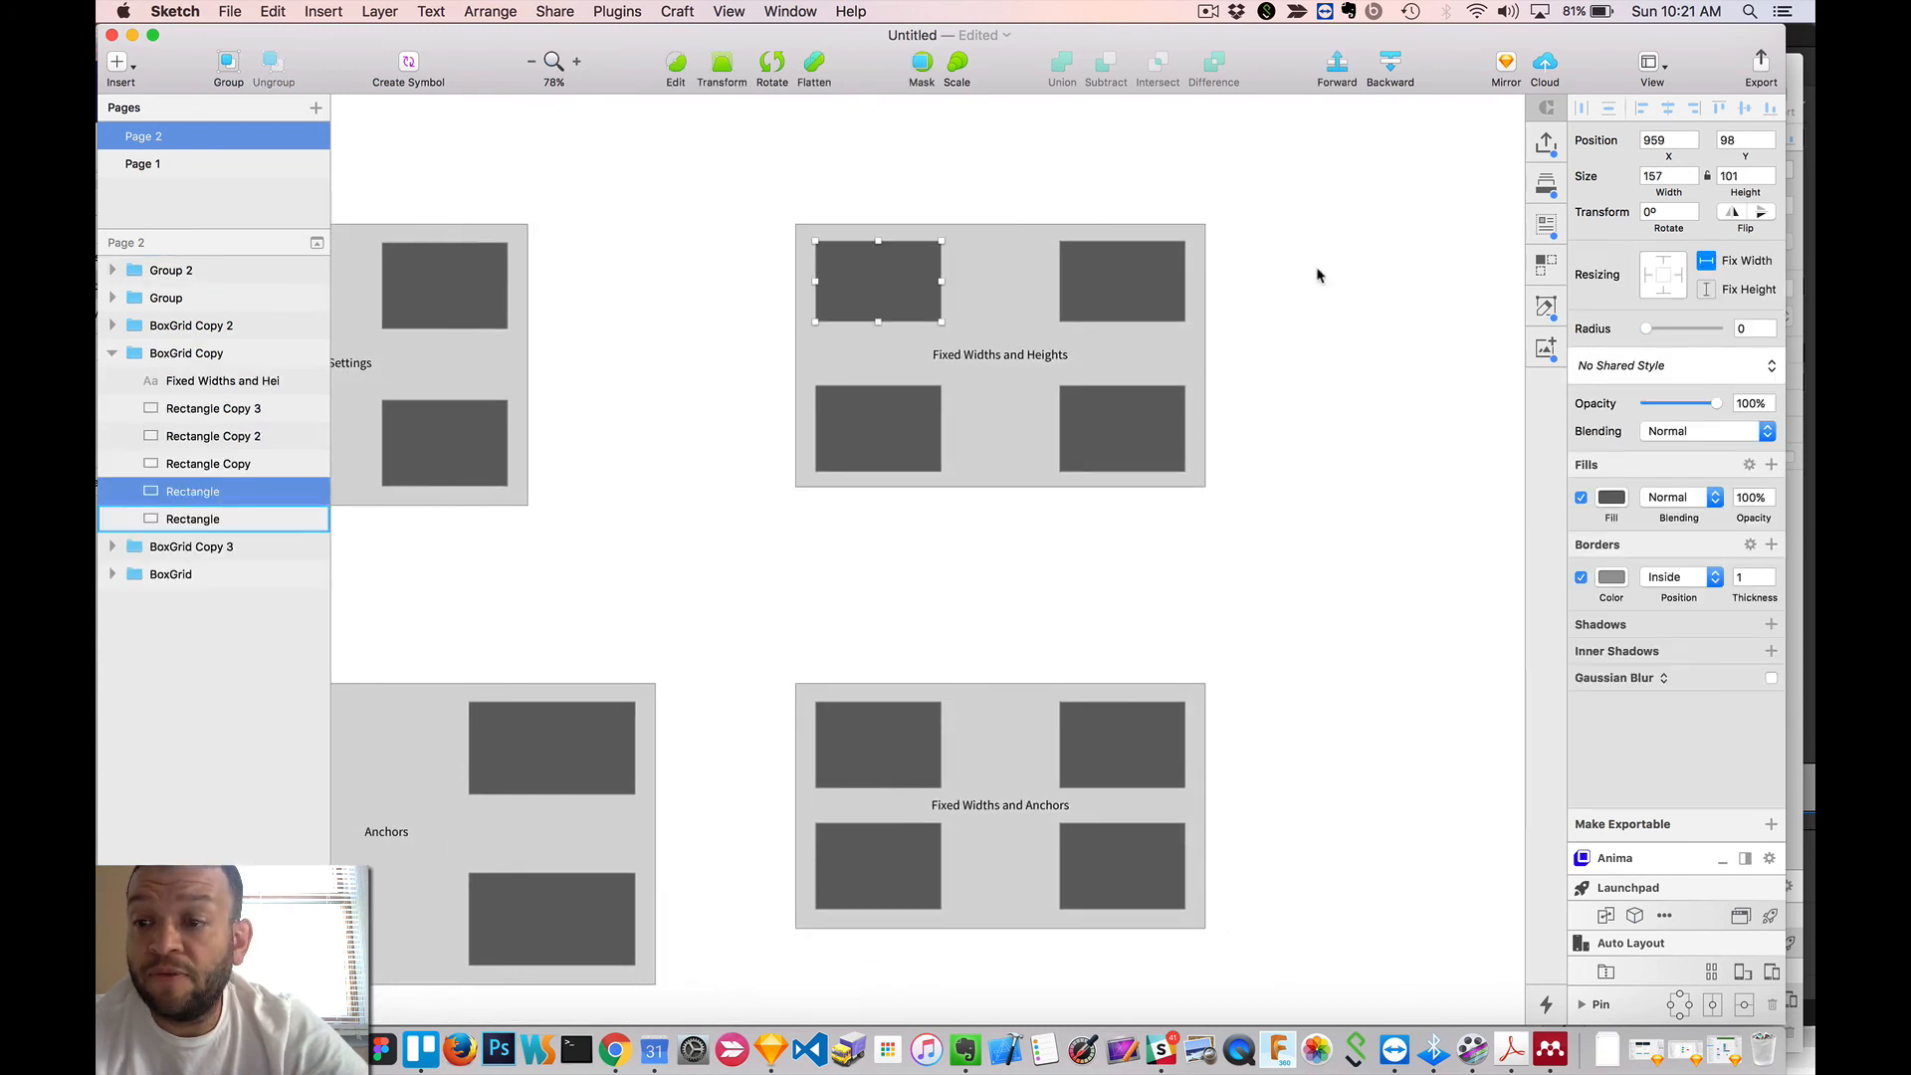
left_click(889, 441)
left_click(1274, 303)
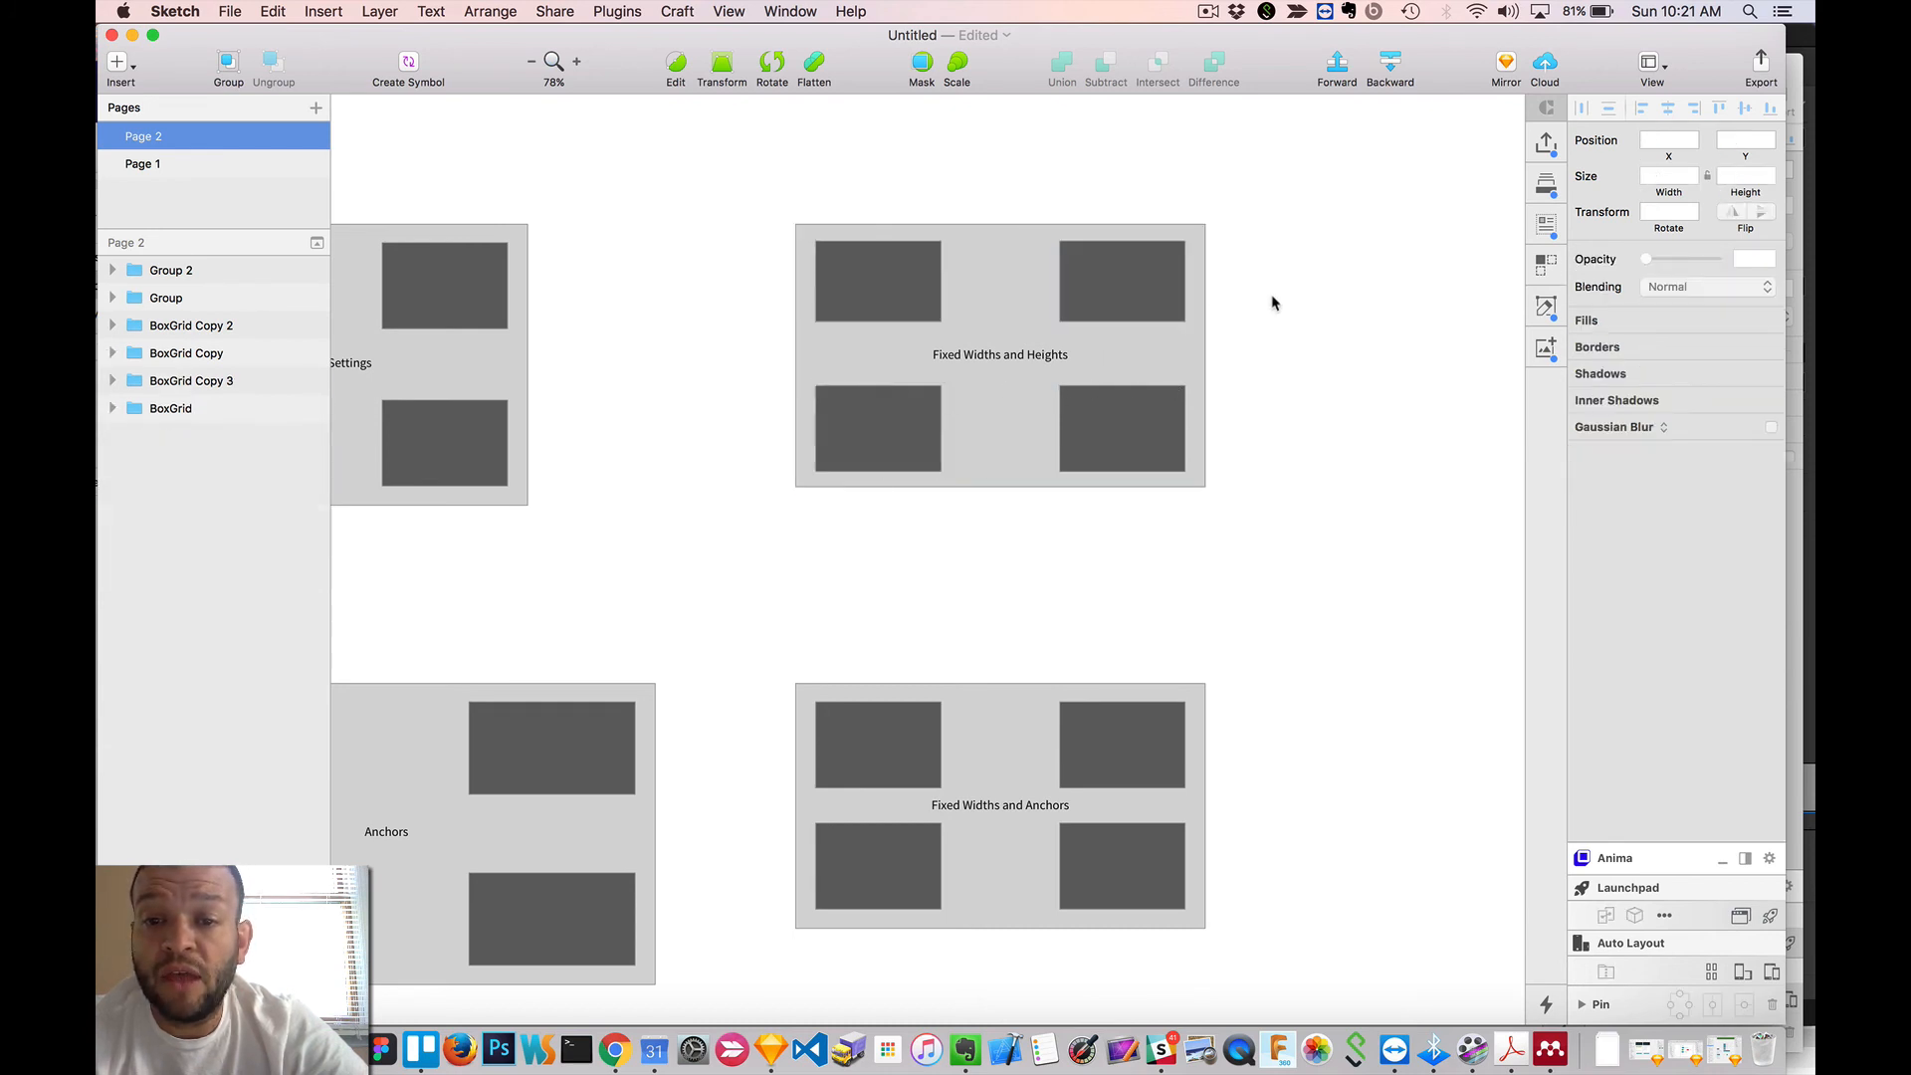
- Resize the Fixed Widths and Heights grid to about 559 × 351
left_click(1192, 350)
mouse_move(1207, 354)
left_mouse_down()
mouse_move(927, 368)
mouse_move(1198, 358)
mouse_move(912, 351)
mouse_move(1200, 374)
mouse_move(896, 363)
mouse_move(1244, 345)
left_mouse_up()
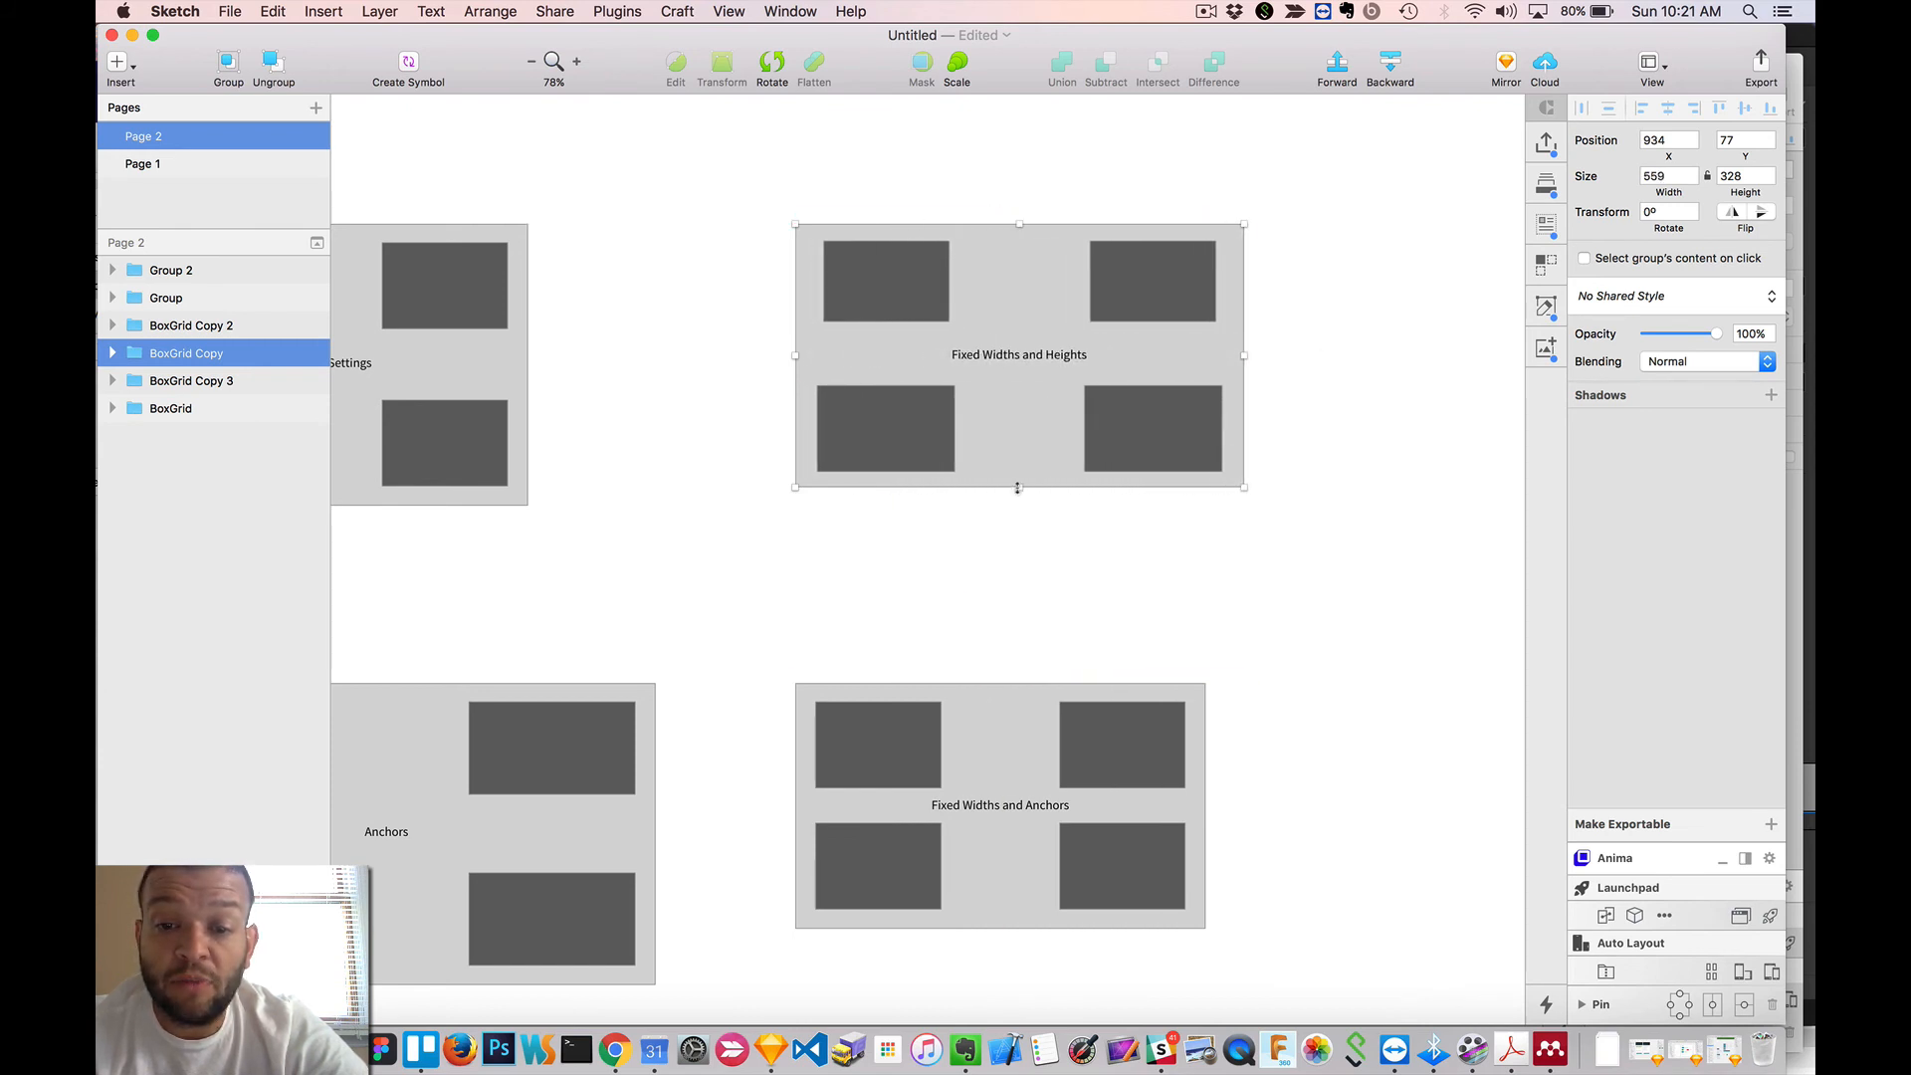
mouse_move(1017, 488)
left_mouse_down()
mouse_move(1014, 320)
mouse_move(986, 278)
mouse_move(1010, 505)
left_mouse_up()
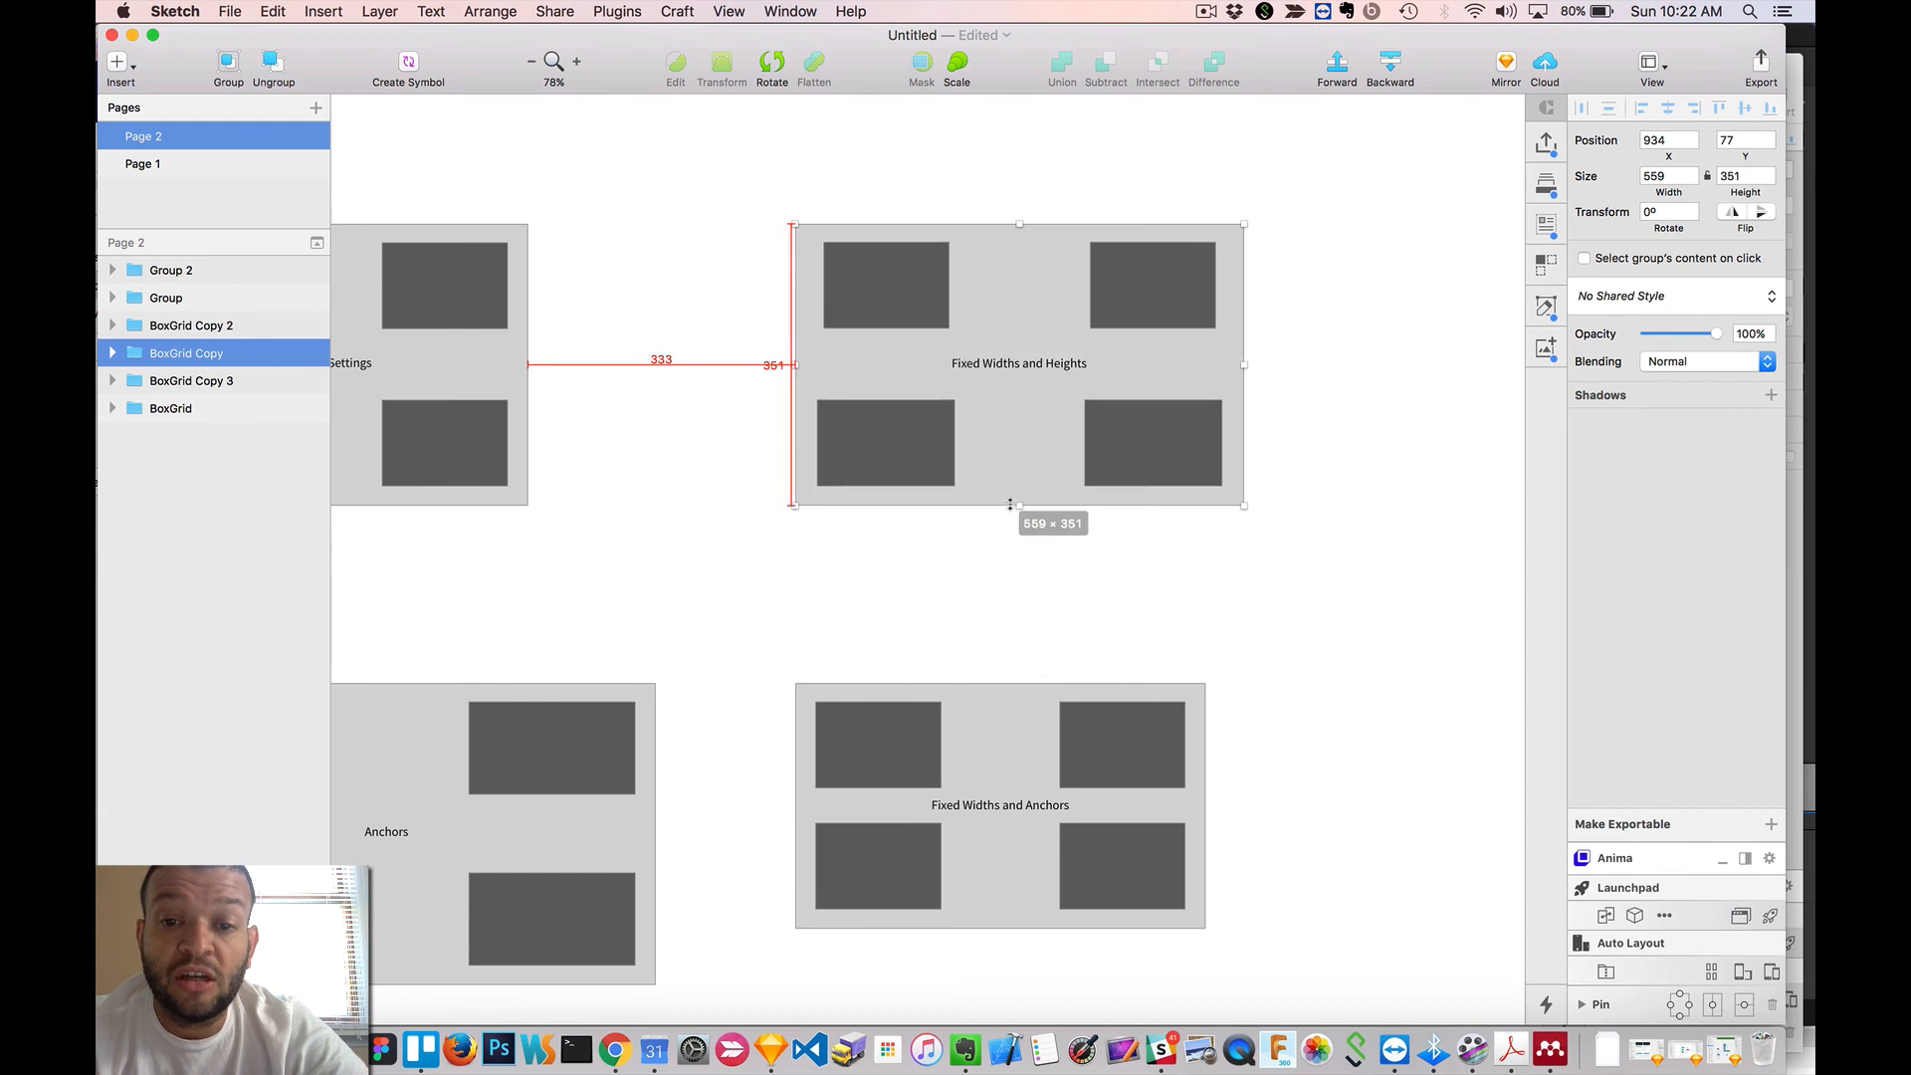
- Examine the anchor settings of each corner rectangle in the Anchors grid
scroll(729, 437, "left", 7)
scroll(730, 437, "down", 7)
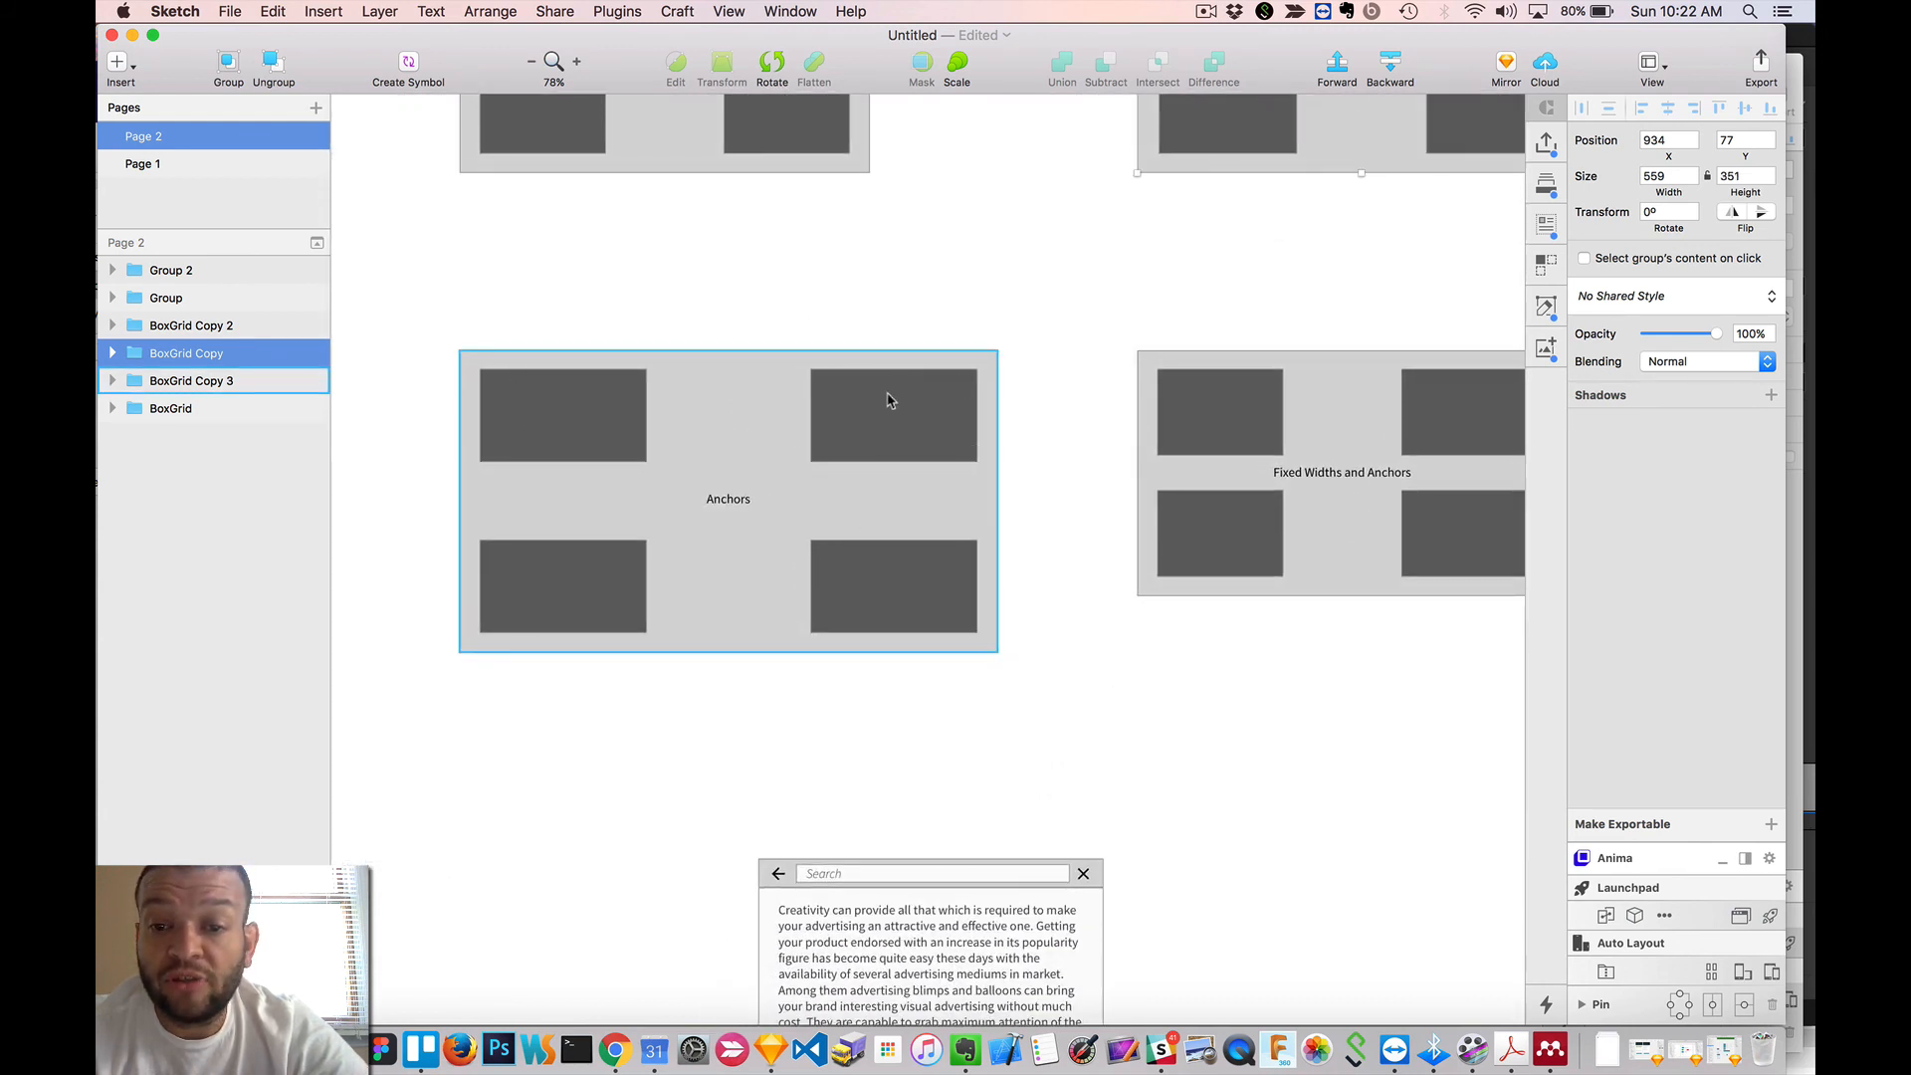
double_click(922, 397)
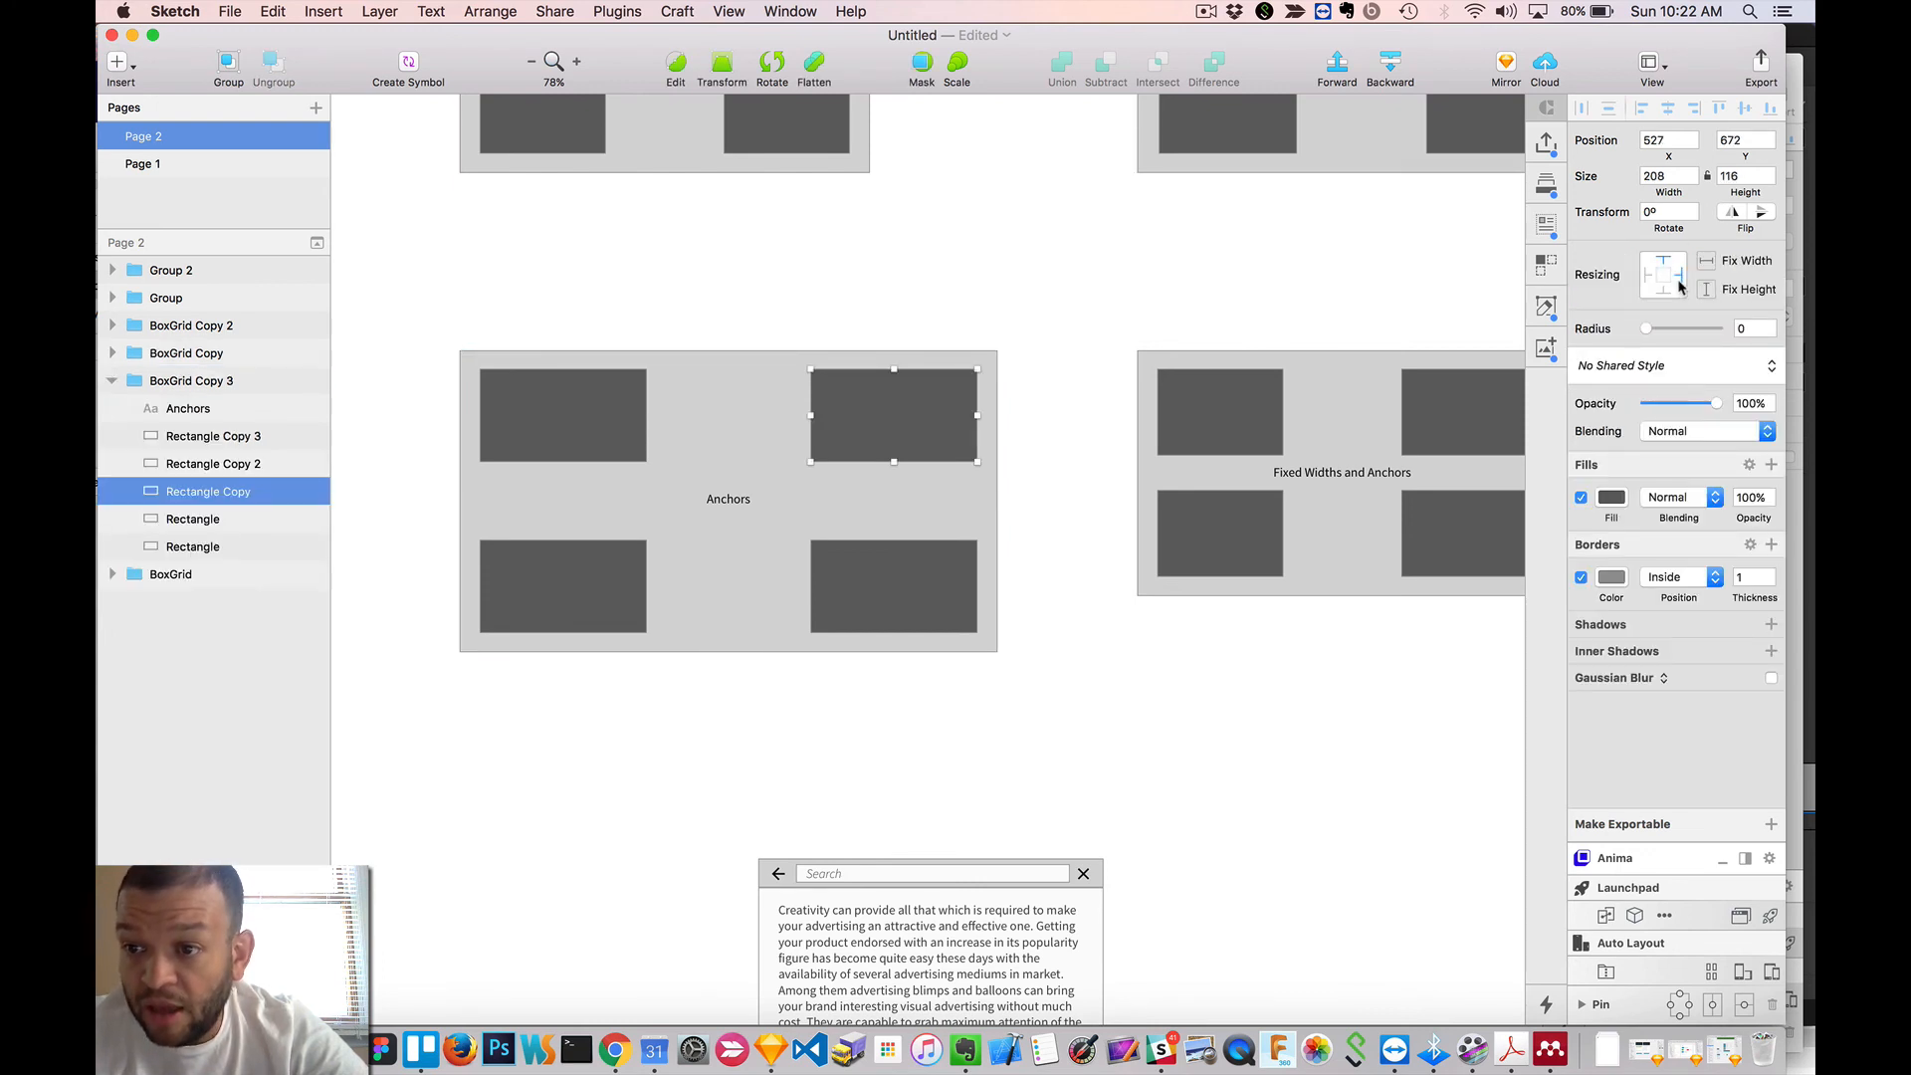
left_click(920, 603)
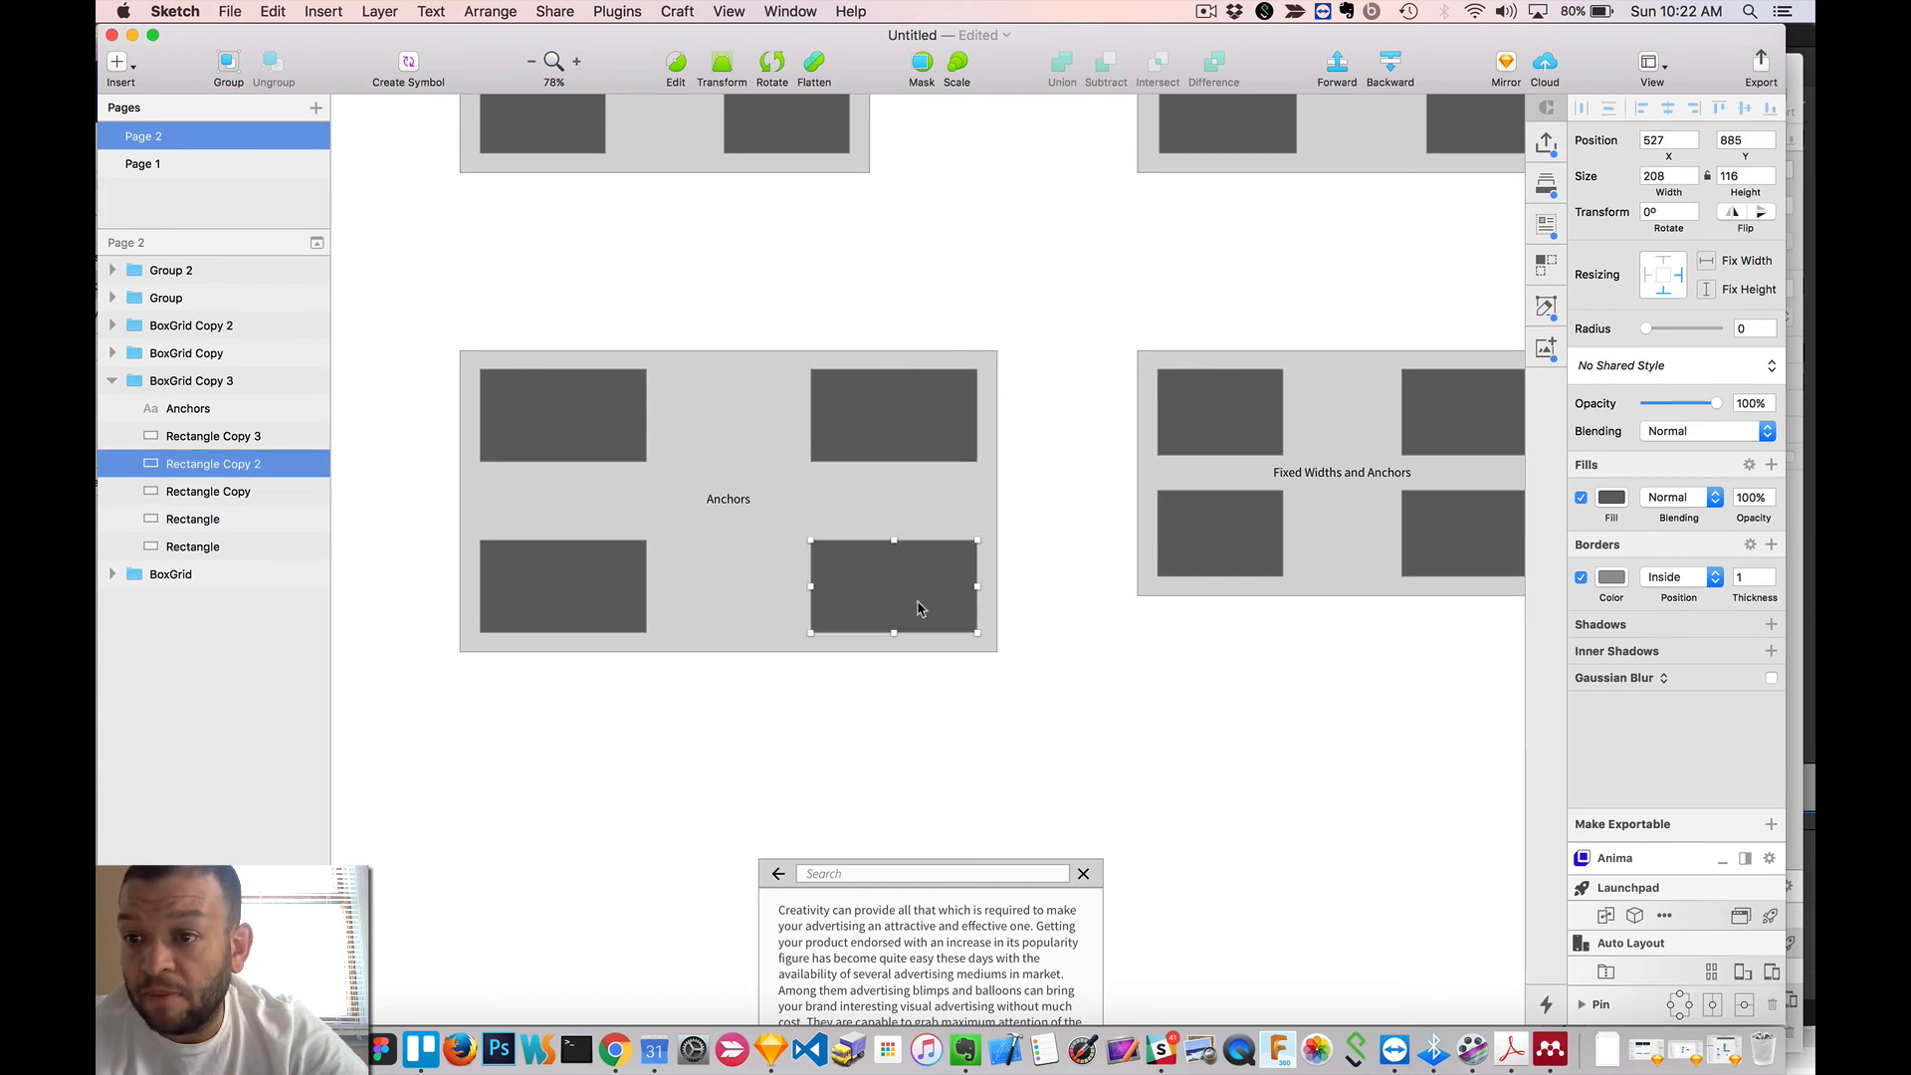
left_click(581, 595)
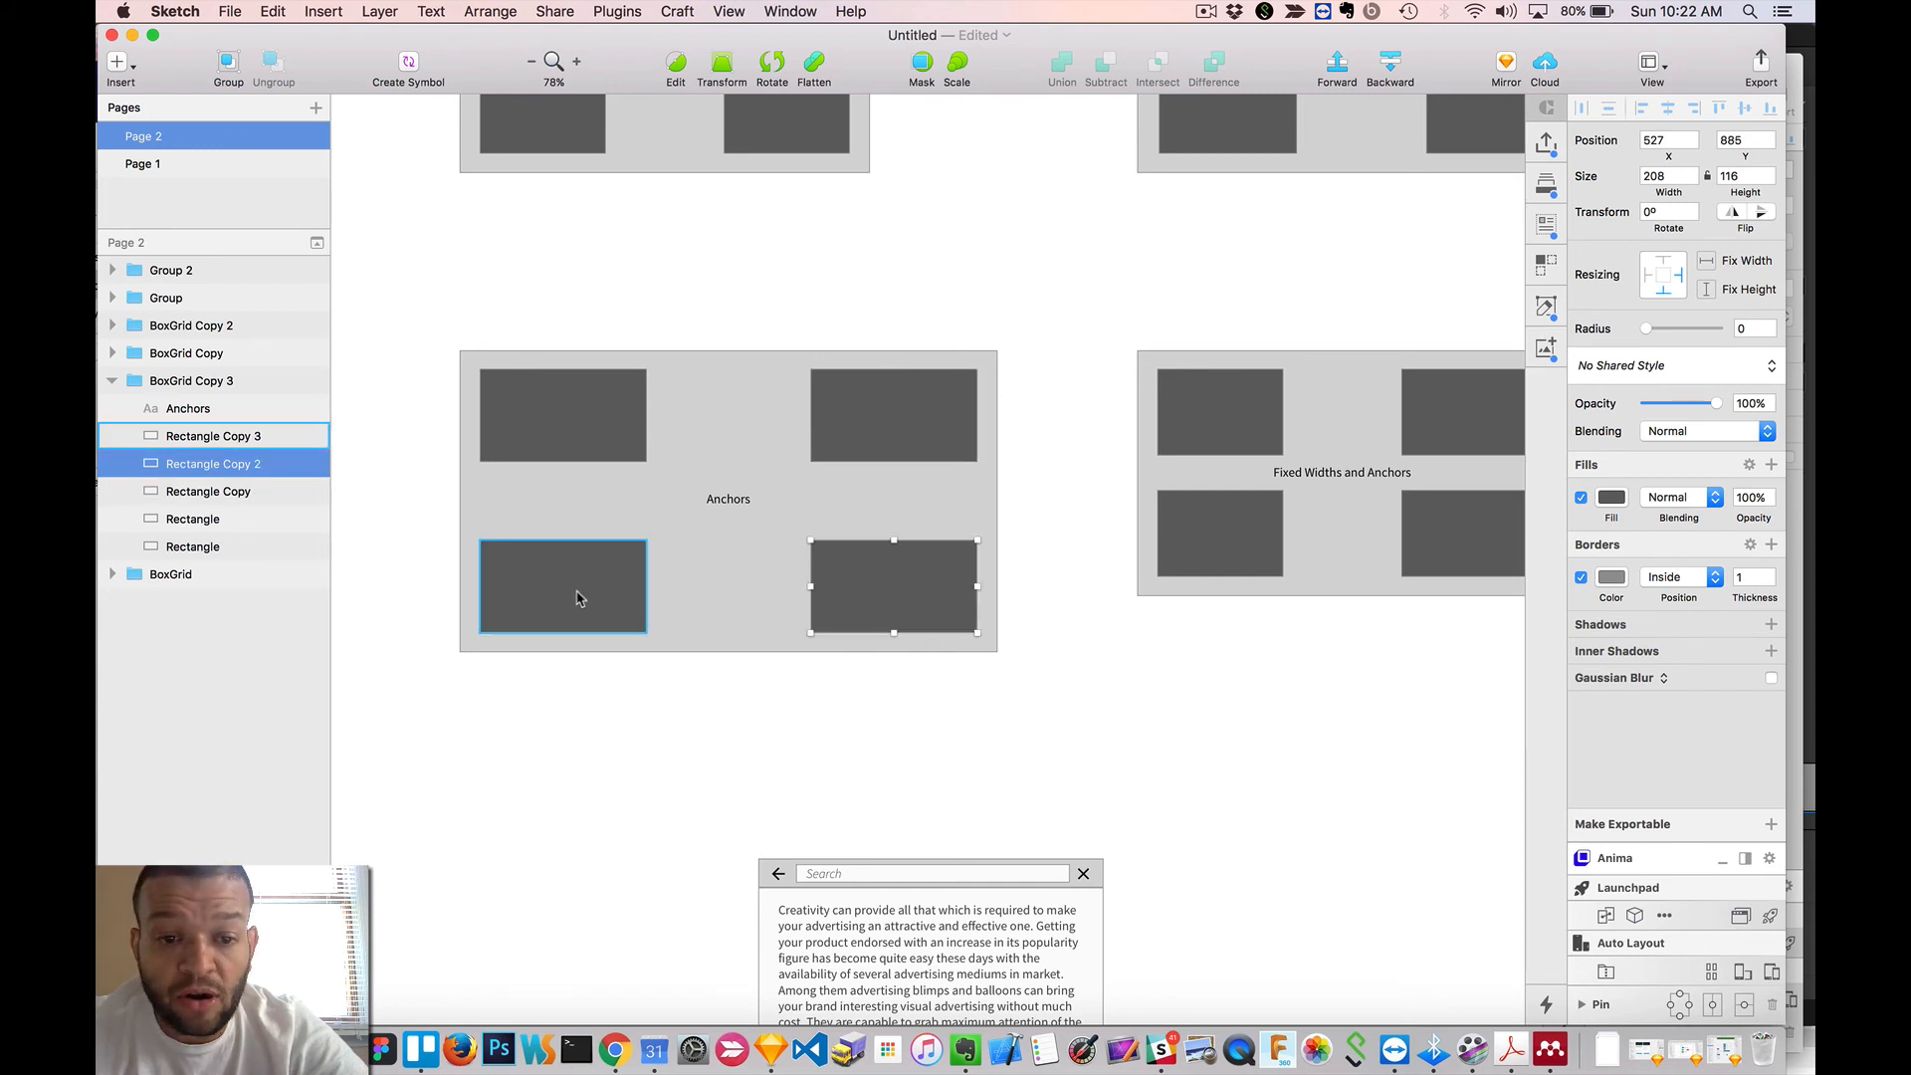
left_click(563, 430)
- Narrow the Anchors grid to about 607 wide, keeping its height
left_click(845, 256)
left_click(790, 414)
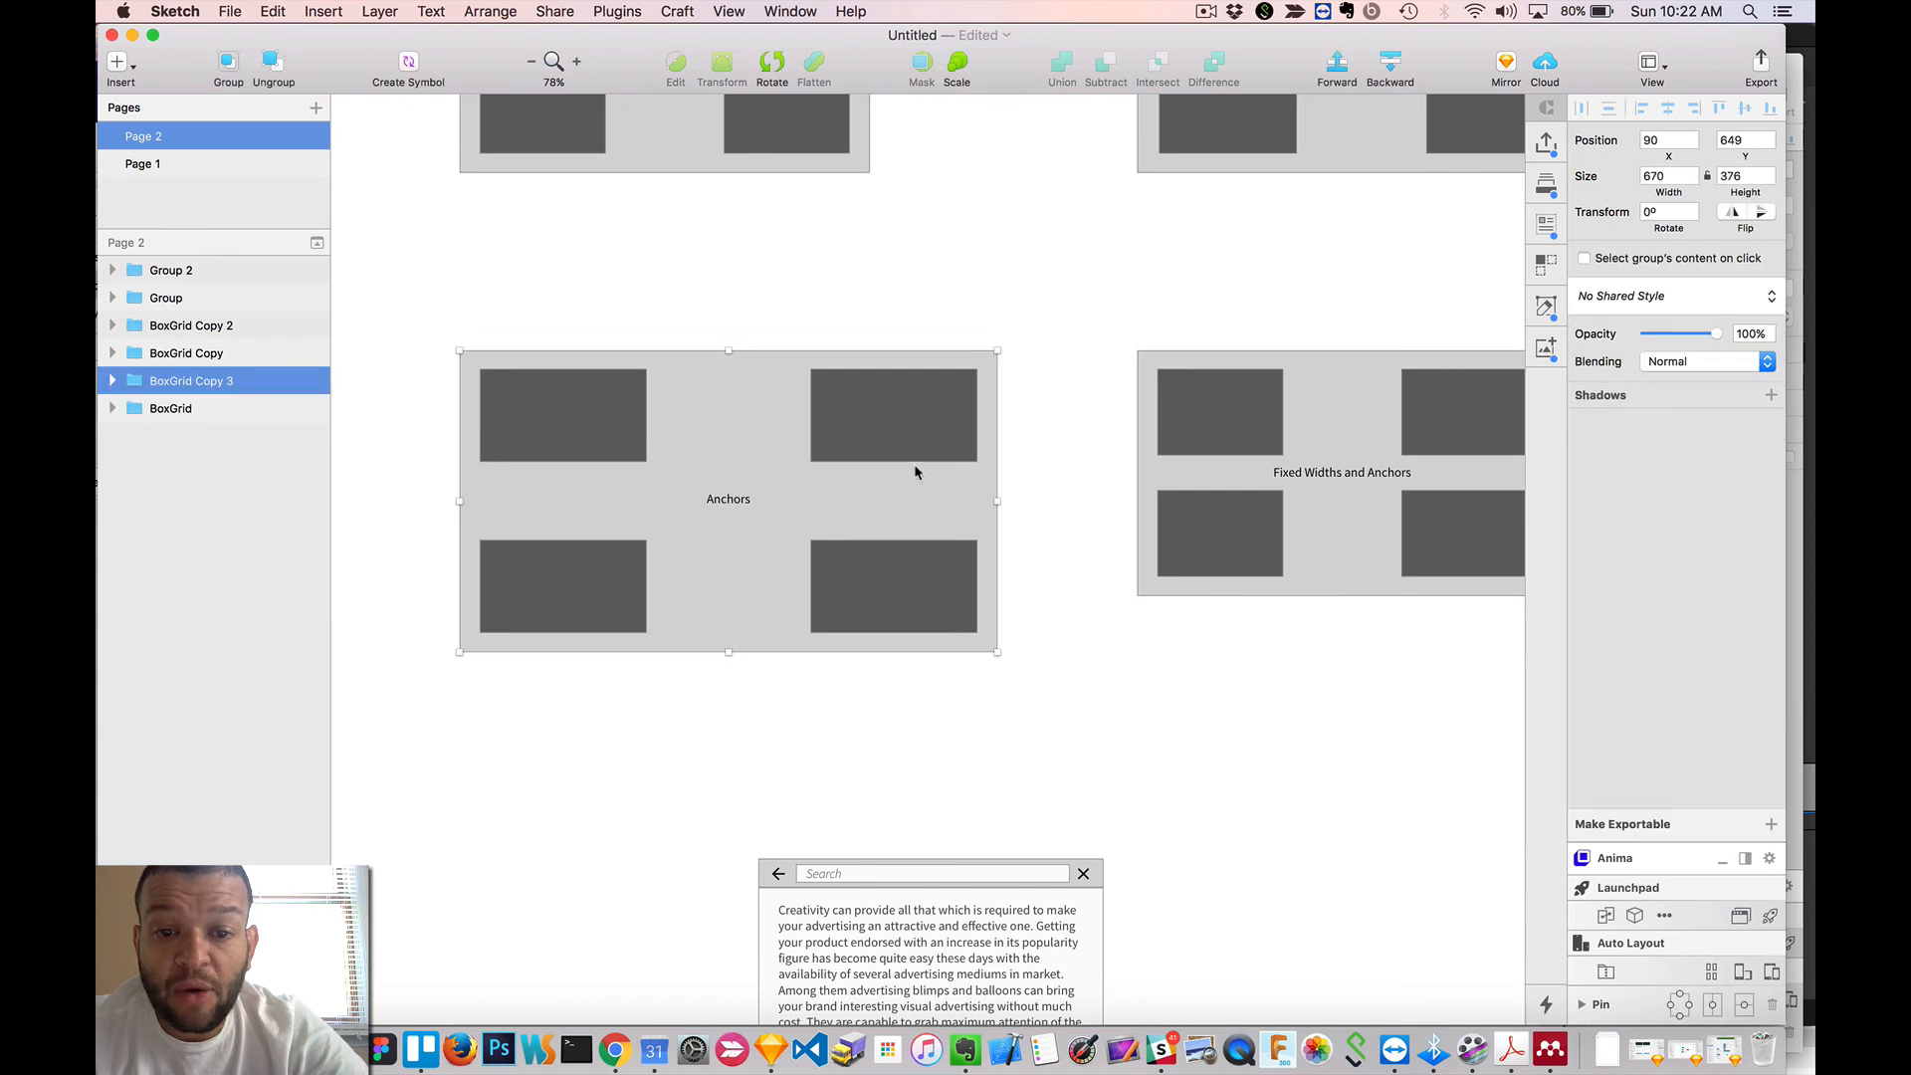
left_click_drag(998, 499, 946, 502)
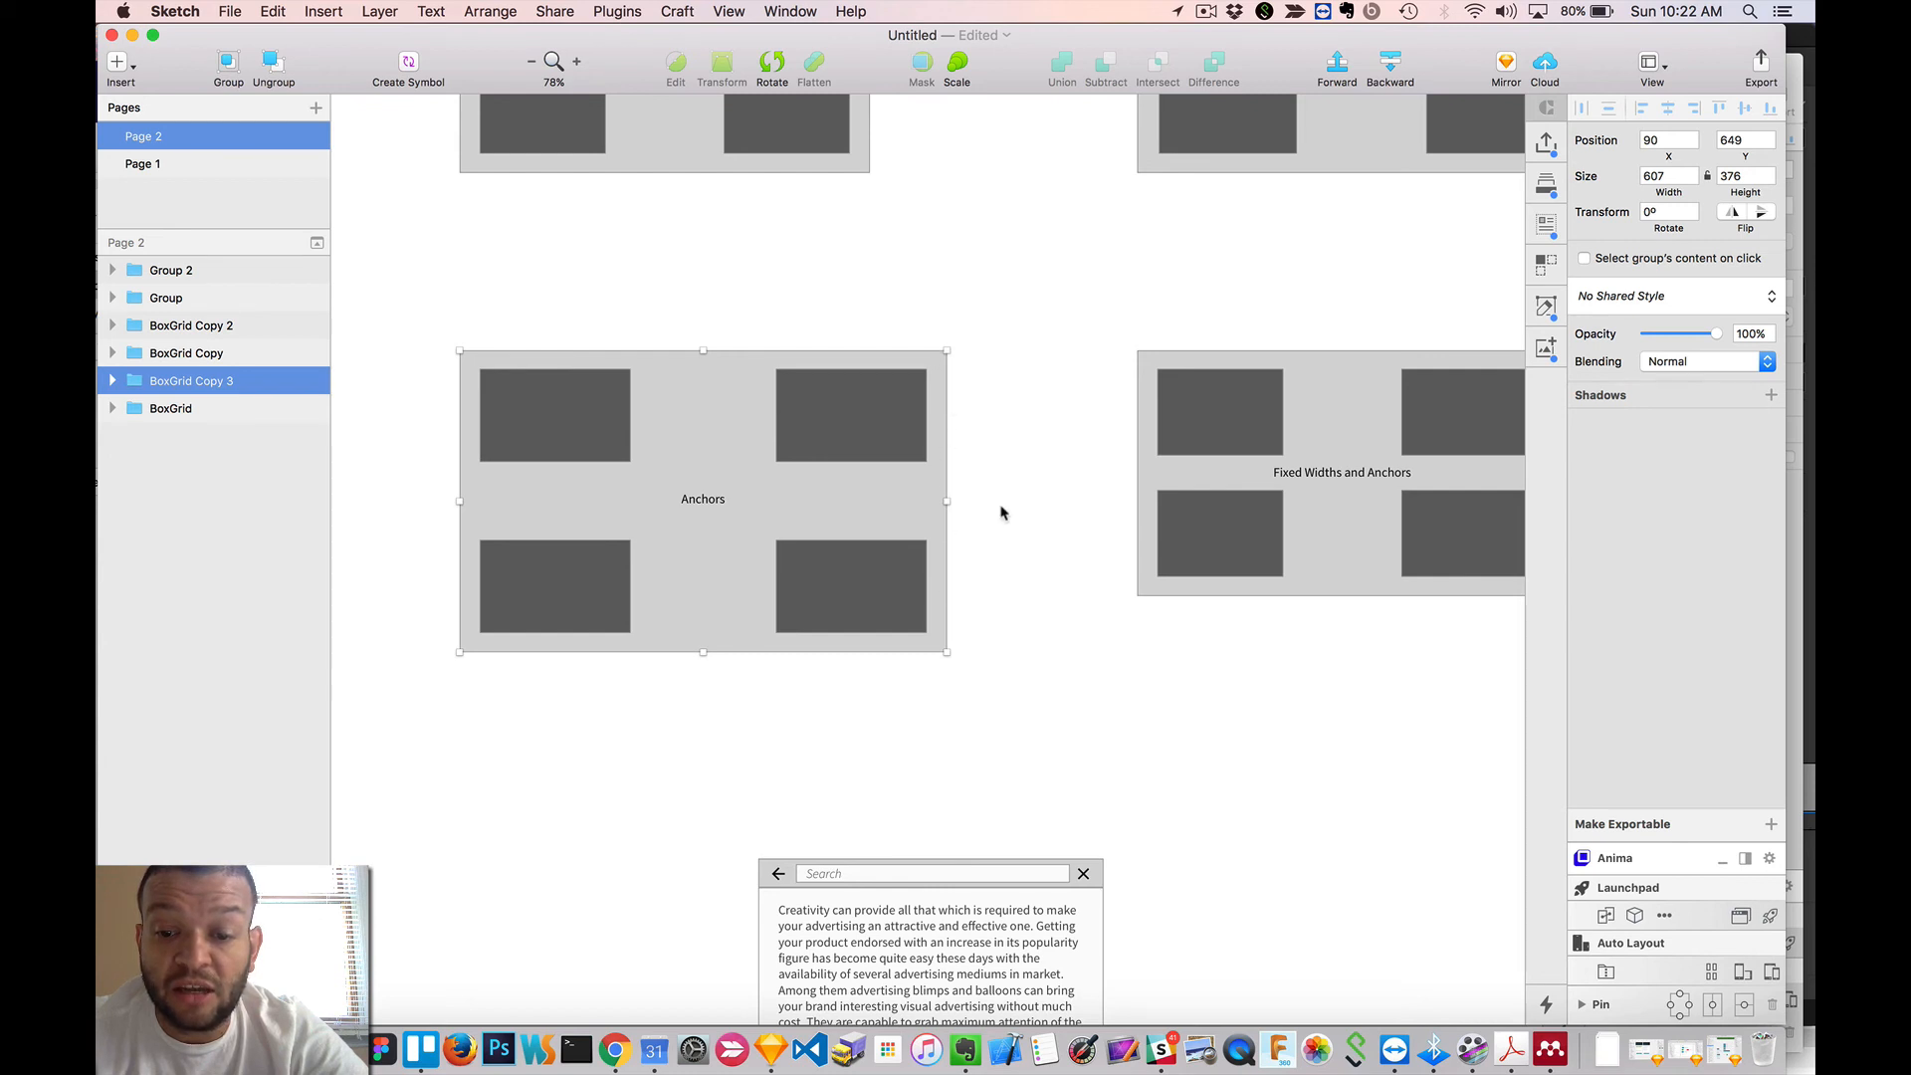
- Examine the resizing settings of the upper-right rectangle in the Fixed Widths and Anchors grid
scroll(1002, 513, "right", 12)
scroll(1001, 513, "up", 3)
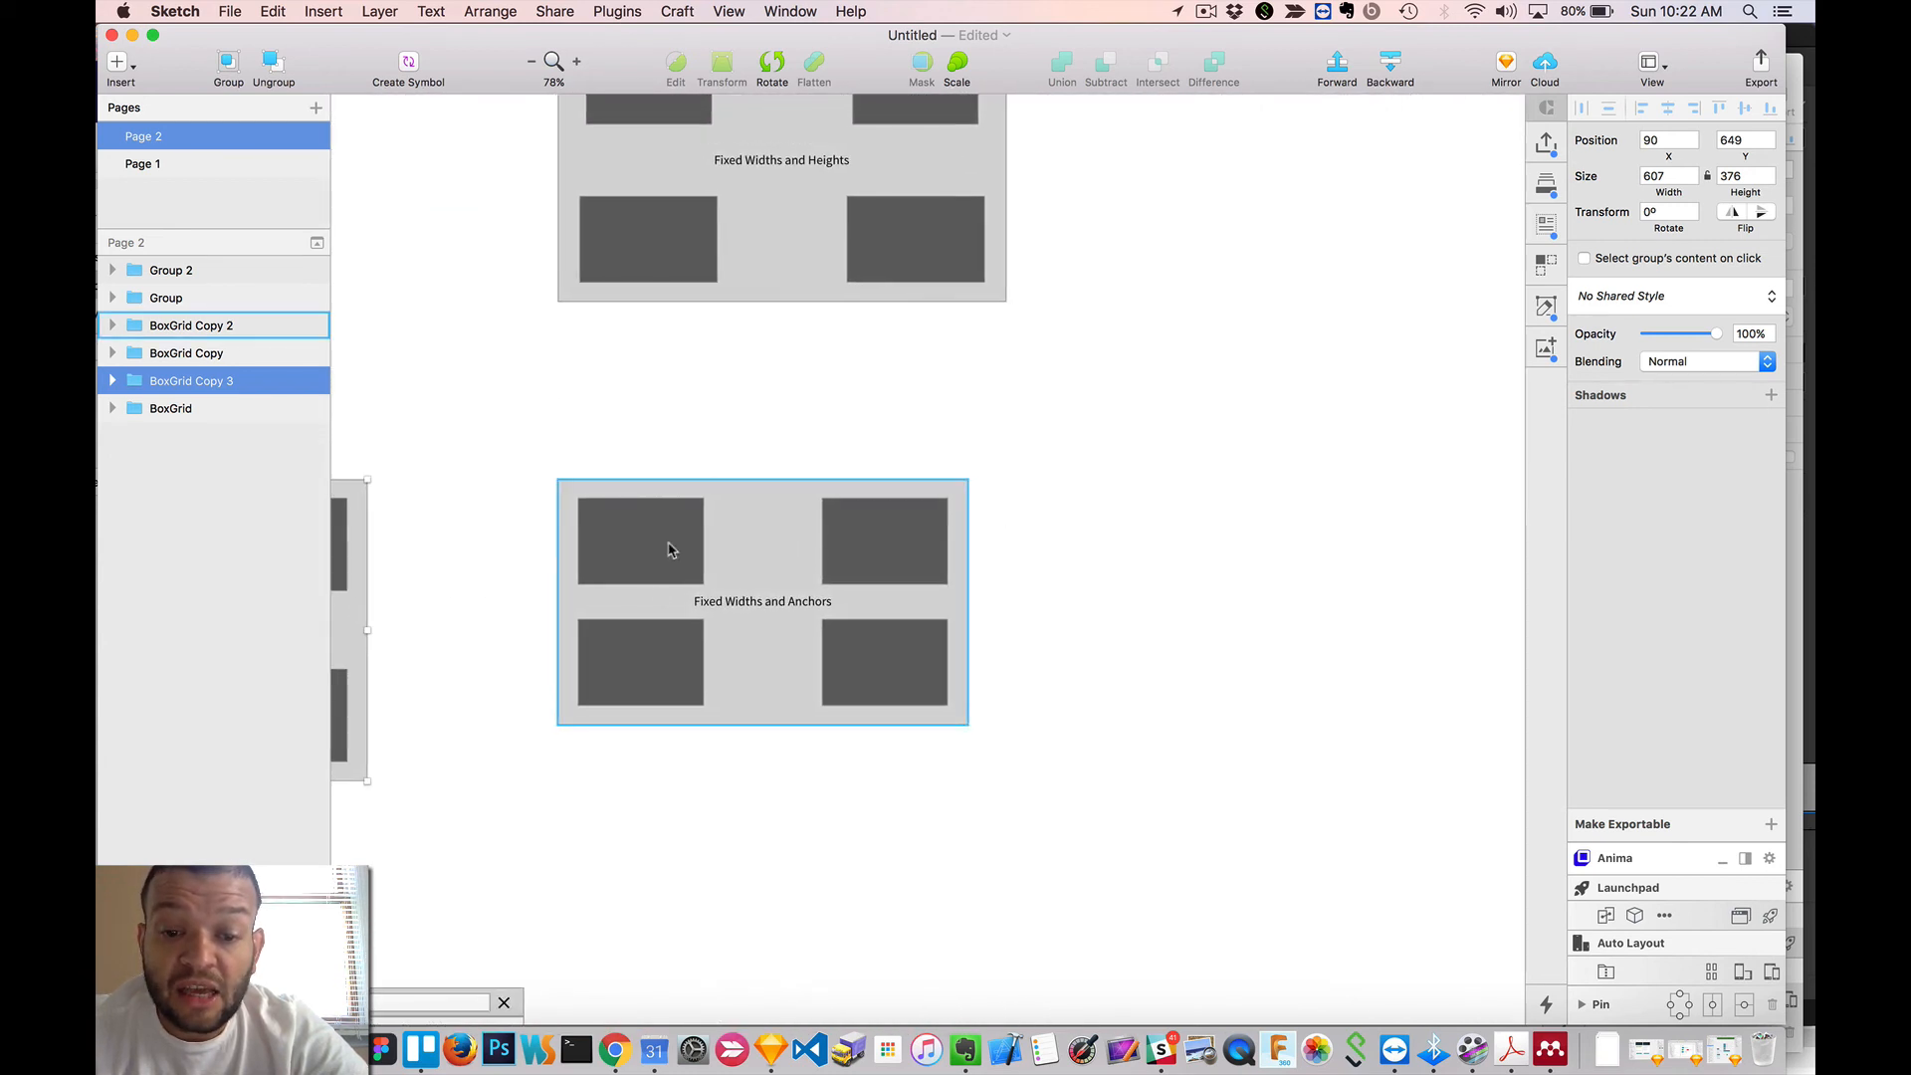
scroll(677, 551, "left", 1)
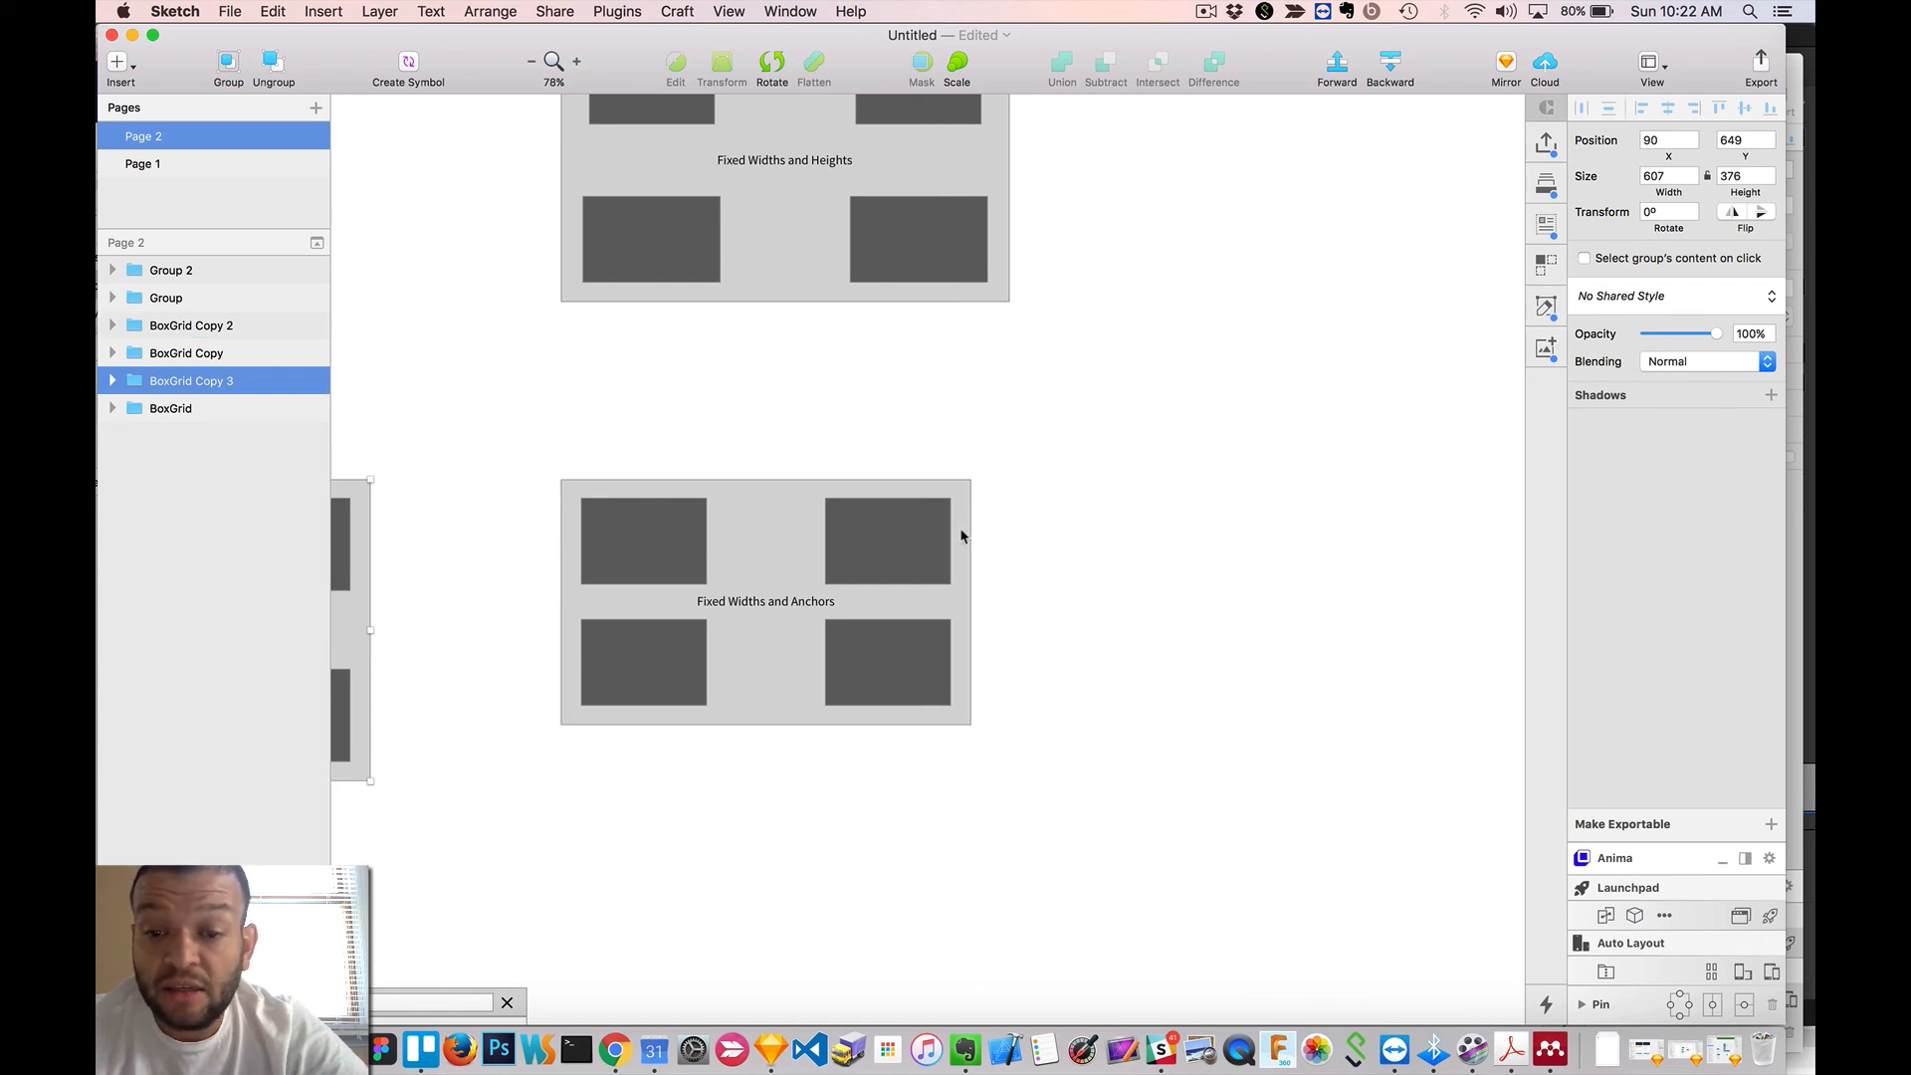
double_click(906, 525)
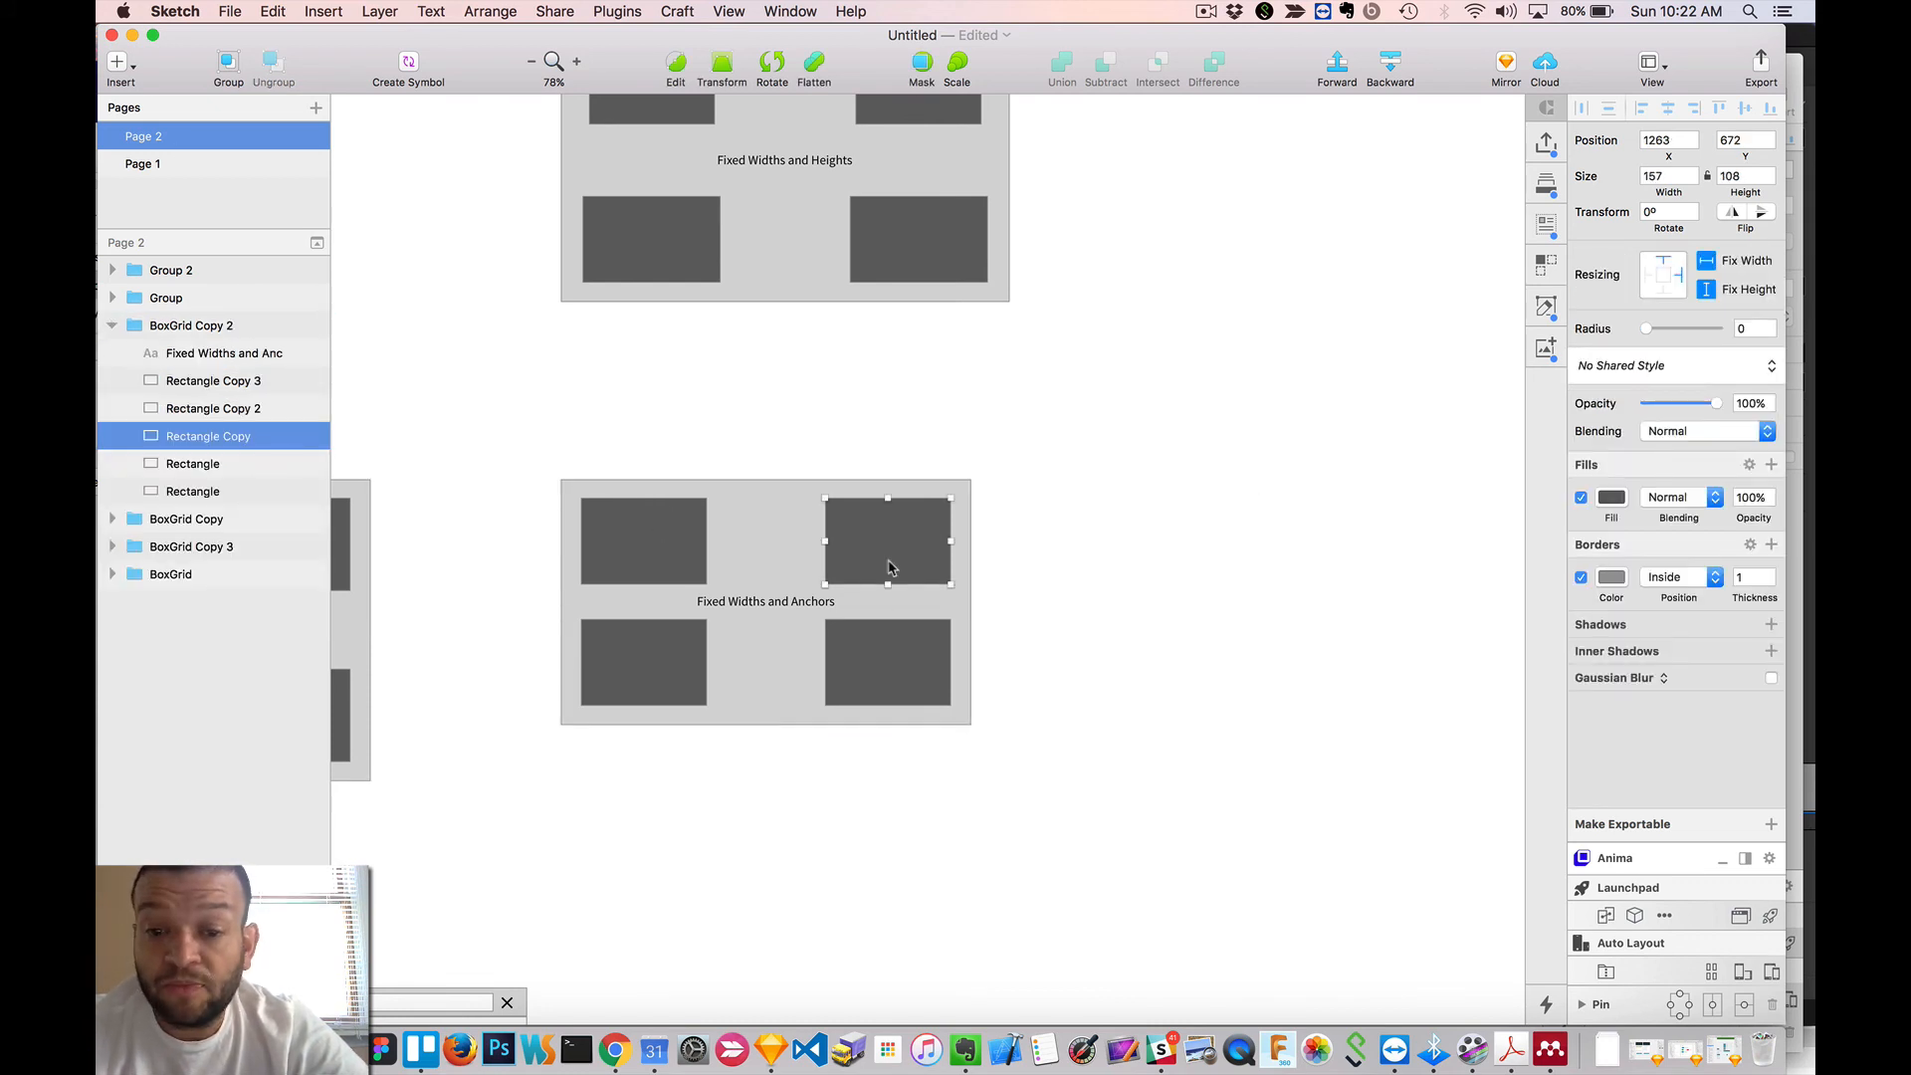
left_click(862, 388)
- Widen the Fixed Widths and Anchors grid to about 559, keeping its height
left_click(938, 622)
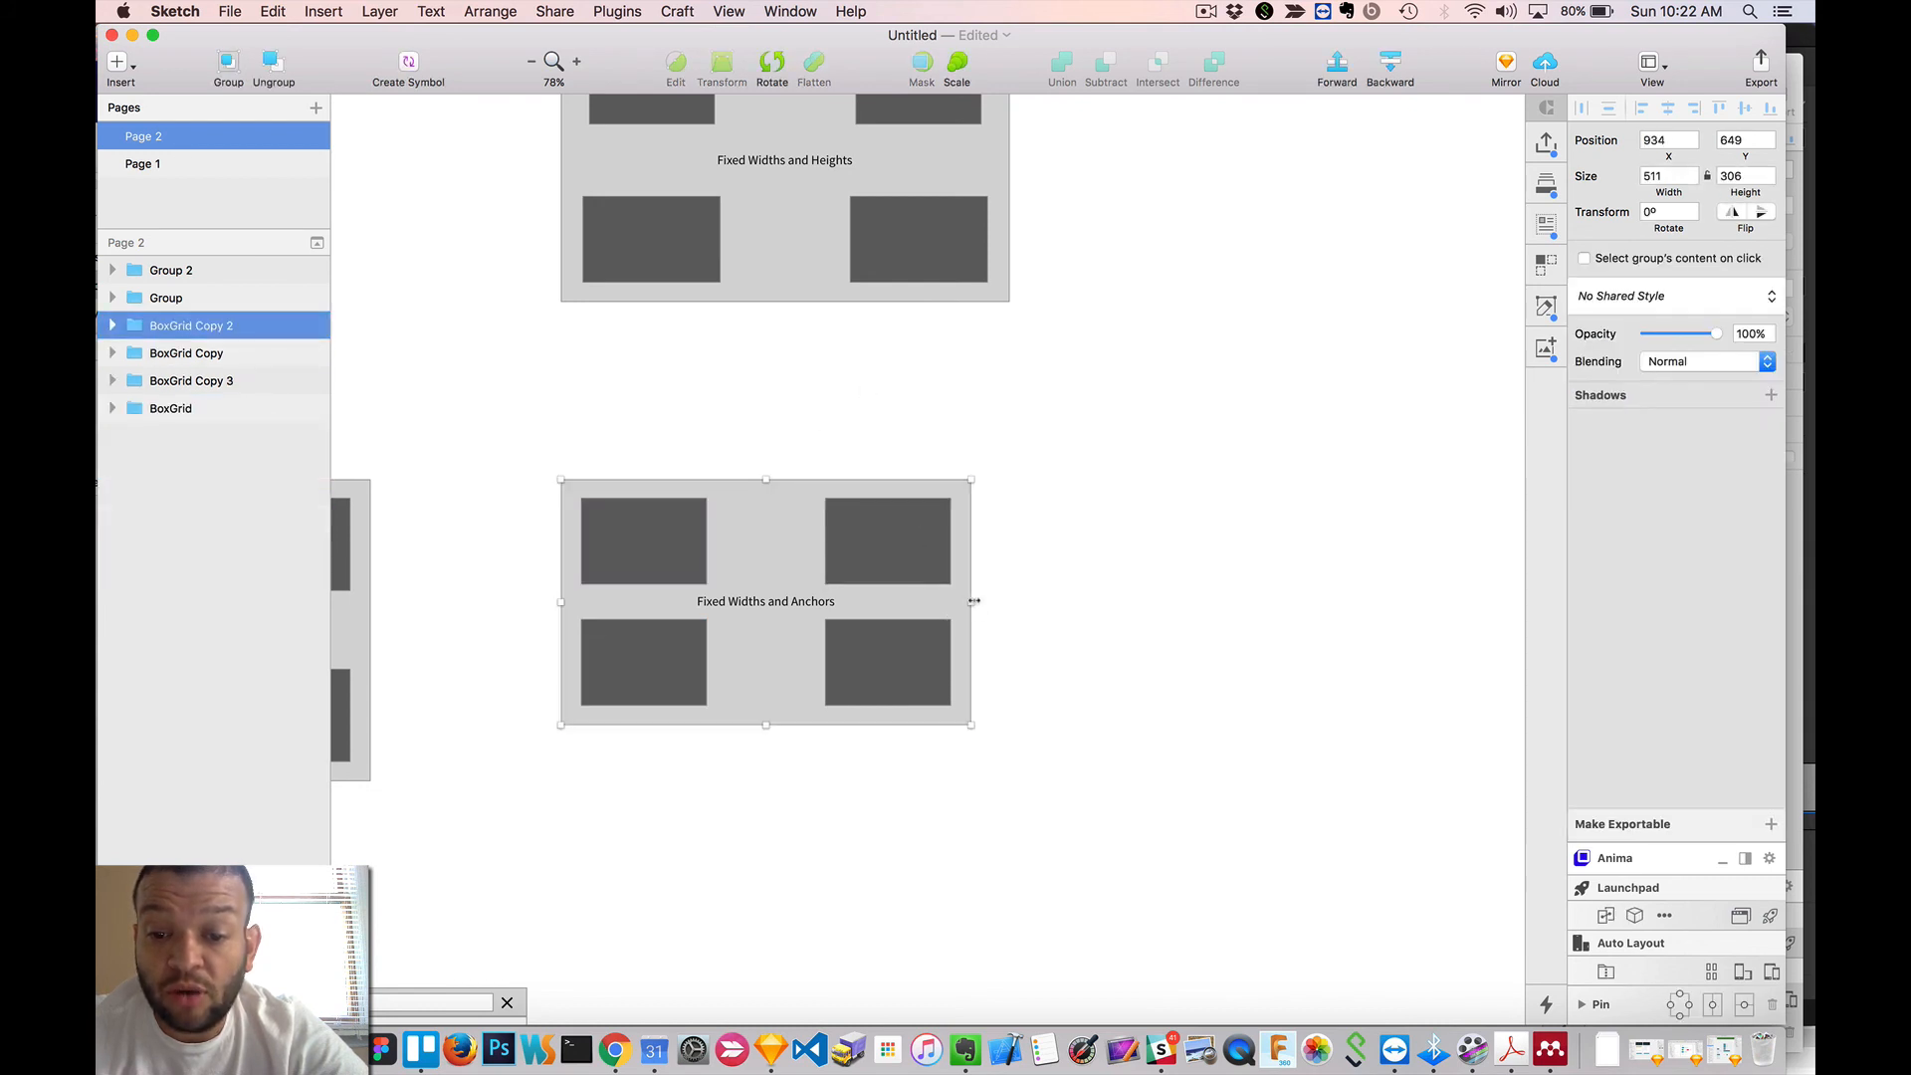
mouse_move(973, 601)
left_mouse_down()
mouse_move(871, 609)
mouse_move(1140, 613)
mouse_move(894, 613)
mouse_move(1000, 622)
left_mouse_up()
- Review the four box grids together, and view the search panel below them up close
scroll(959, 422, "left", 5)
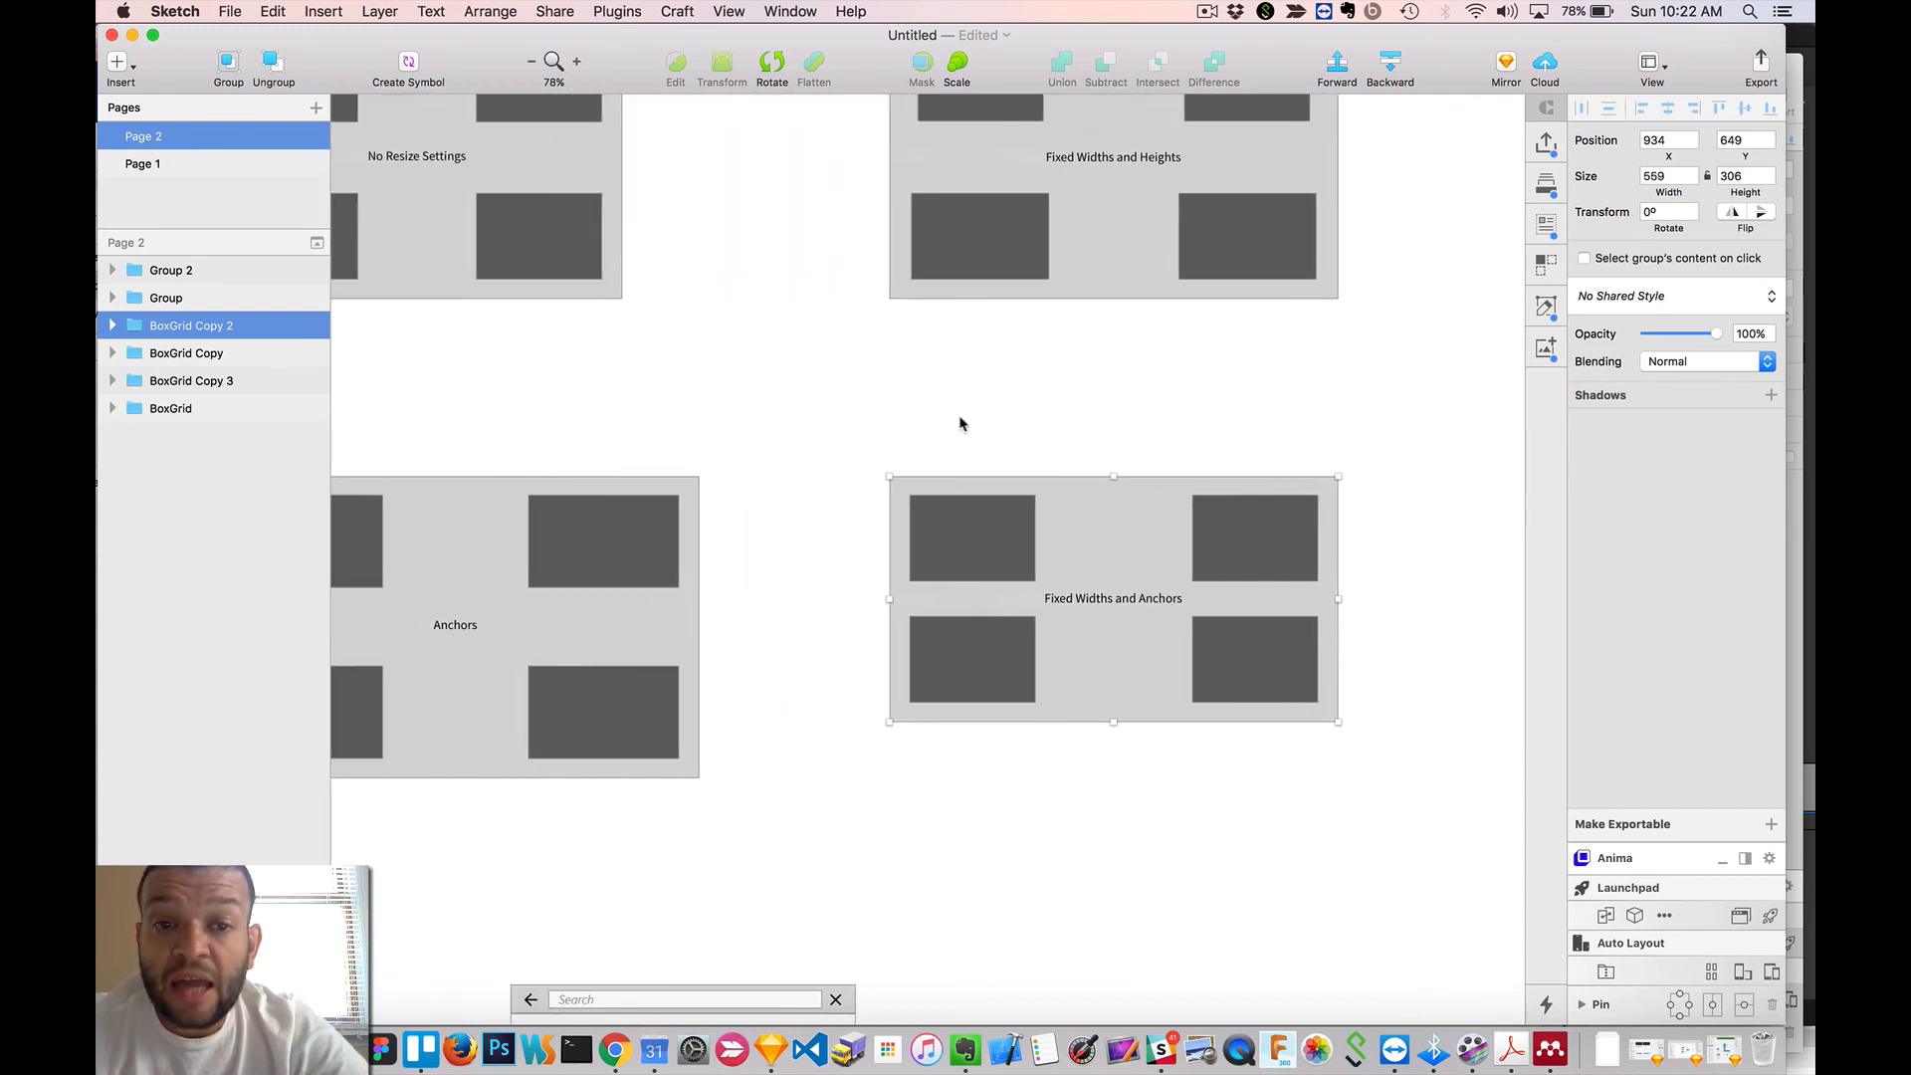
scroll(959, 422, "left", 5)
scroll(959, 422, "up", 3)
scroll(960, 422, "right", 2)
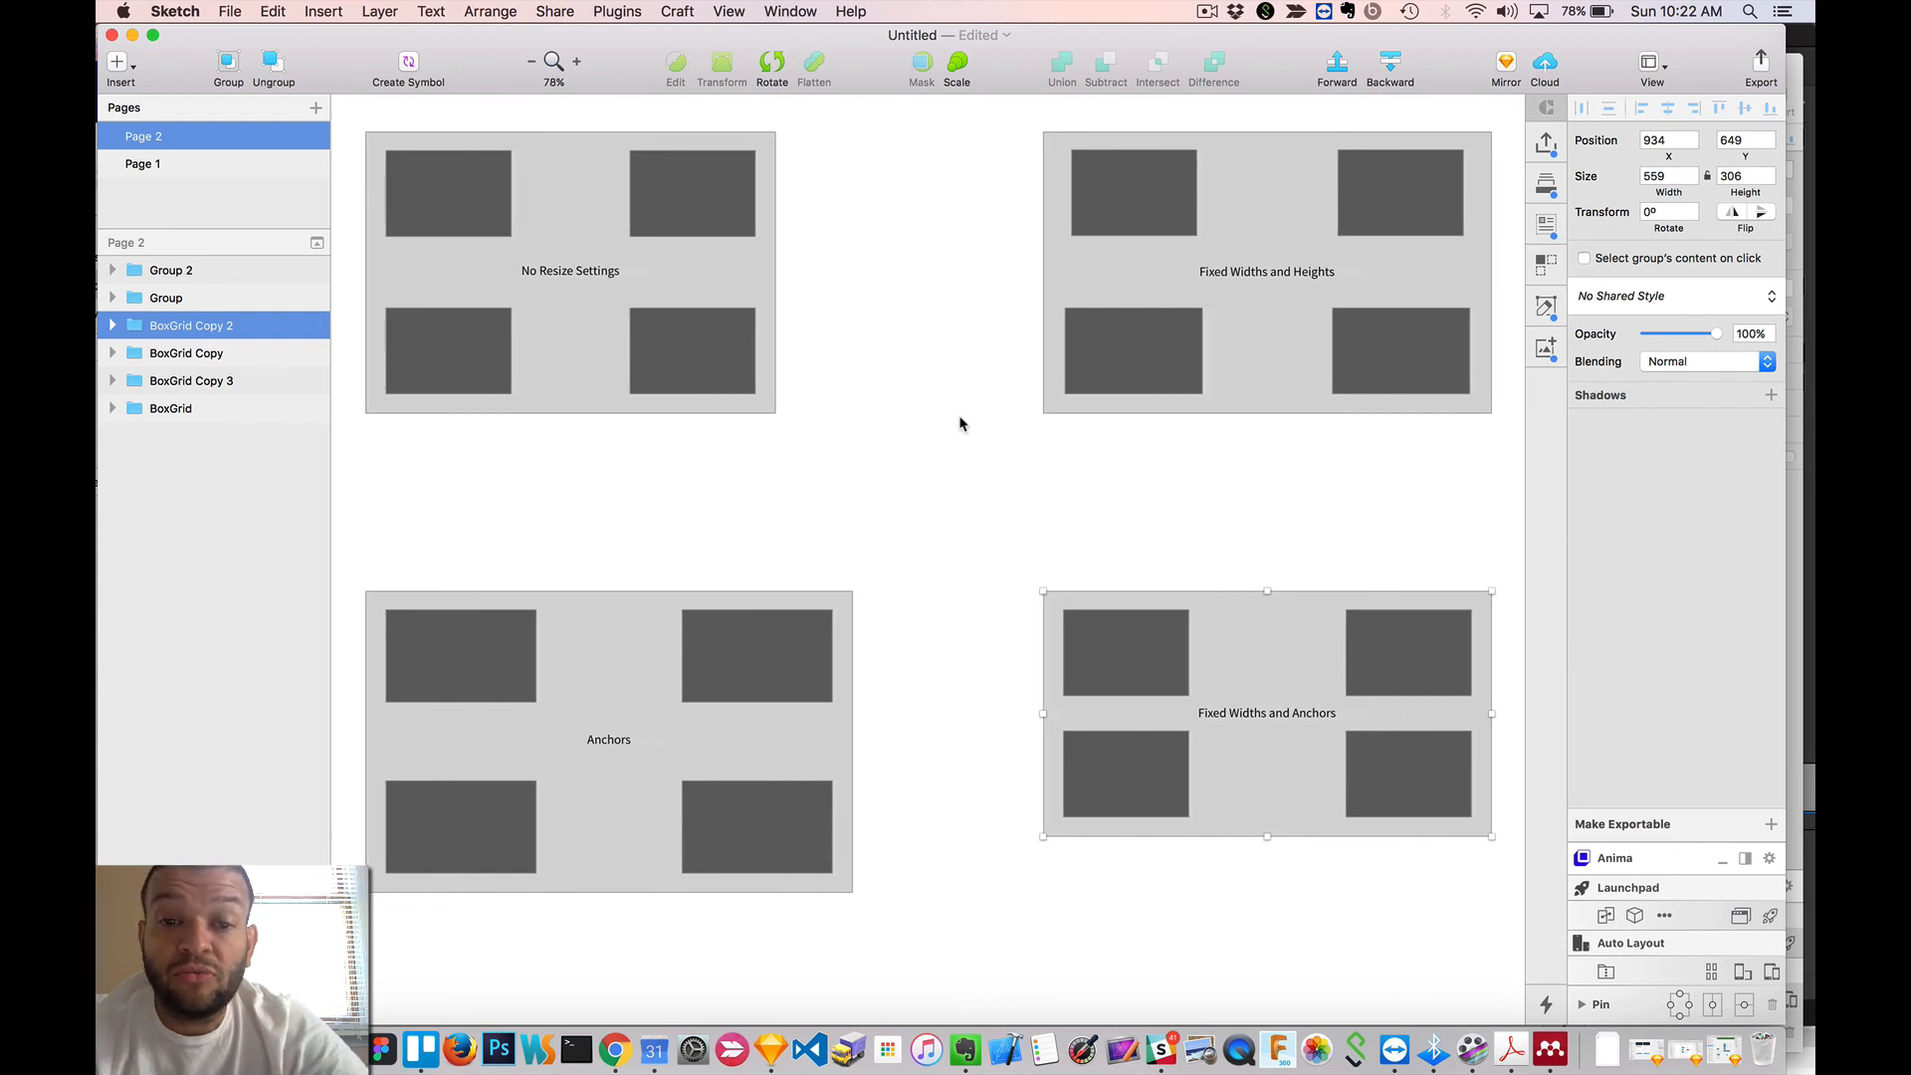
scroll(960, 422, "down", 10)
scroll(961, 423, "down", 1)
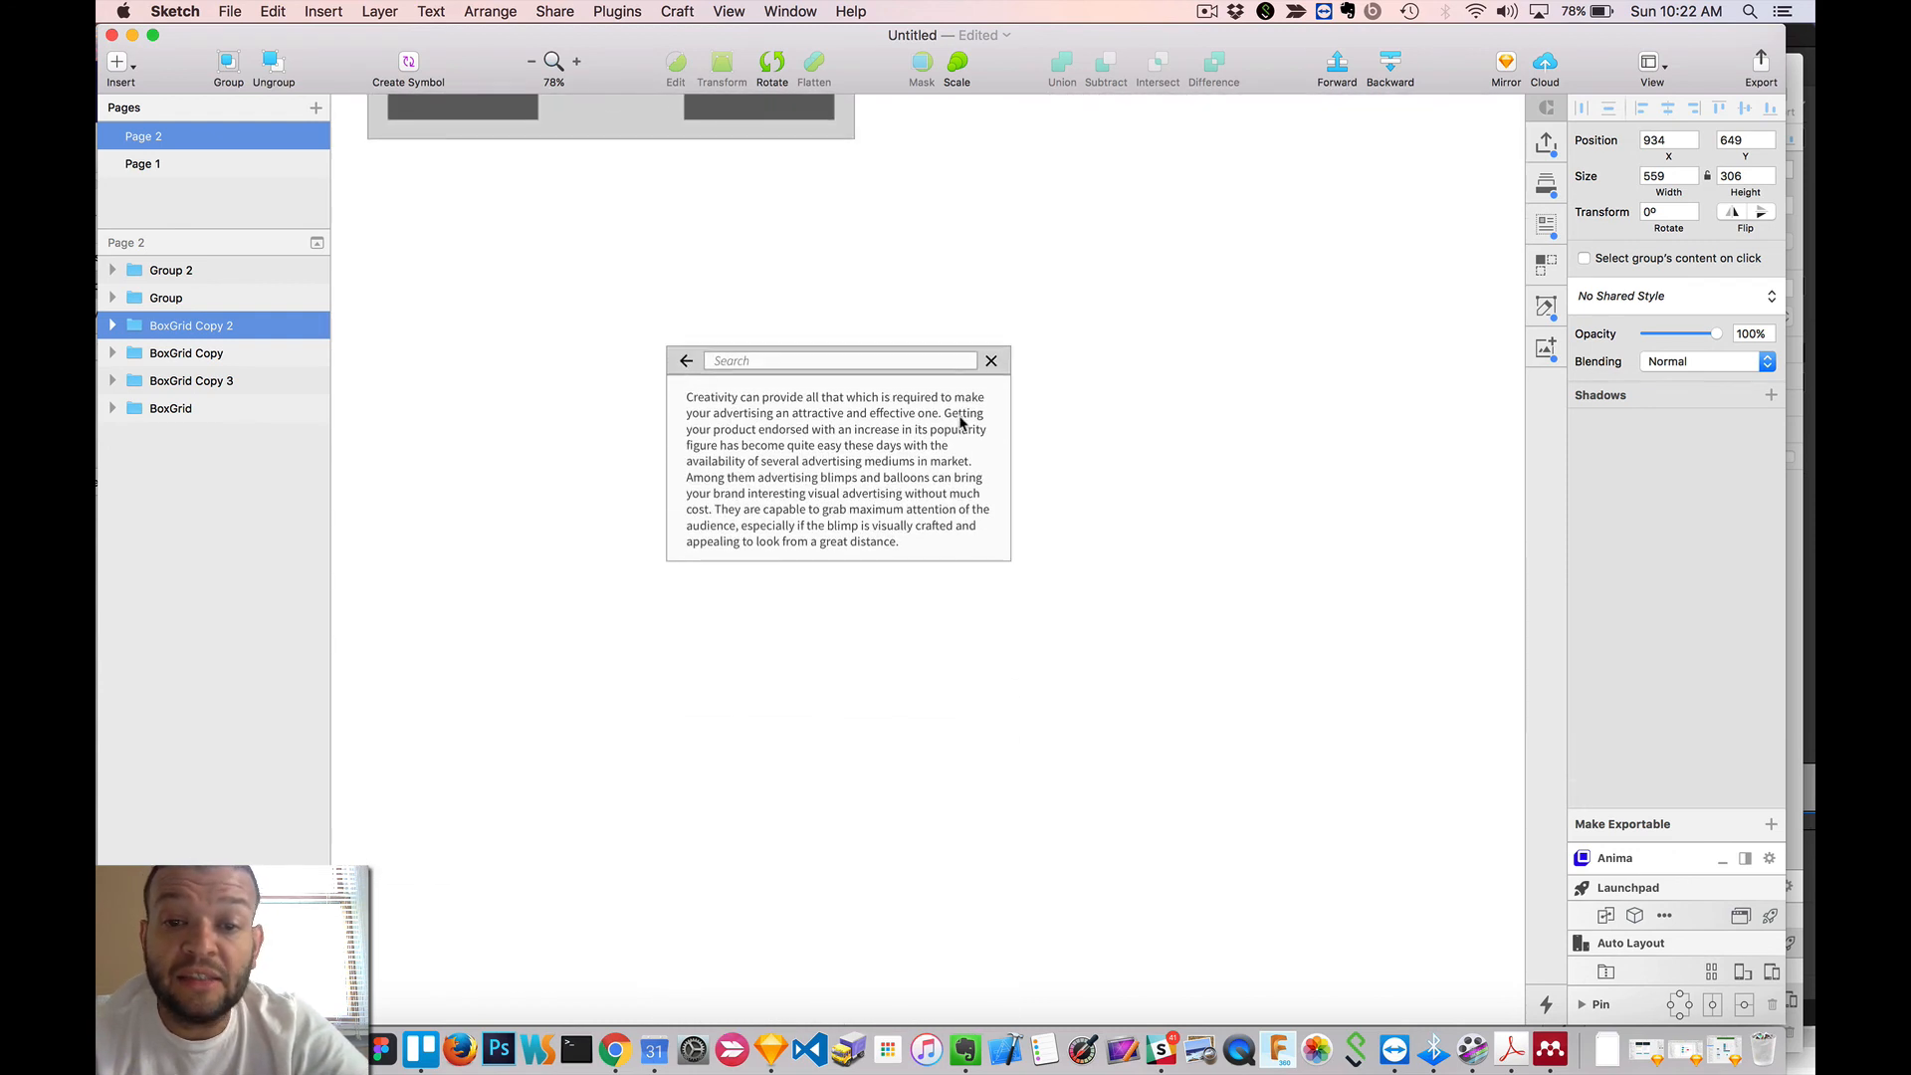
scroll(963, 426, "down", 1)
scroll(869, 422, "up", 5)
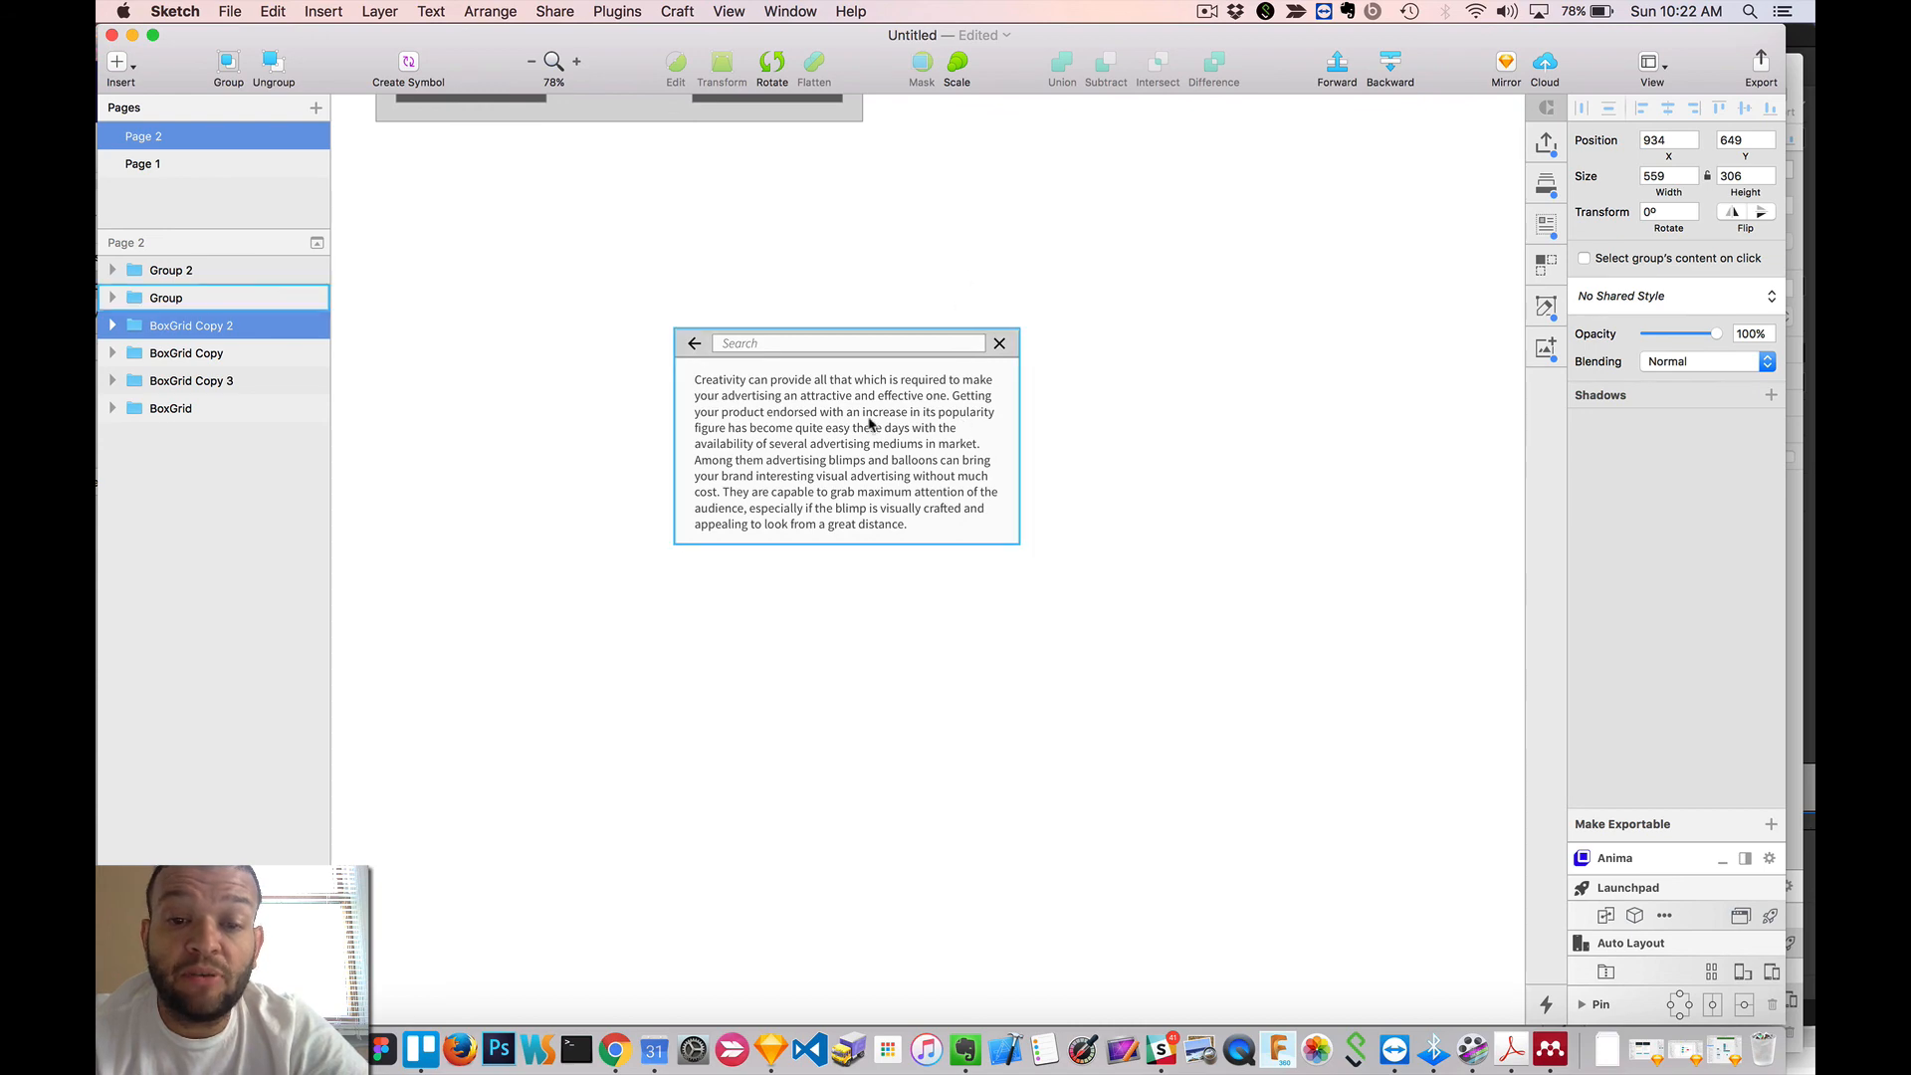
scroll(869, 422, "down", 2)
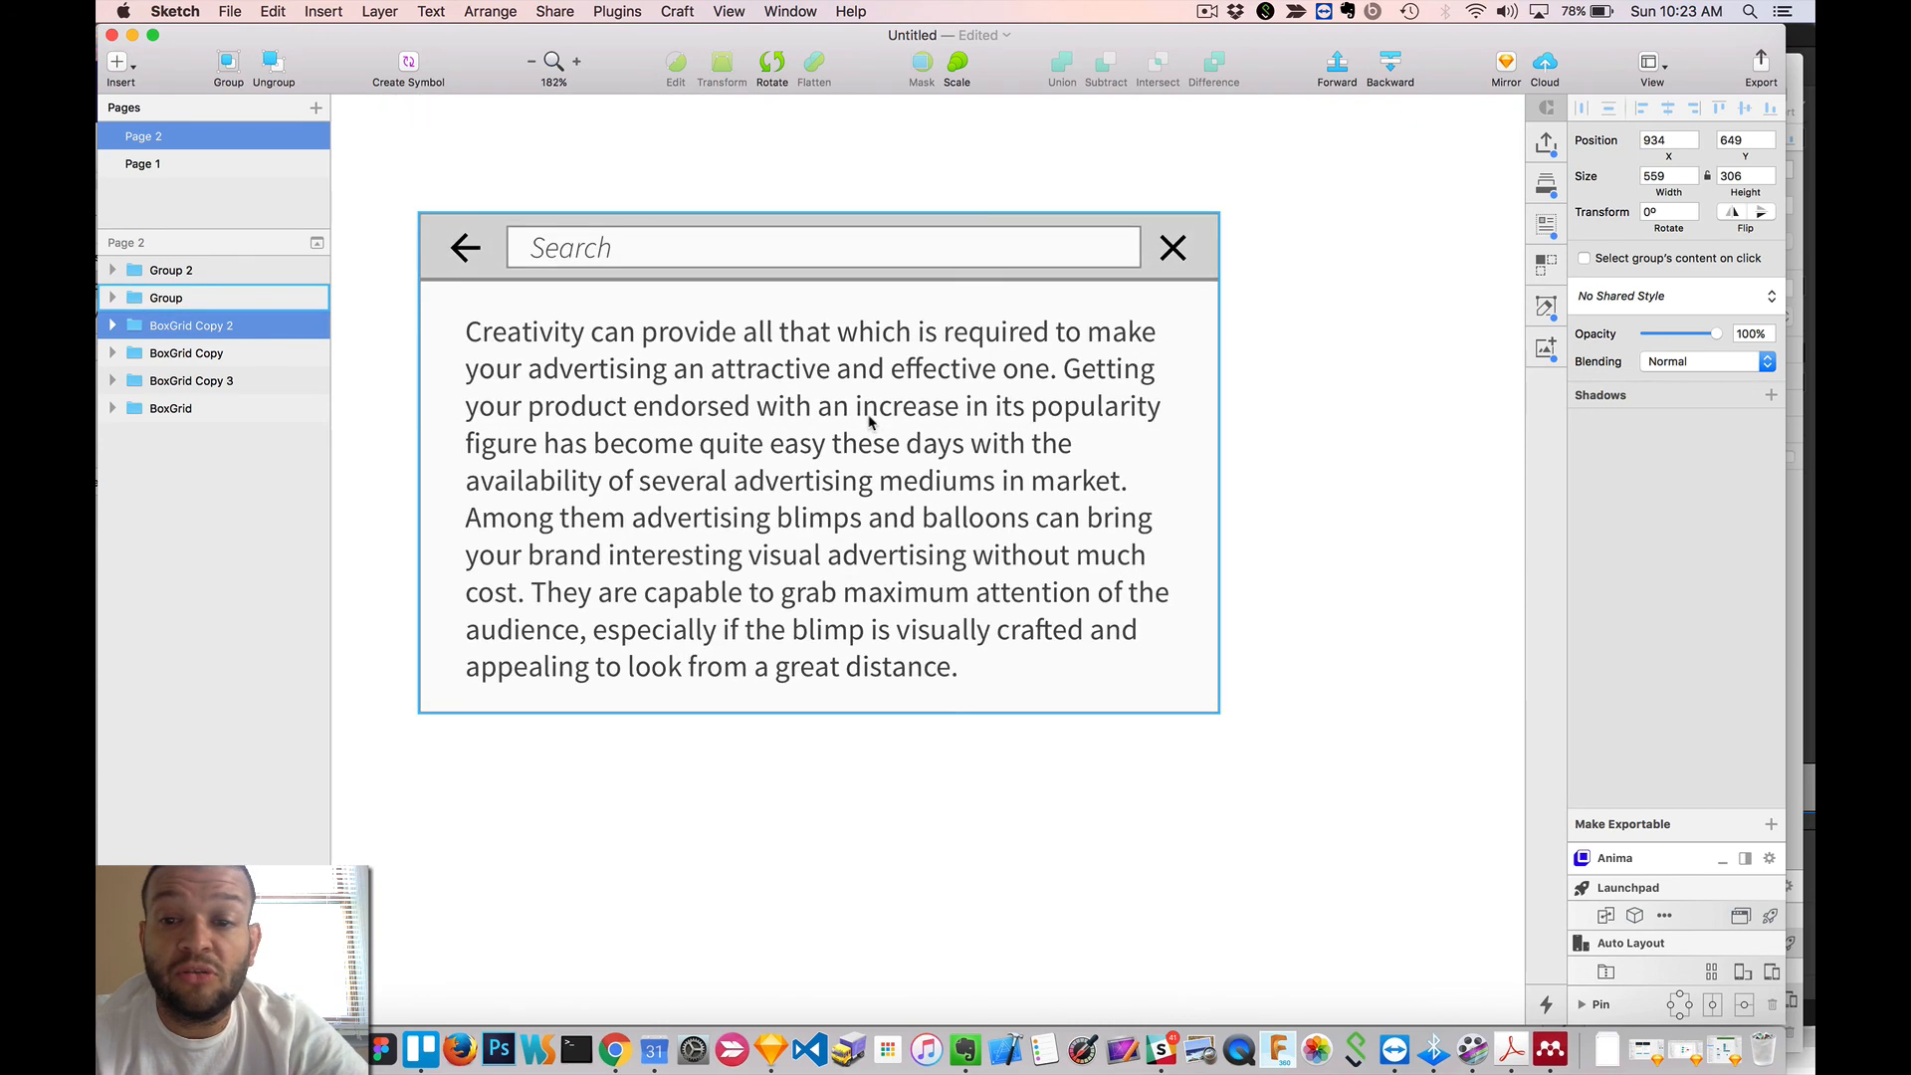
scroll(869, 422, "left", 3)
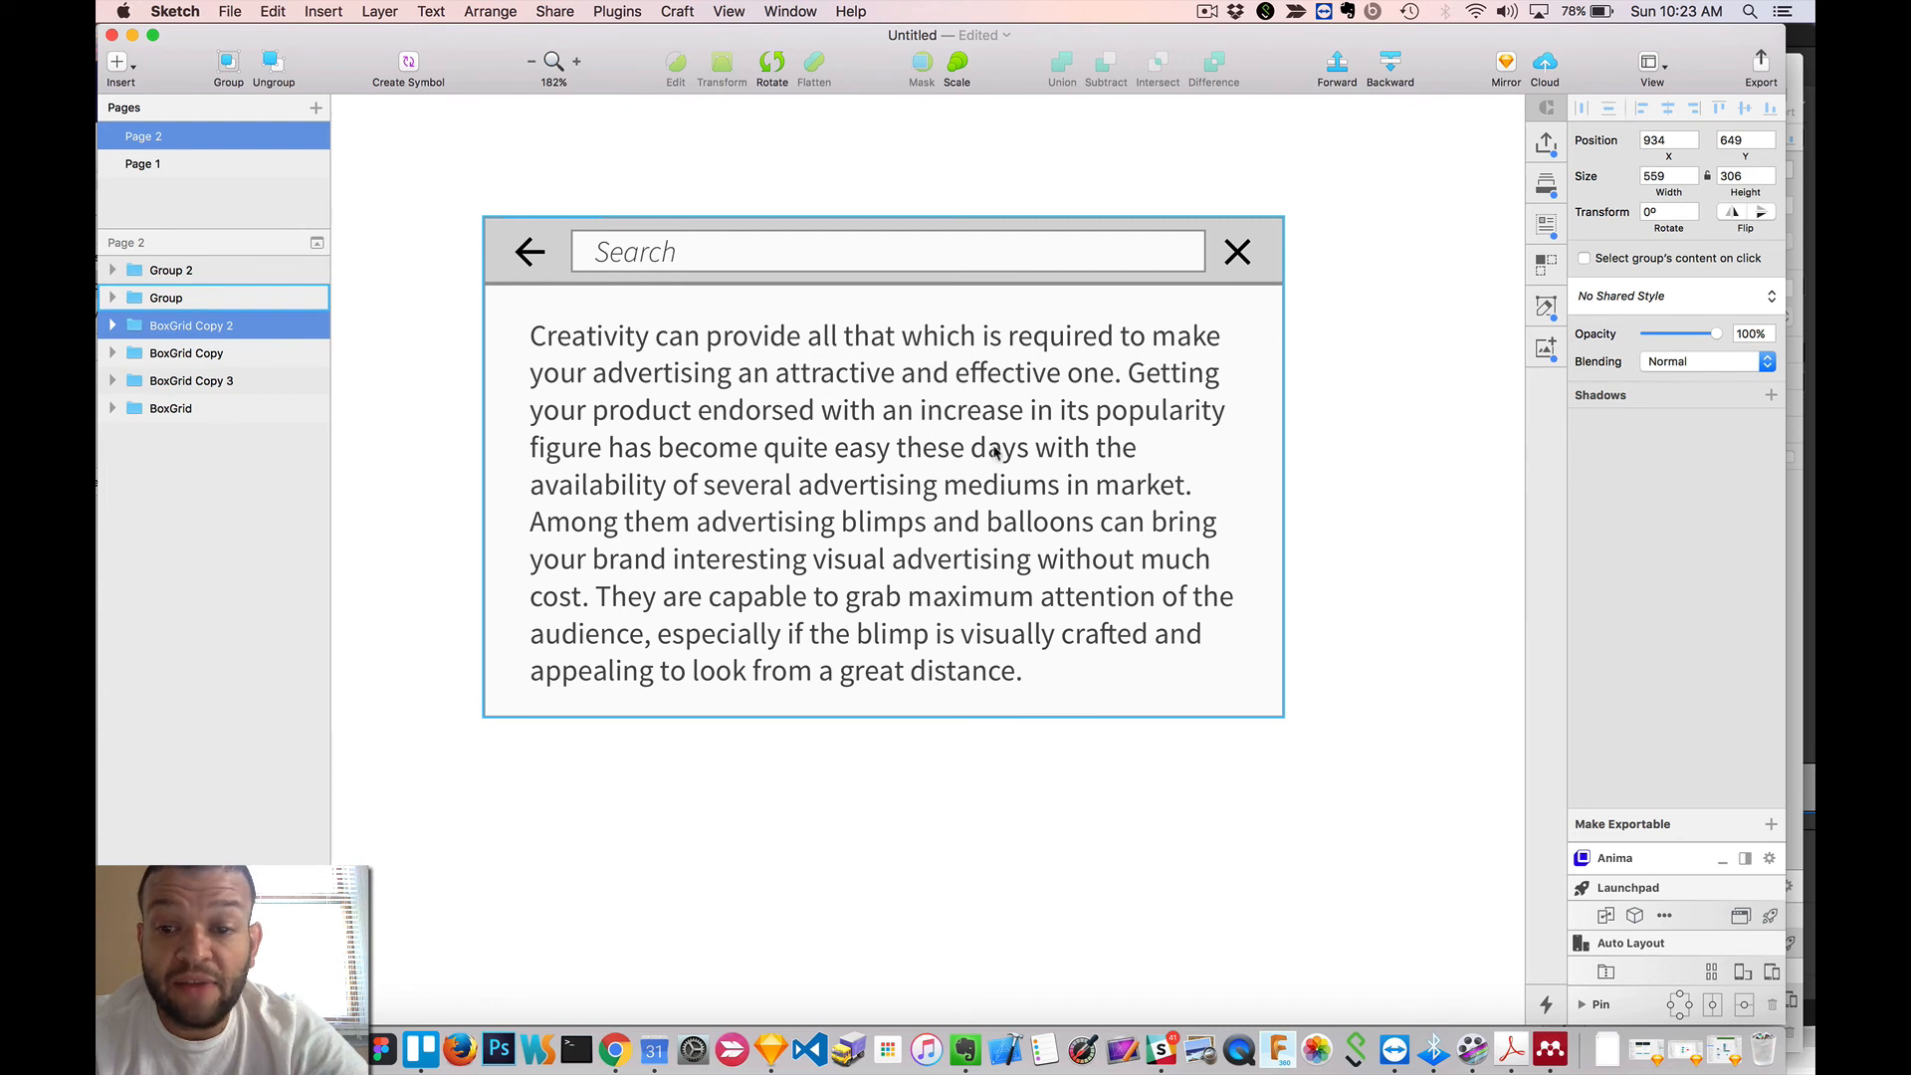
scroll(834, 485, "right", 2)
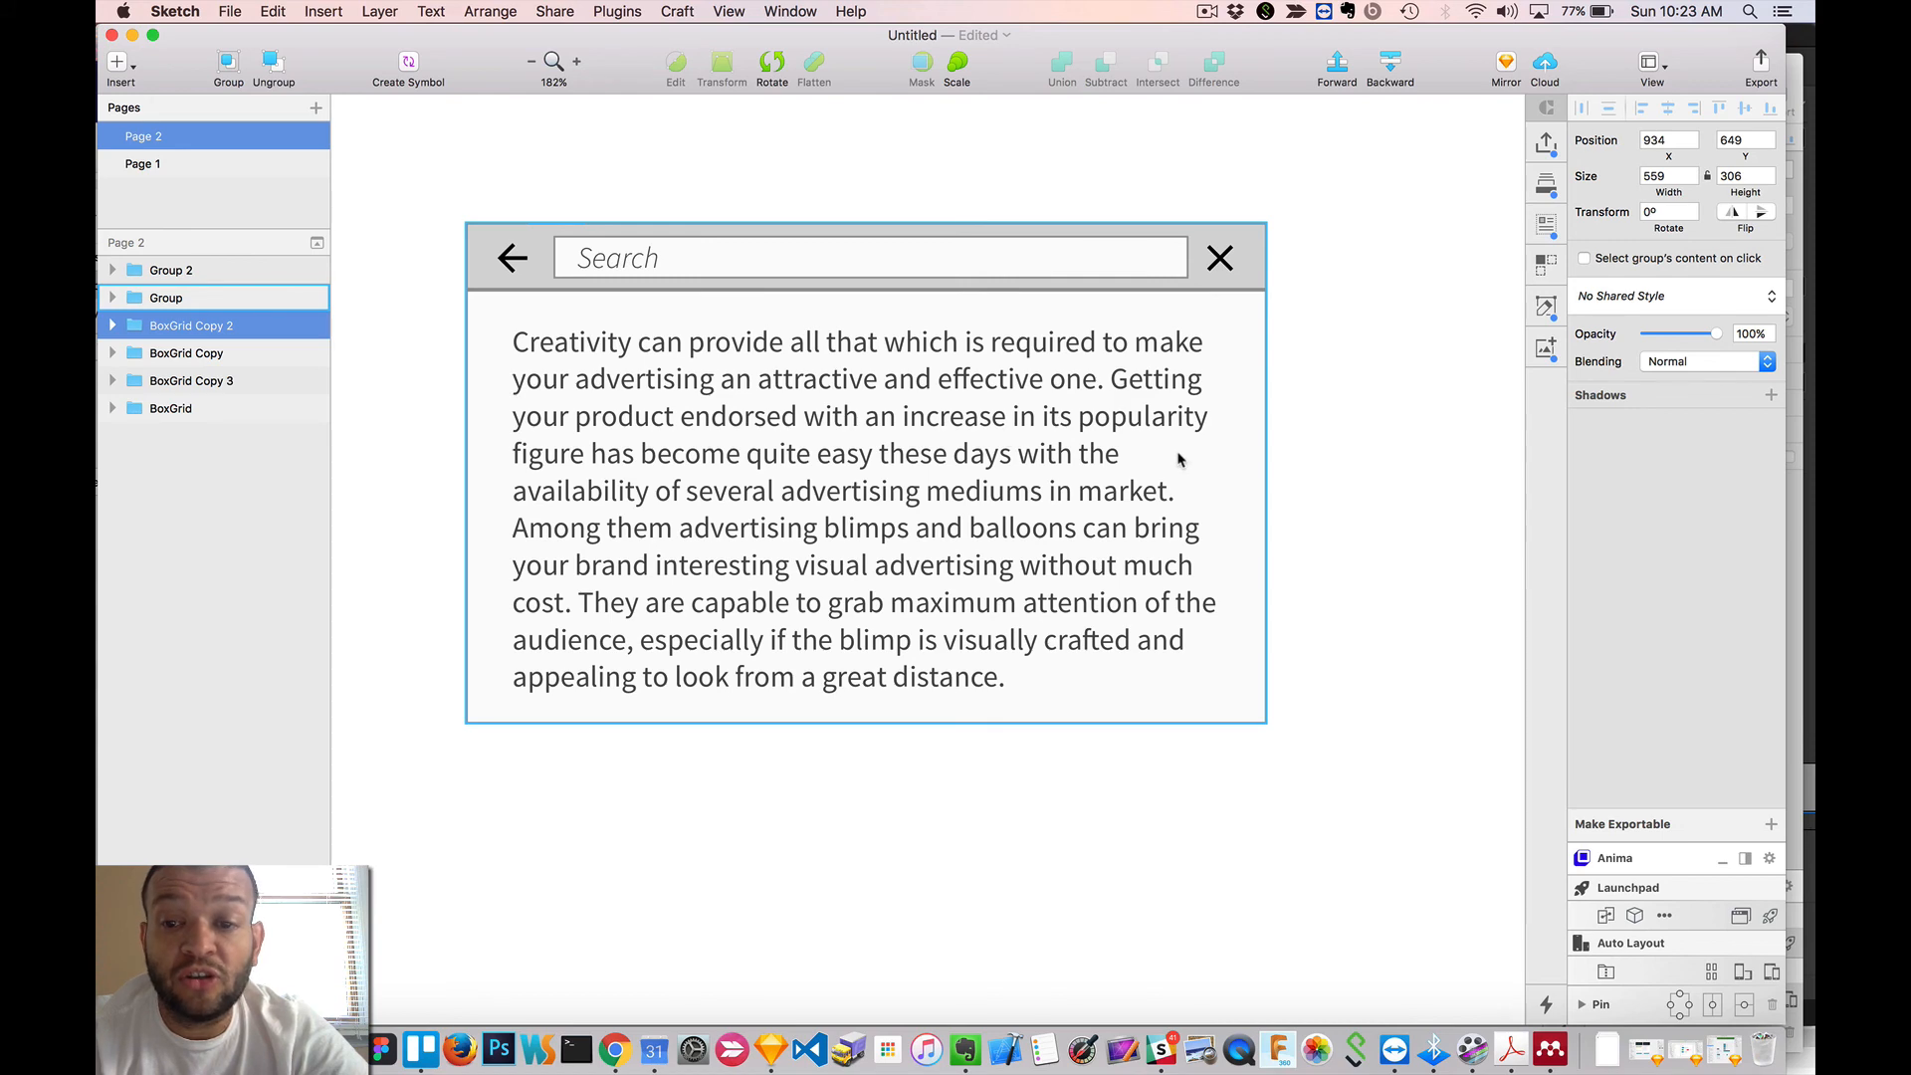
- Resize the search panel group to about 472 × 376
left_click(1450, 448)
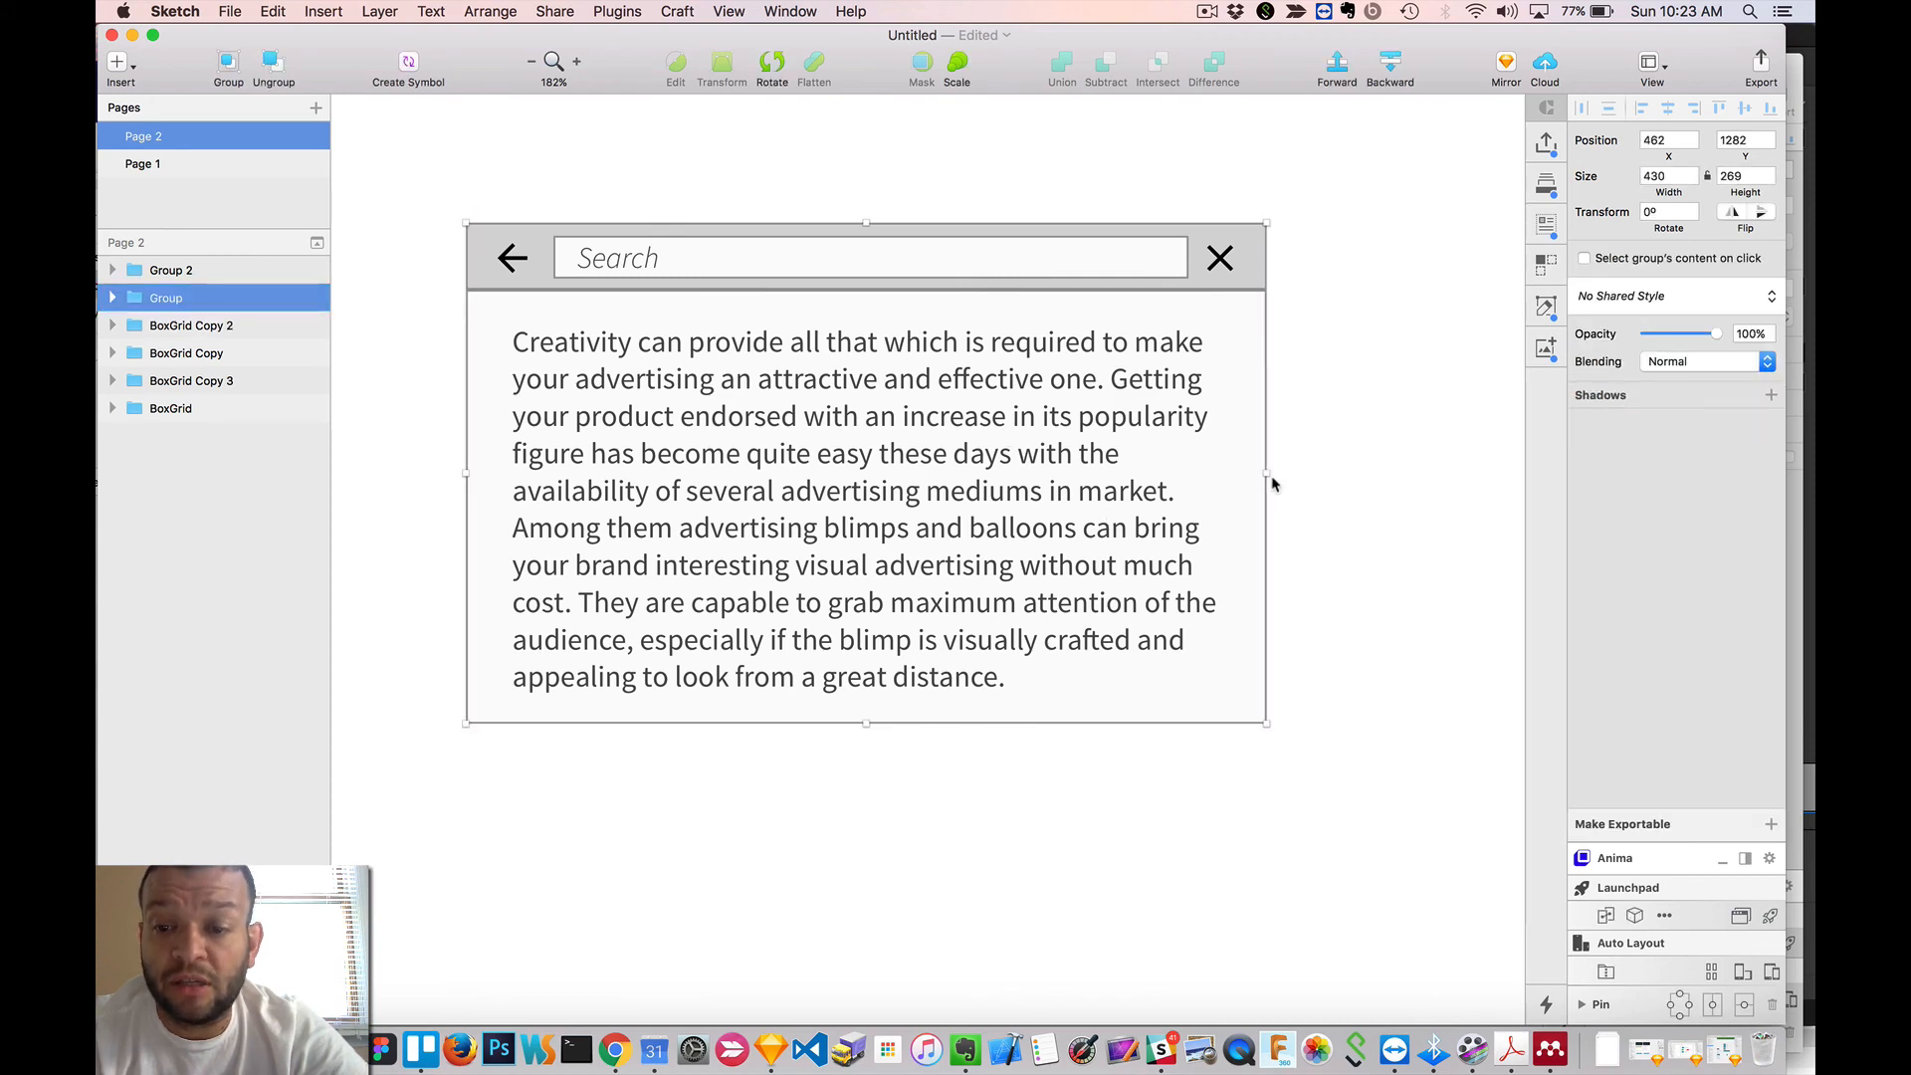
left_click_drag(1268, 473, 1181, 466)
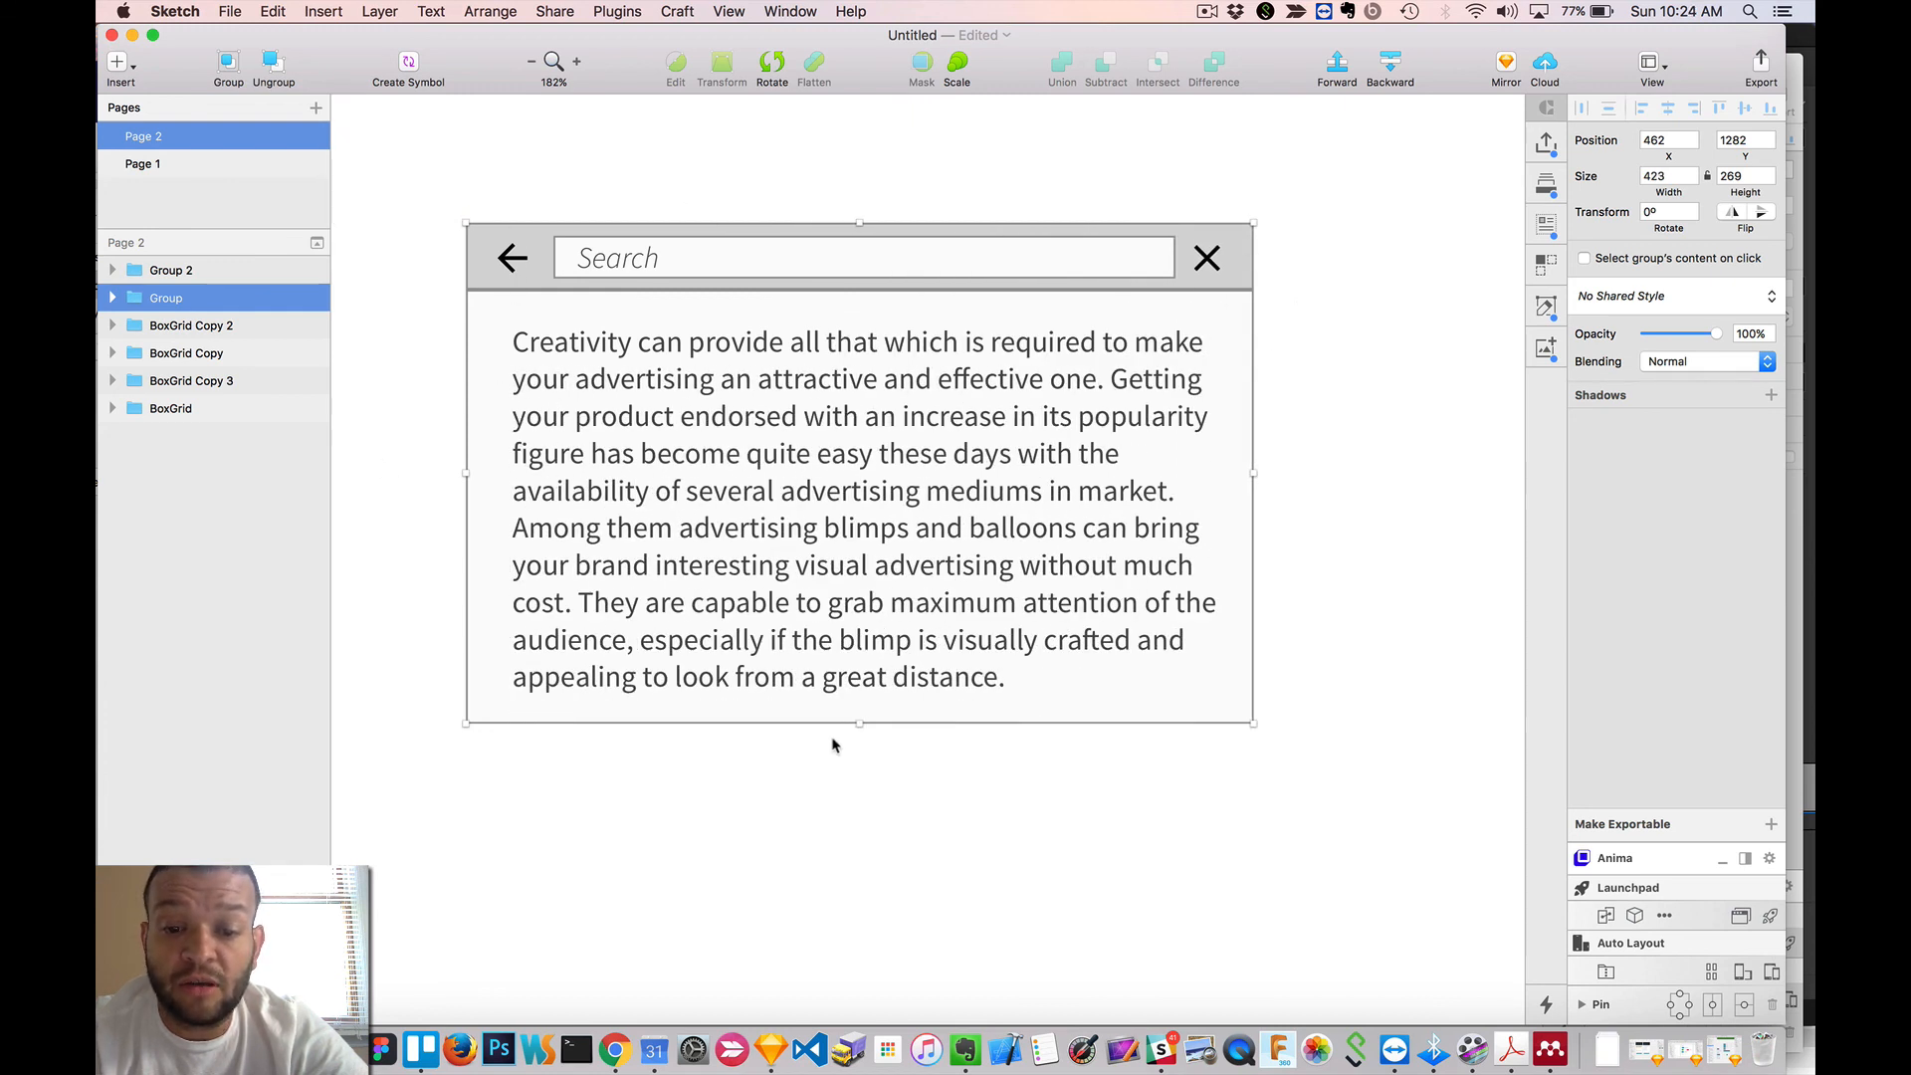
left_click_drag(860, 725, 874, 930)
scroll(872, 856, "down", 3)
scroll(869, 797, "down", 5)
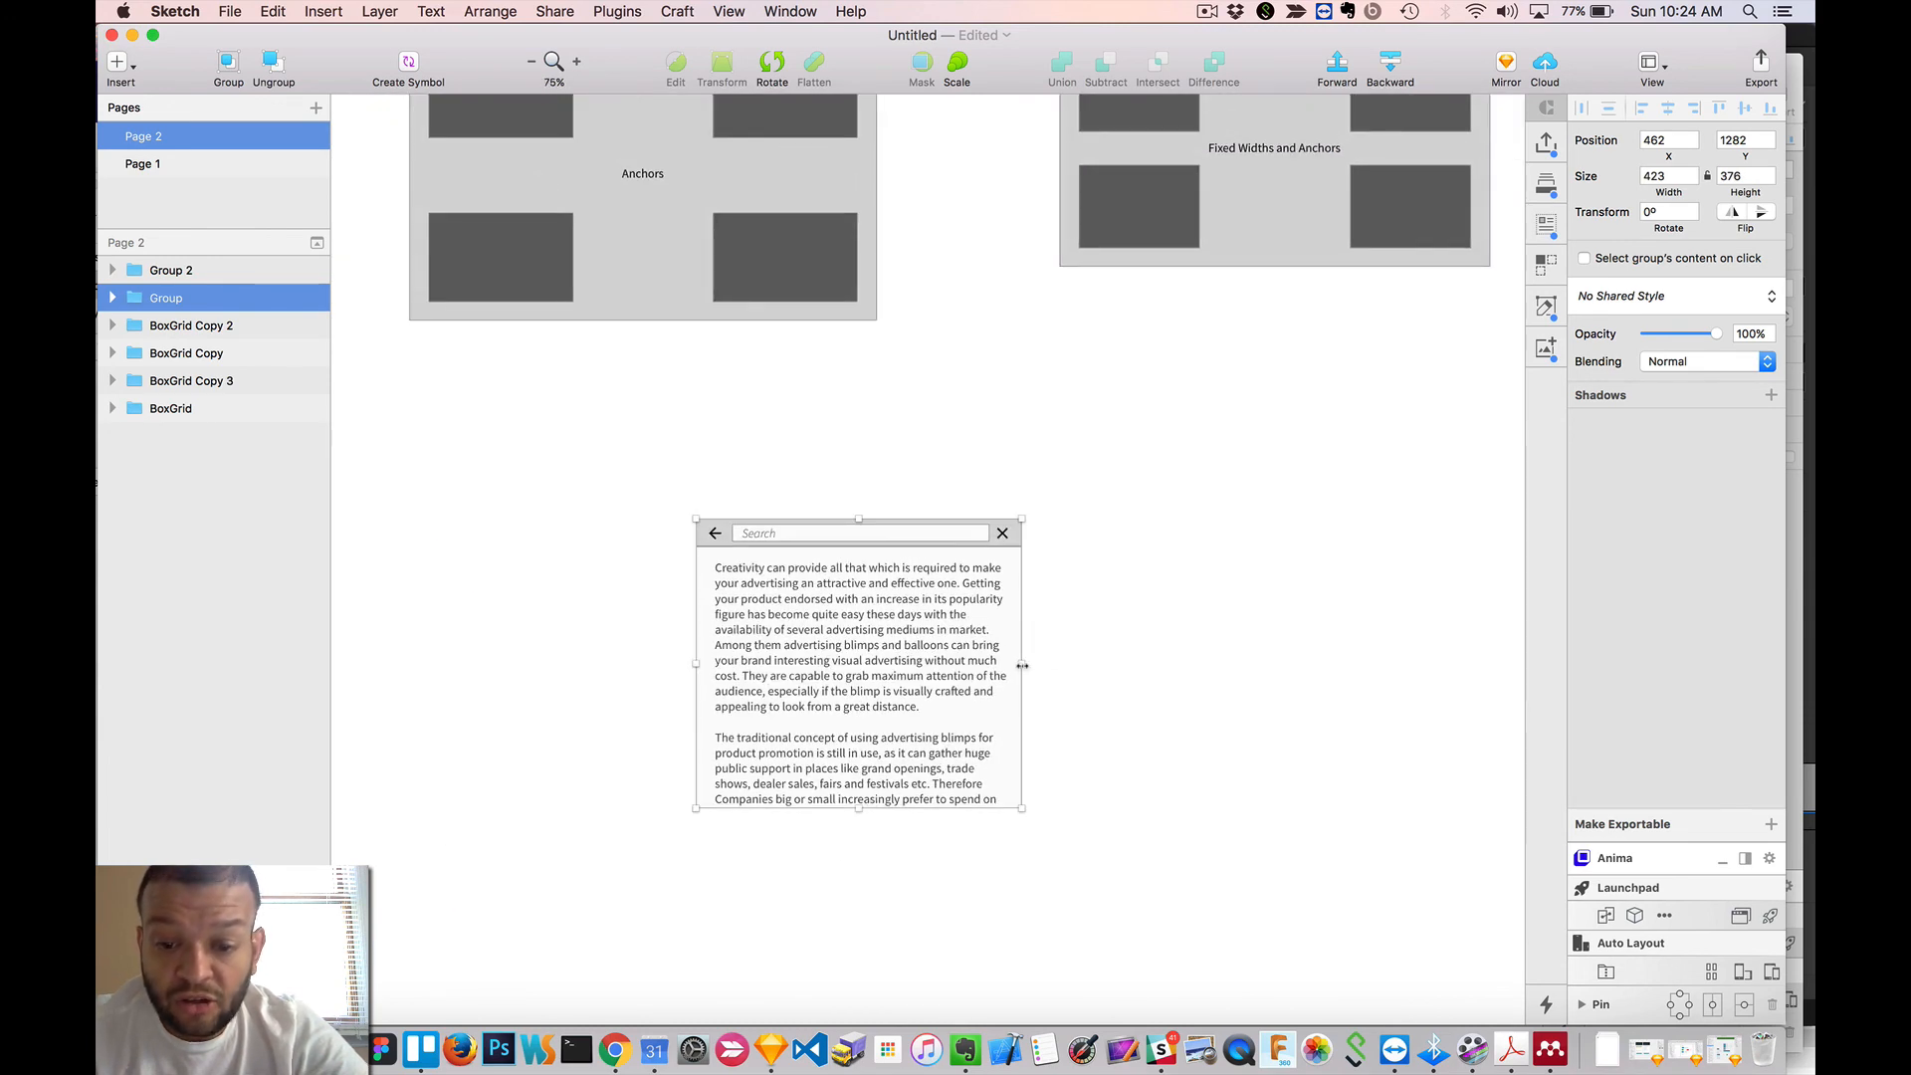
mouse_move(1022, 665)
left_mouse_down()
mouse_move(942, 665)
mouse_move(1147, 665)
mouse_move(1059, 665)
left_mouse_up()
- Copy the search panel's body and header rectangles and place the pasted copies beside the original panel
scroll(1247, 466, "down", 3)
scroll(1246, 466, "right", 2)
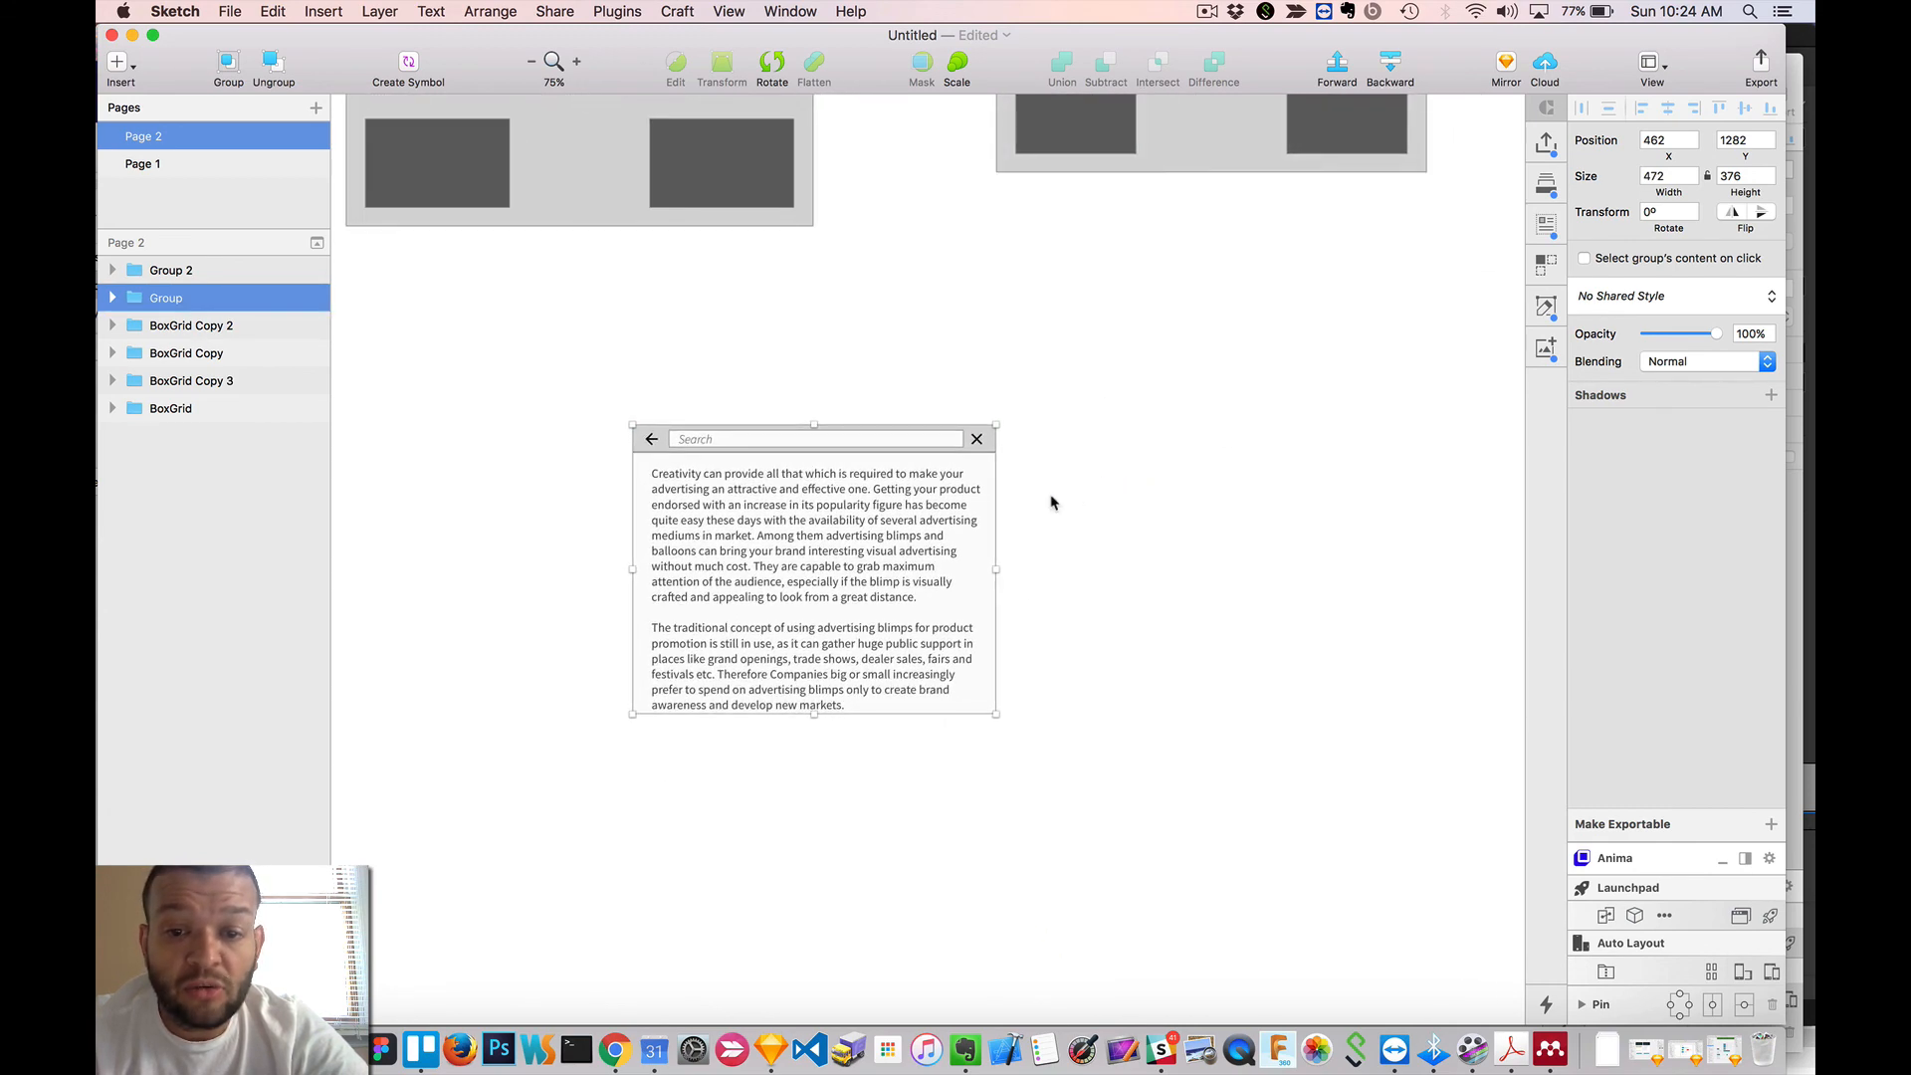
double_click(989, 514)
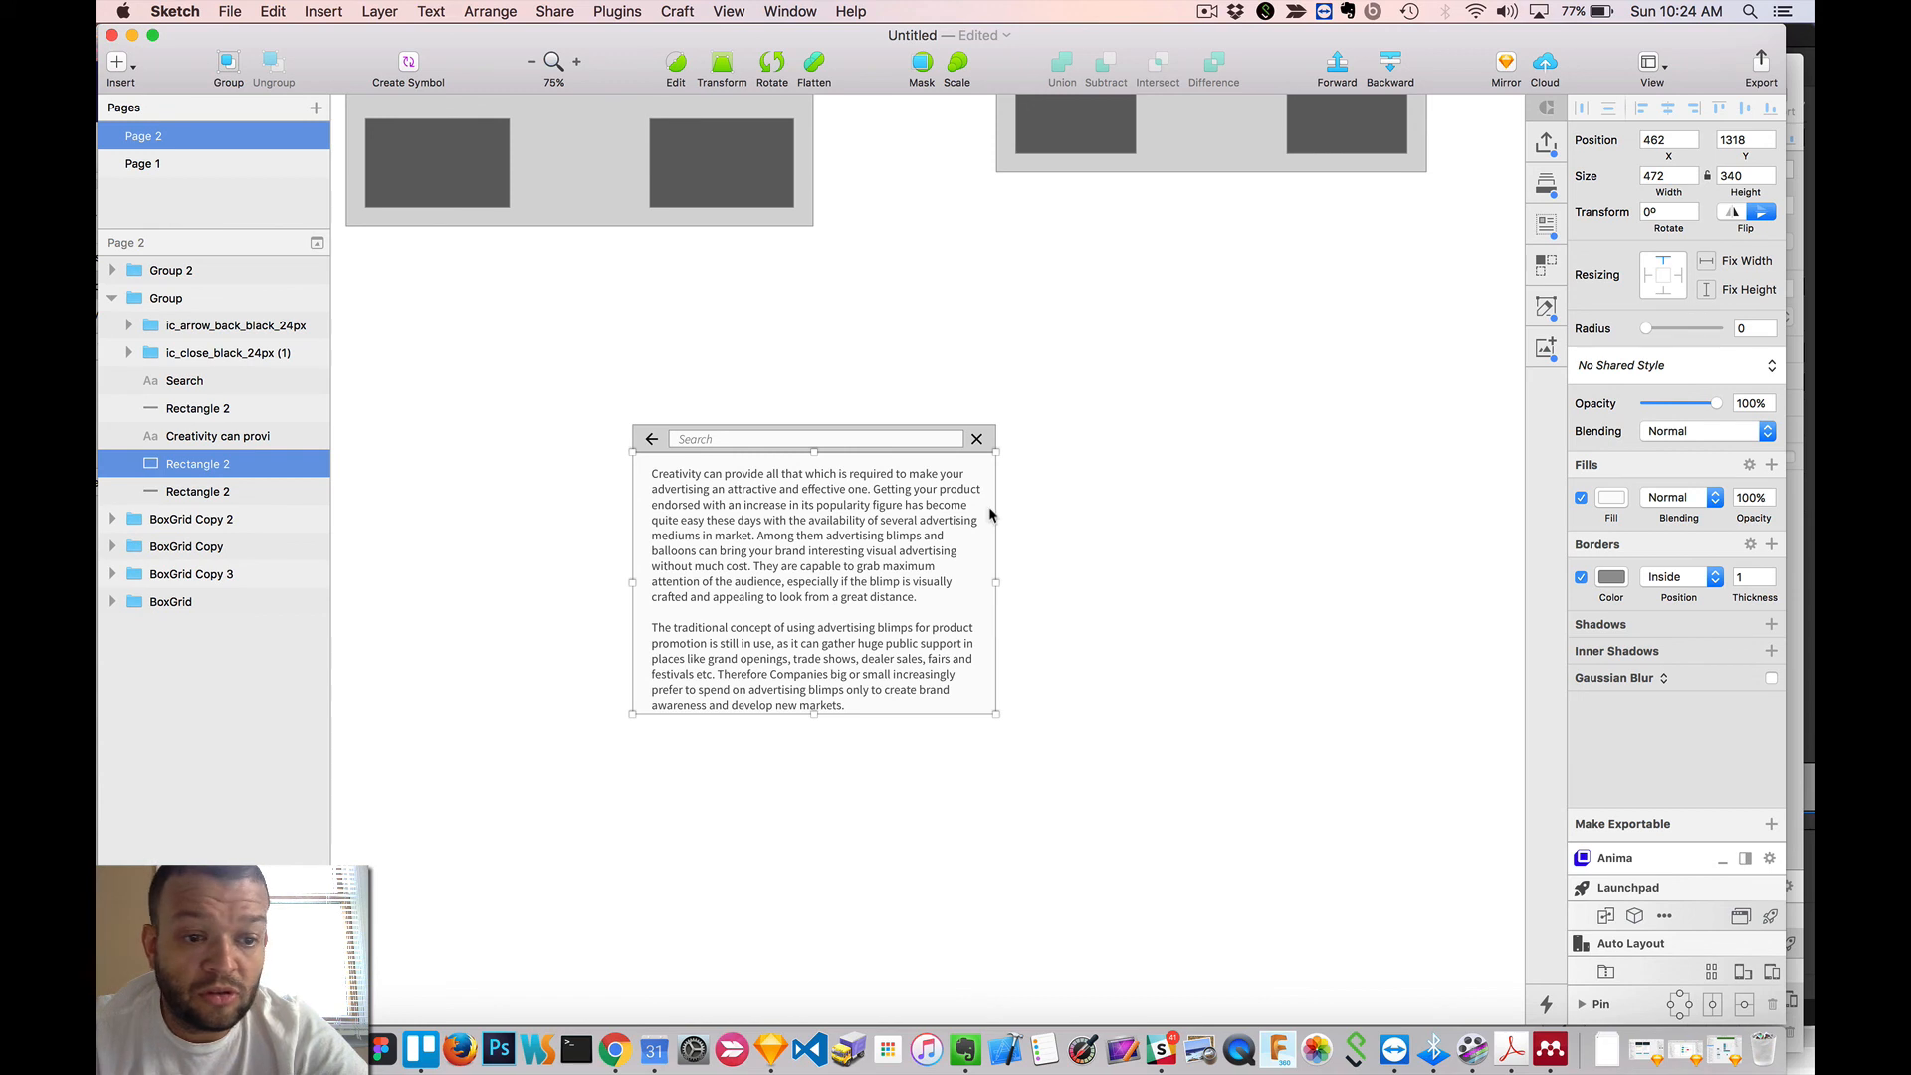
left_click(995, 425, "shift")
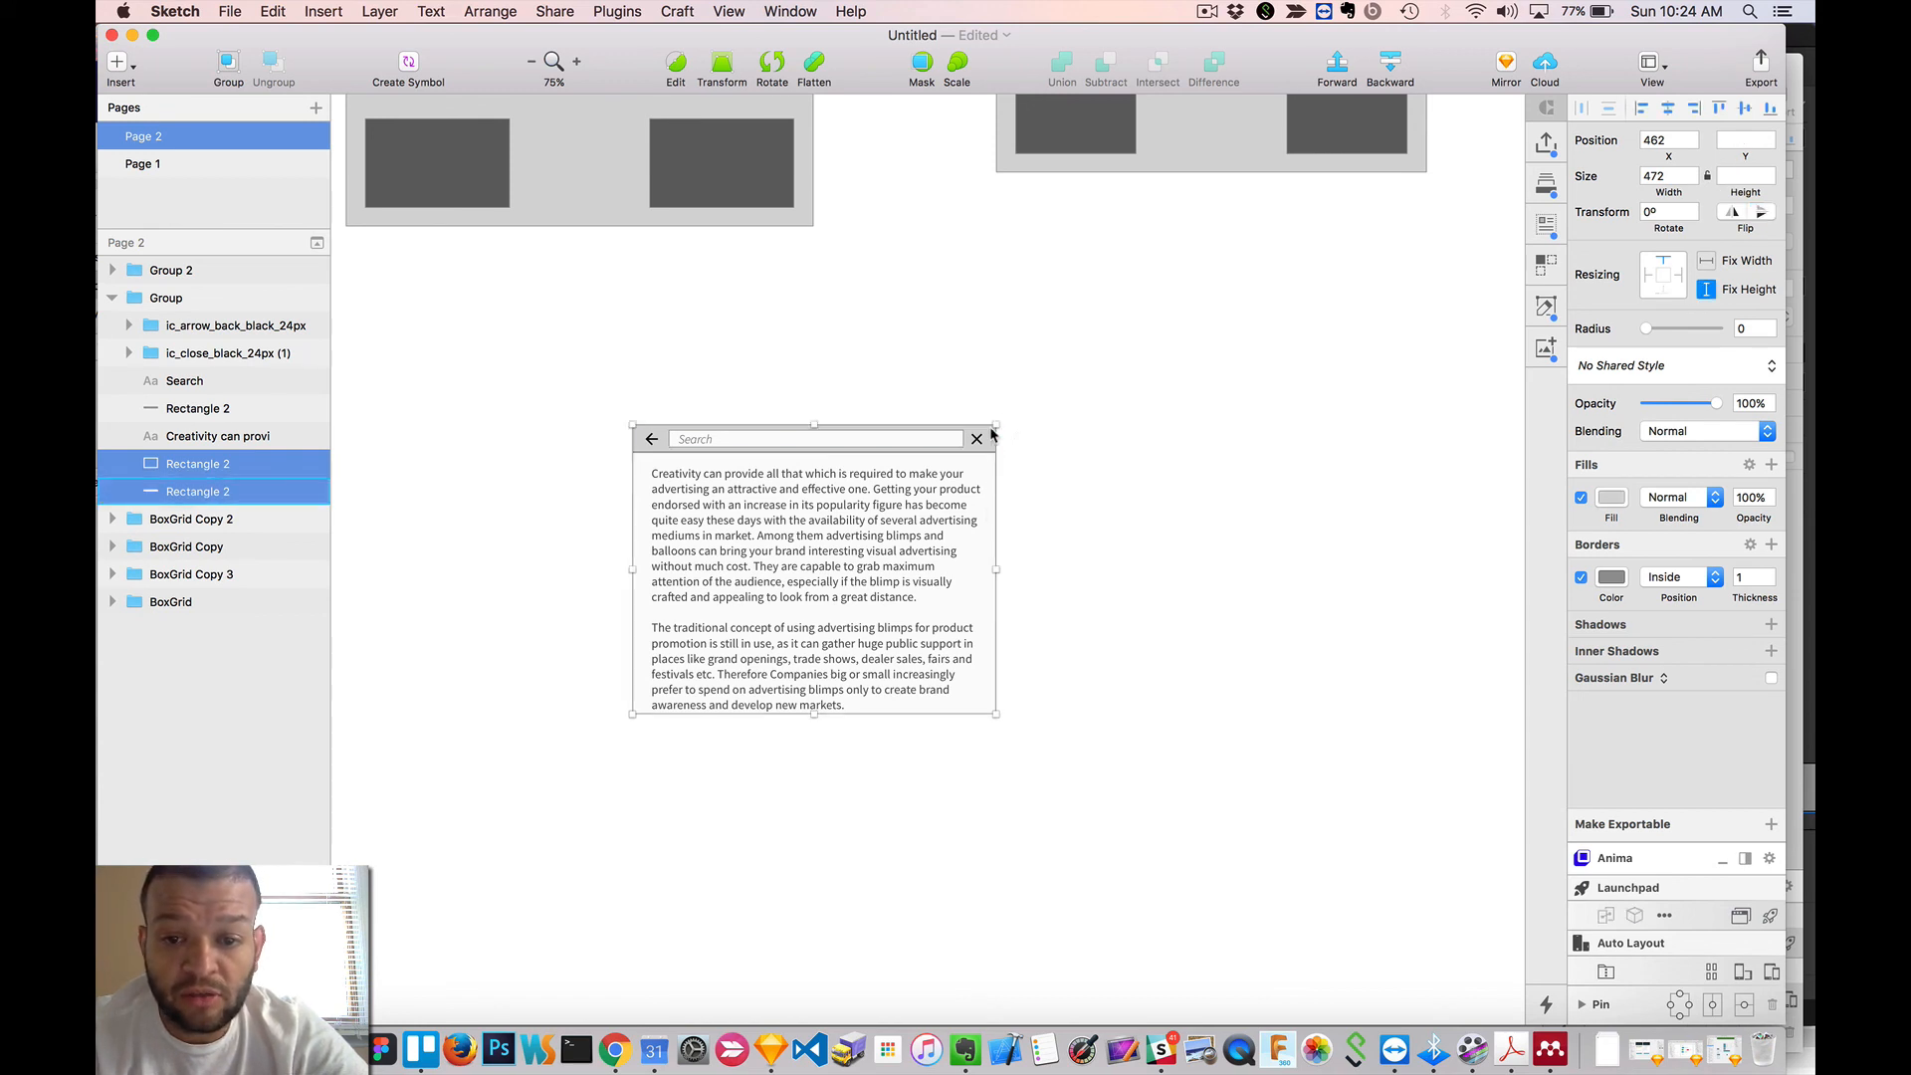
key("super+c")
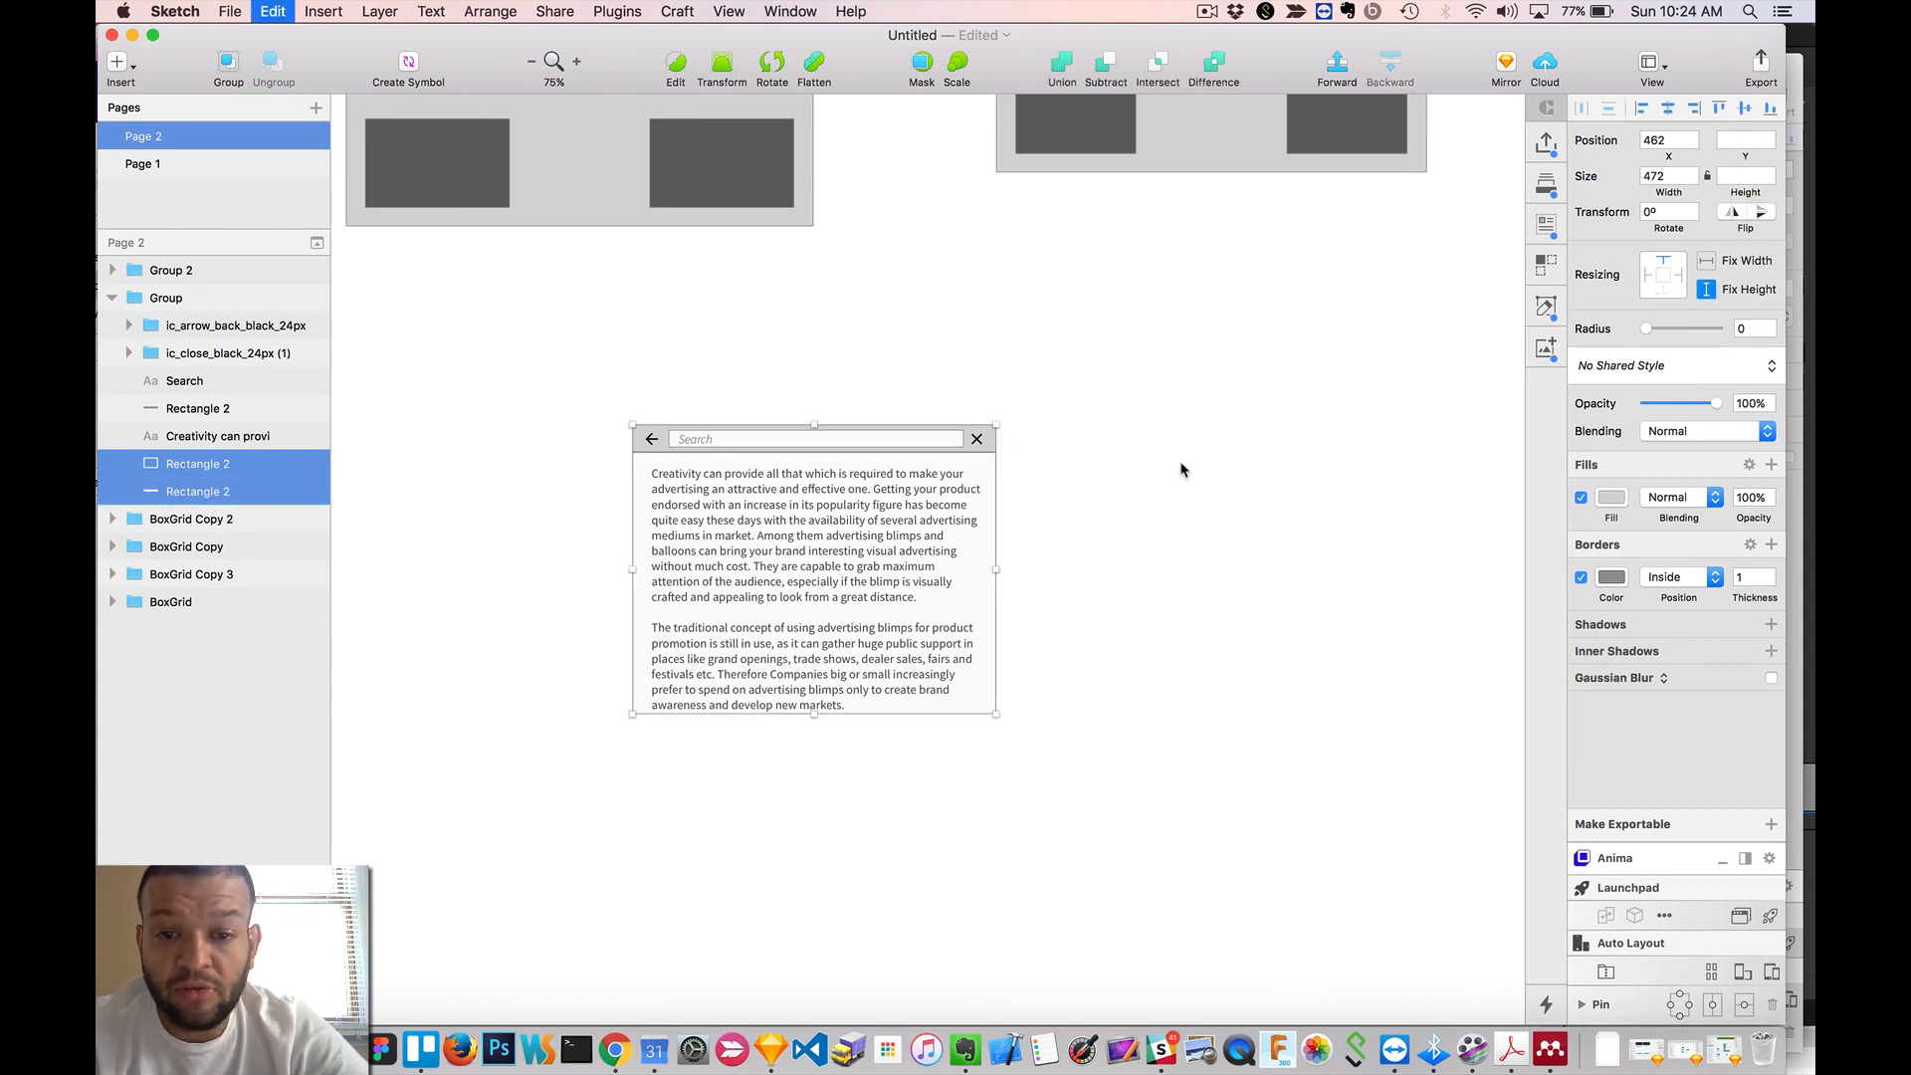
scroll(1195, 478, "right", 5)
left_click(1230, 508)
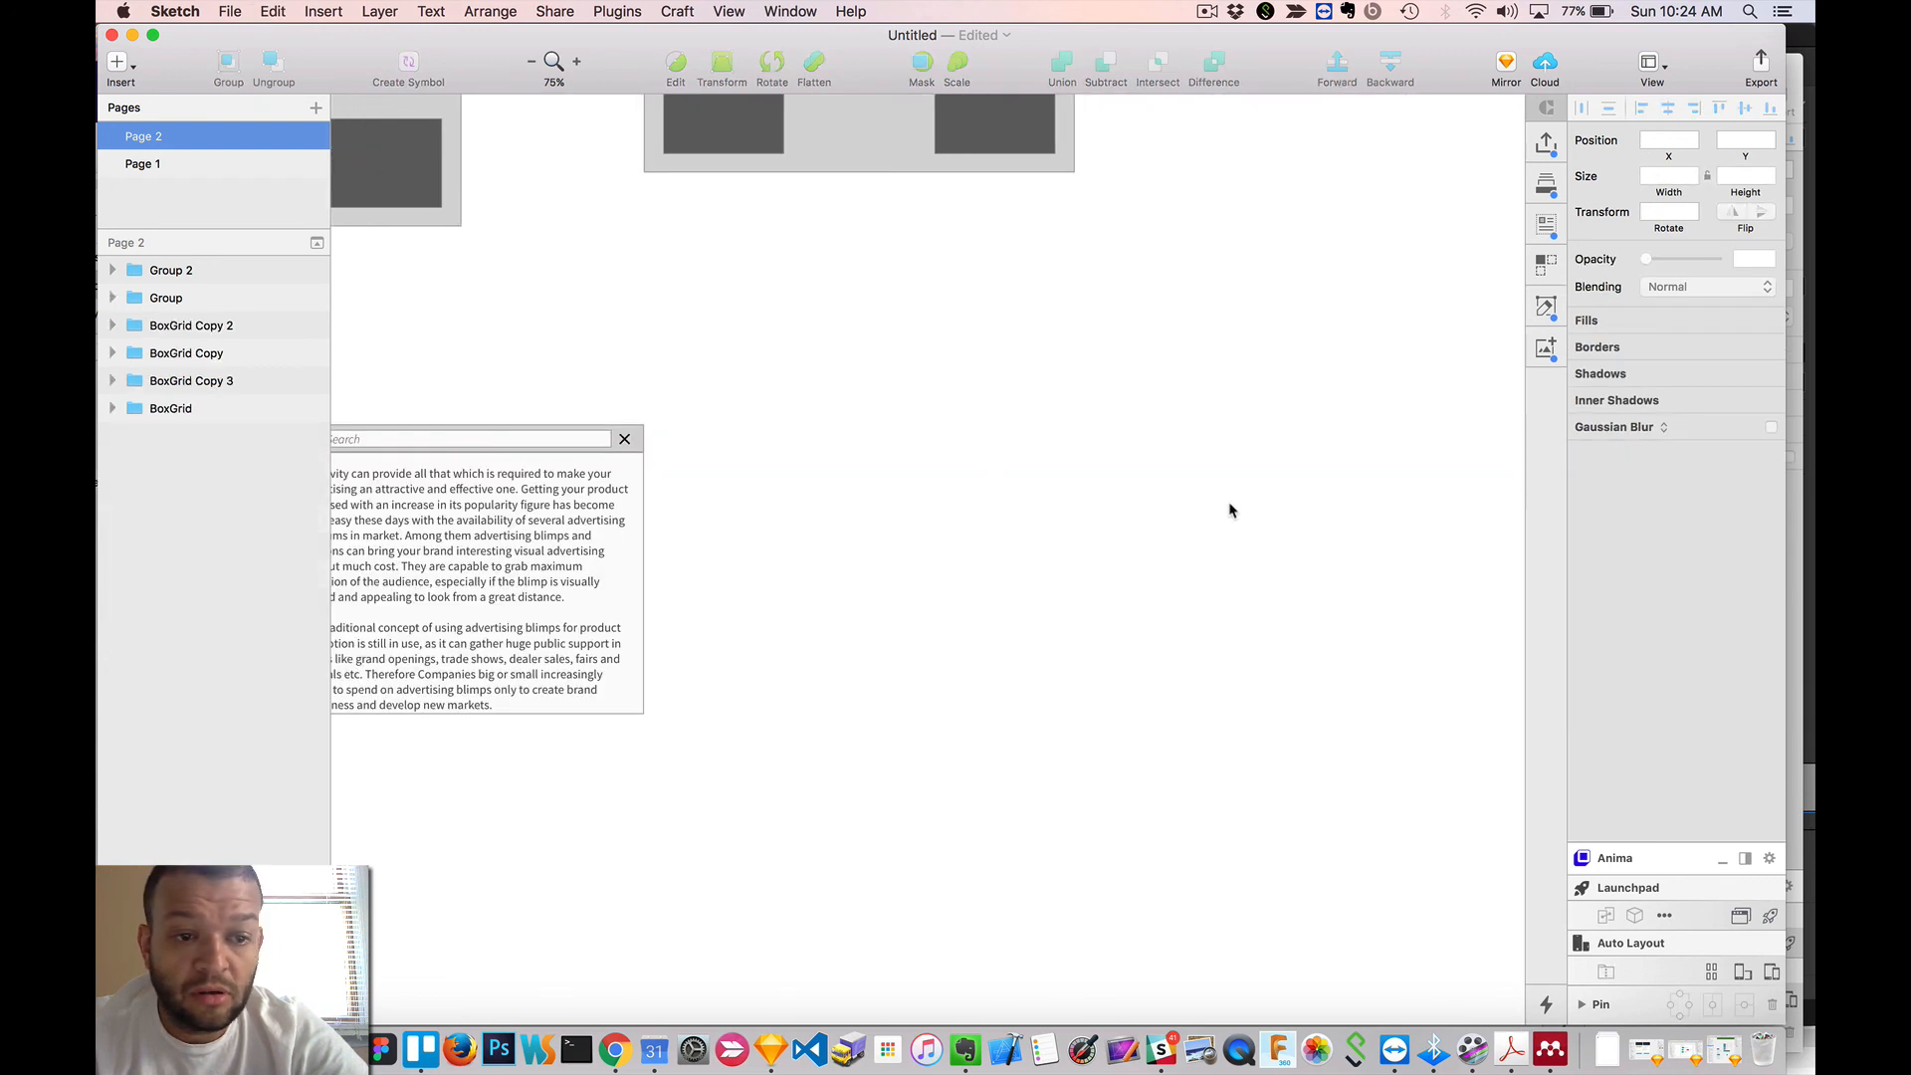
key("super+v")
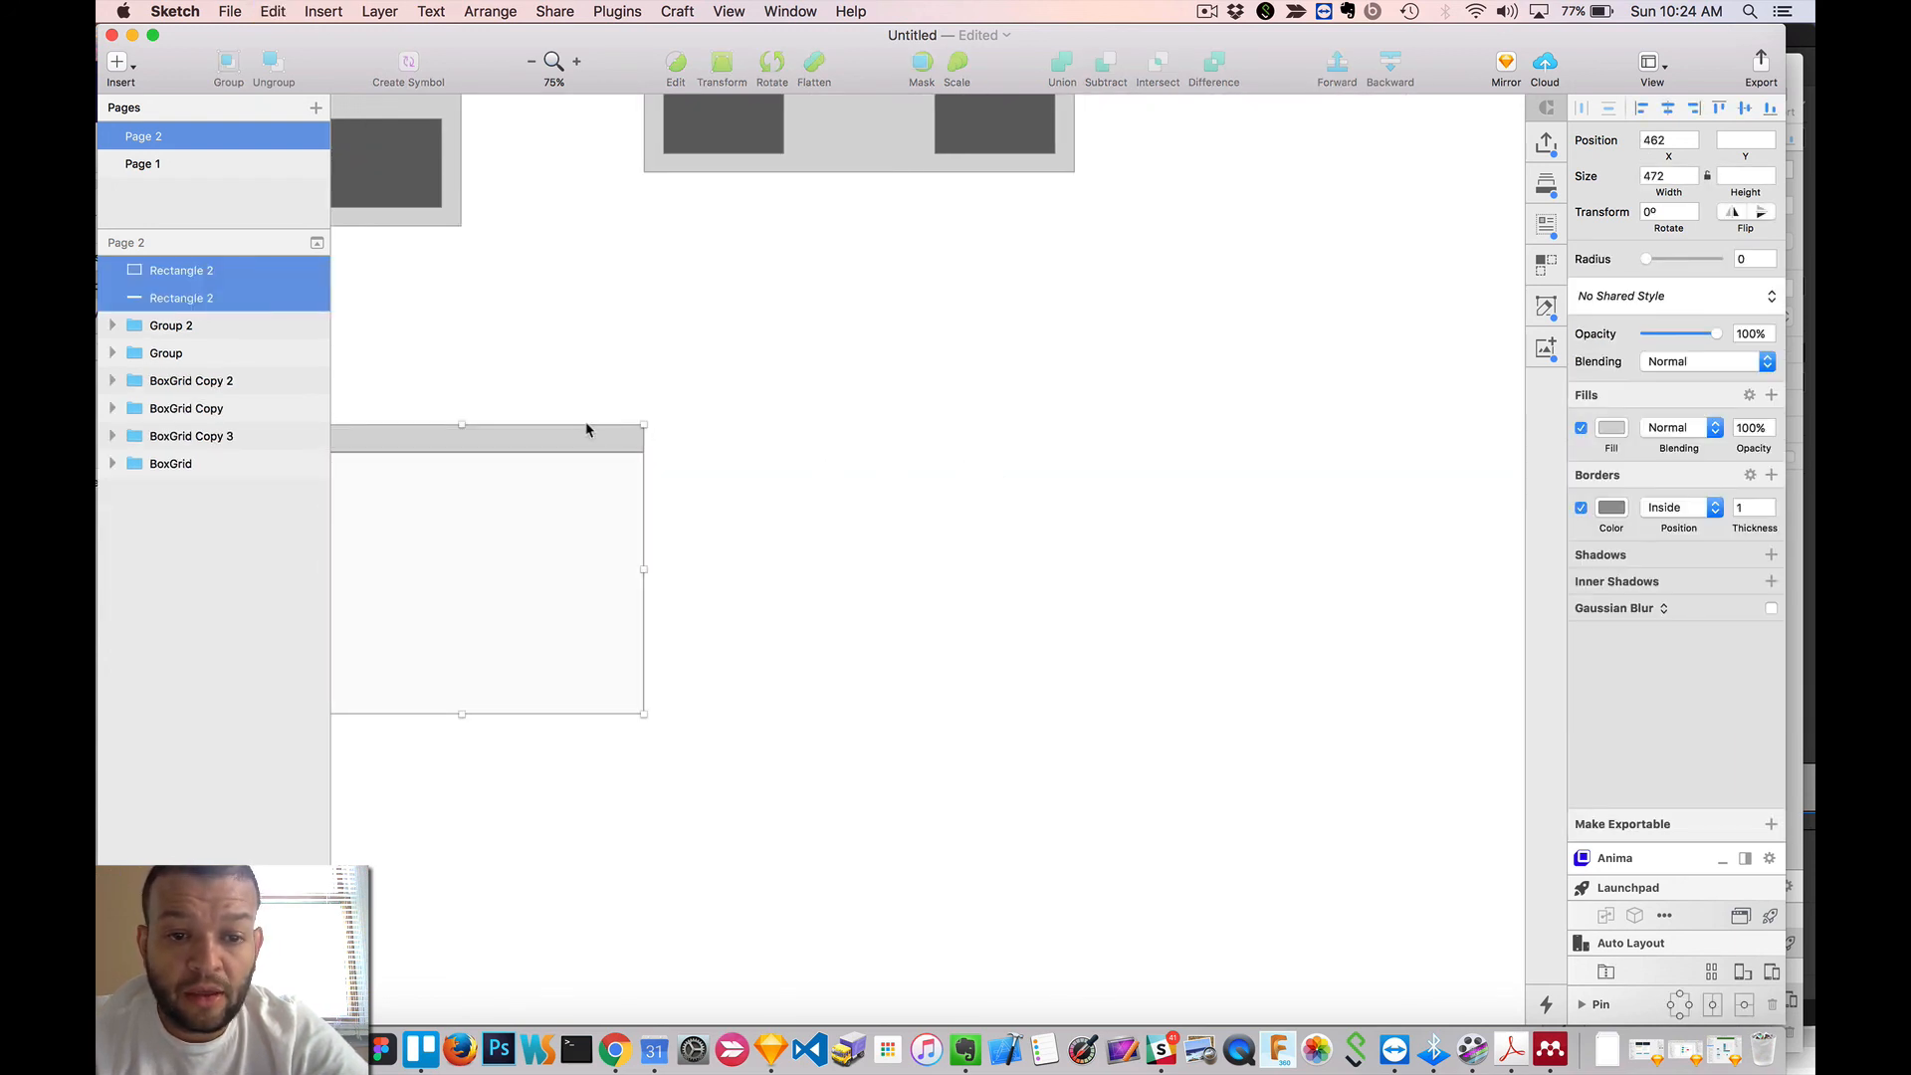
left_click_drag(577, 438, 1096, 438)
- Group the copied header and body rectangles
left_click(1228, 439)
left_click(1006, 438)
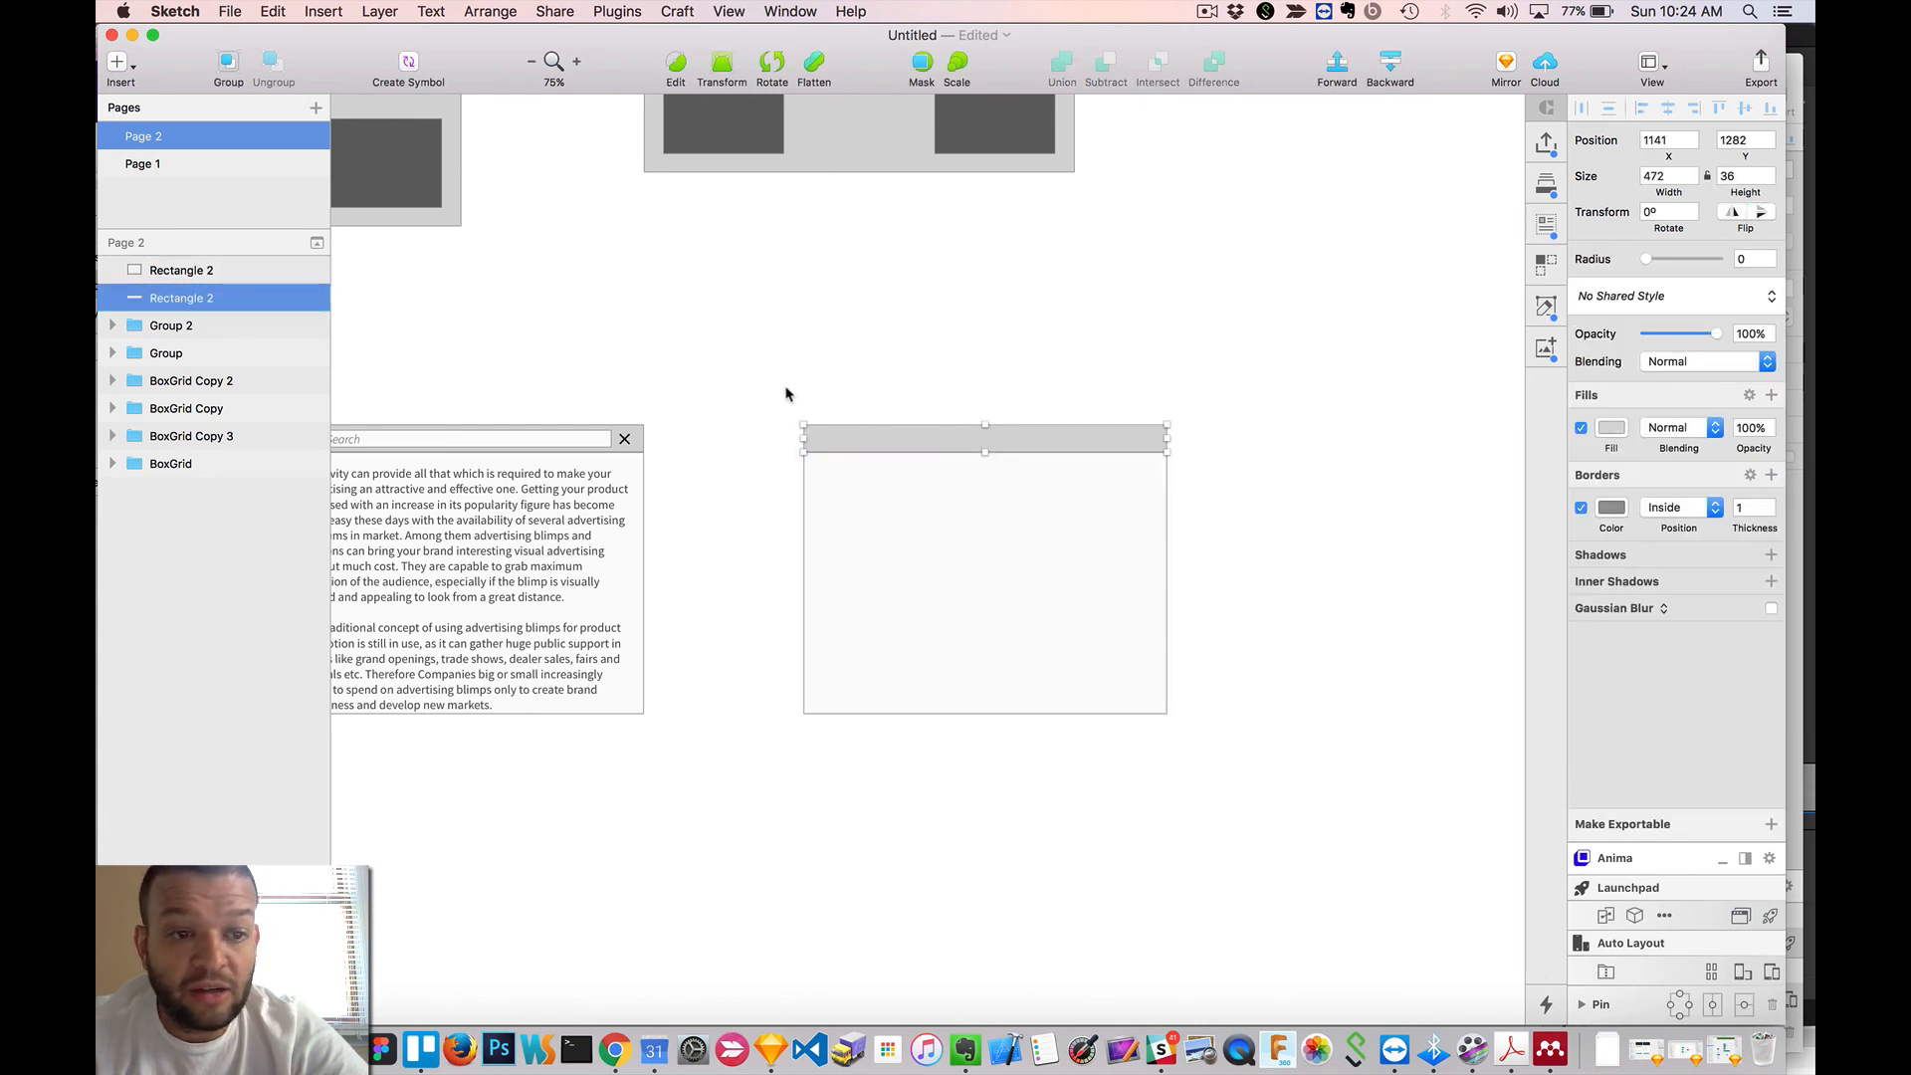
left_click_drag(785, 394, 1217, 811)
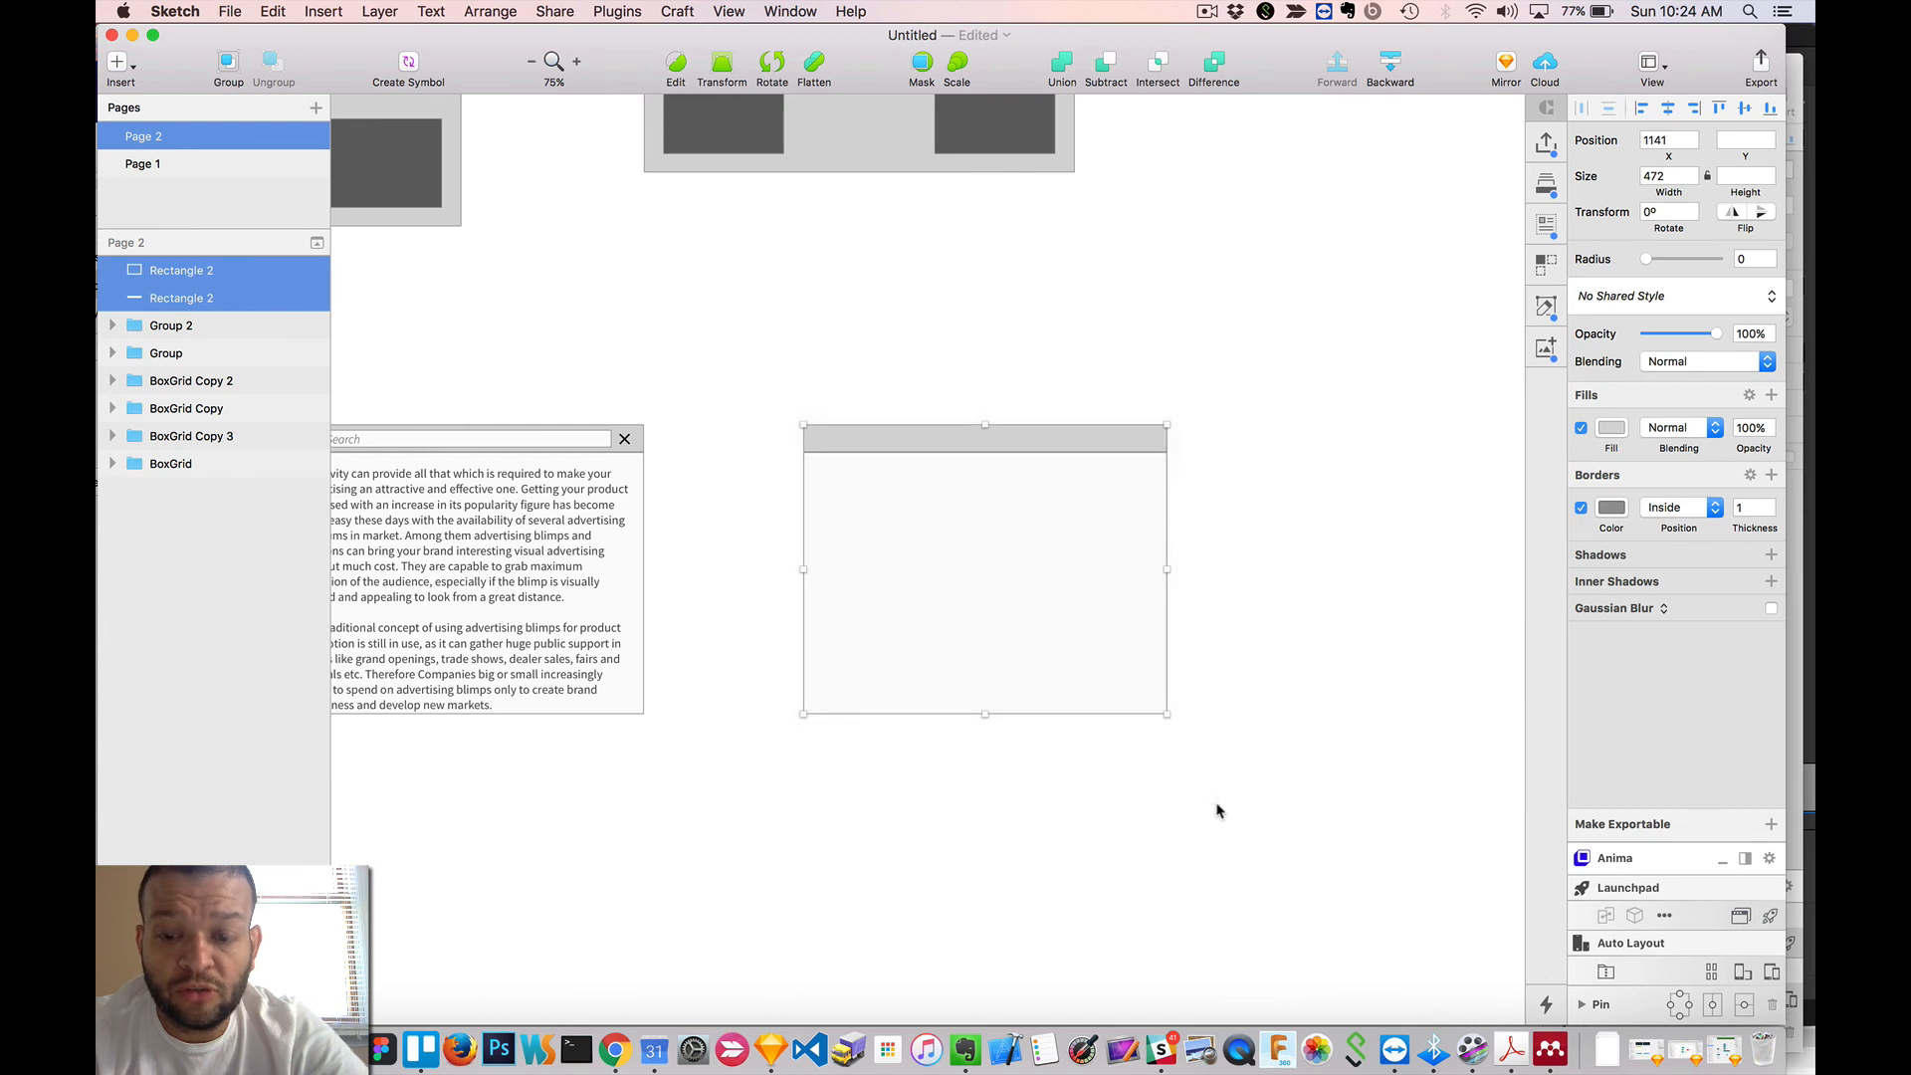
key("super+g")
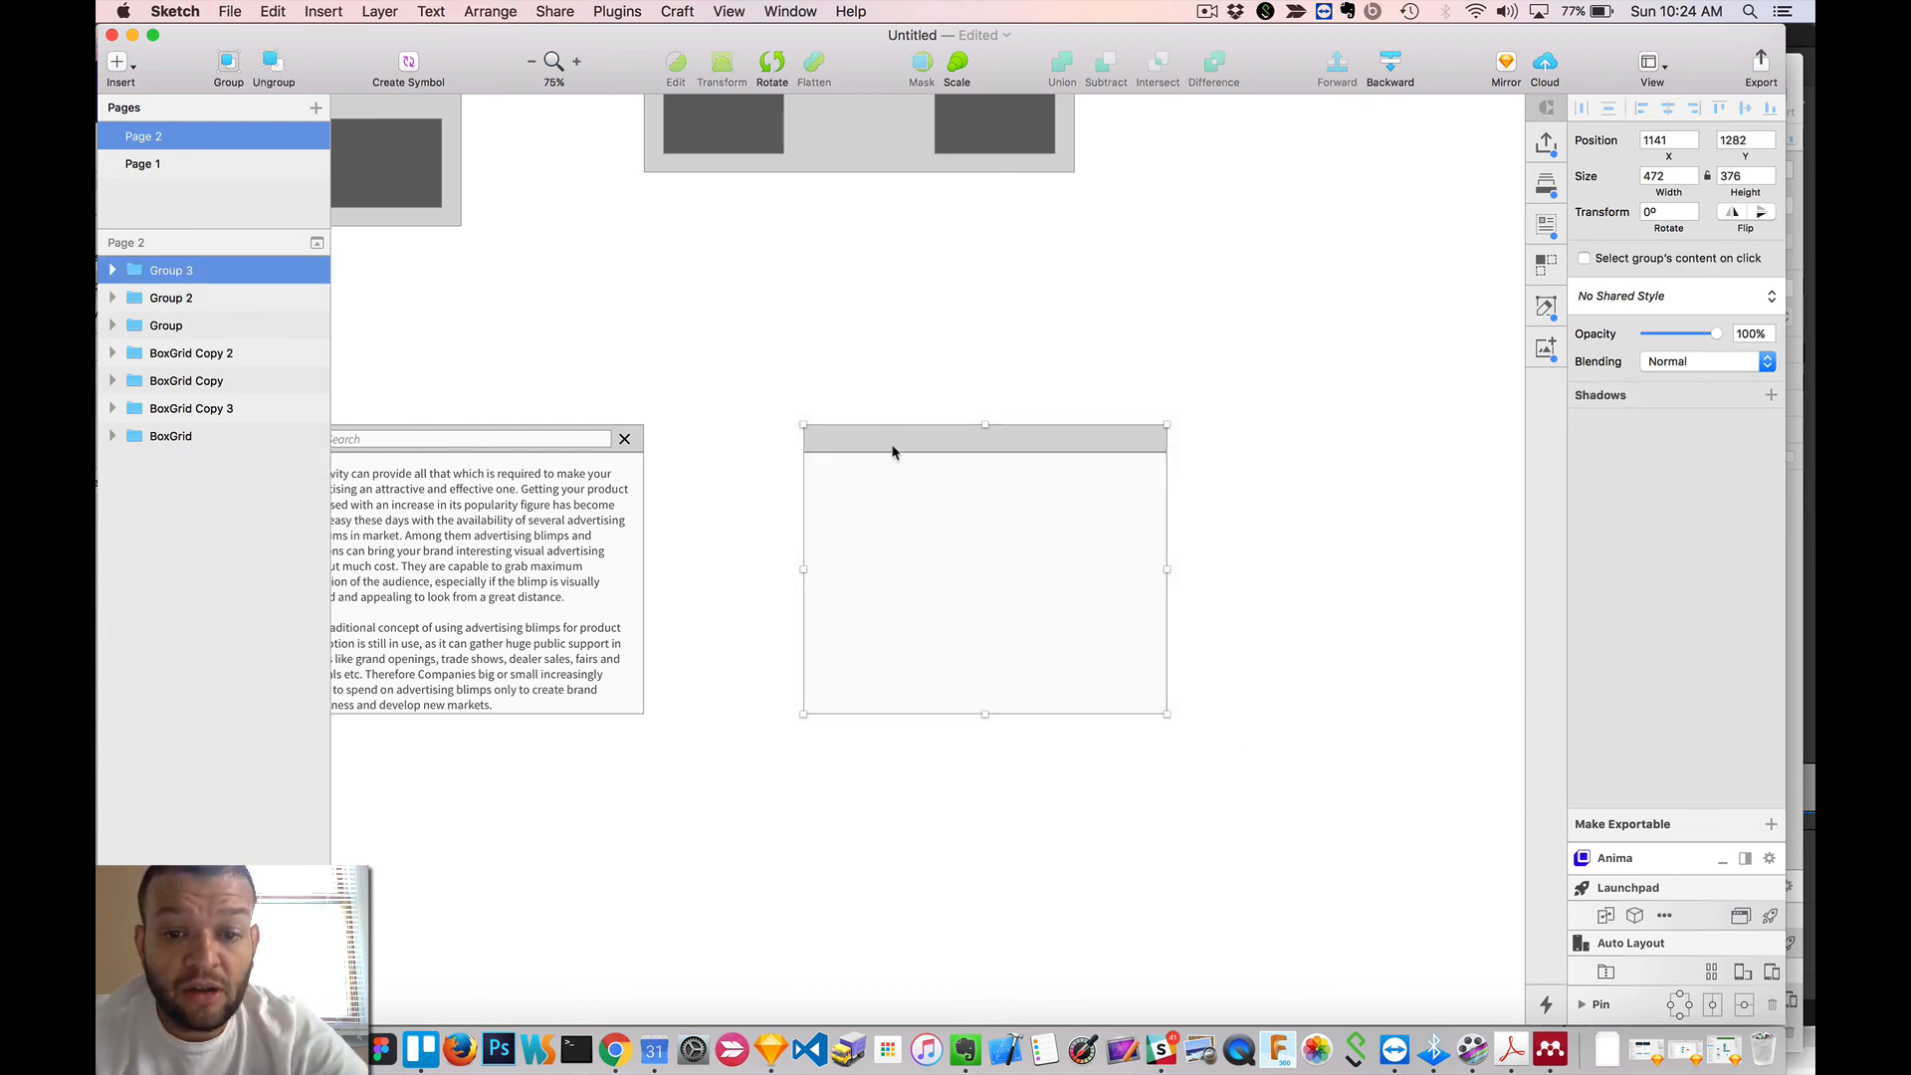
- Try shortening the copied panel group, and examine the resizing settings of its body and header rectangles
left_click_drag(985, 715, 992, 672)
key("super+z")
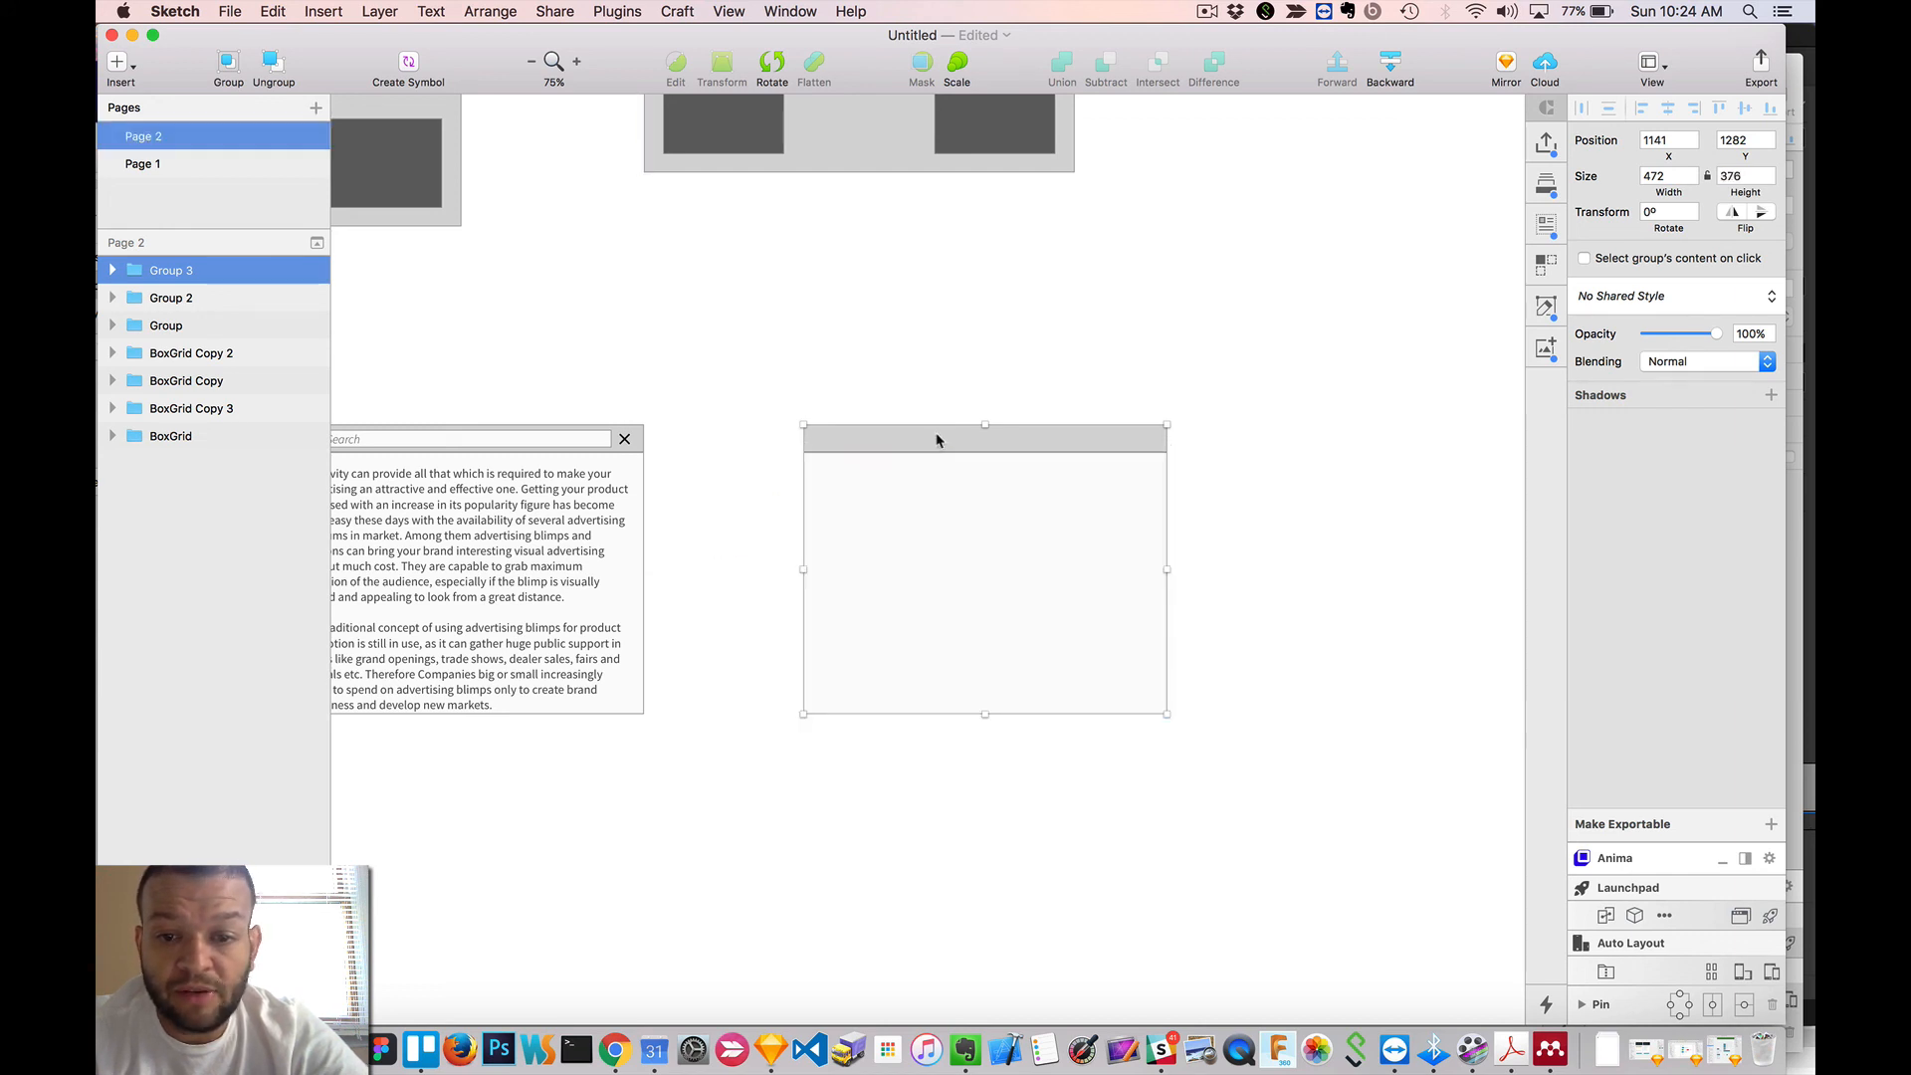
double_click(944, 553)
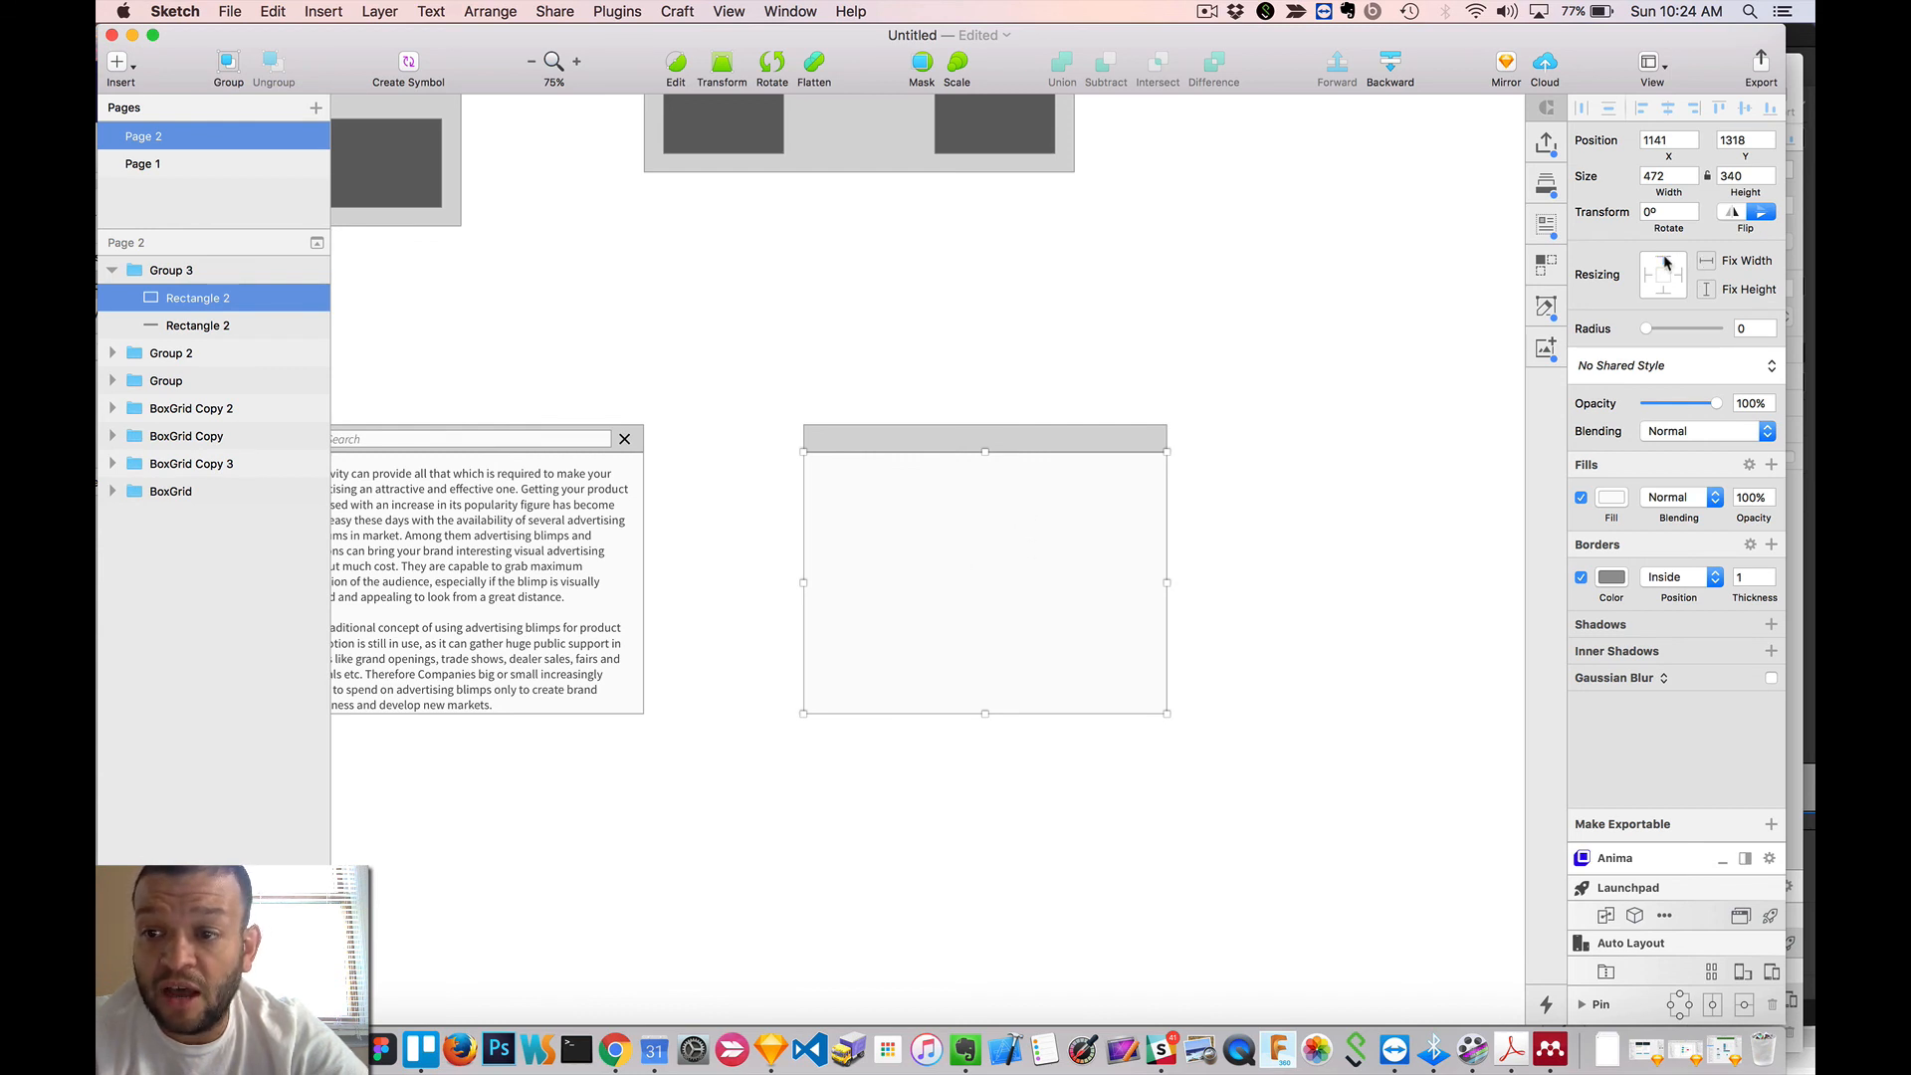
left_click(993, 440)
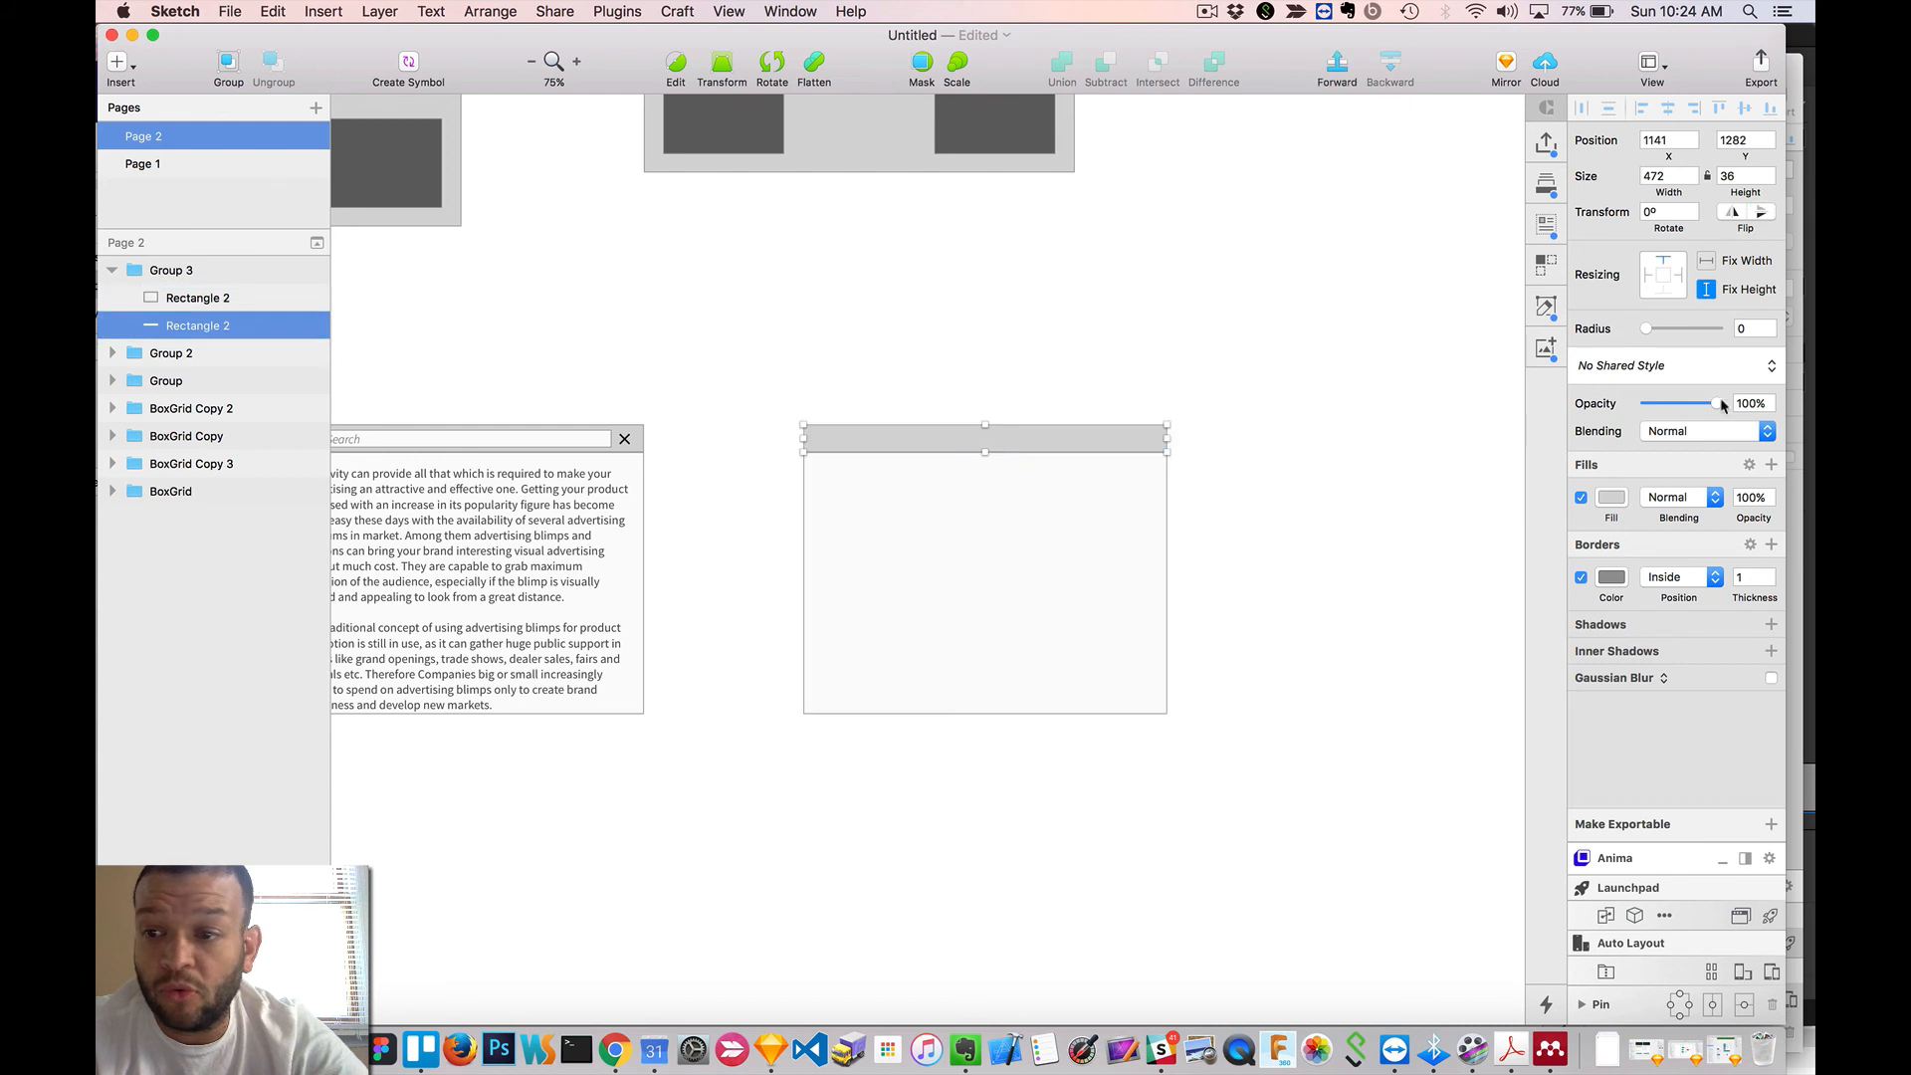
left_click(1209, 588)
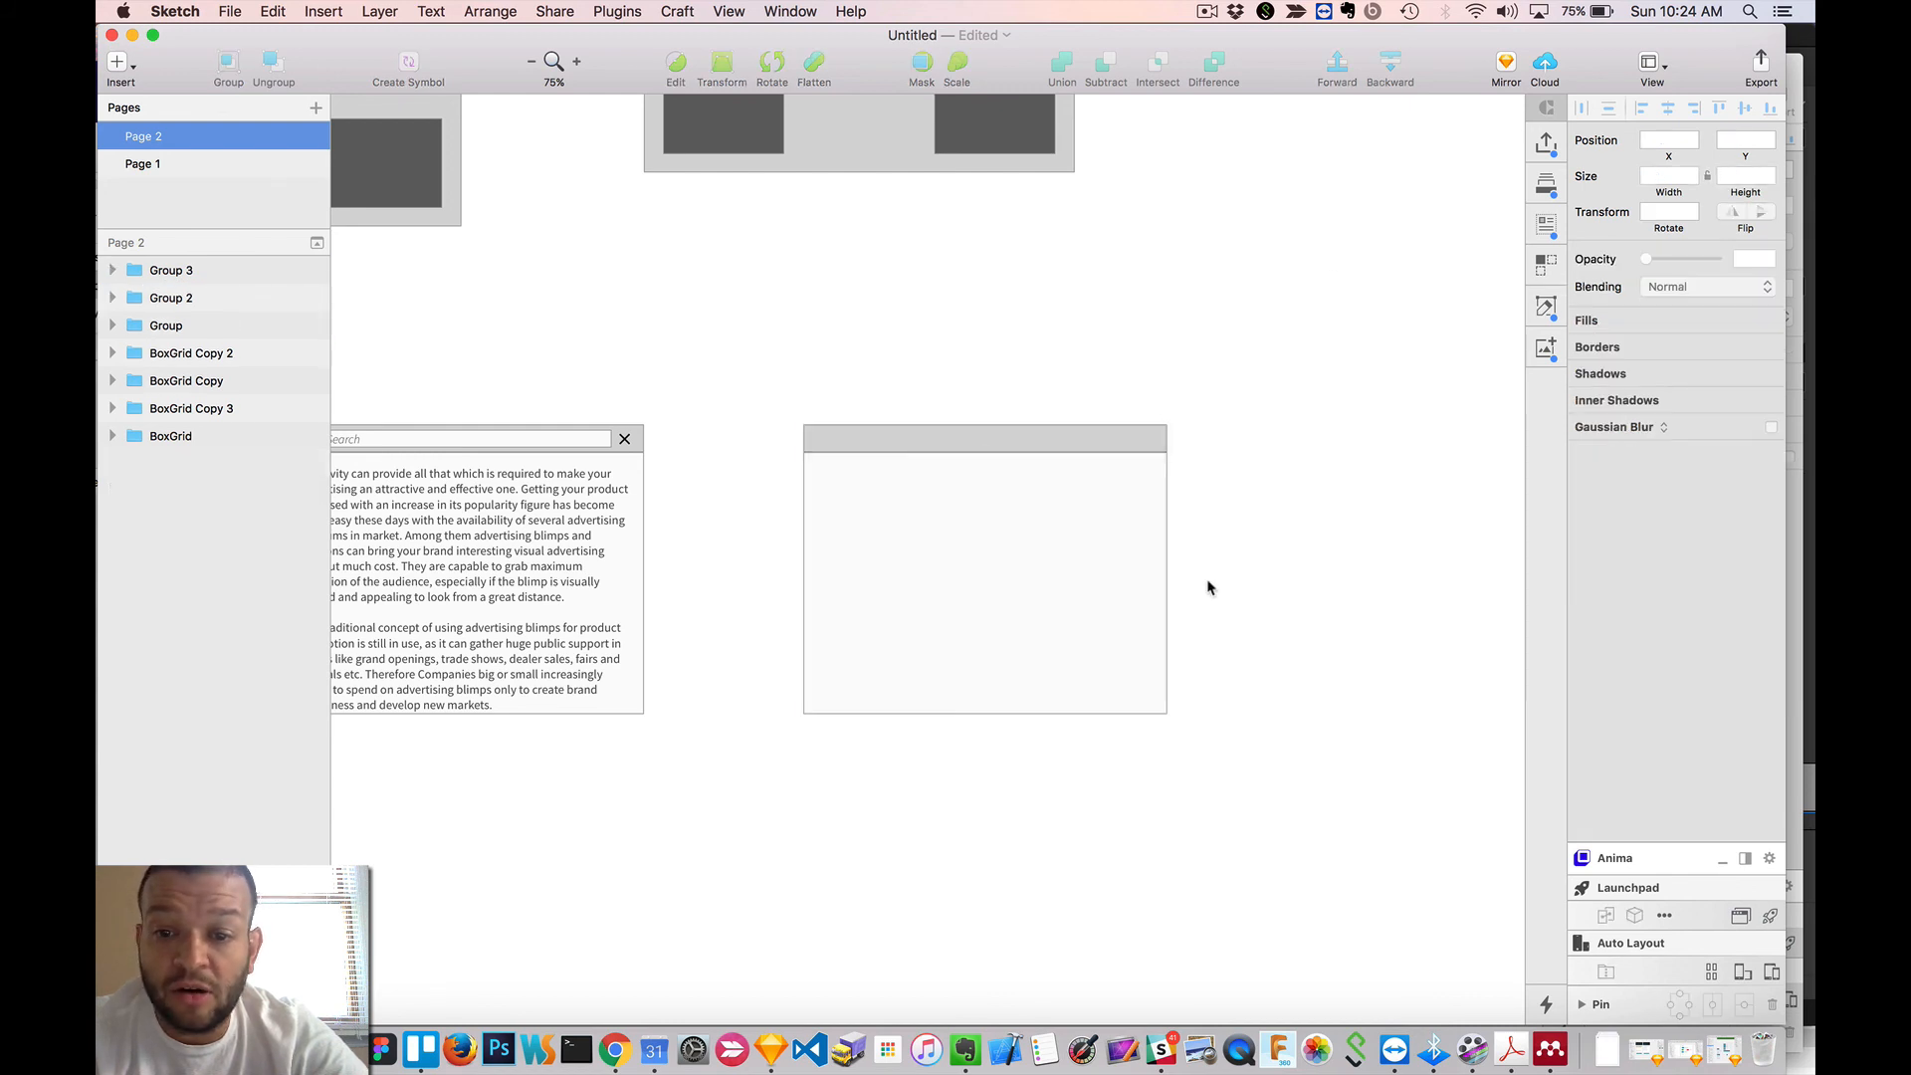
- Try collapsing the copied panel group's height from its lower edge up to the header, and undo the resize
left_click(1015, 627)
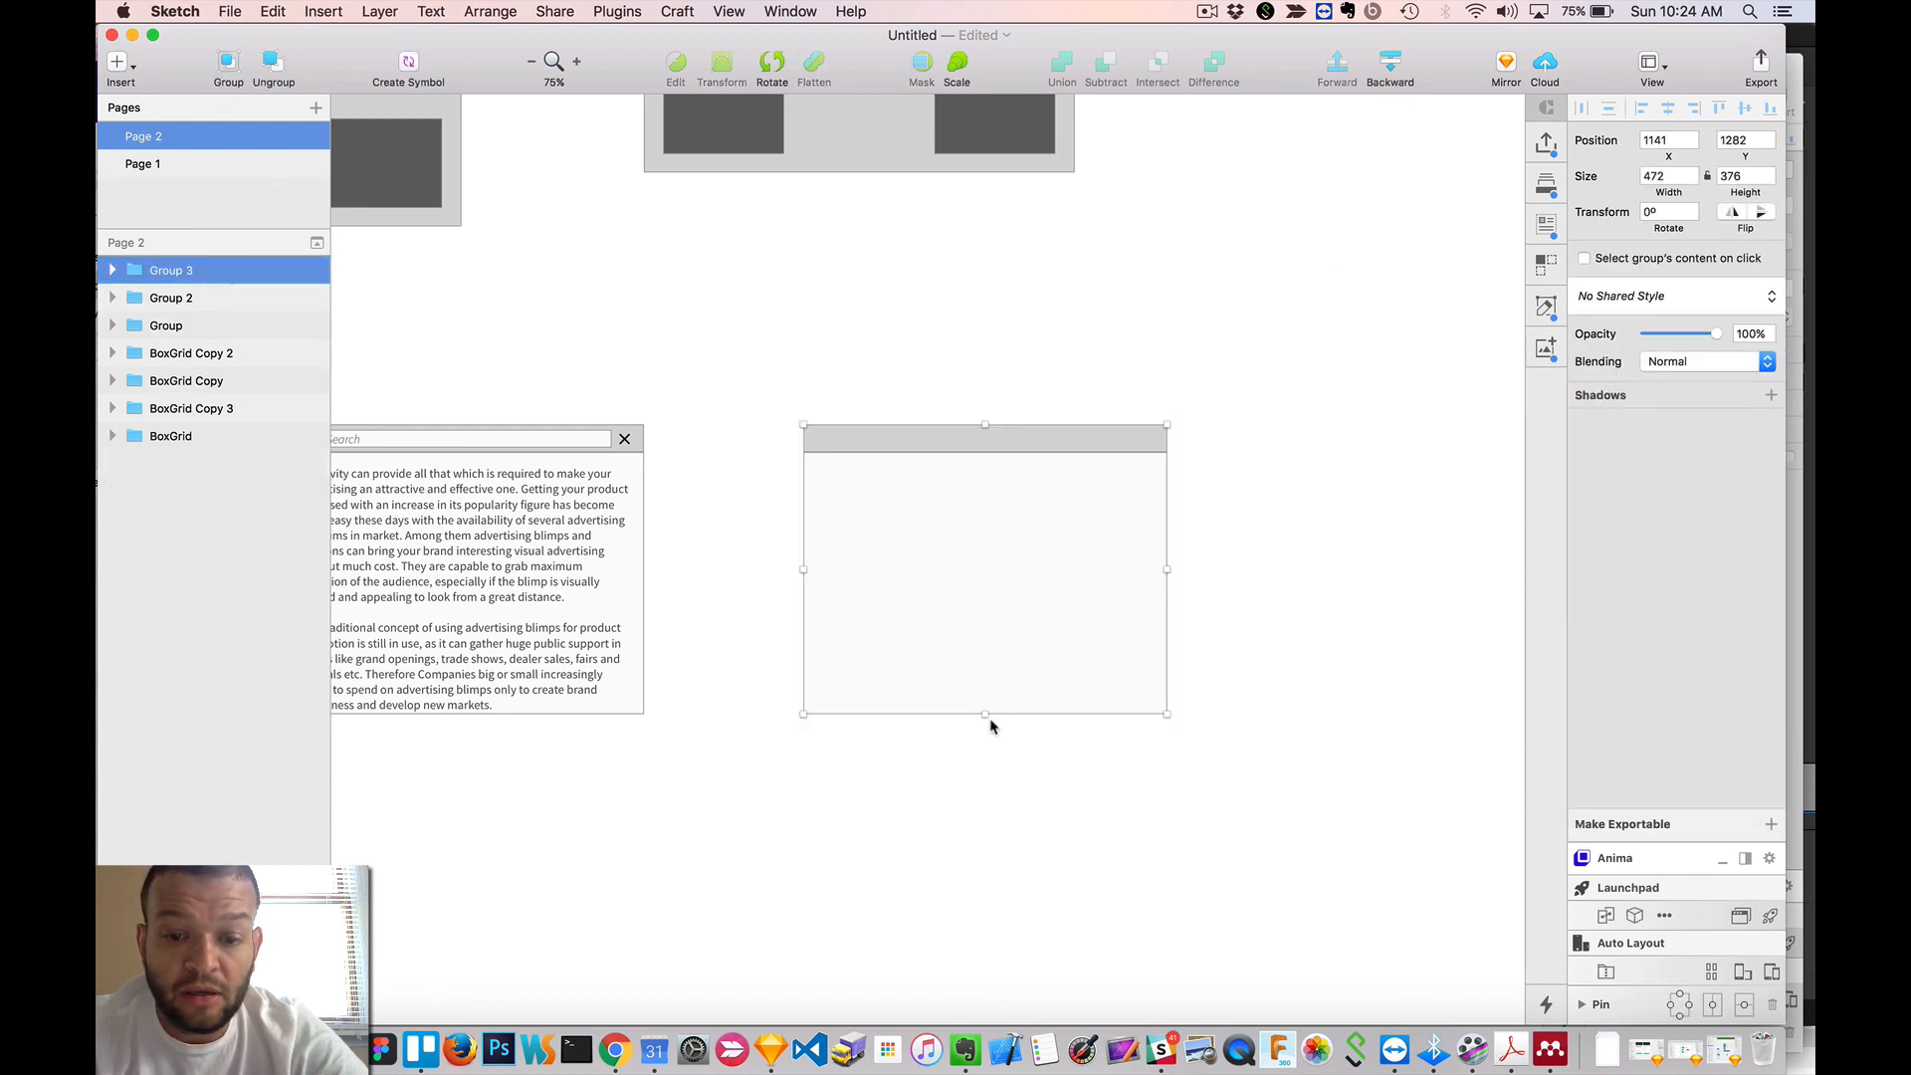
left_click_drag(983, 714, 972, 452)
key("super+z")
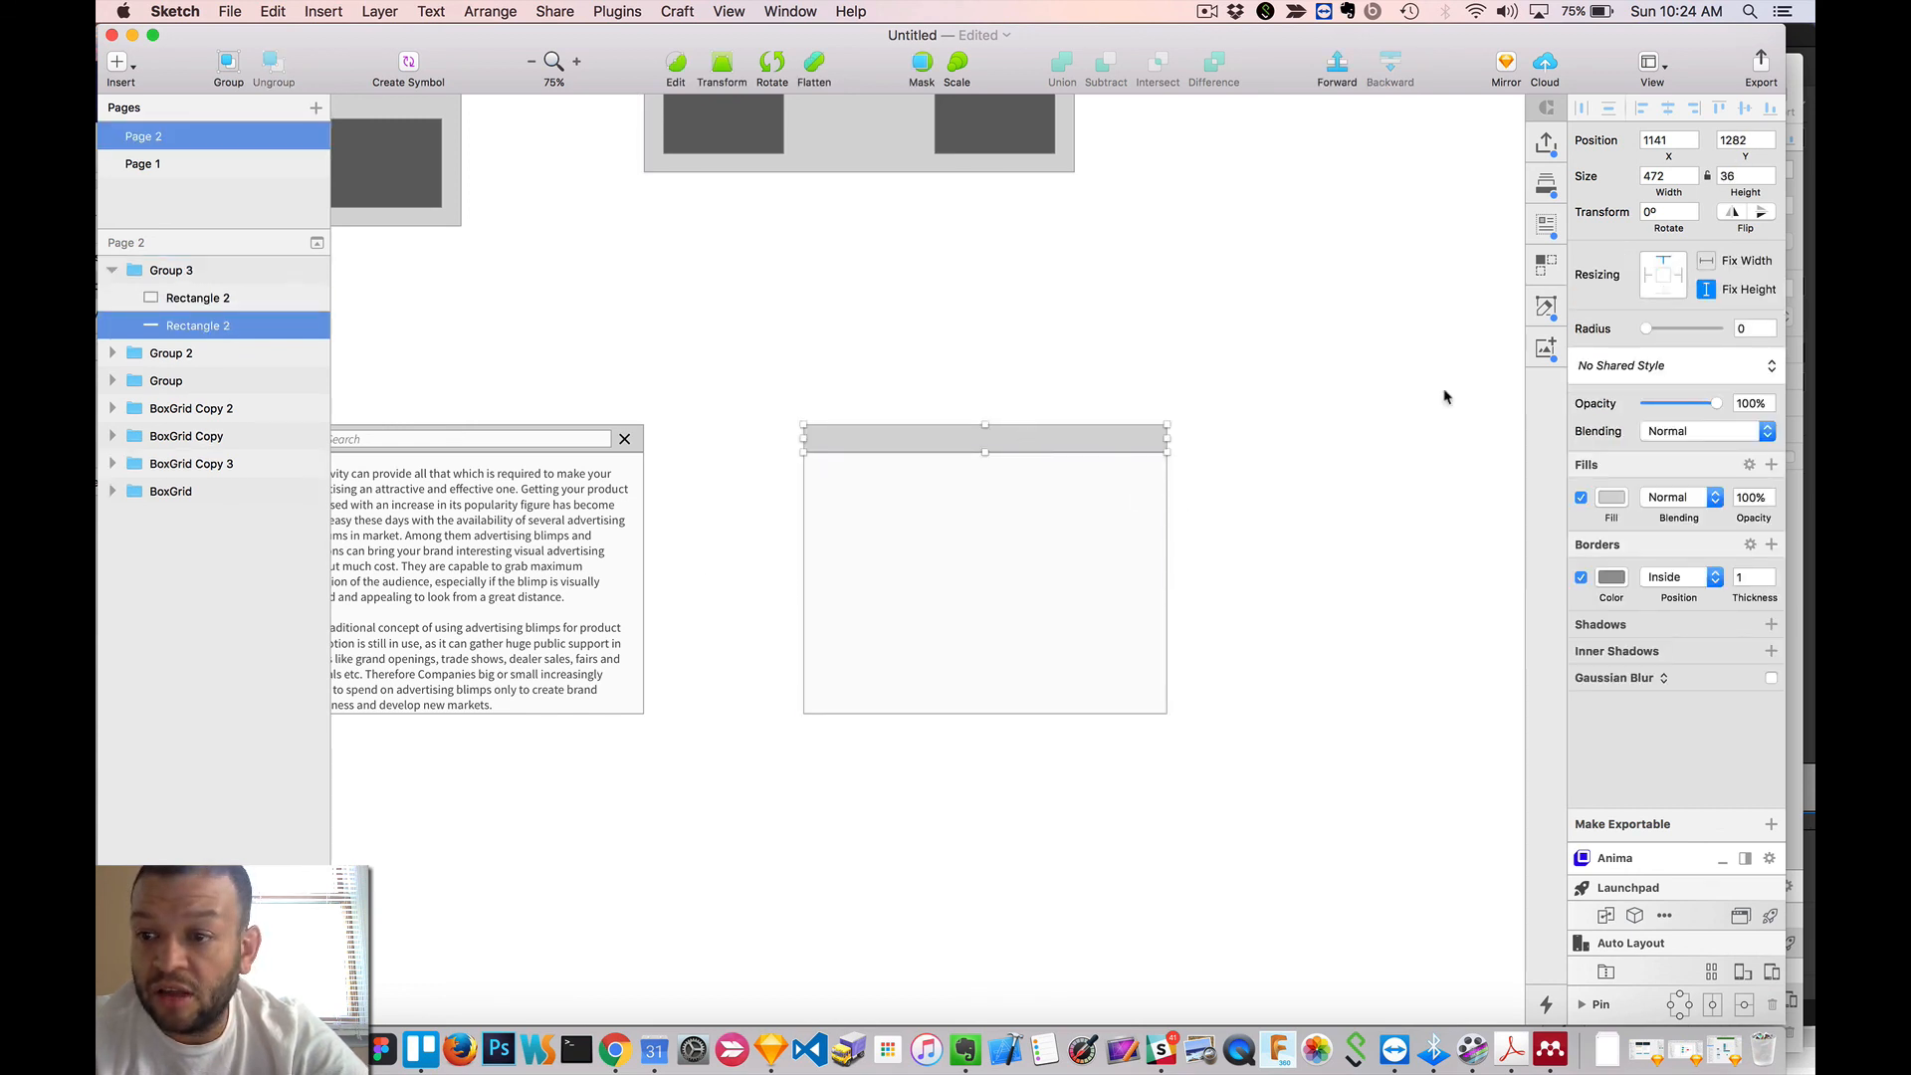
- Compare the anchor and fixed-height settings of the copied body rectangle with those of its header
left_click(1081, 610)
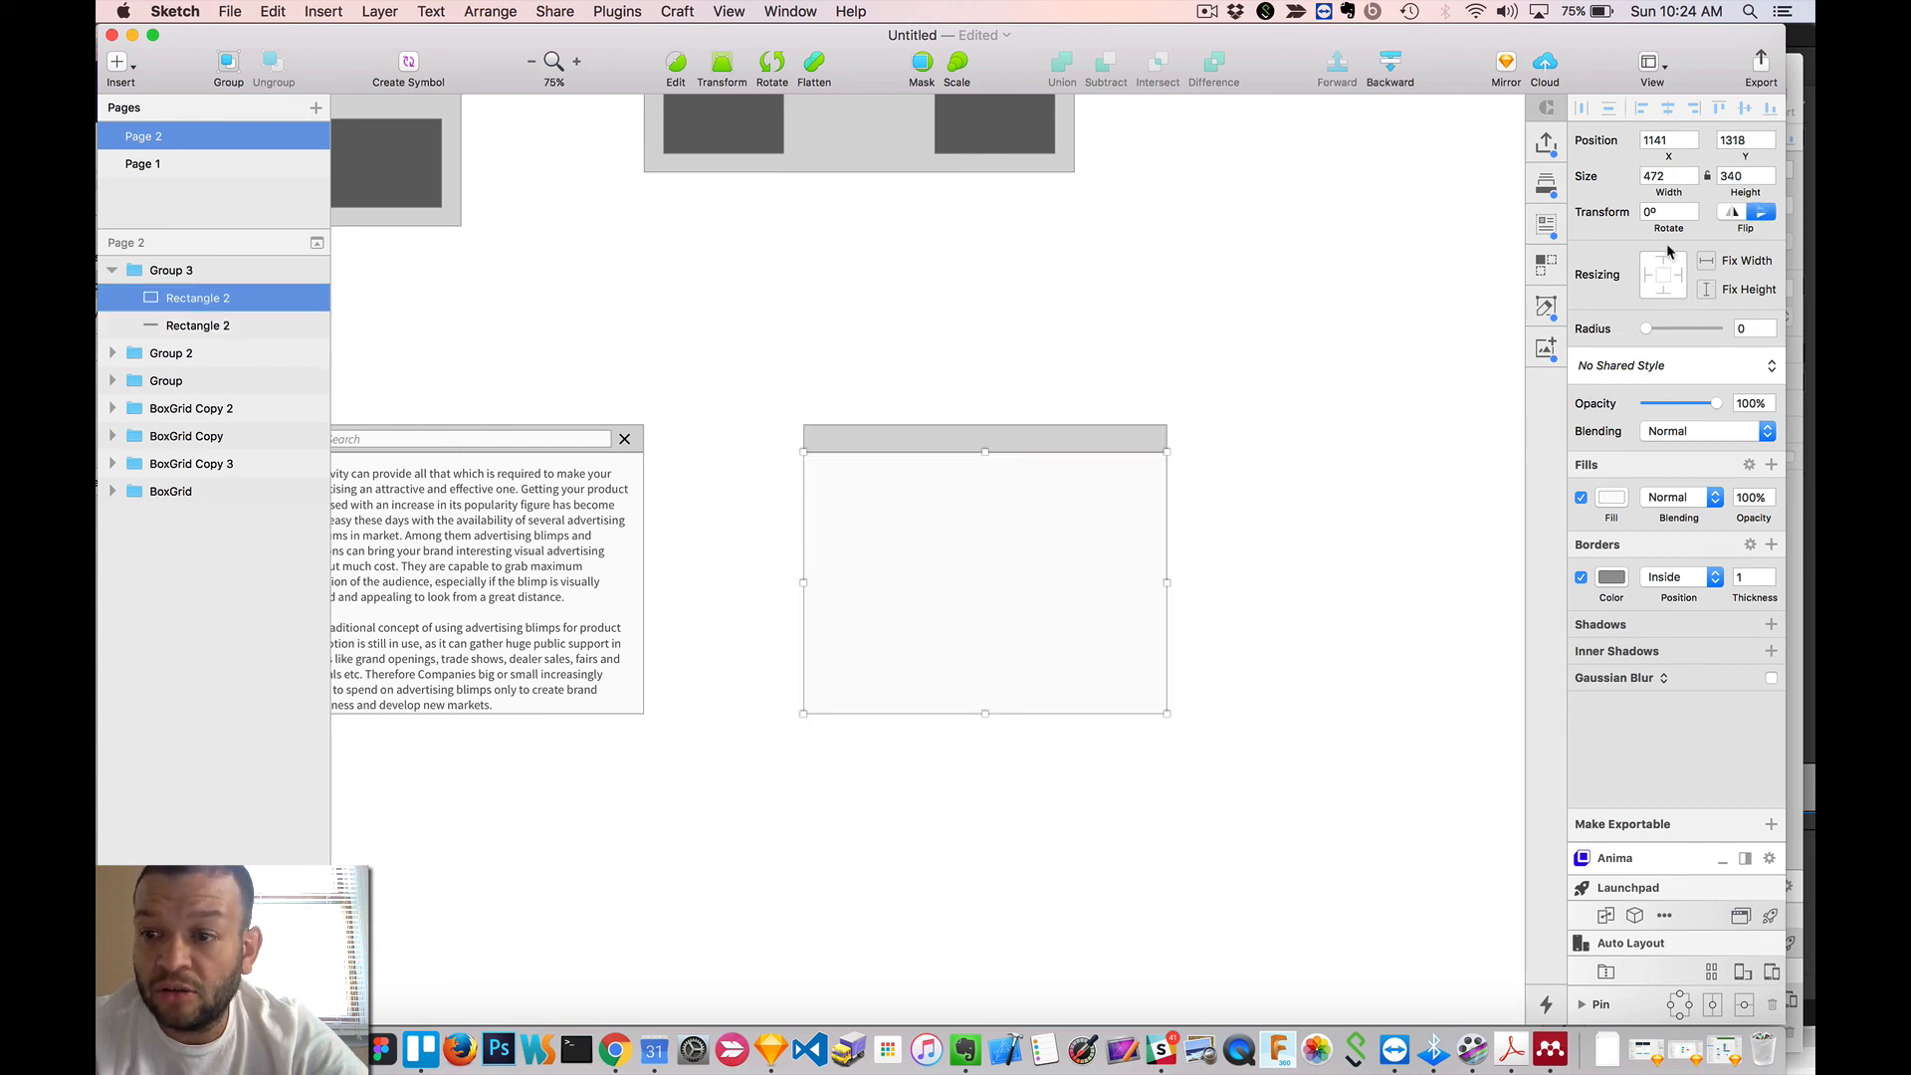
left_click(1013, 428)
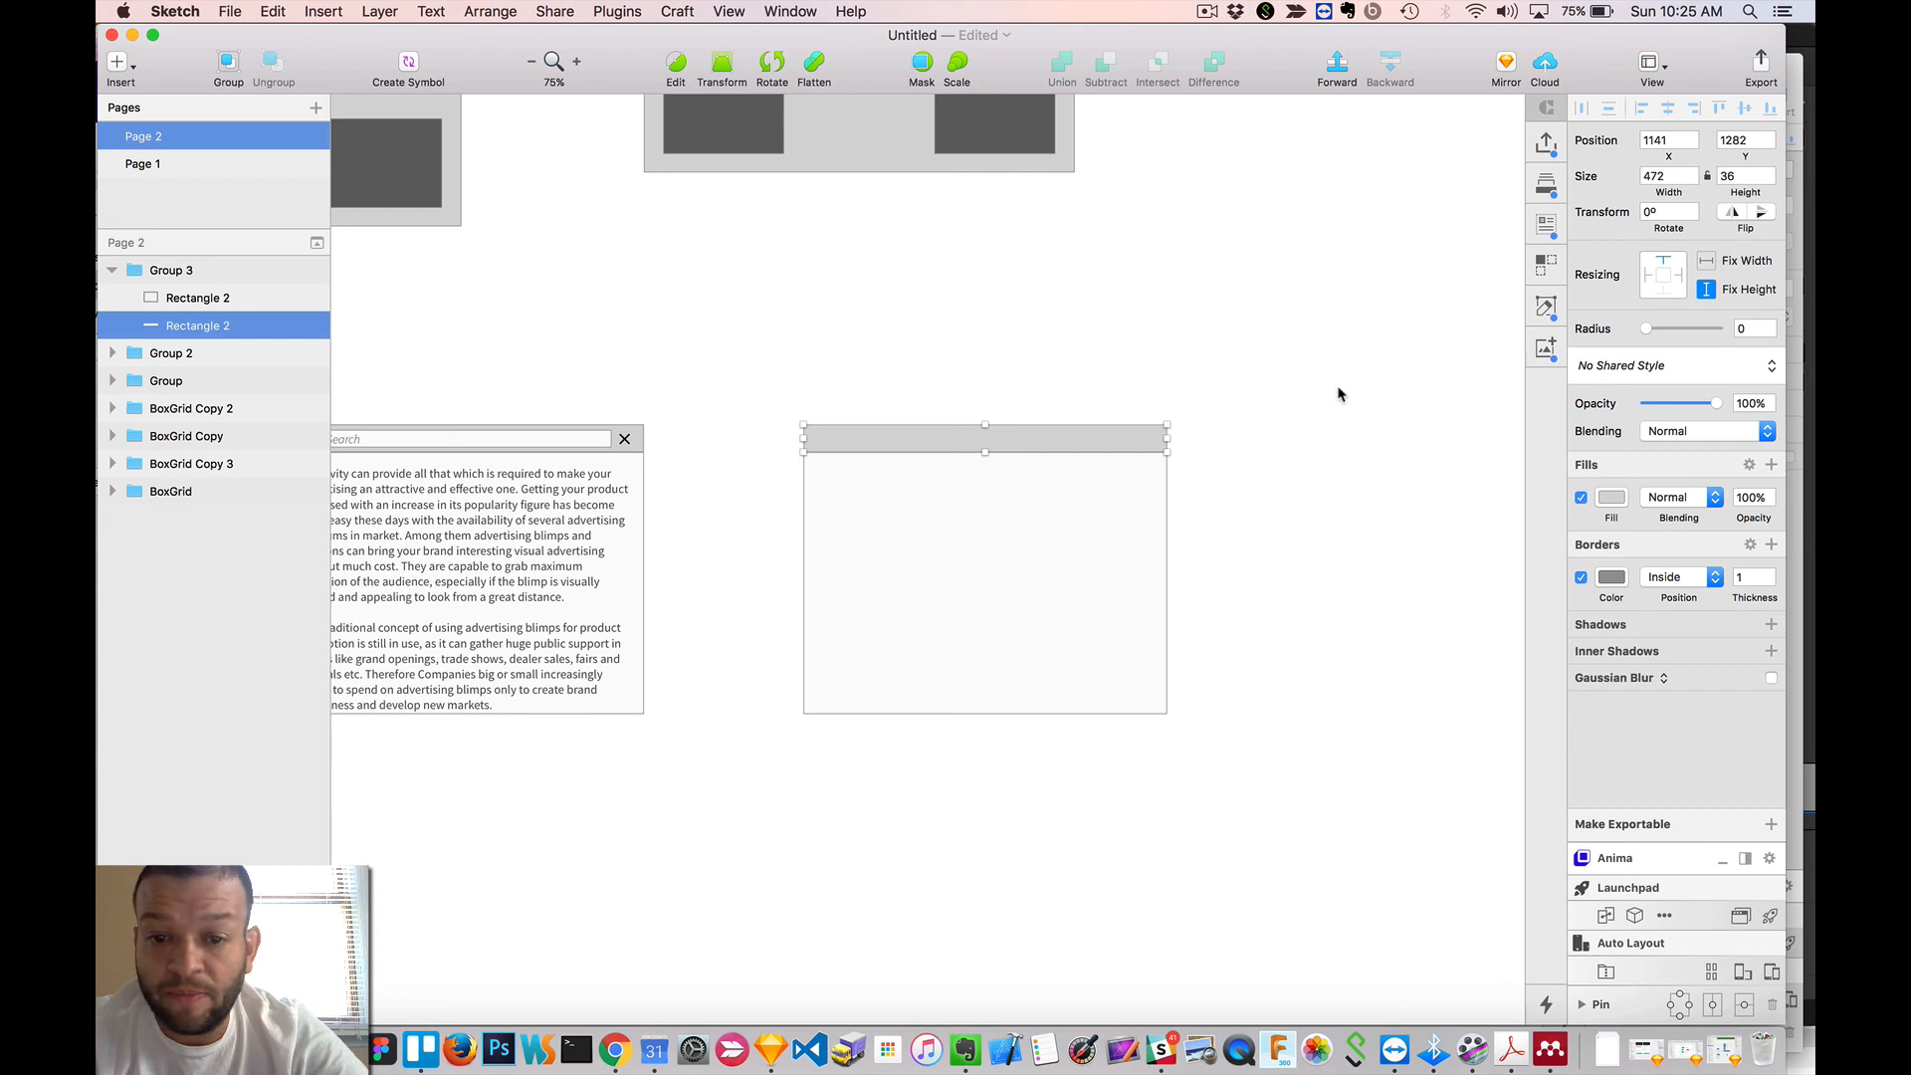
left_click(1025, 375)
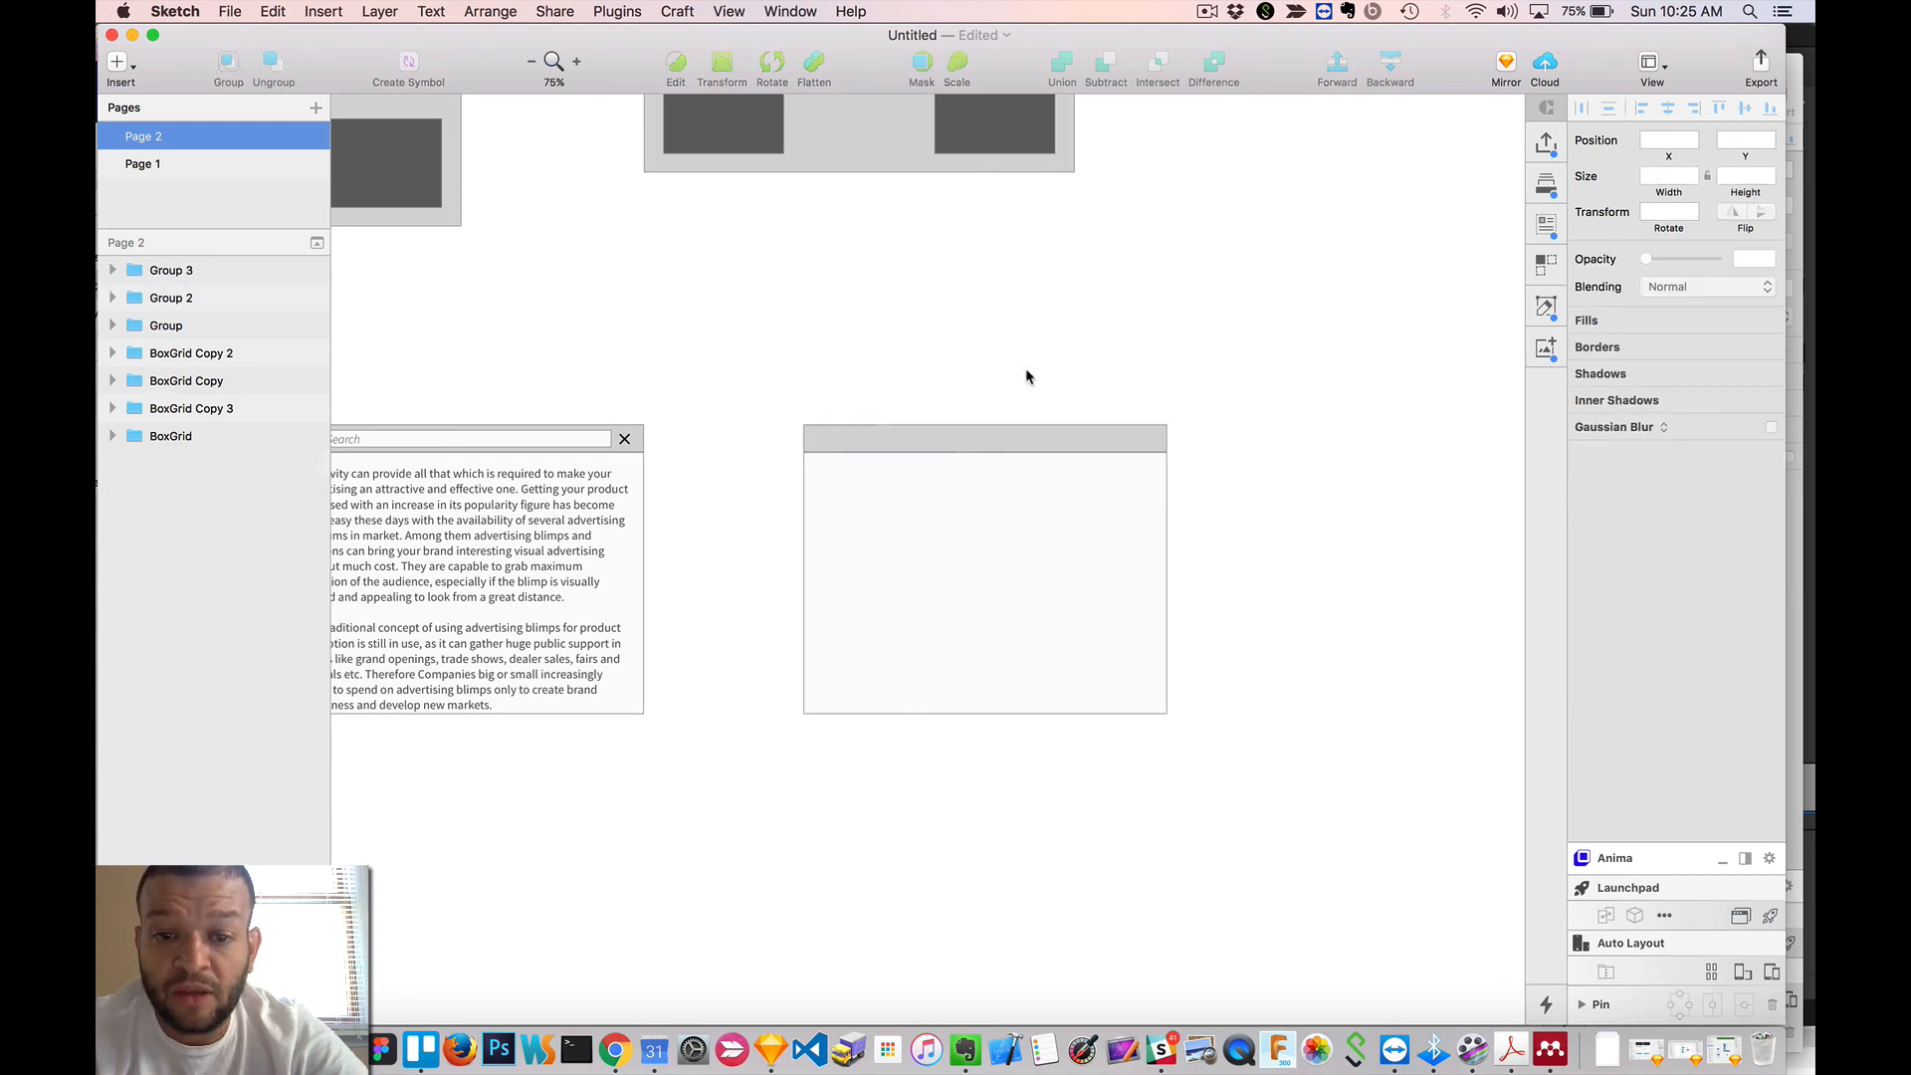
- Copy the back-arrow and close icons from the original search panel's header into the empty panel group and position them over its body
left_click(642, 439)
left_click(627, 439)
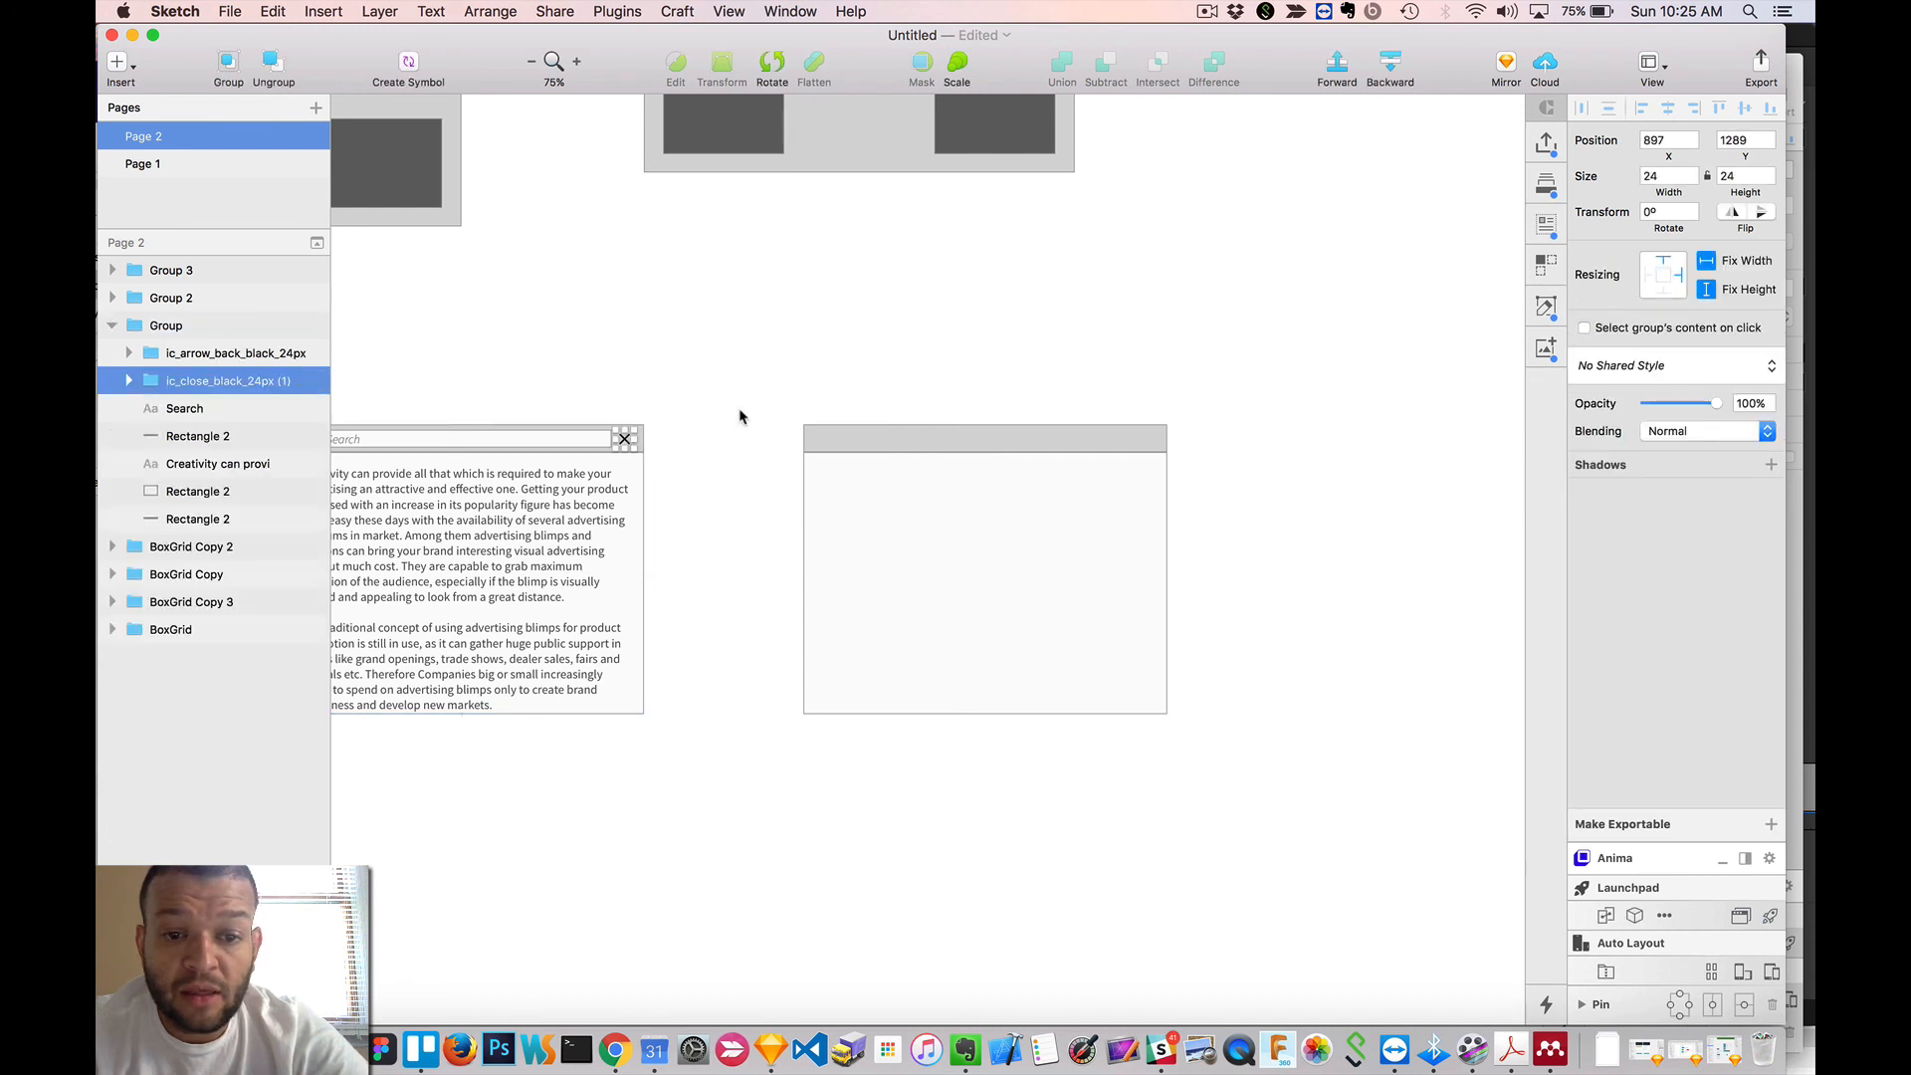
scroll(767, 414, "left", 5)
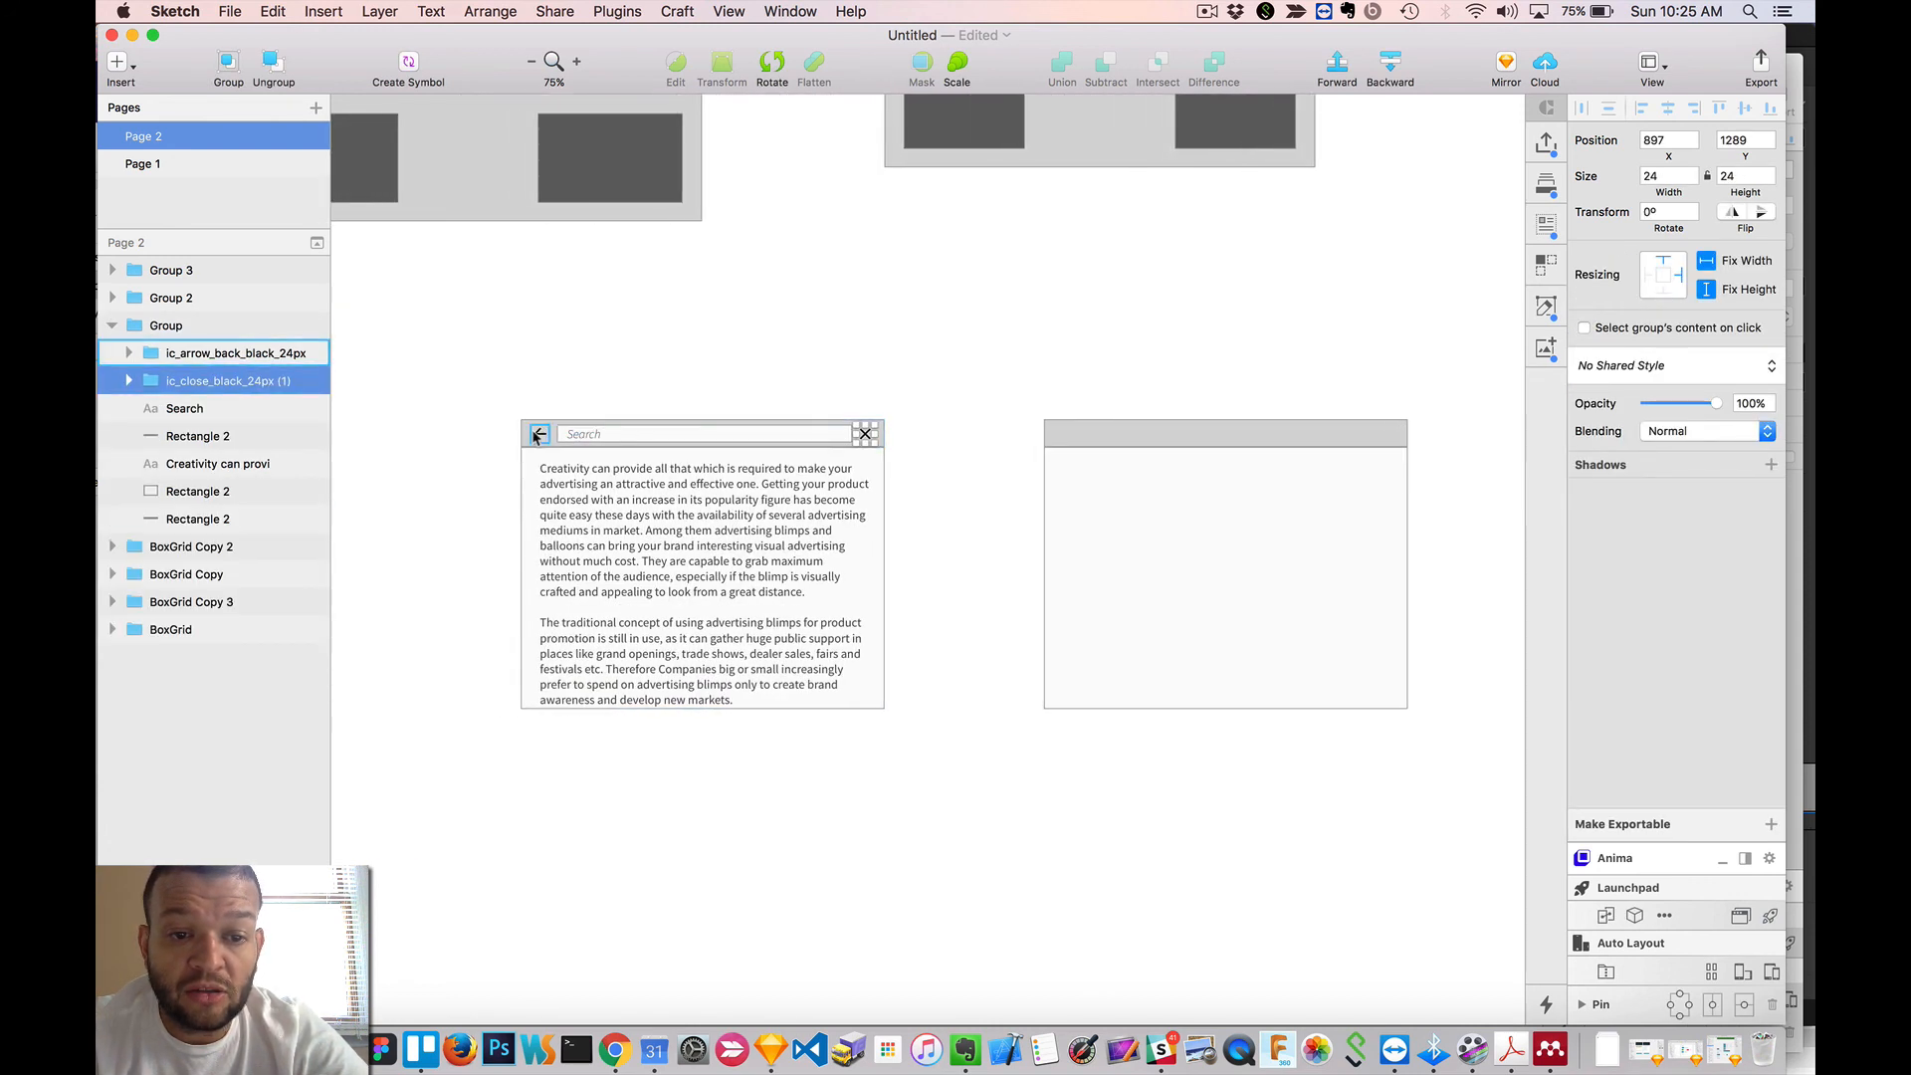
left_click(538, 435, "shift")
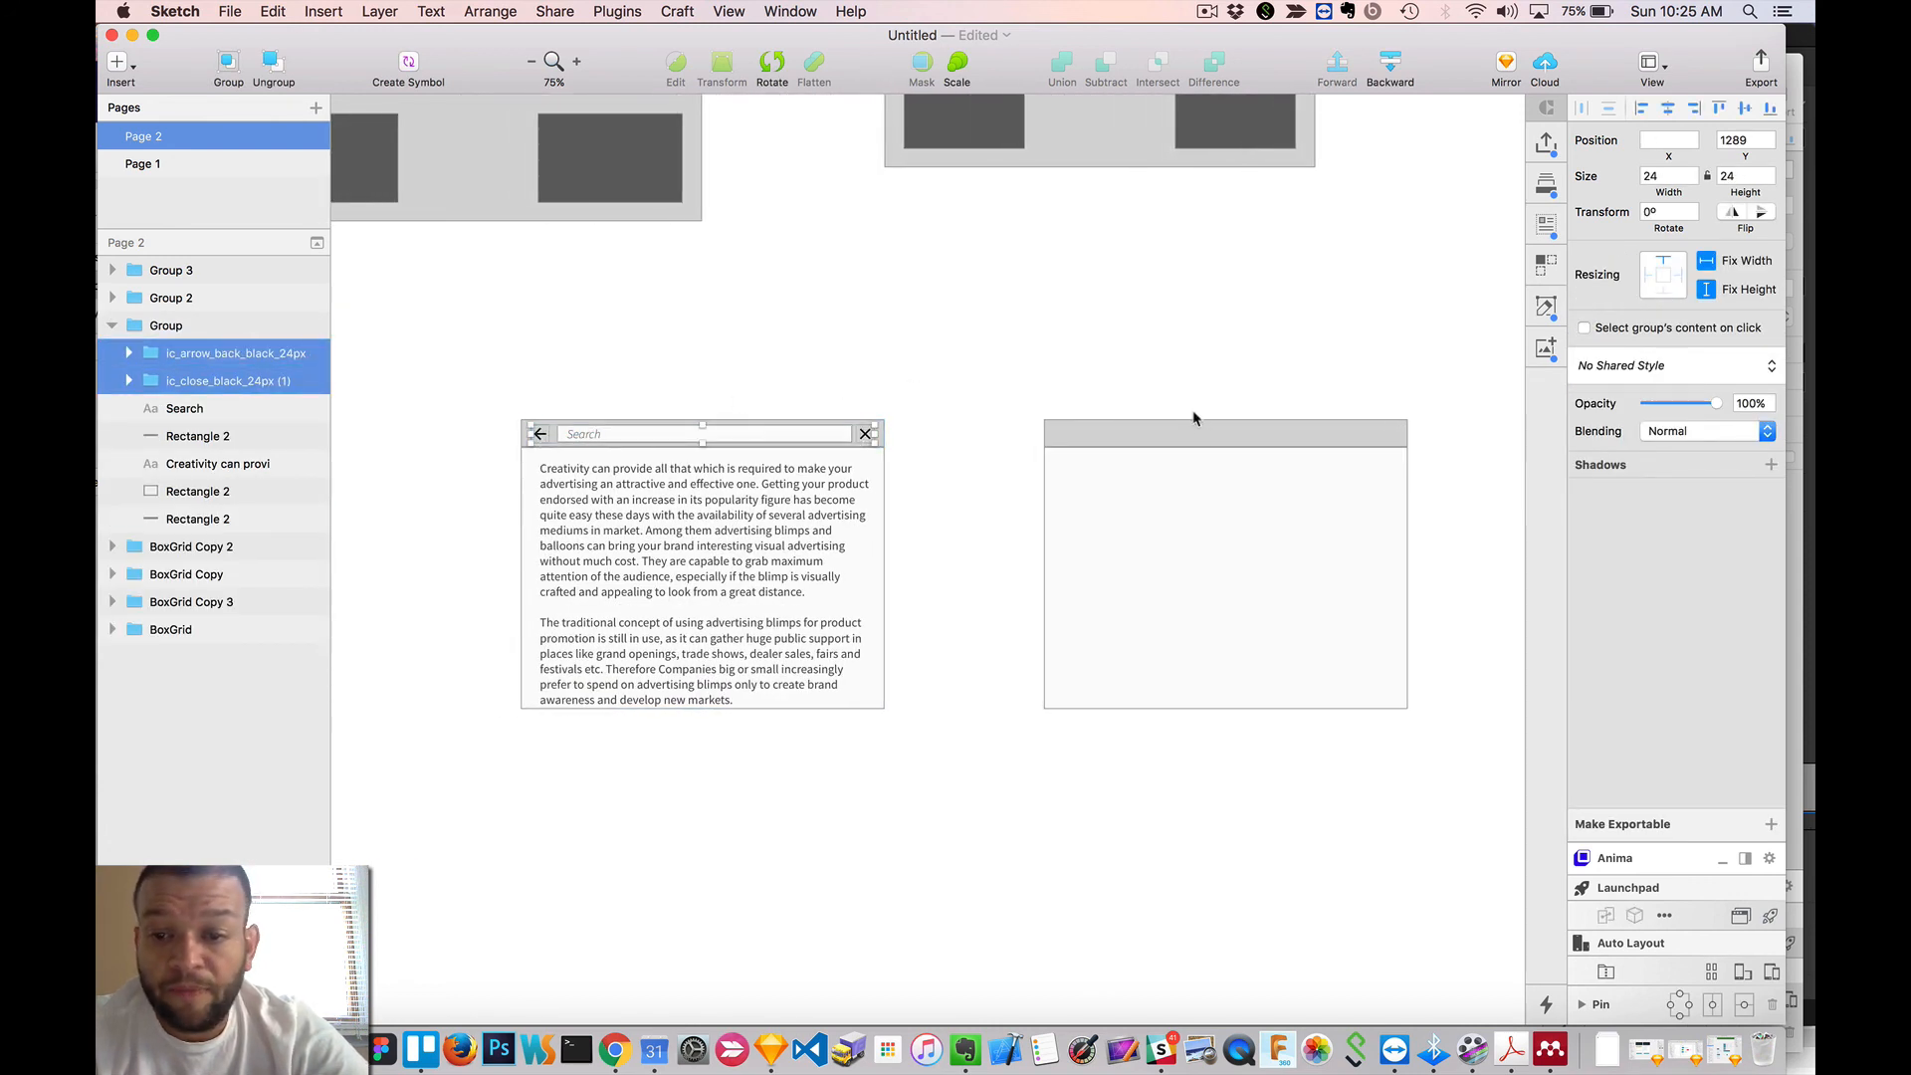
double_click(1173, 430)
scroll(1256, 385, "right", 4)
key("super+v")
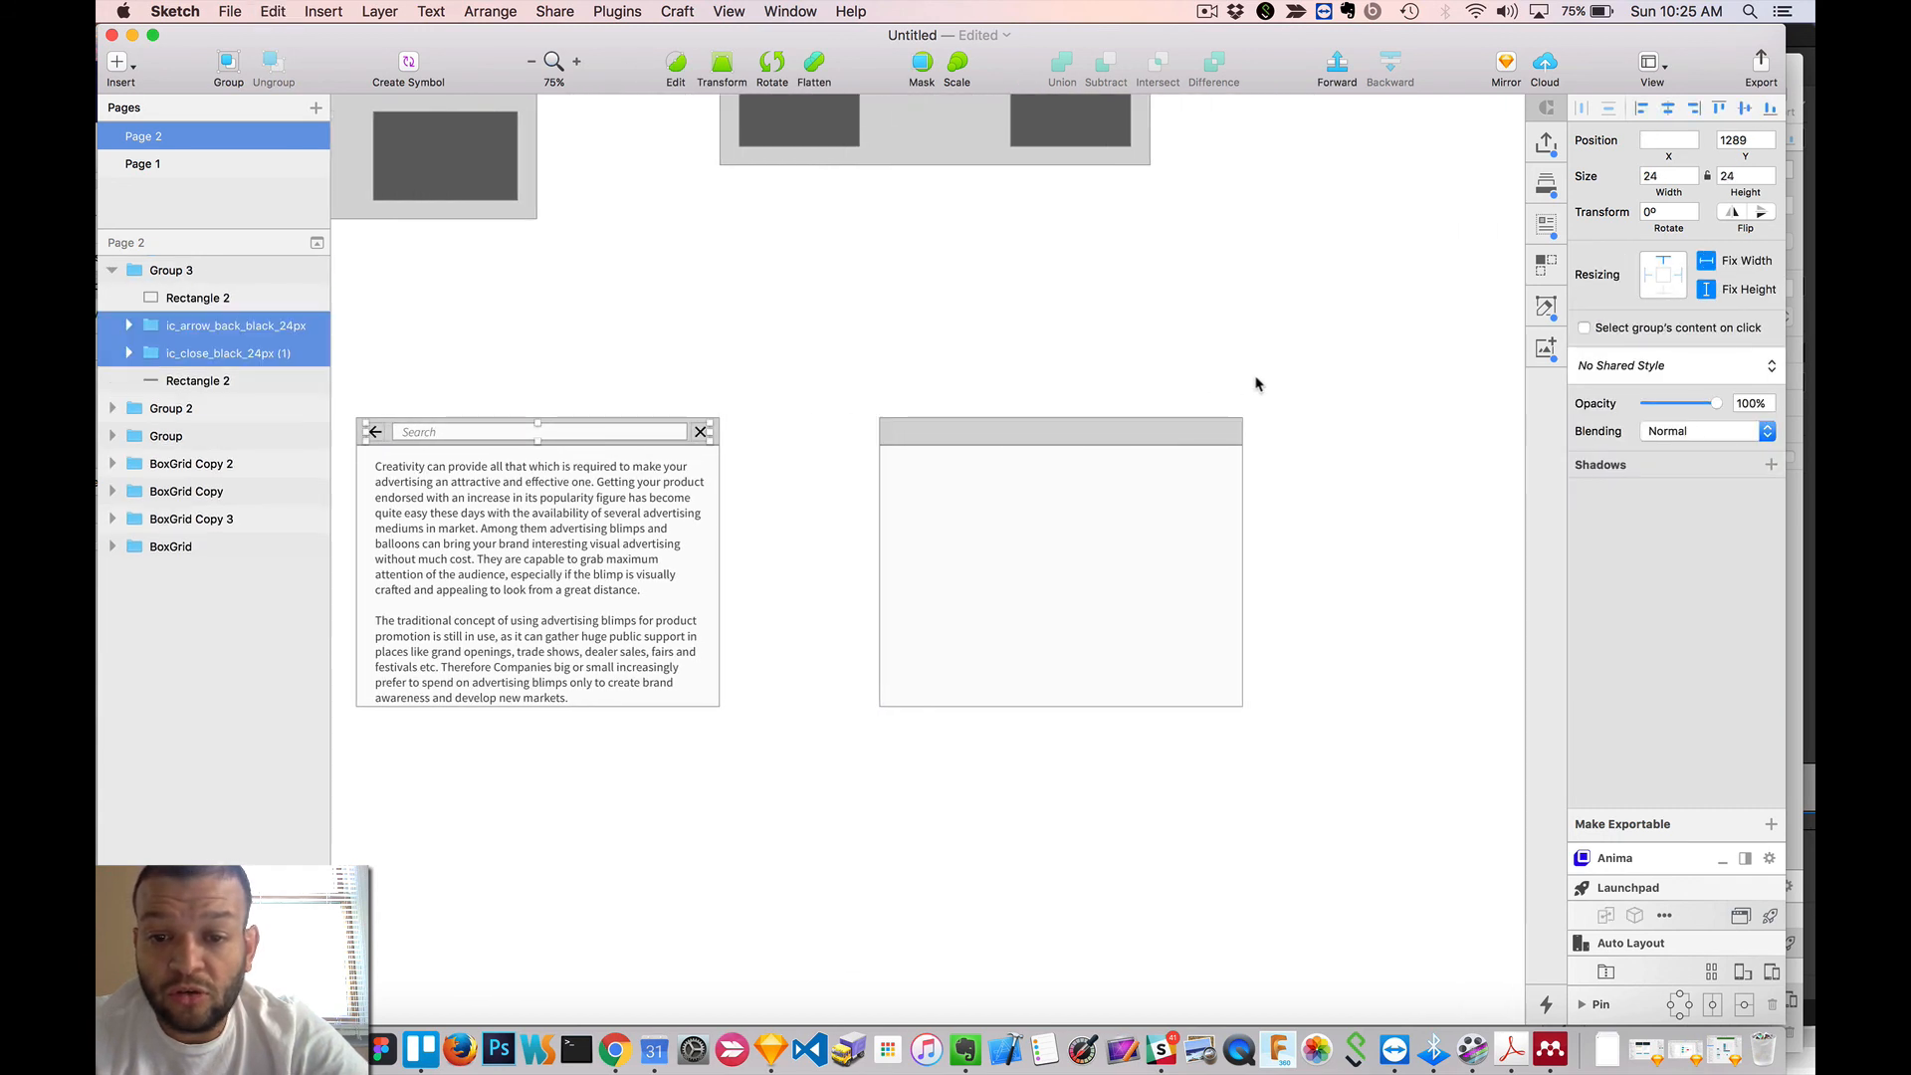
left_click_drag(700, 432, 1240, 560)
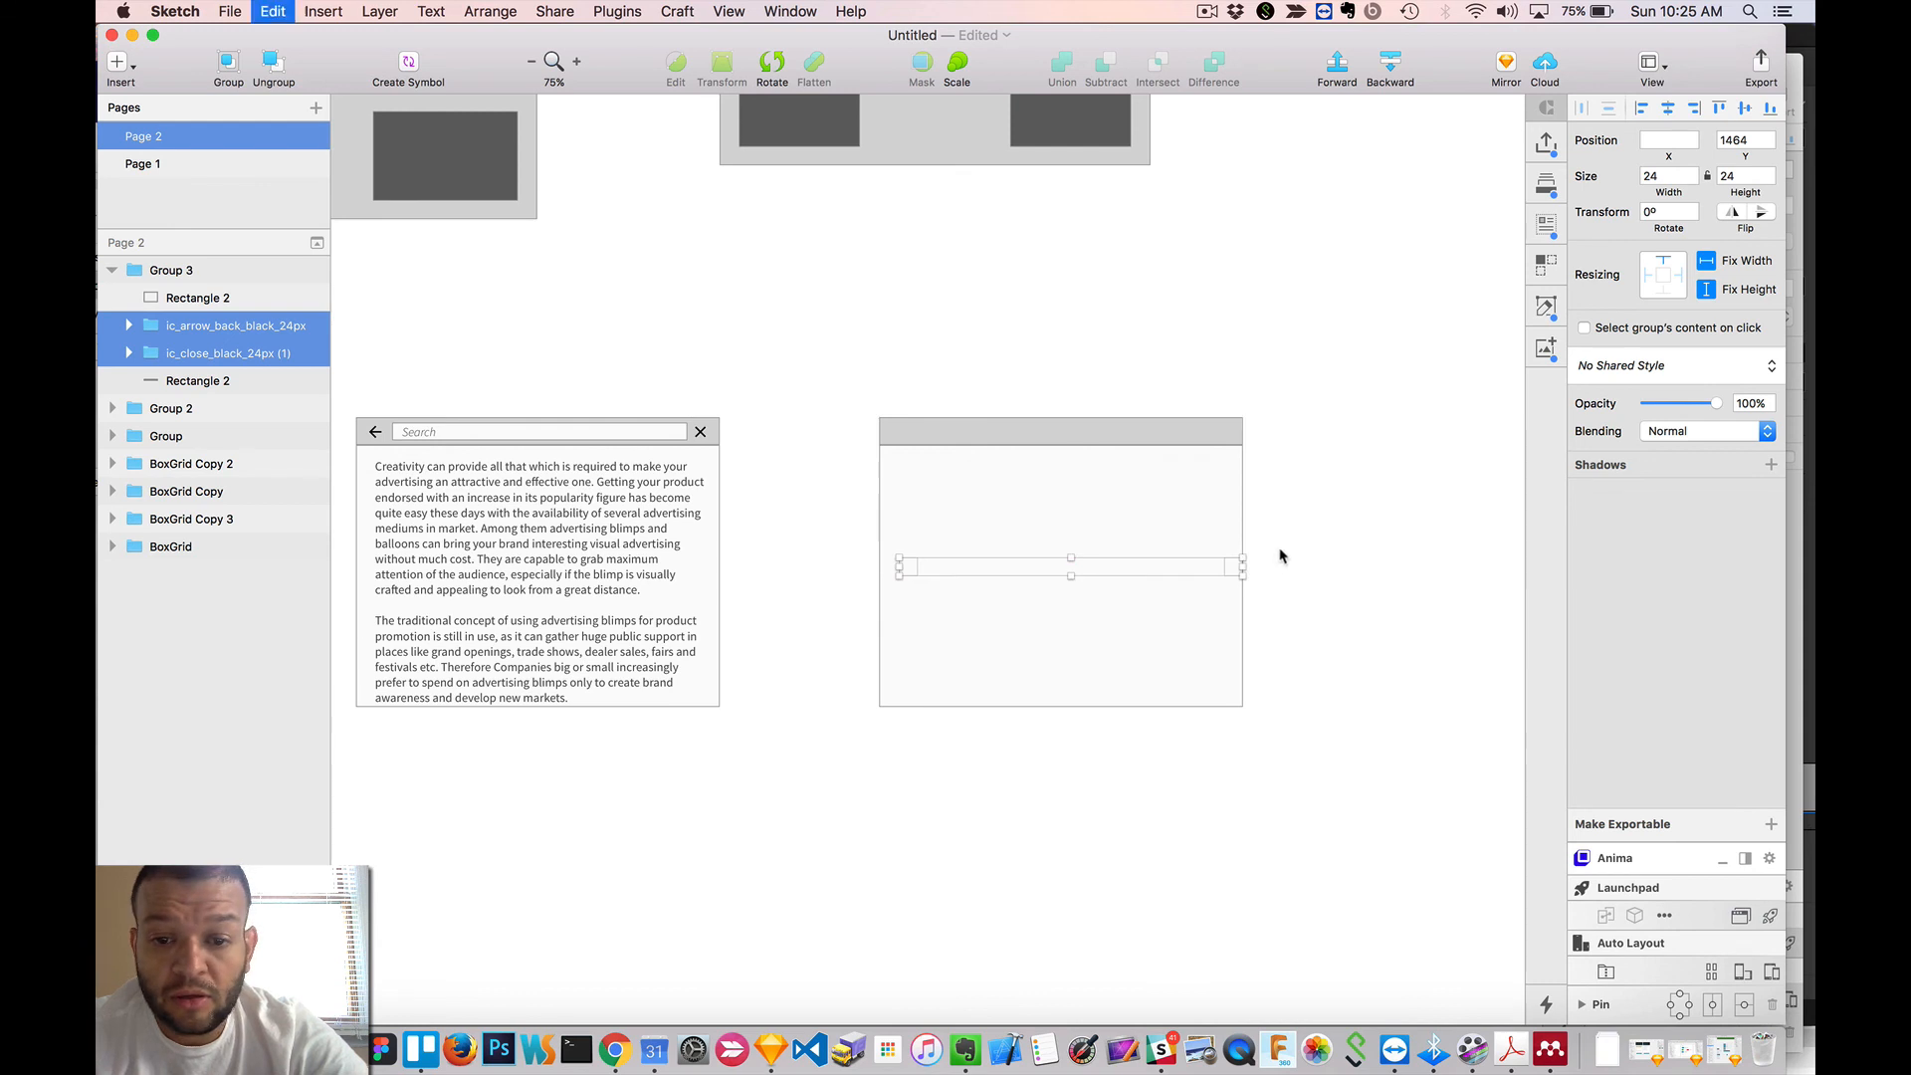
- Cut the two copied icons, paste them again, and place them inside Group 3 above its rectangles in the layer order
key("super+x")
left_click(1096, 435)
key("super+v")
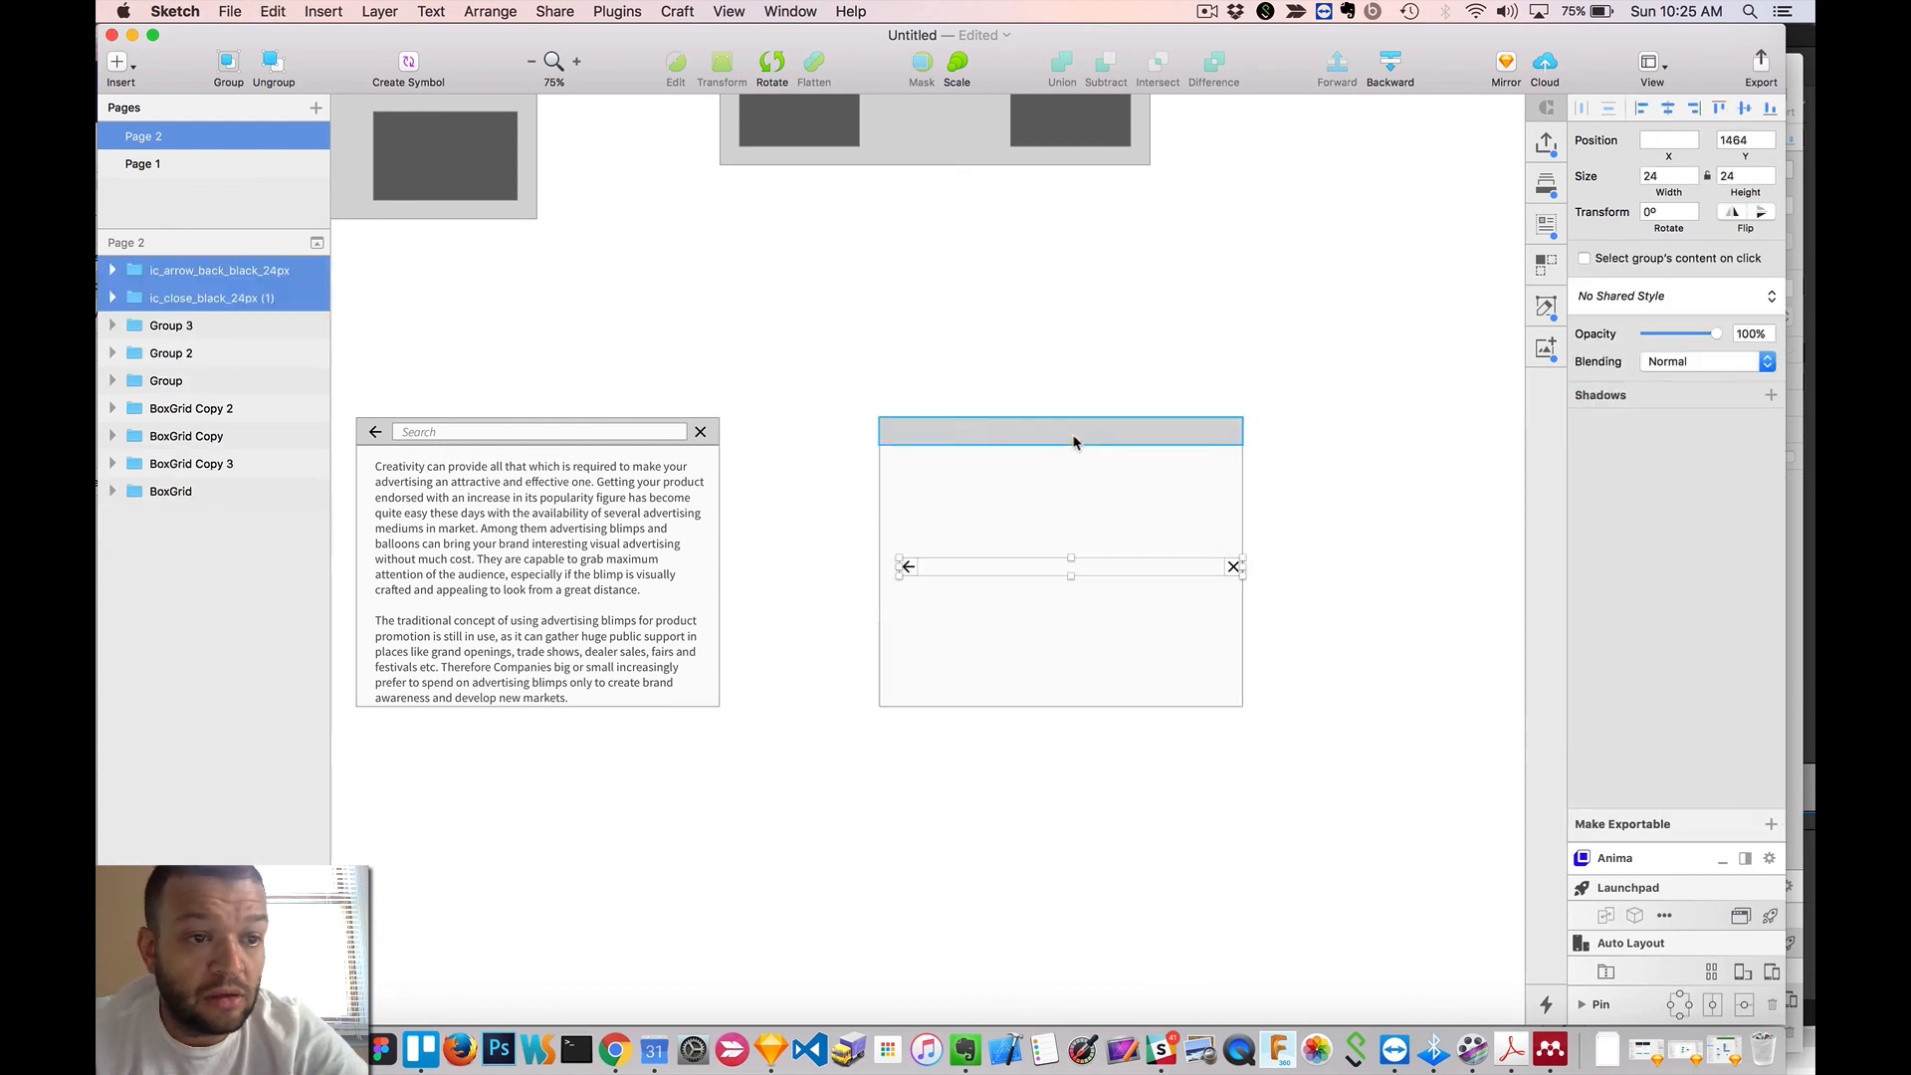
left_click_drag(137, 267, 118, 314)
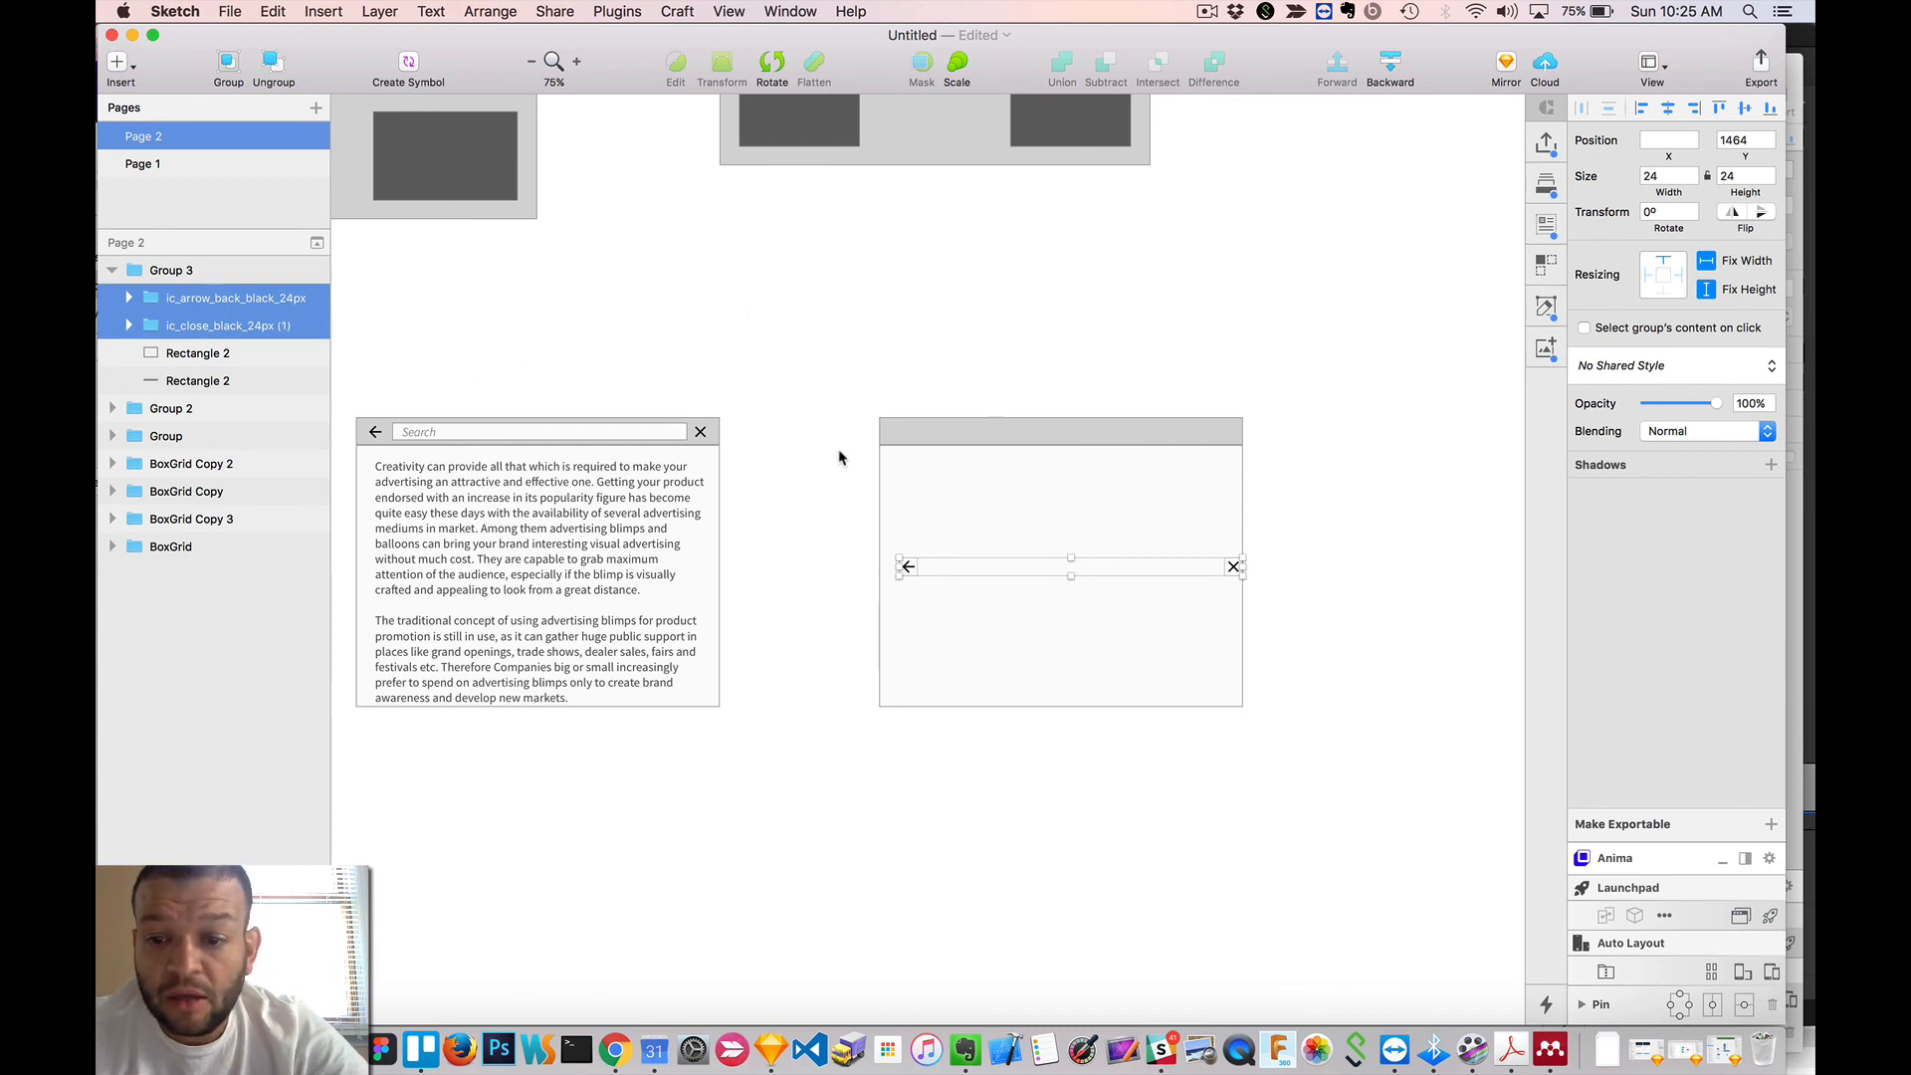
- Move the back-arrow and close icons up into the rebuilt panel's header, at Y 1287, and deselect them
key("shift+Up")
key("shift+Up")
key("shift+Up")
key("shift+Up")
key("shift+Up")
key("shift+Up")
key("shift+Up")
key("shift+Up")
key("shift+Up")
key("shift+Up")
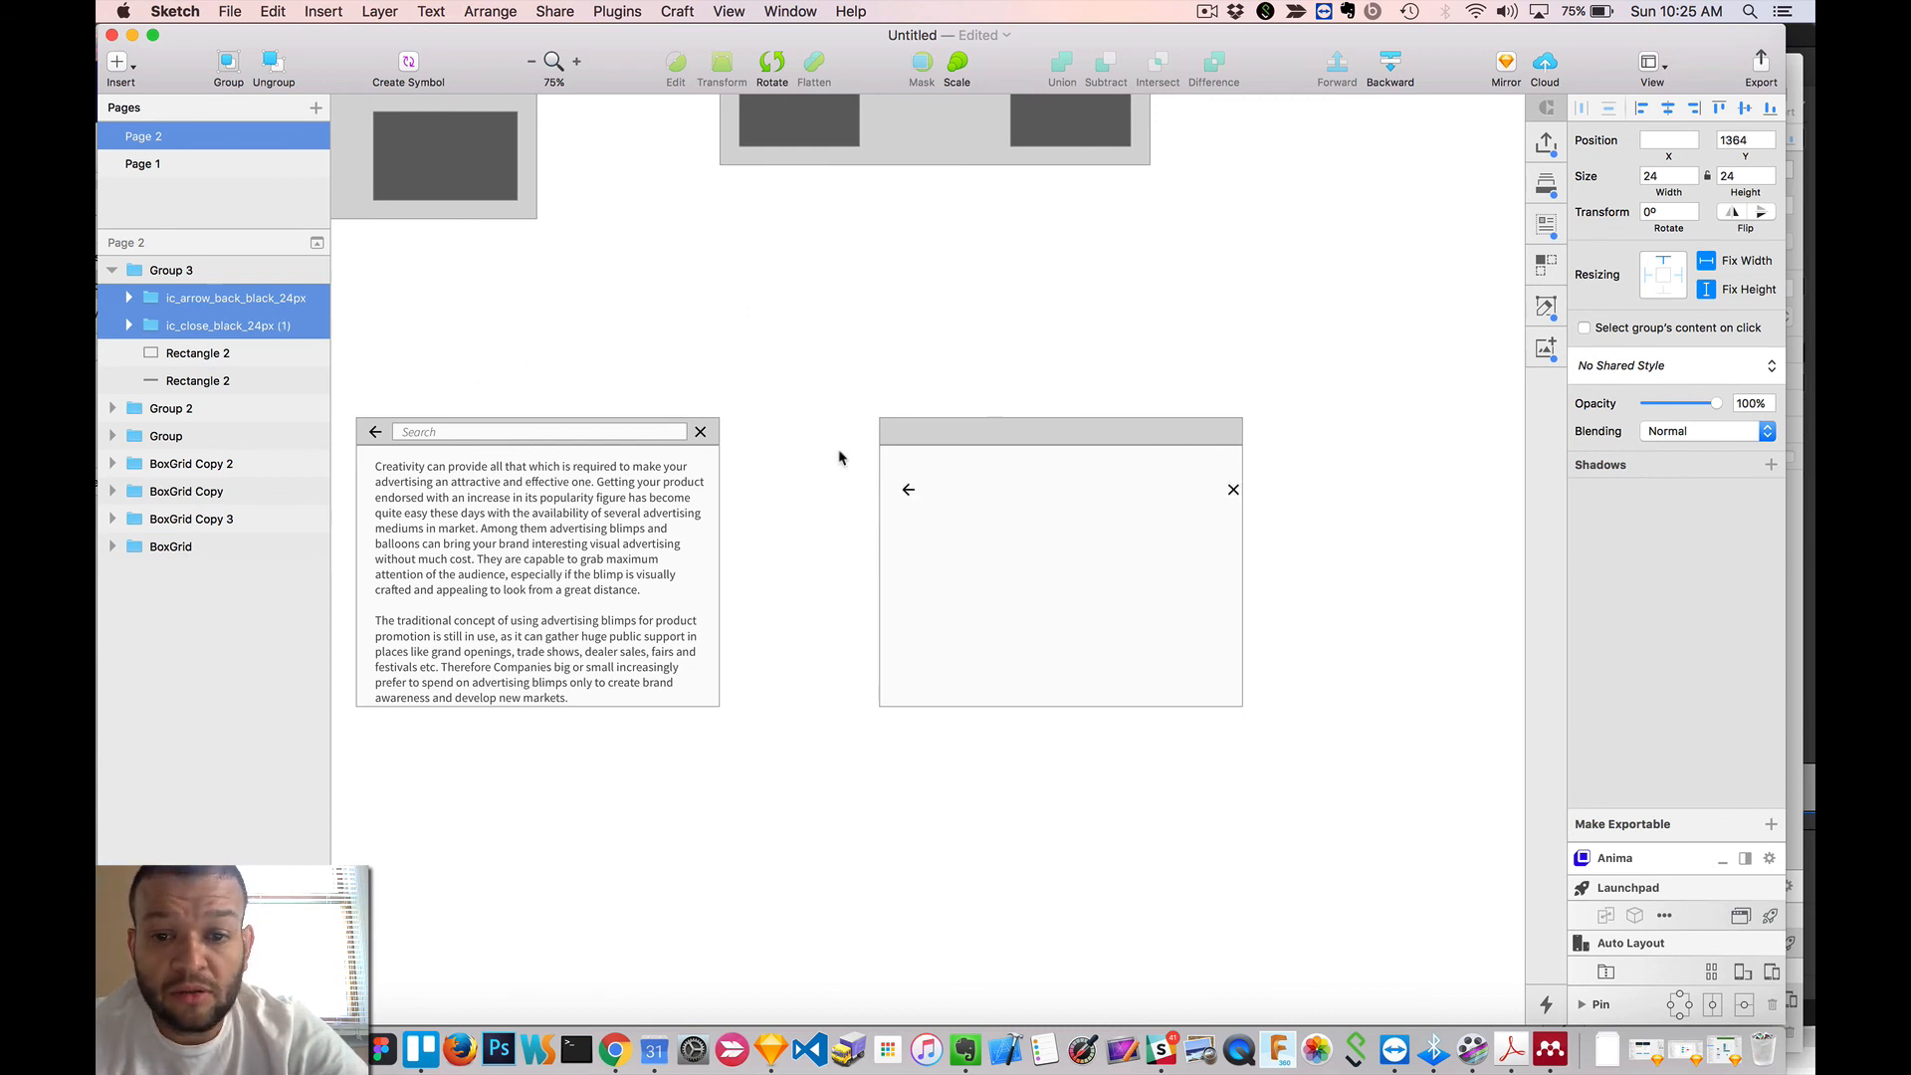
key("shift+Up")
key("shift+Up")
key("shift+Up")
key("shift+Up")
key("shift+Up")
key("shift+Up")
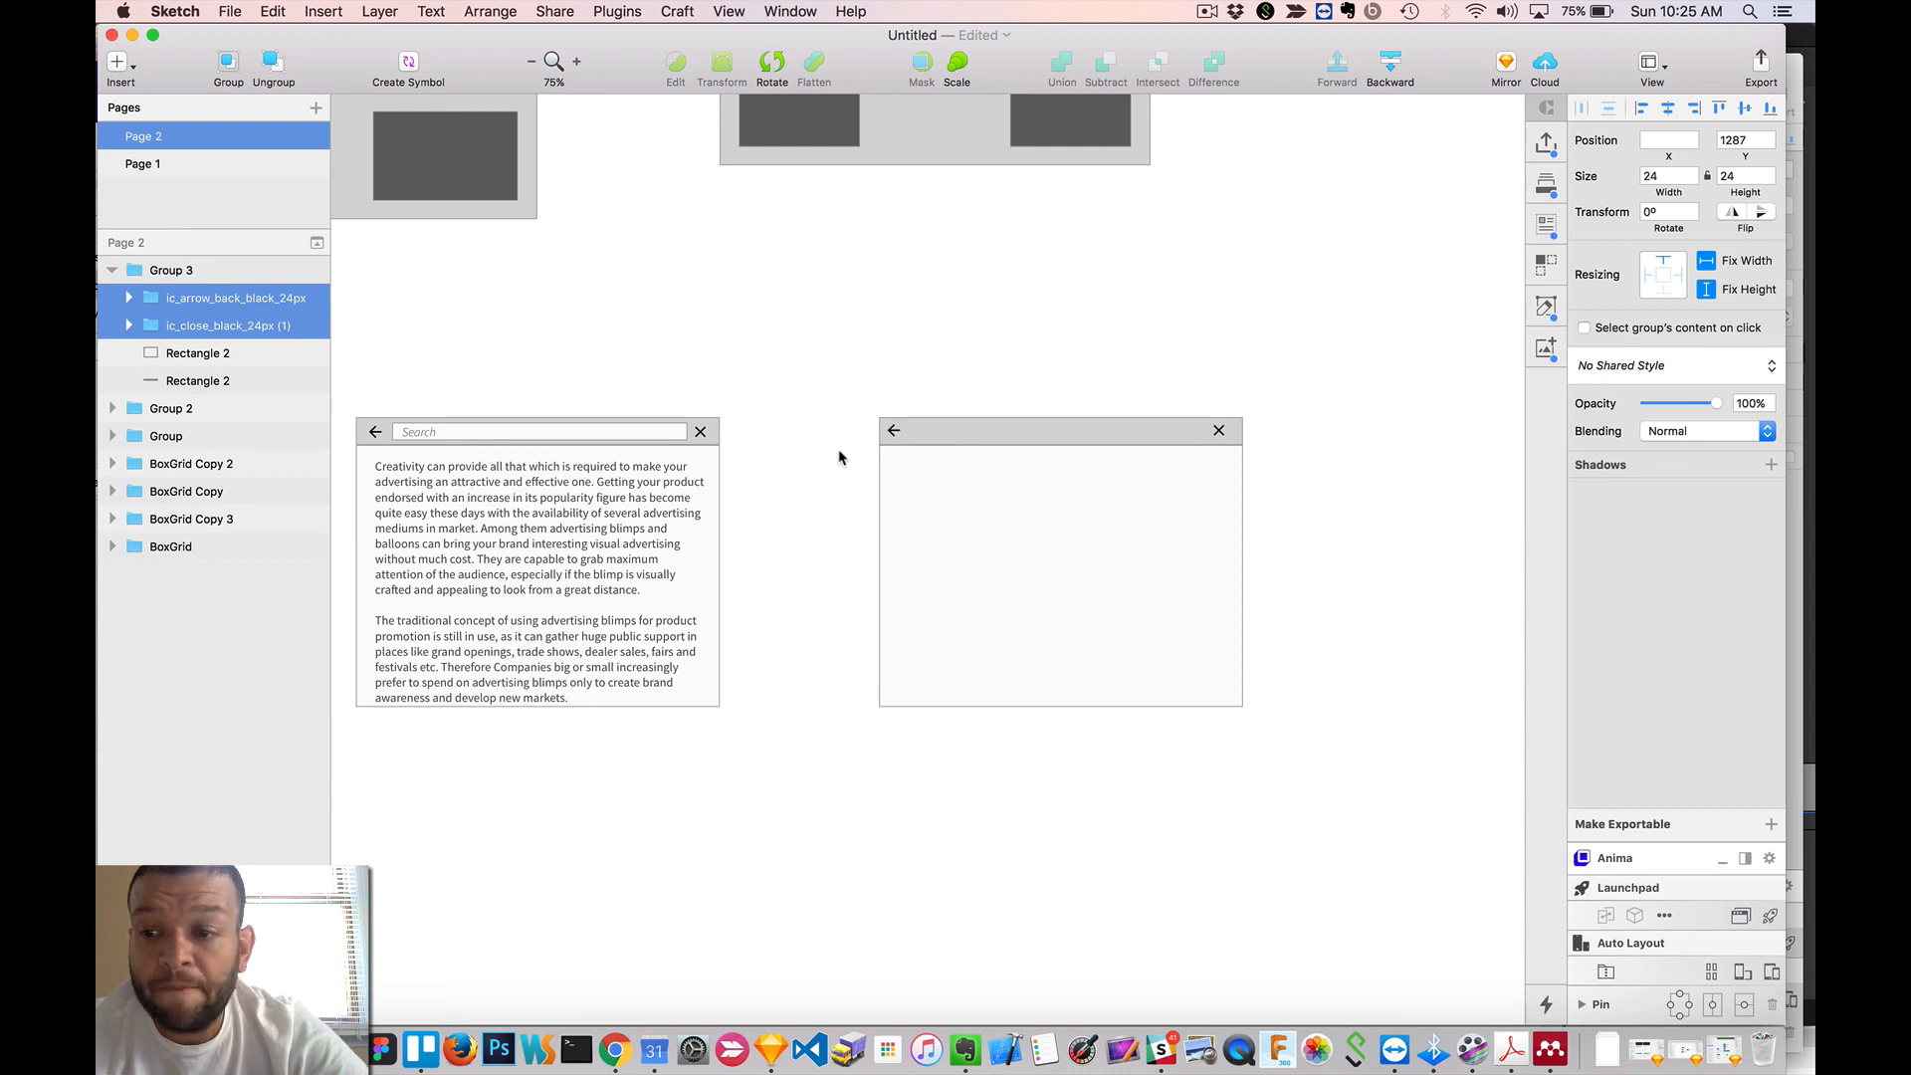
left_click(903, 449)
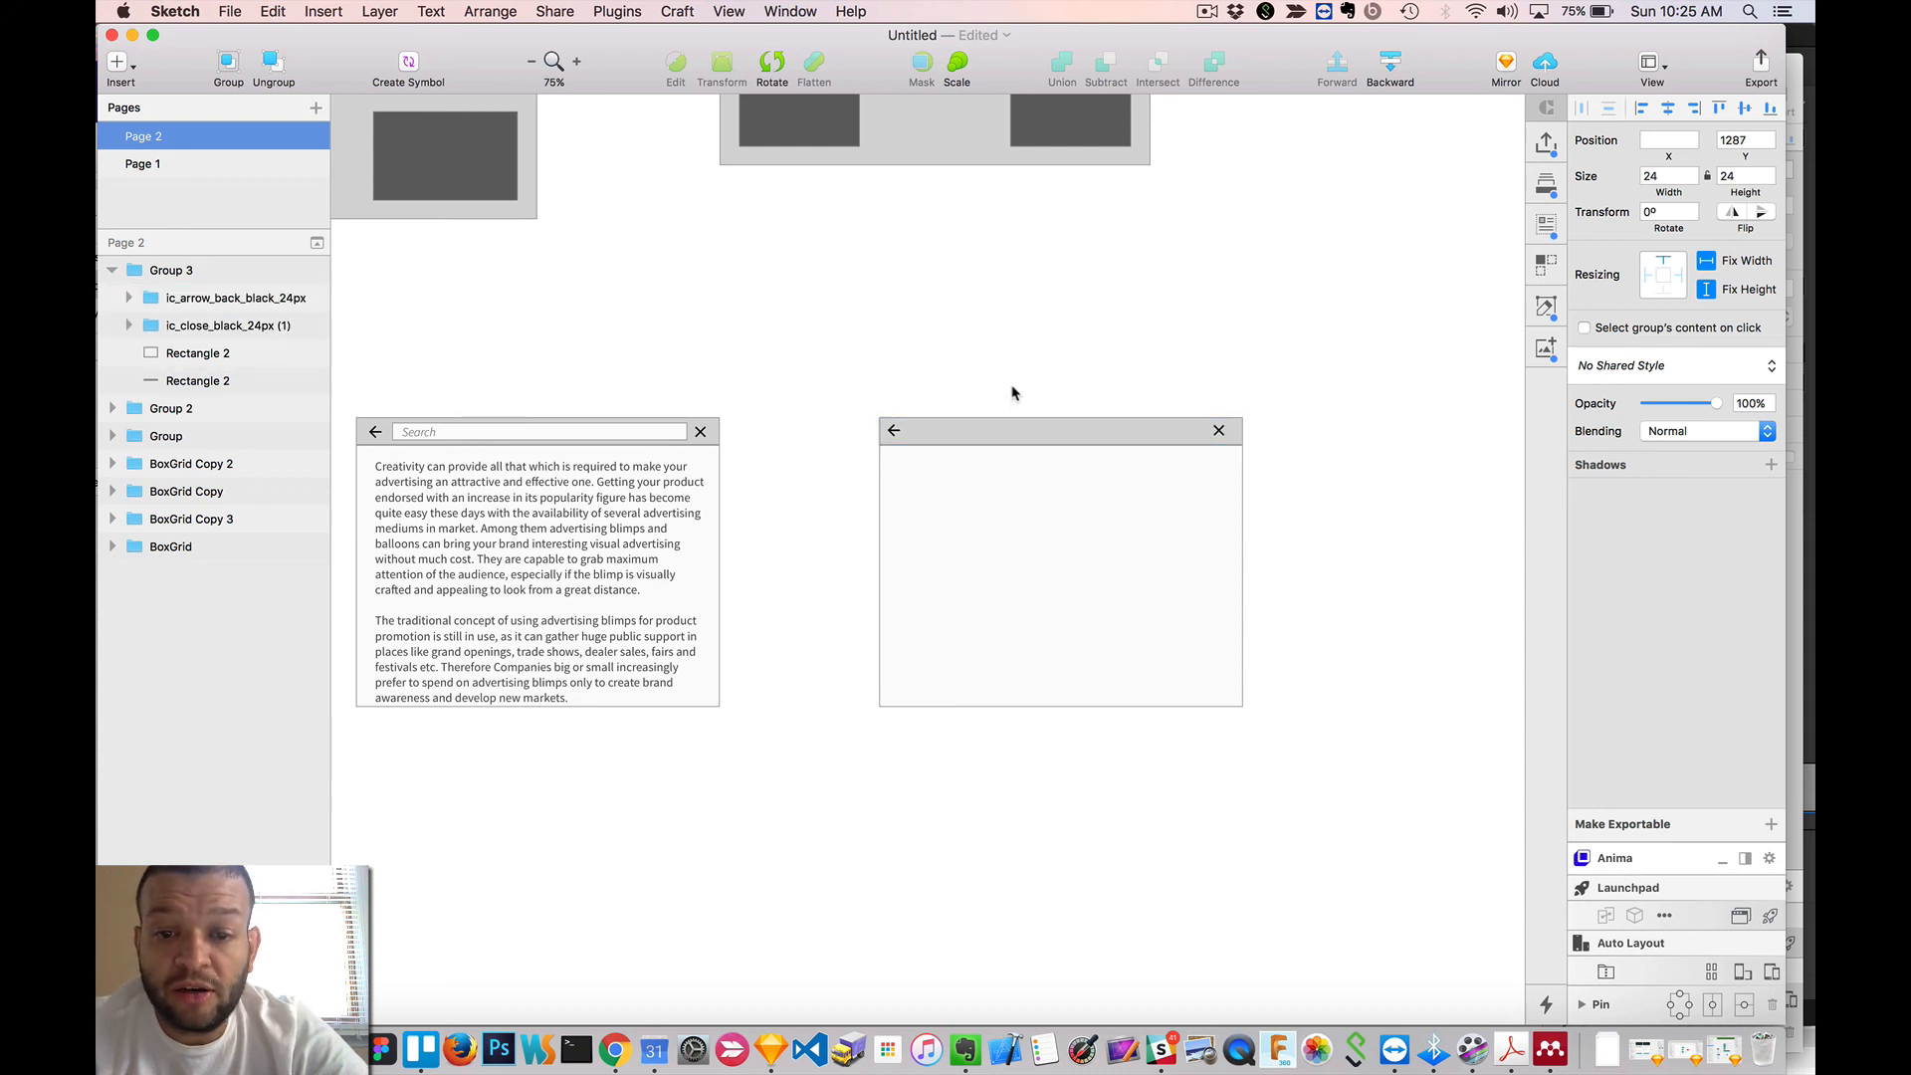
- Go through the fixed-size and anchor settings of the header's back-arrow icon and its close icon
double_click(892, 434)
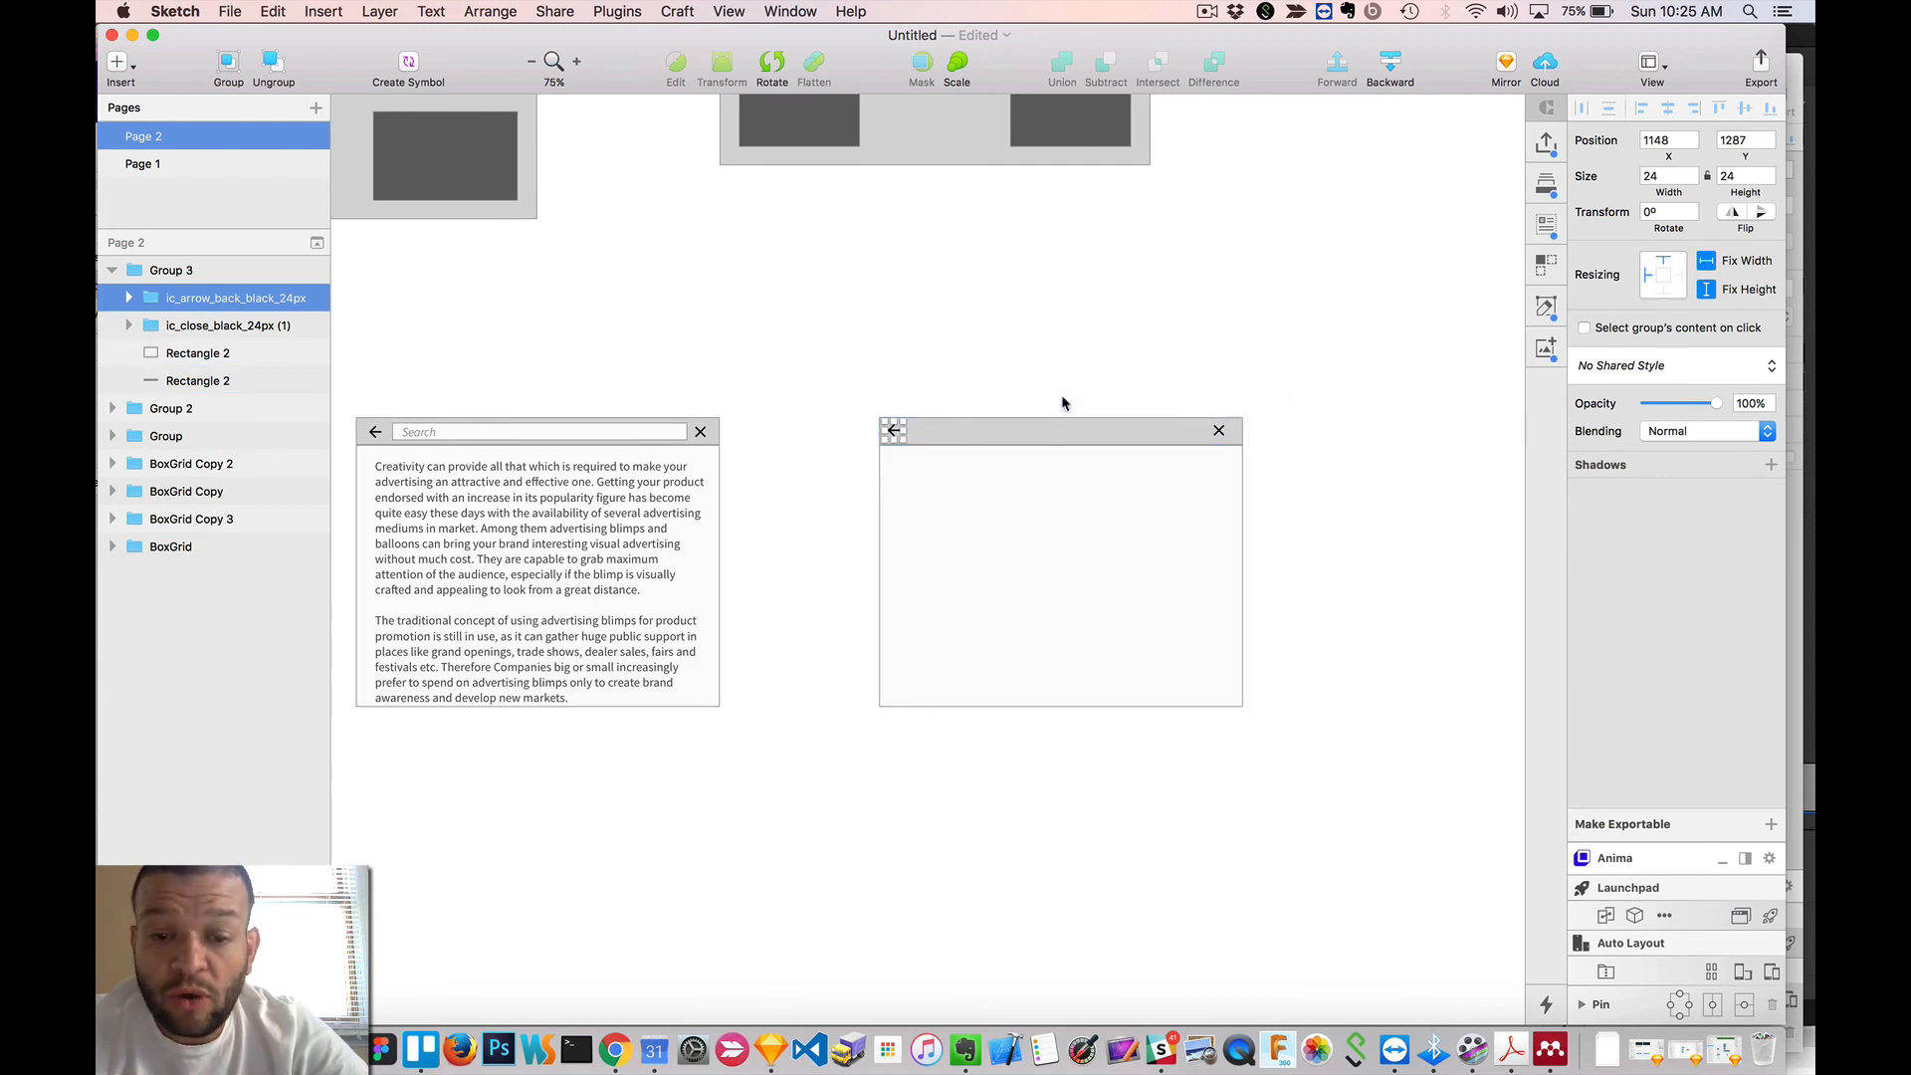
scroll(1061, 395, "up", 5)
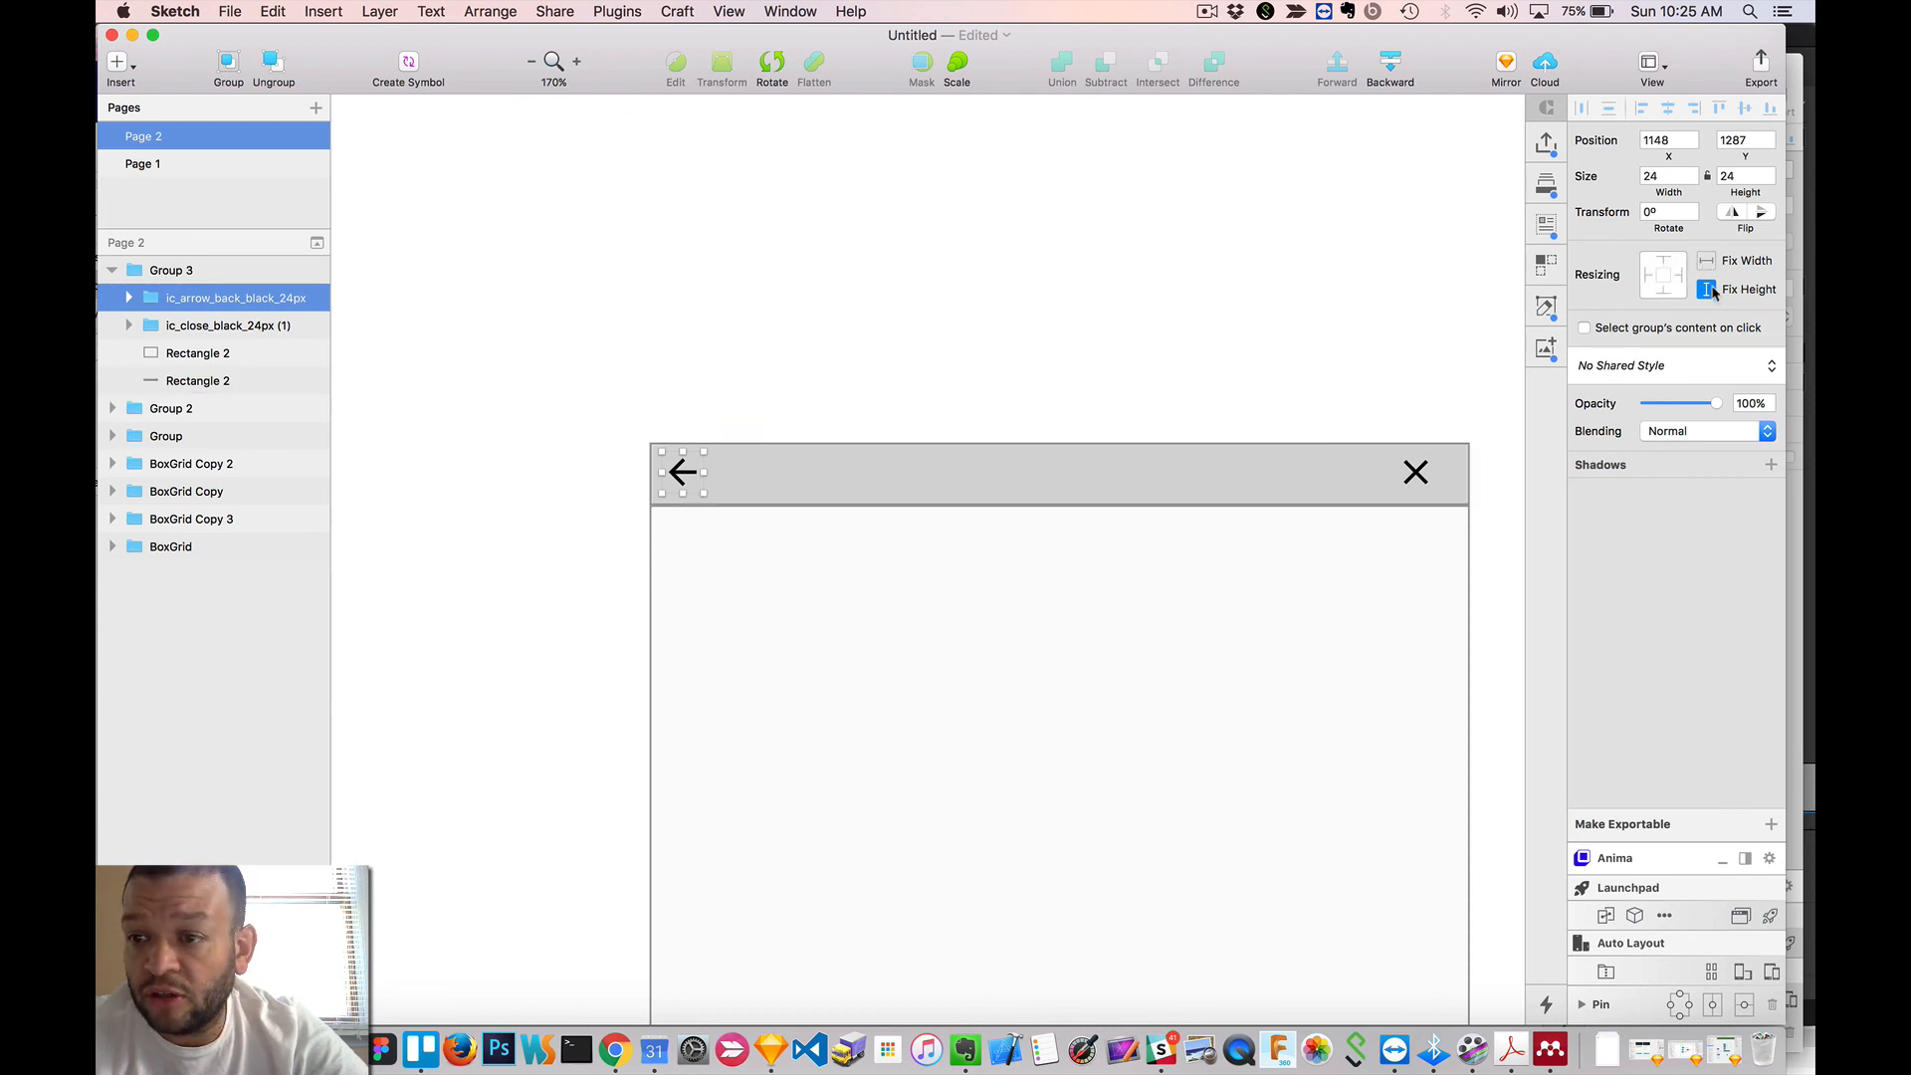
left_click(1211, 290)
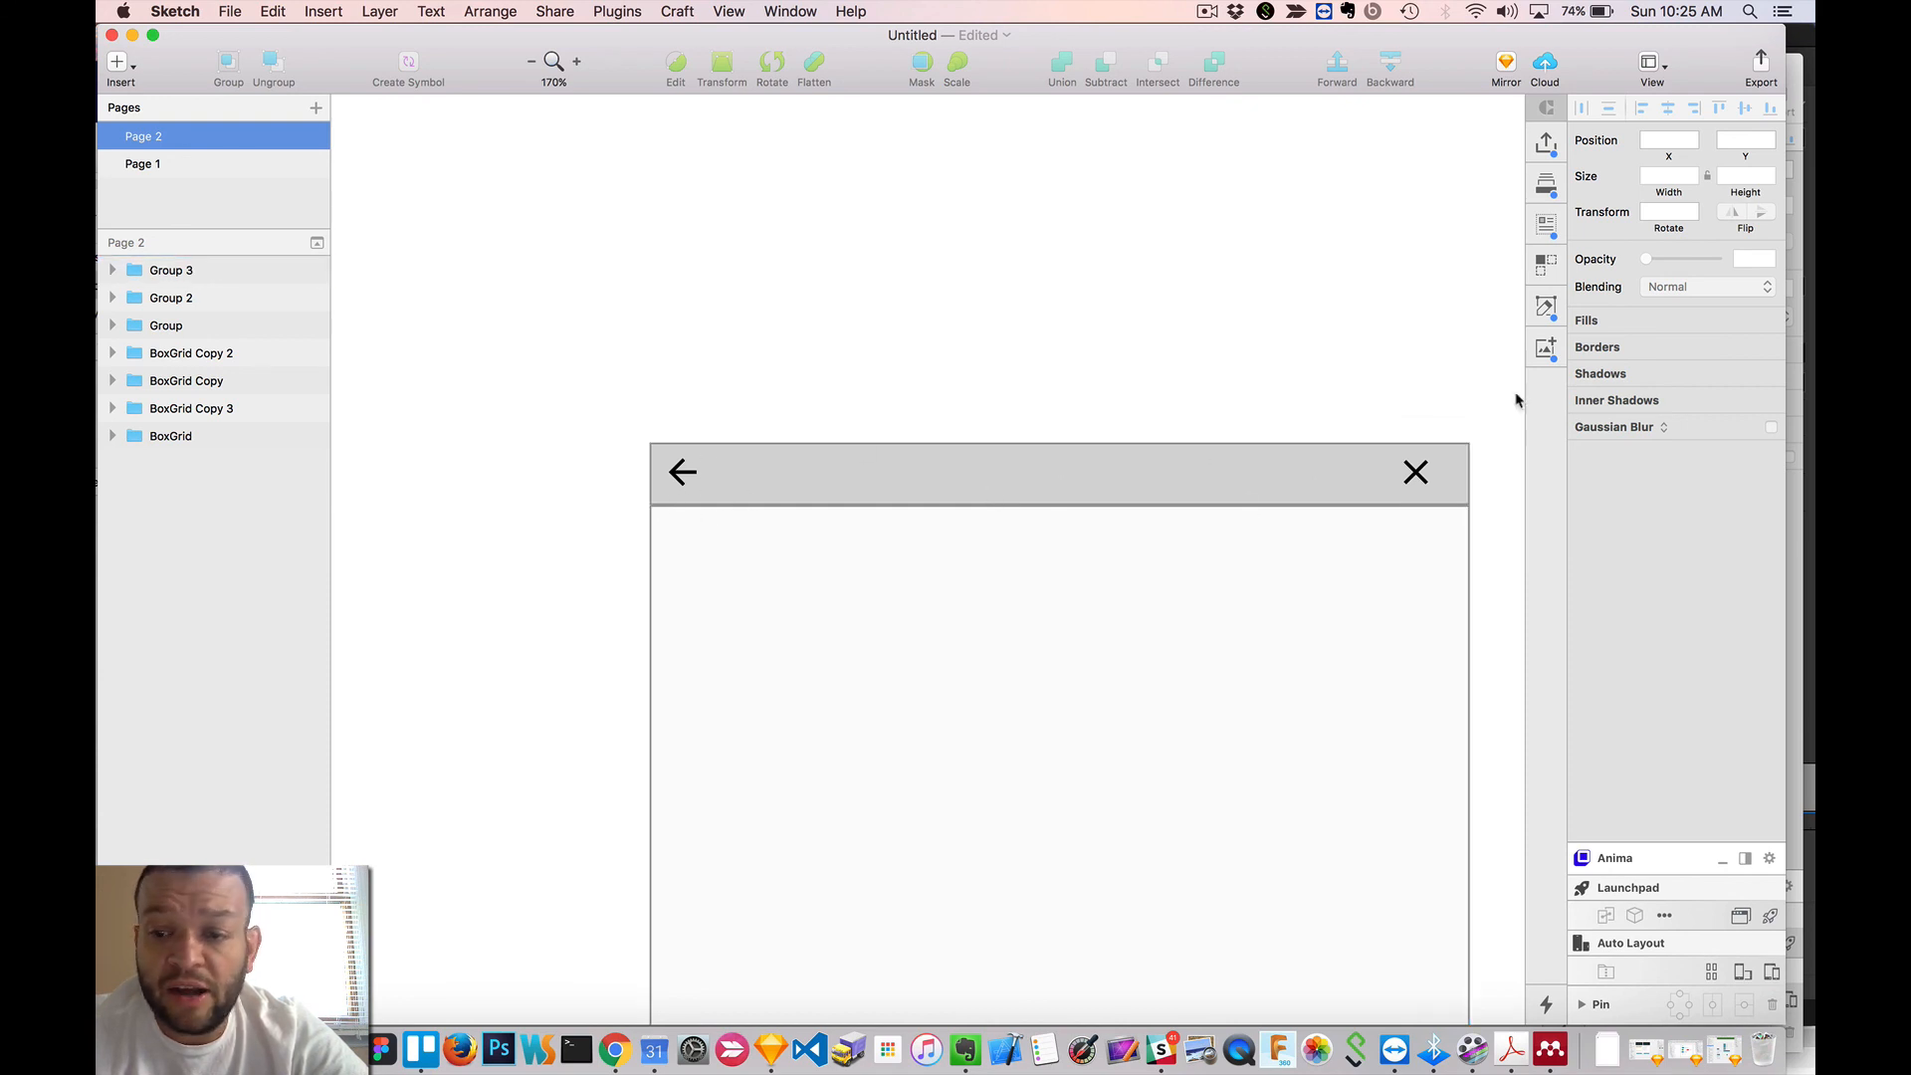
double_click(1415, 474)
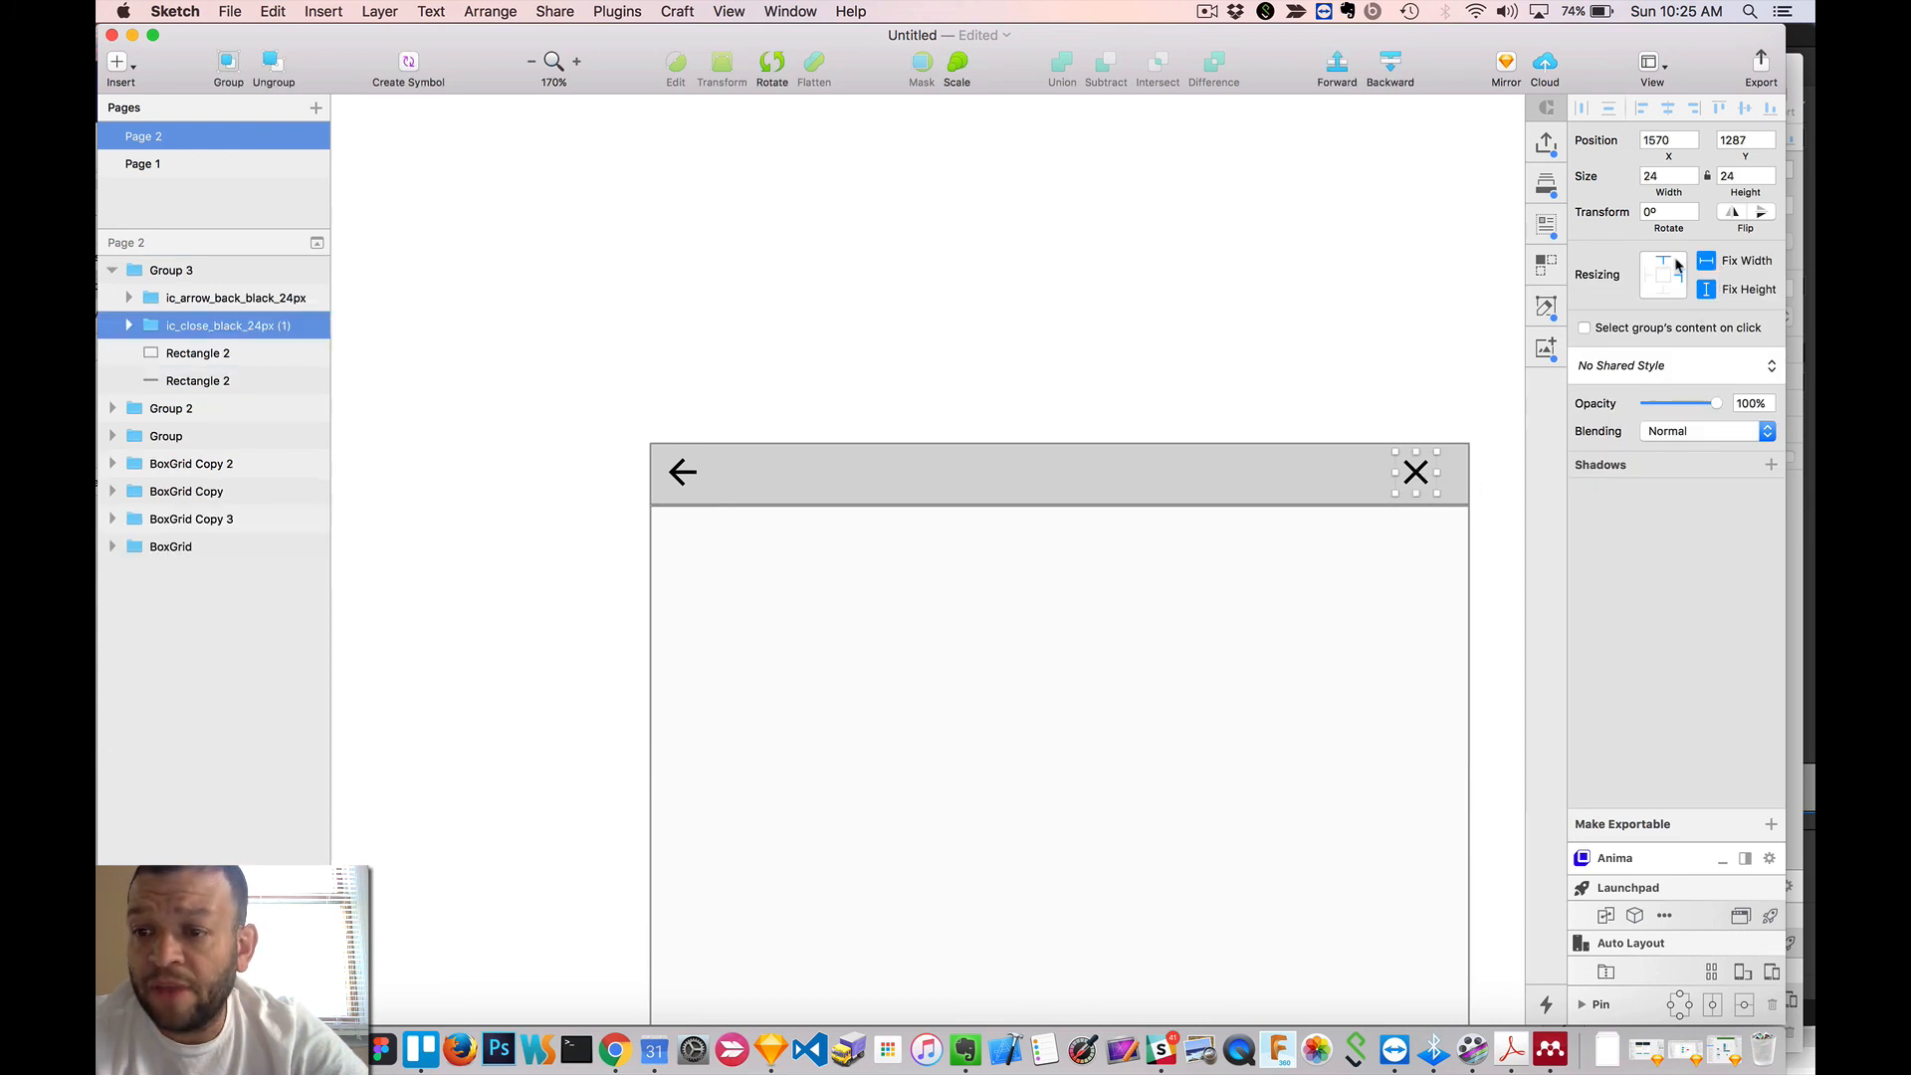
left_click(1129, 313)
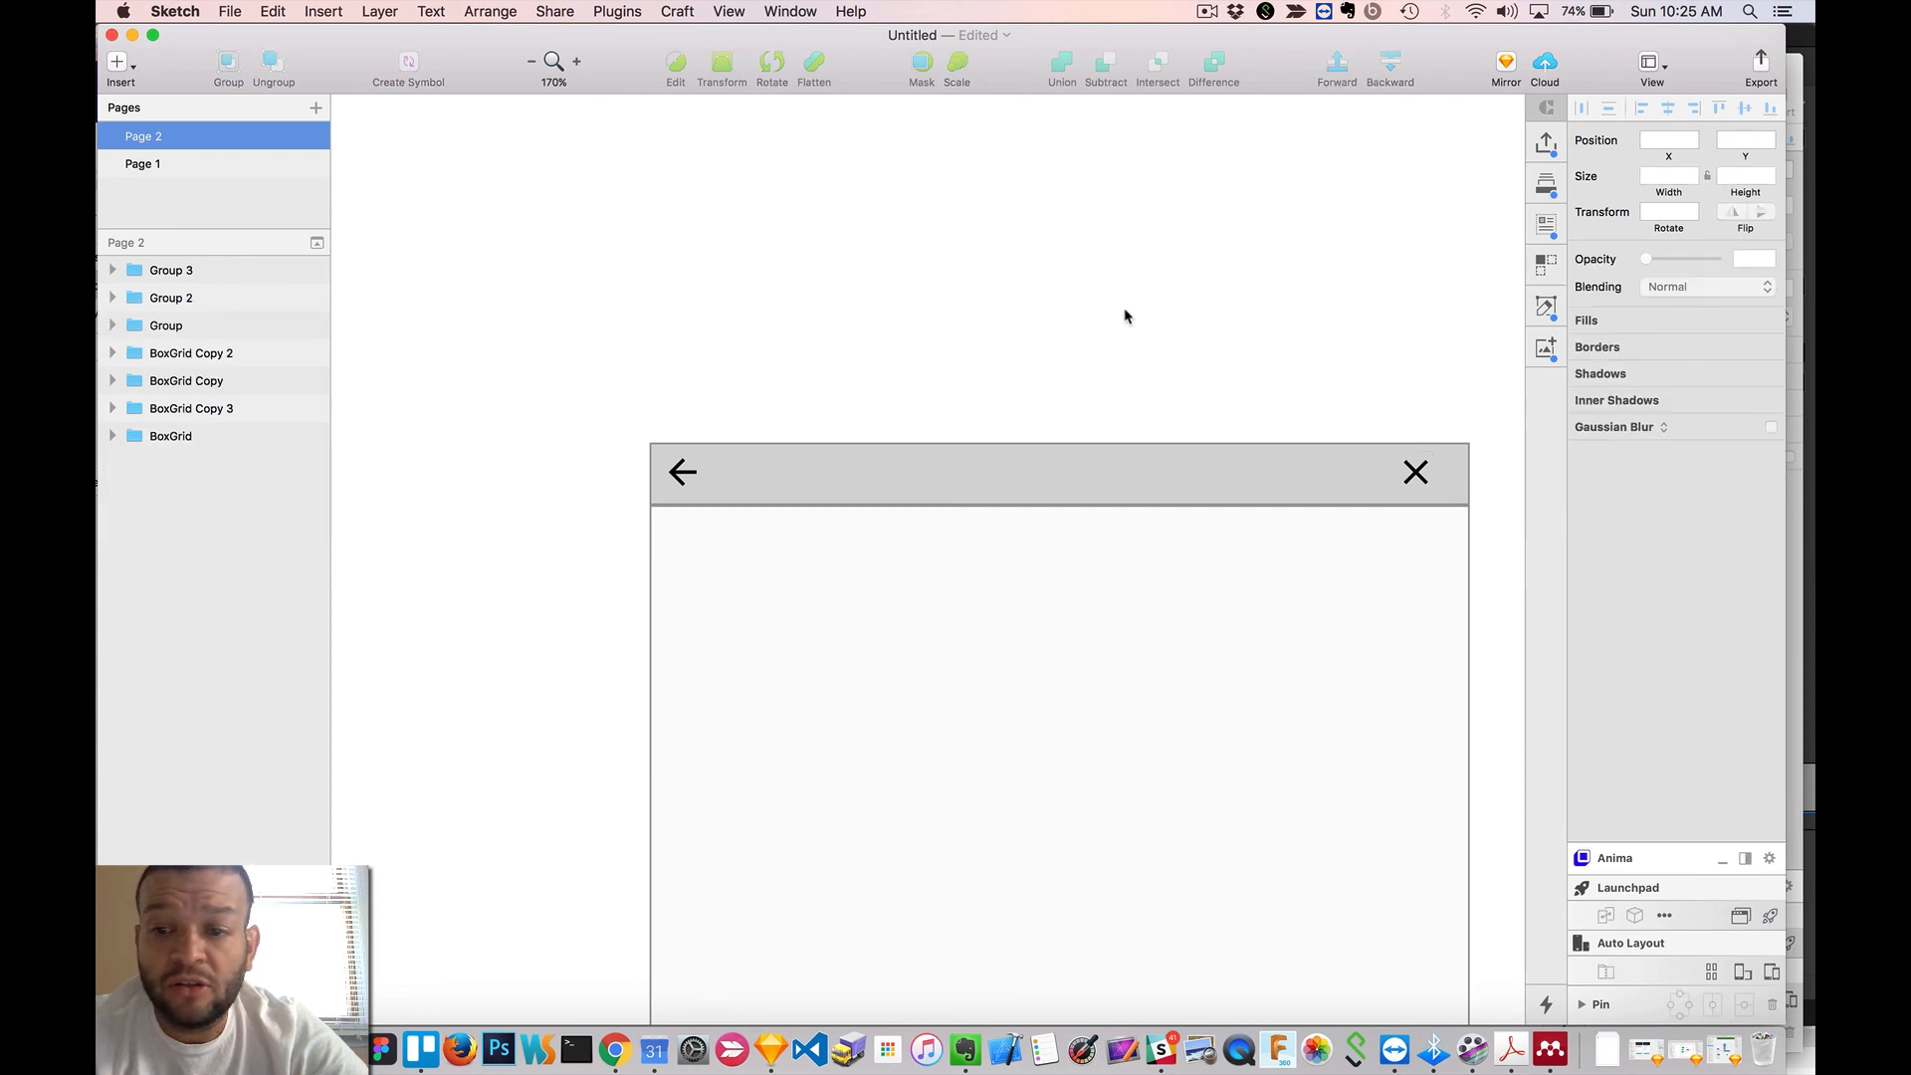
- Try resizing the rebuilt panel group from its right edge to test how the header icons behave
scroll(1034, 494, "down", 2)
scroll(1033, 494, "right", 2)
left_click(1033, 494)
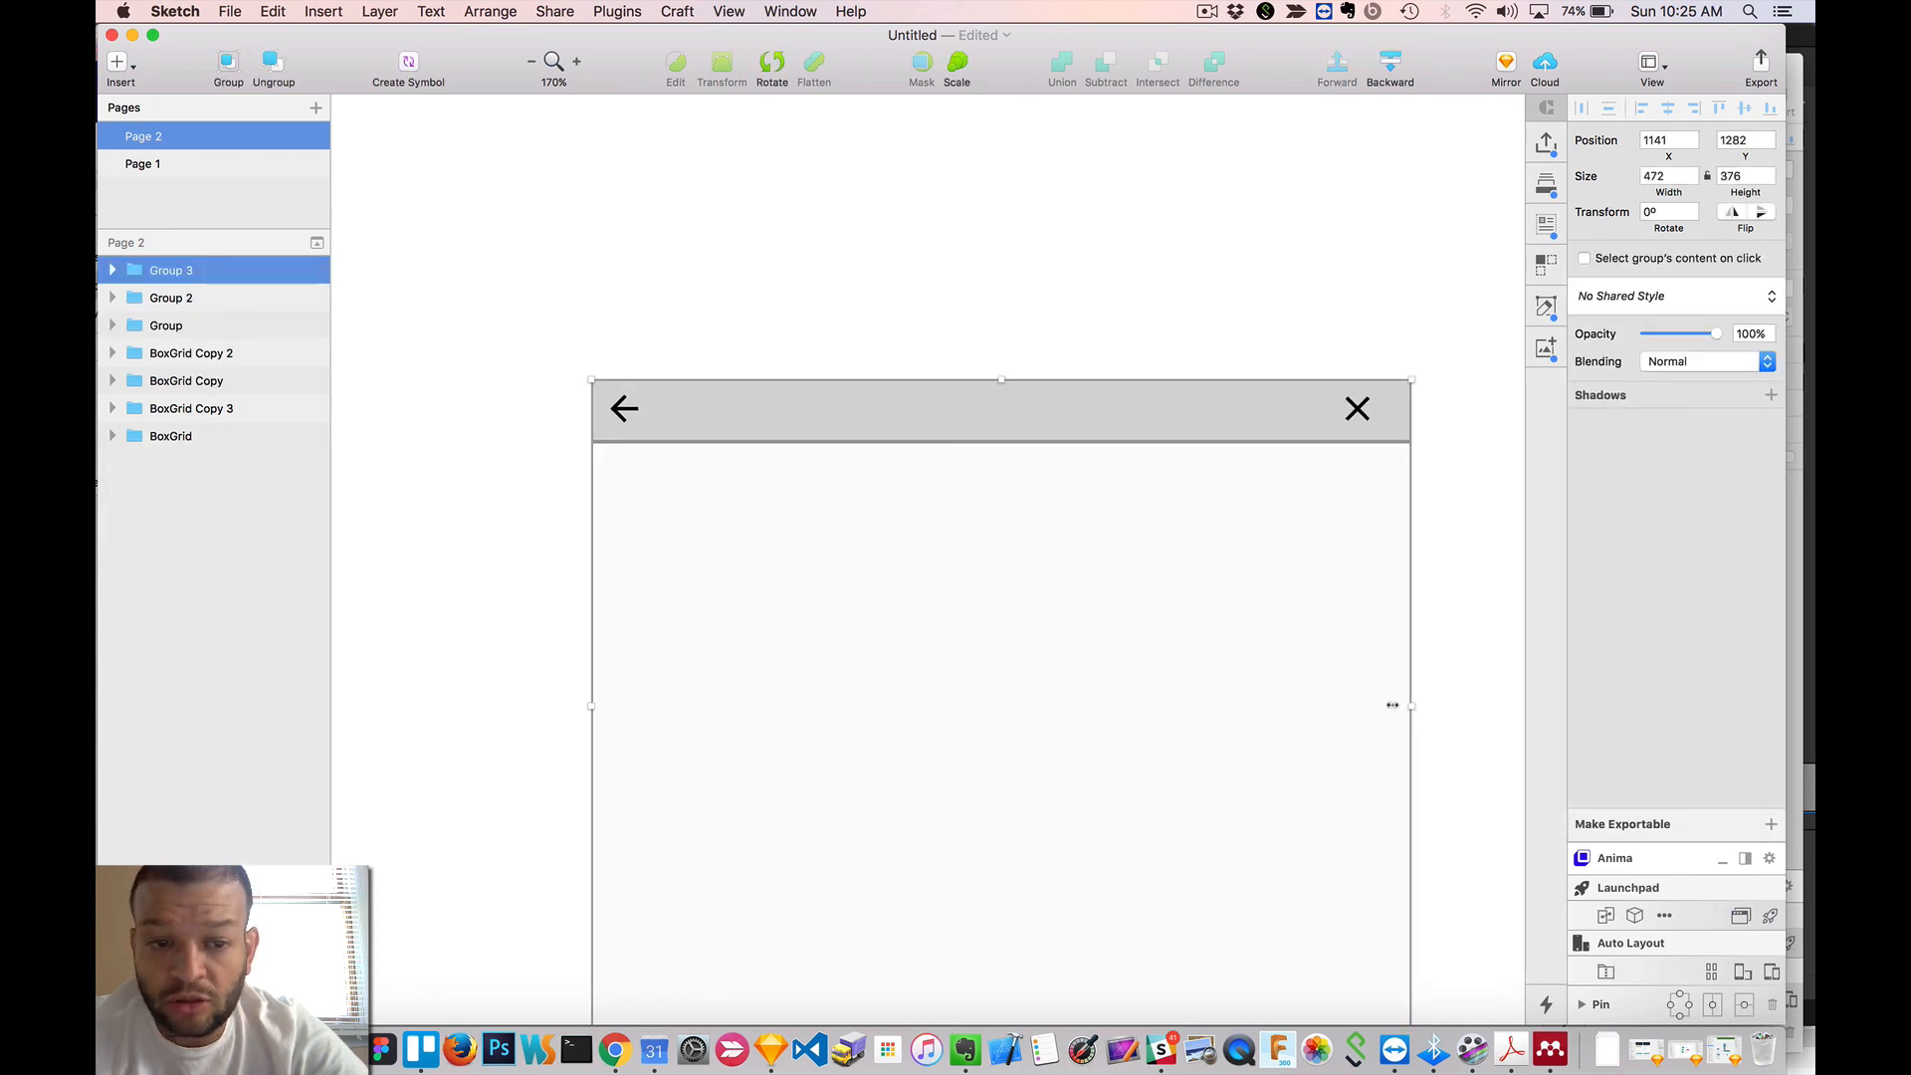
left_click_drag(1392, 705, 1310, 790)
- Set the back-arrow icon's resizing to fixed width and fixed height, anchored to the left and top
double_click(624, 409)
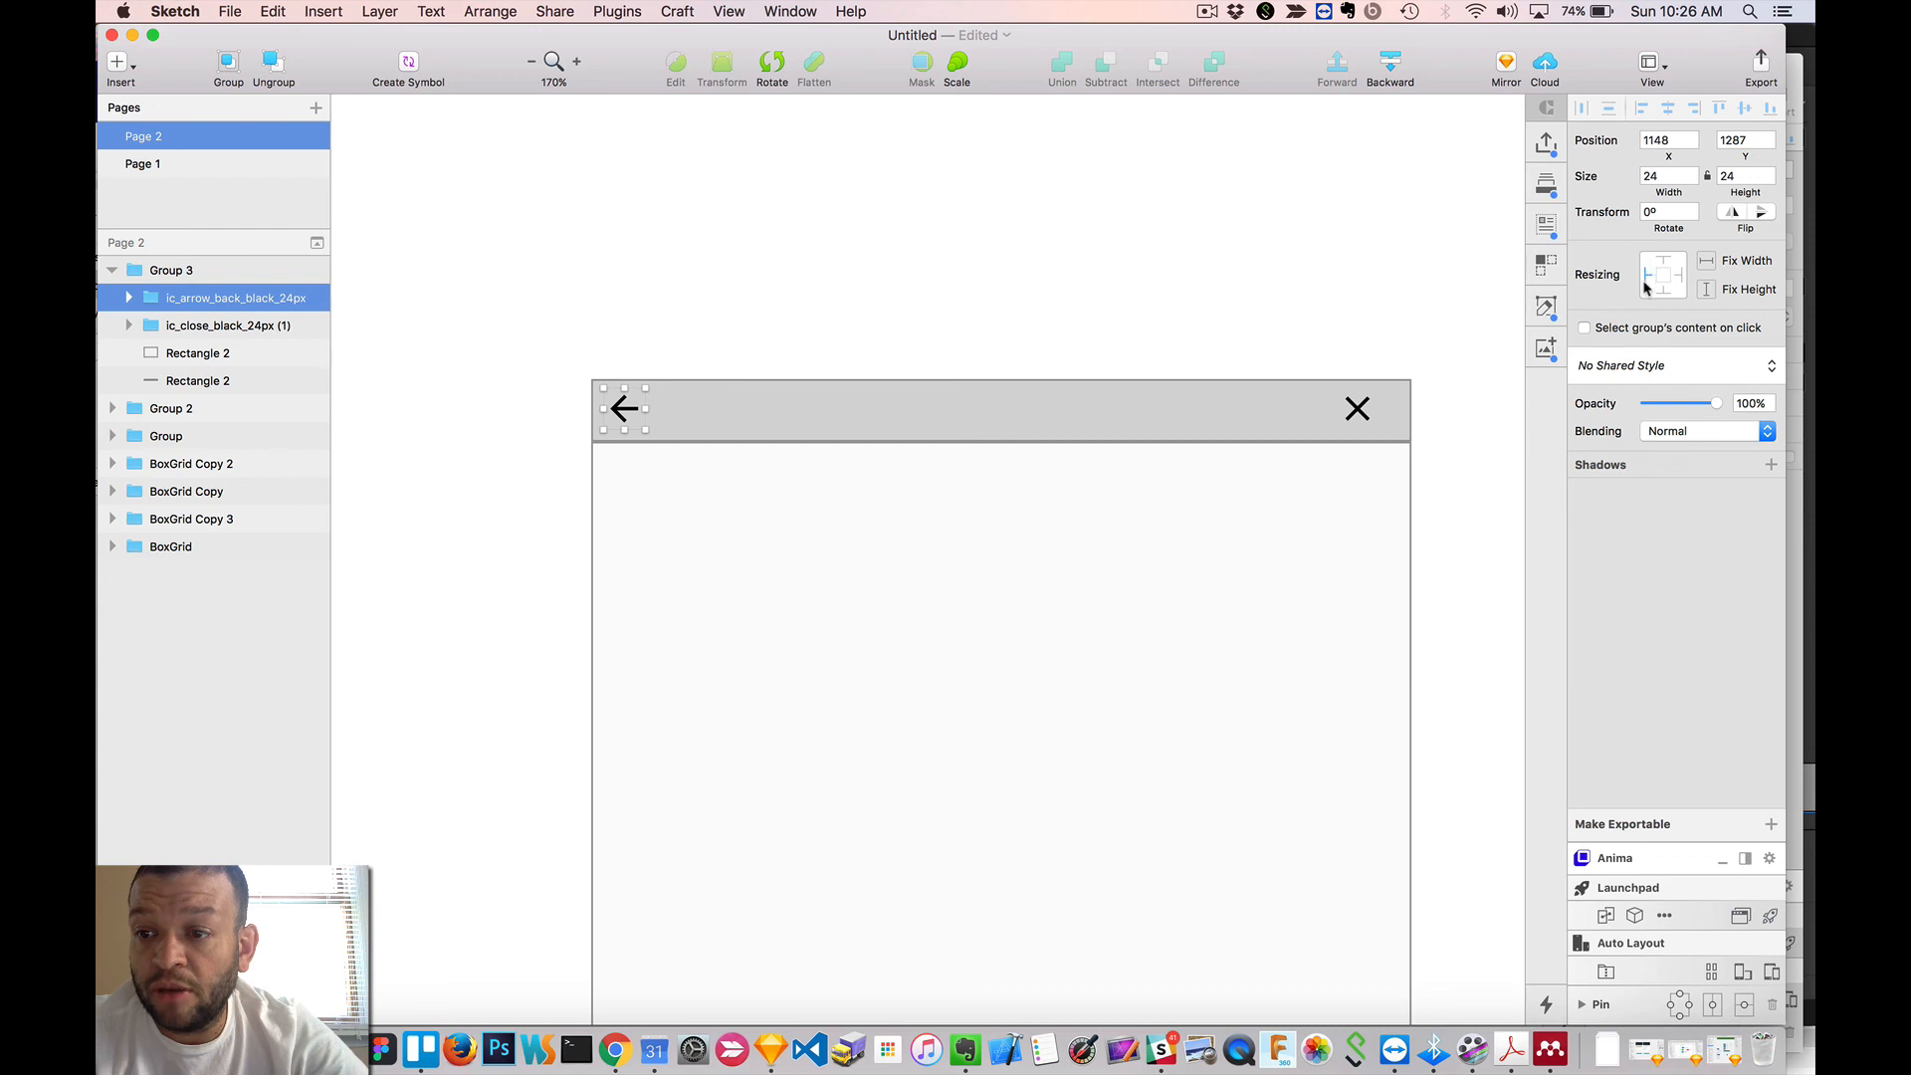
left_click(1709, 262)
left_click(1246, 298)
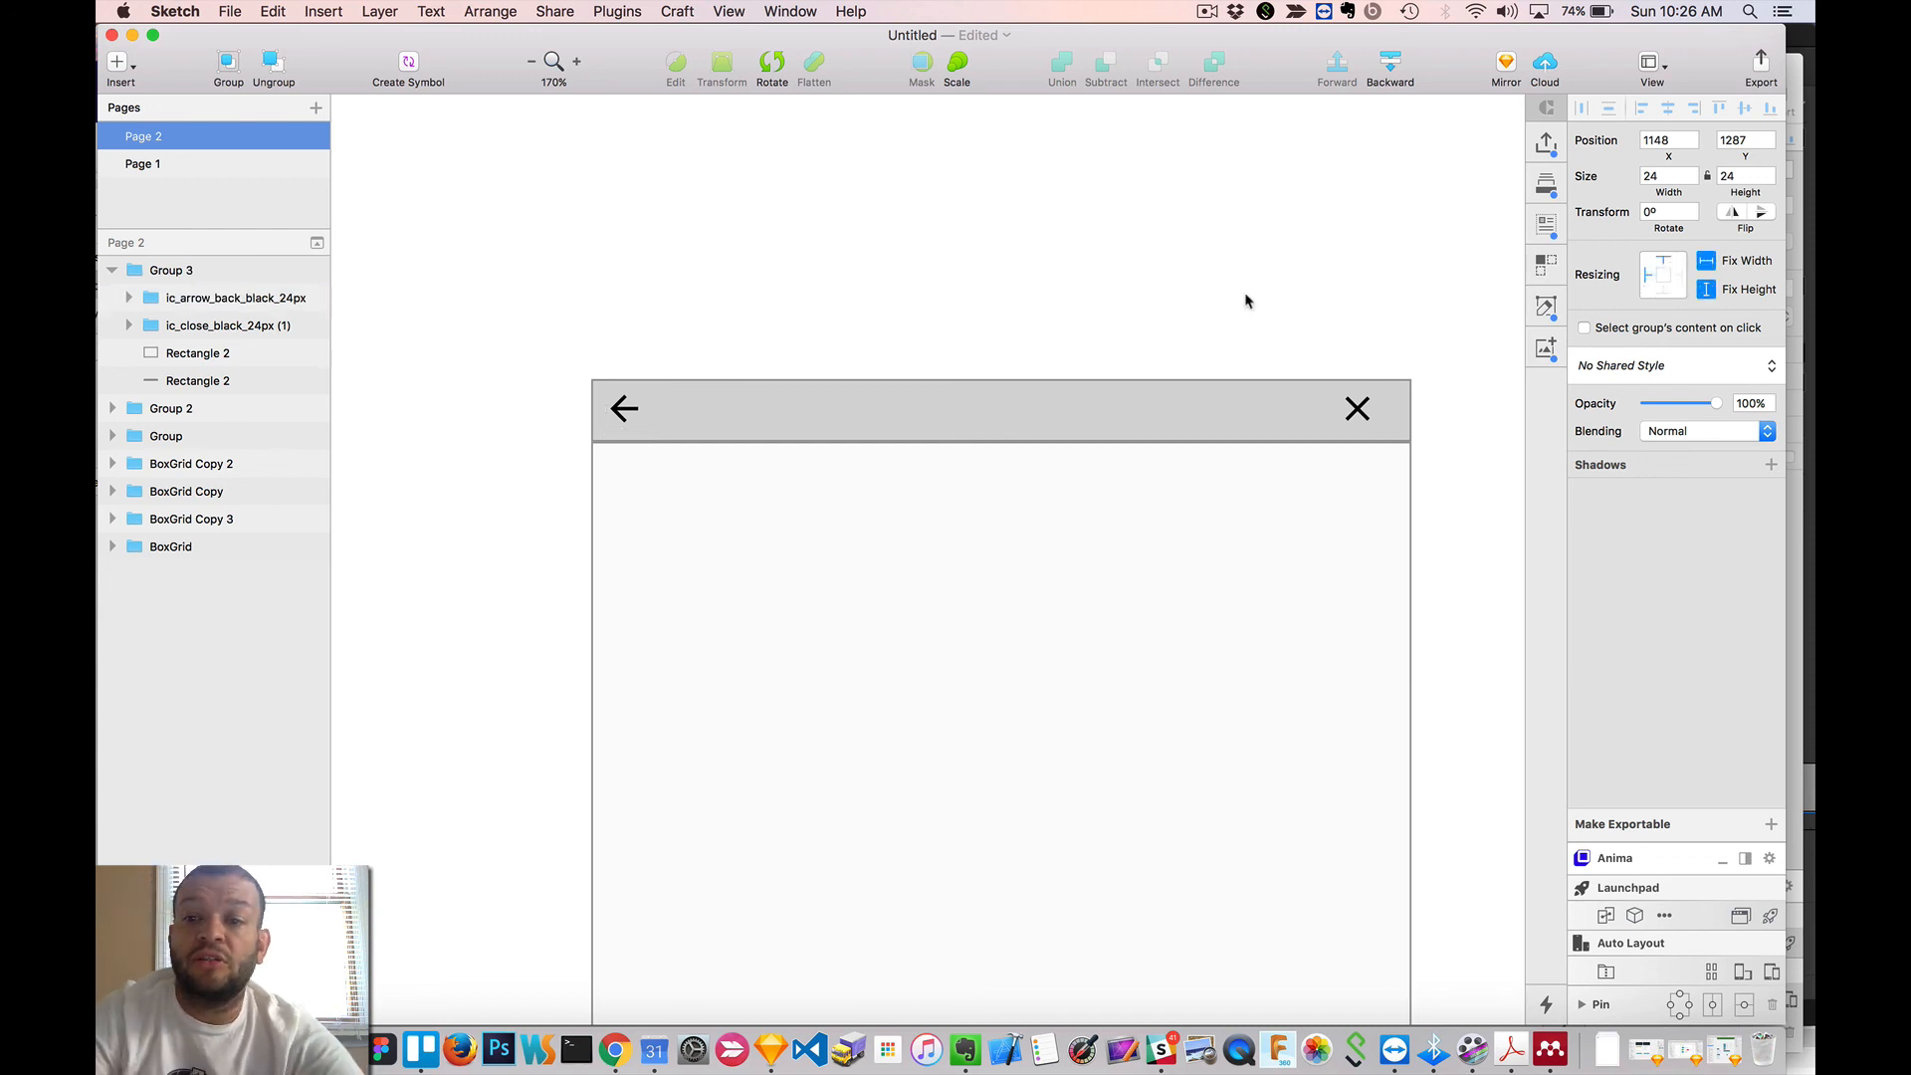
- Narrow the rebuilt panel group from its right edge to a width of 454
left_click(1407, 641)
scroll(1394, 791, "down", 3)
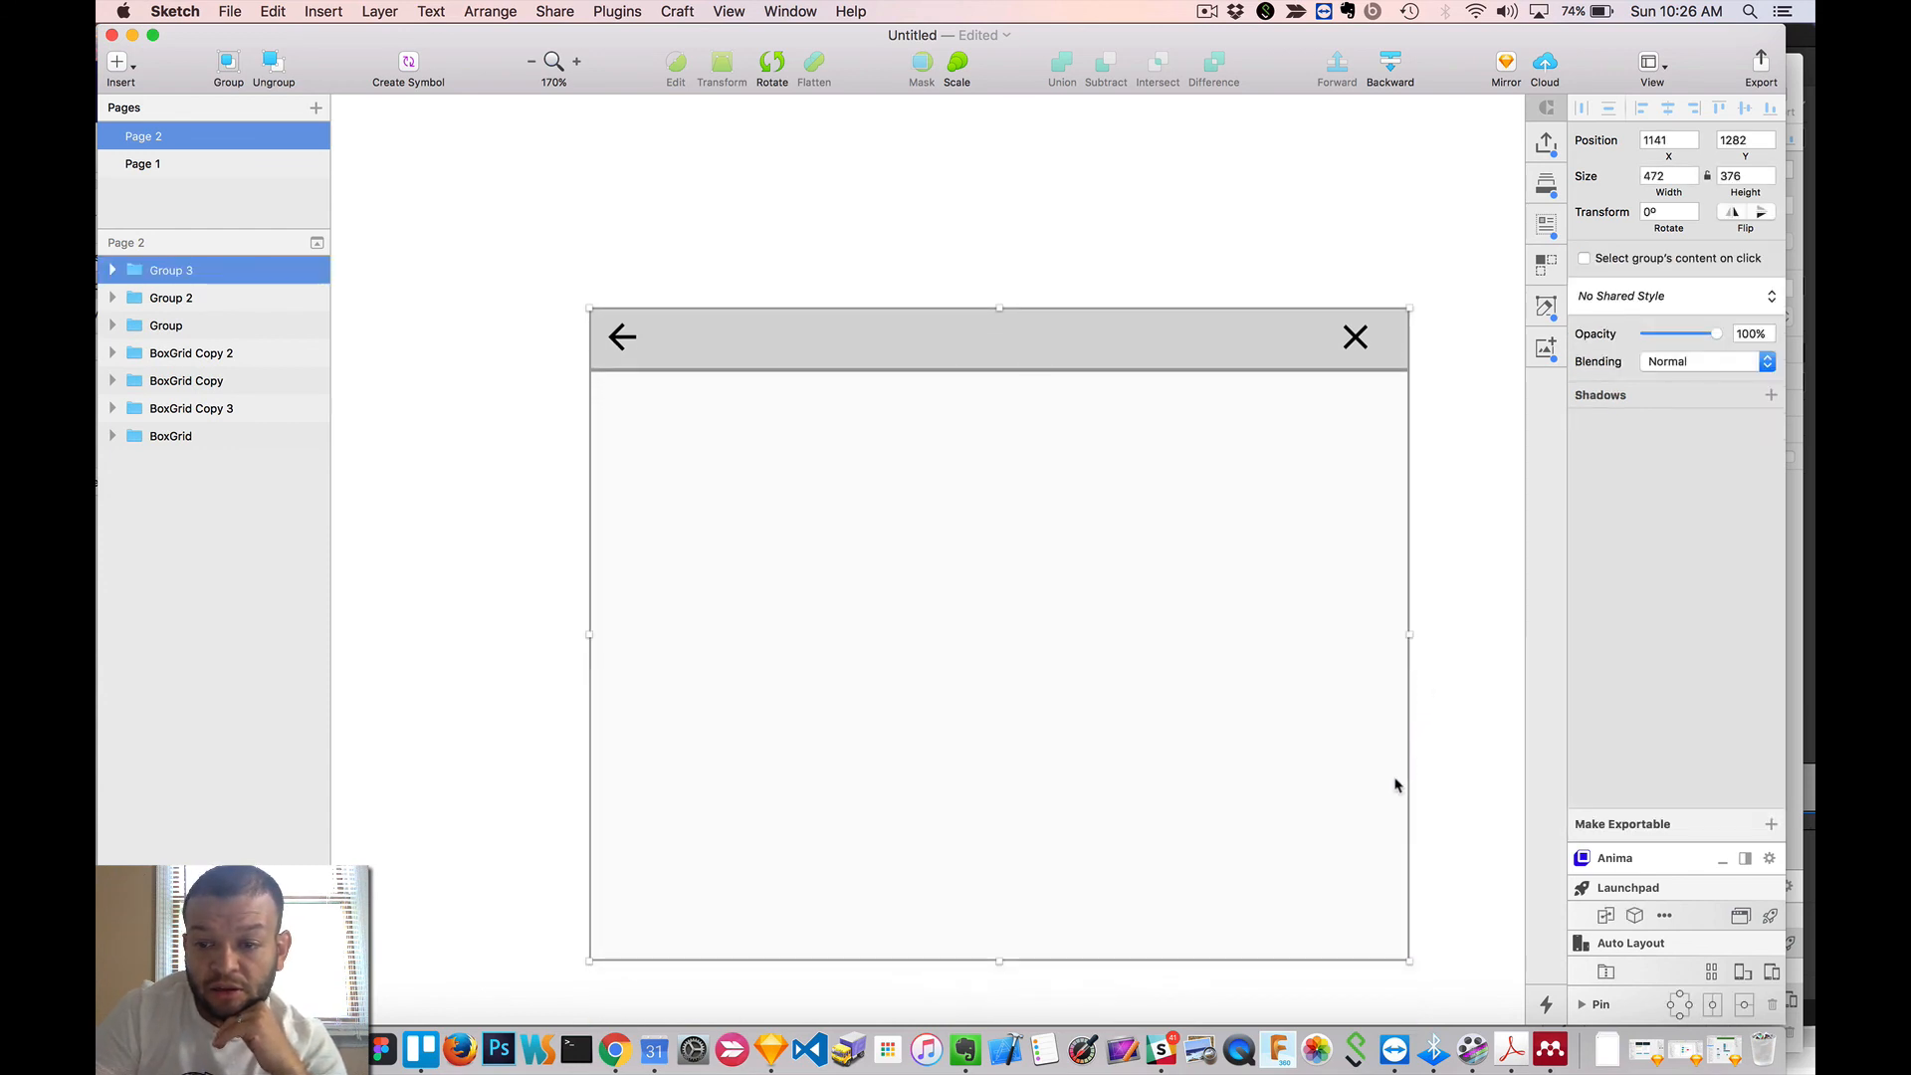
left_click_drag(1411, 633, 1379, 599)
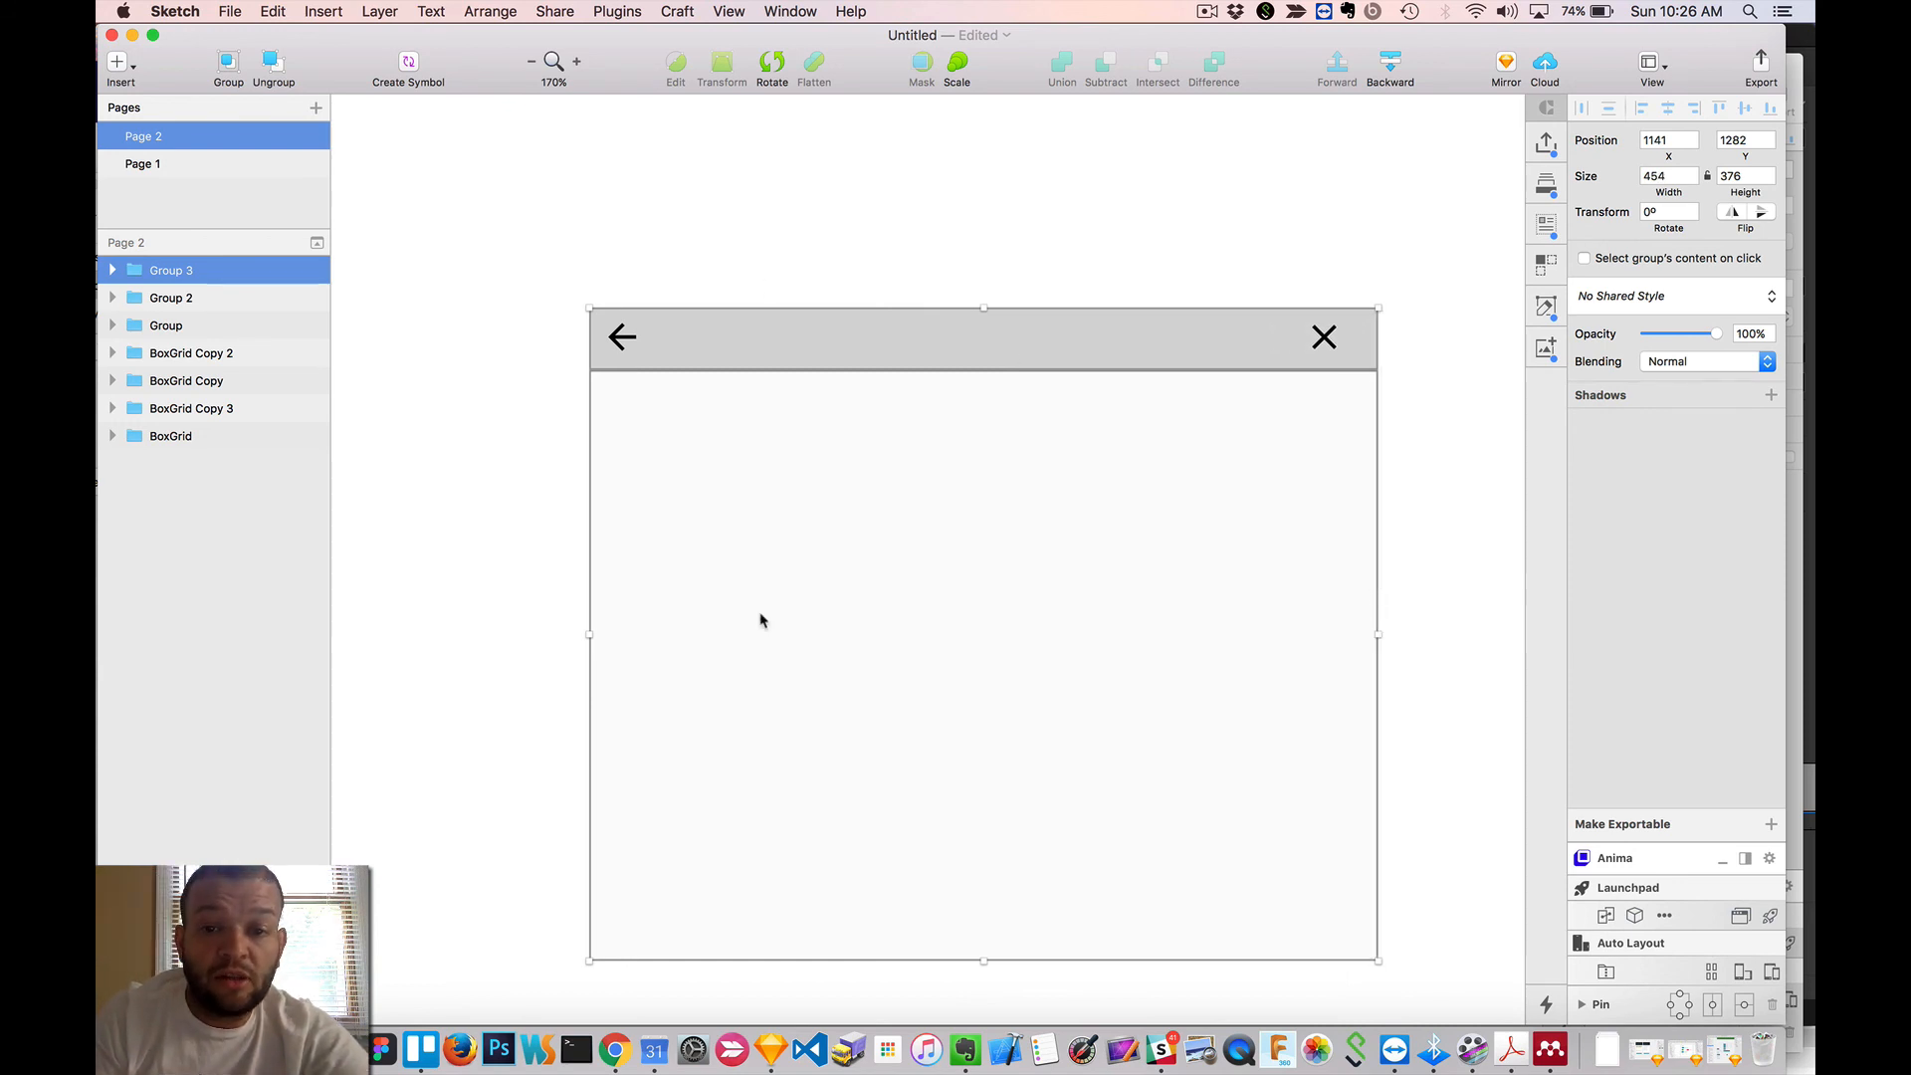
- Add a text box about 422 wide over the panel's body rectangle, inside the group
double_click(764, 464)
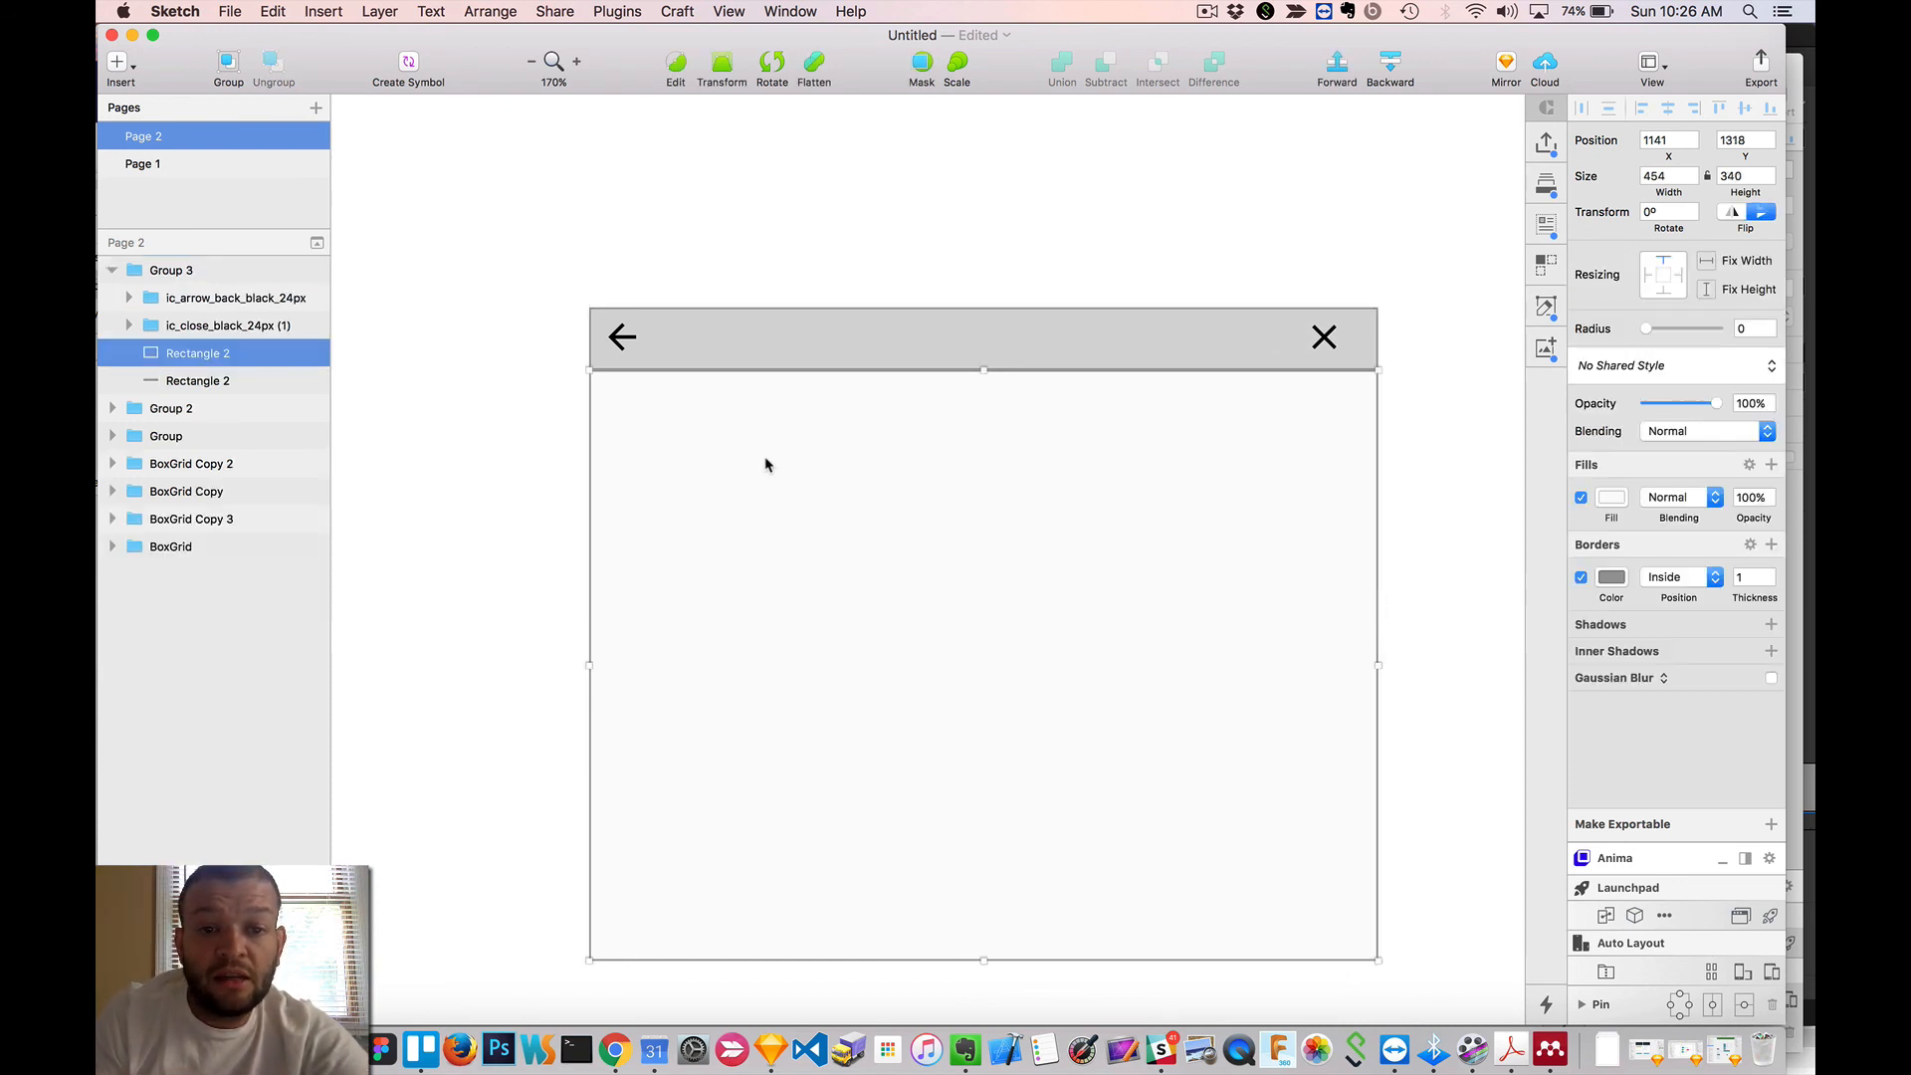
left_click(121, 64)
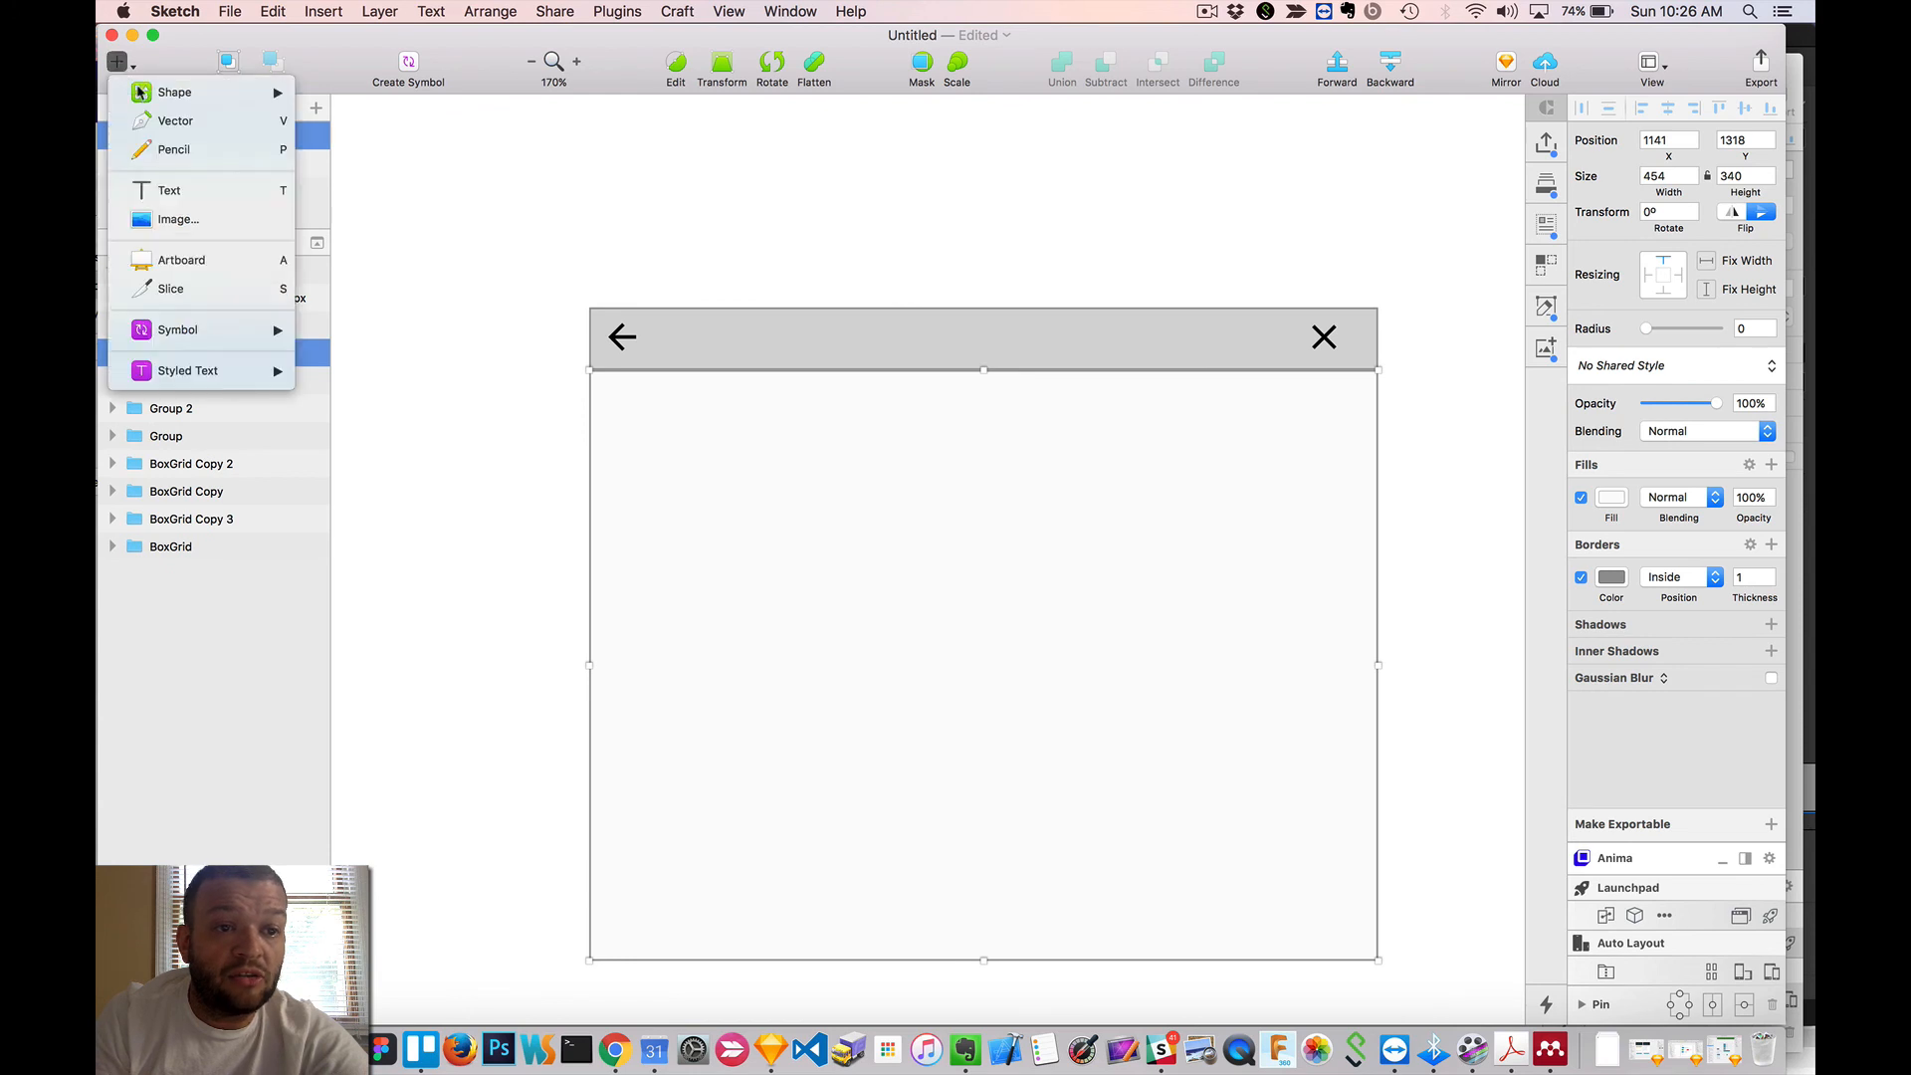
left_click(184, 197)
left_click_drag(617, 404, 1350, 960)
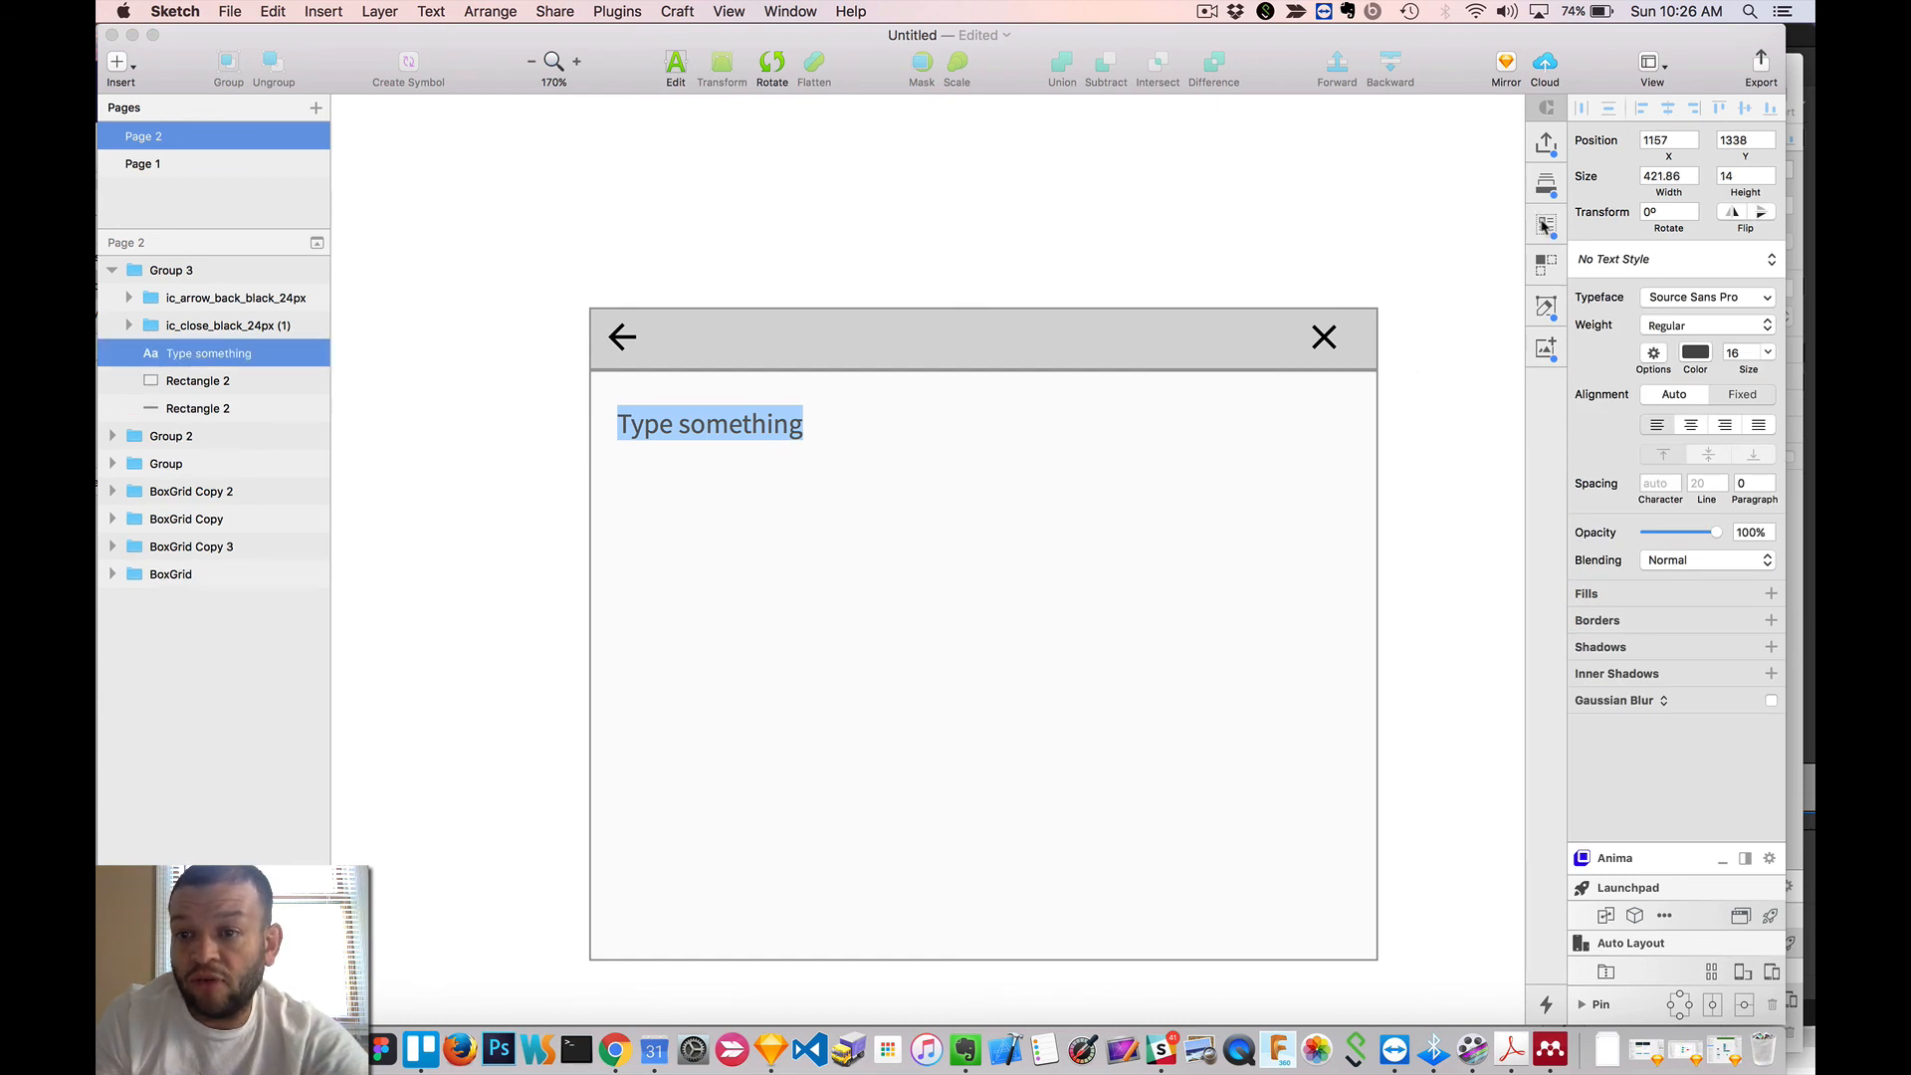
- Exit text editing and fill the new text box with Advertising article sample text
left_click(1545, 225)
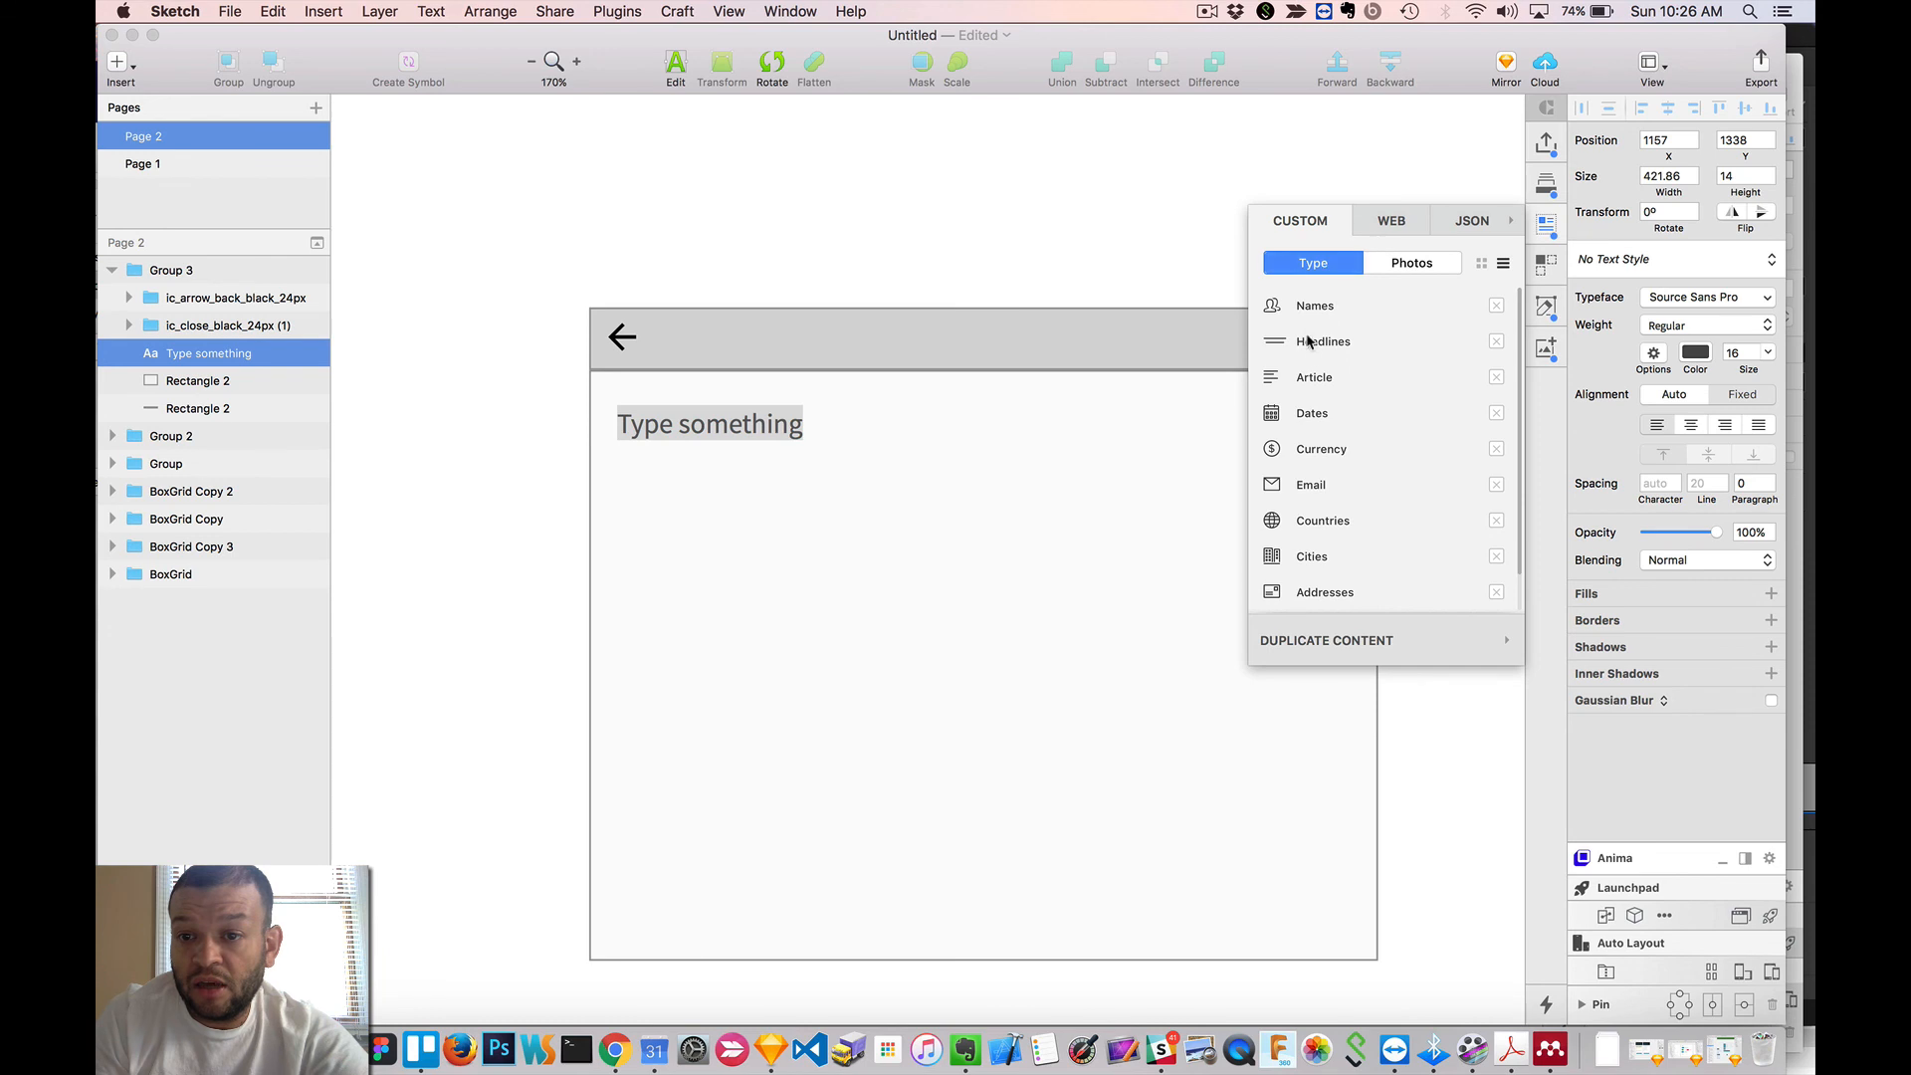
mouse_move(1310, 379)
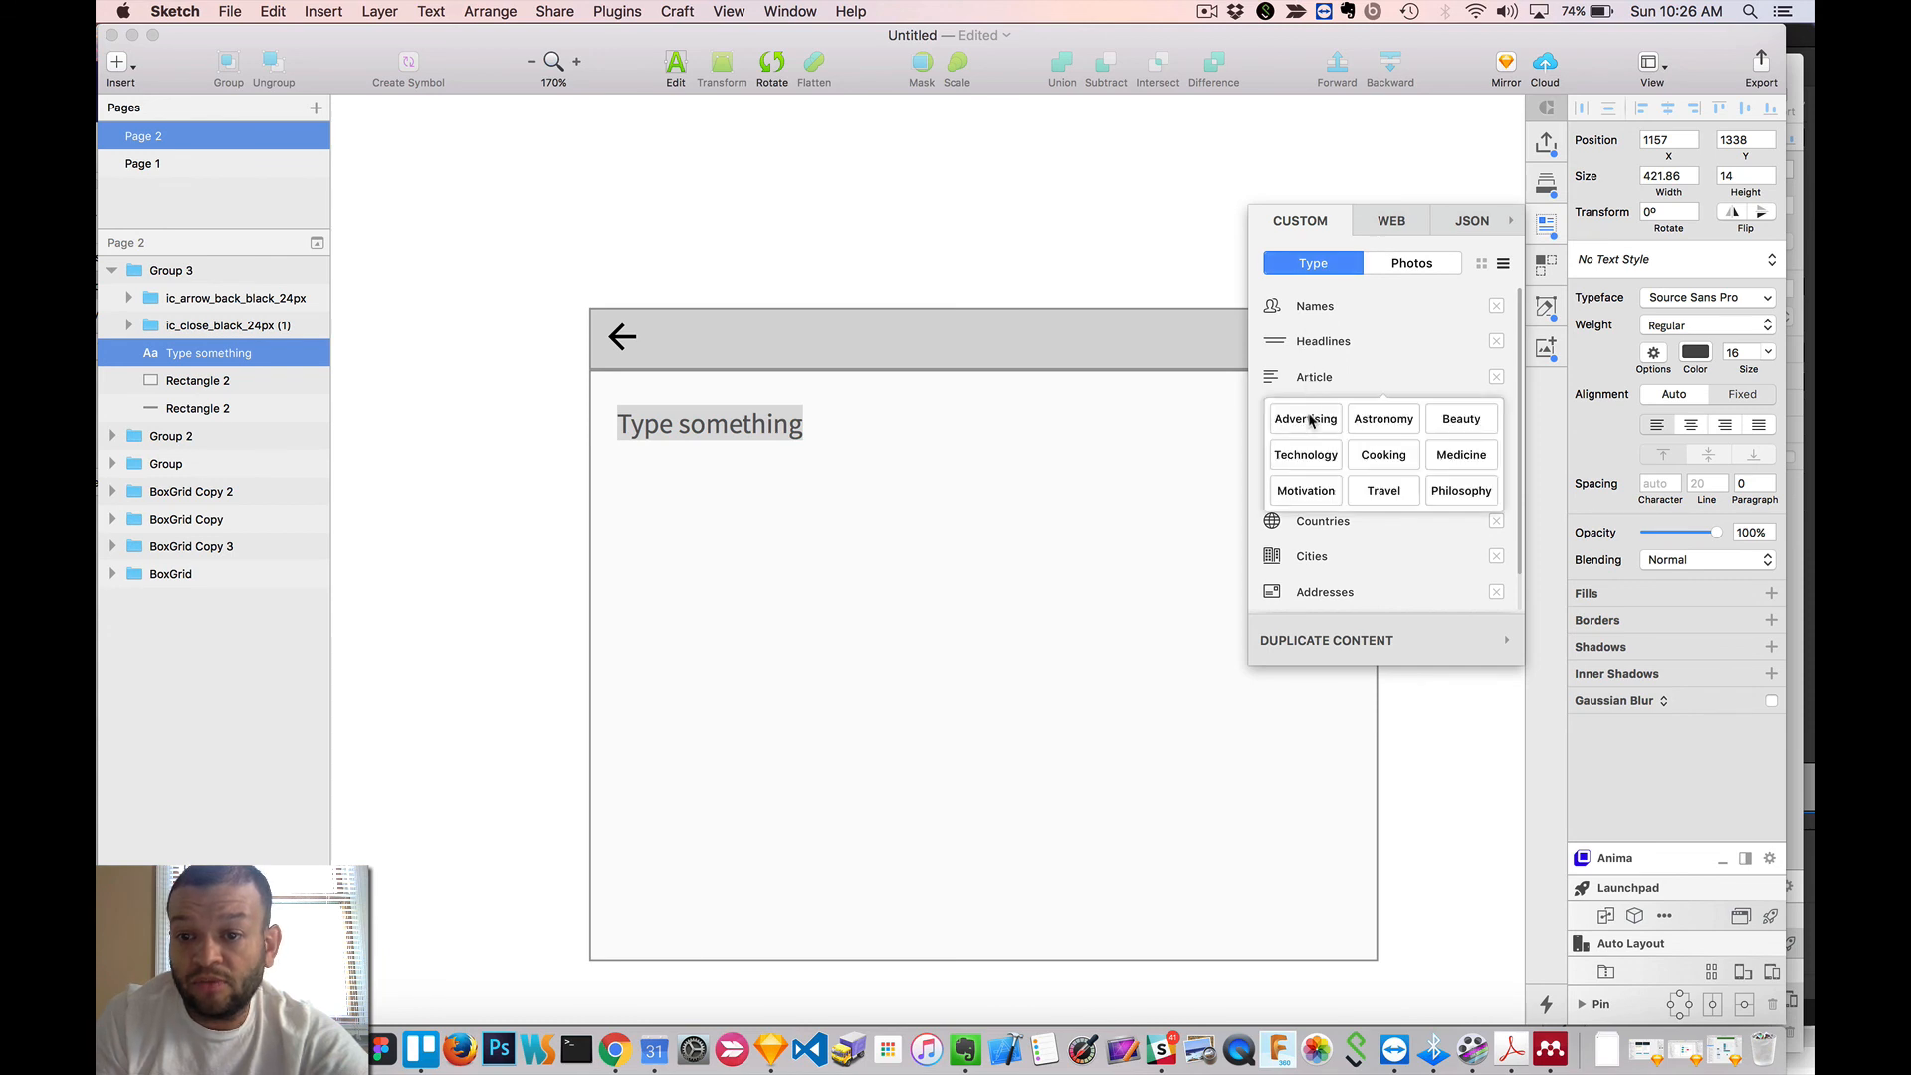
left_click(1310, 420)
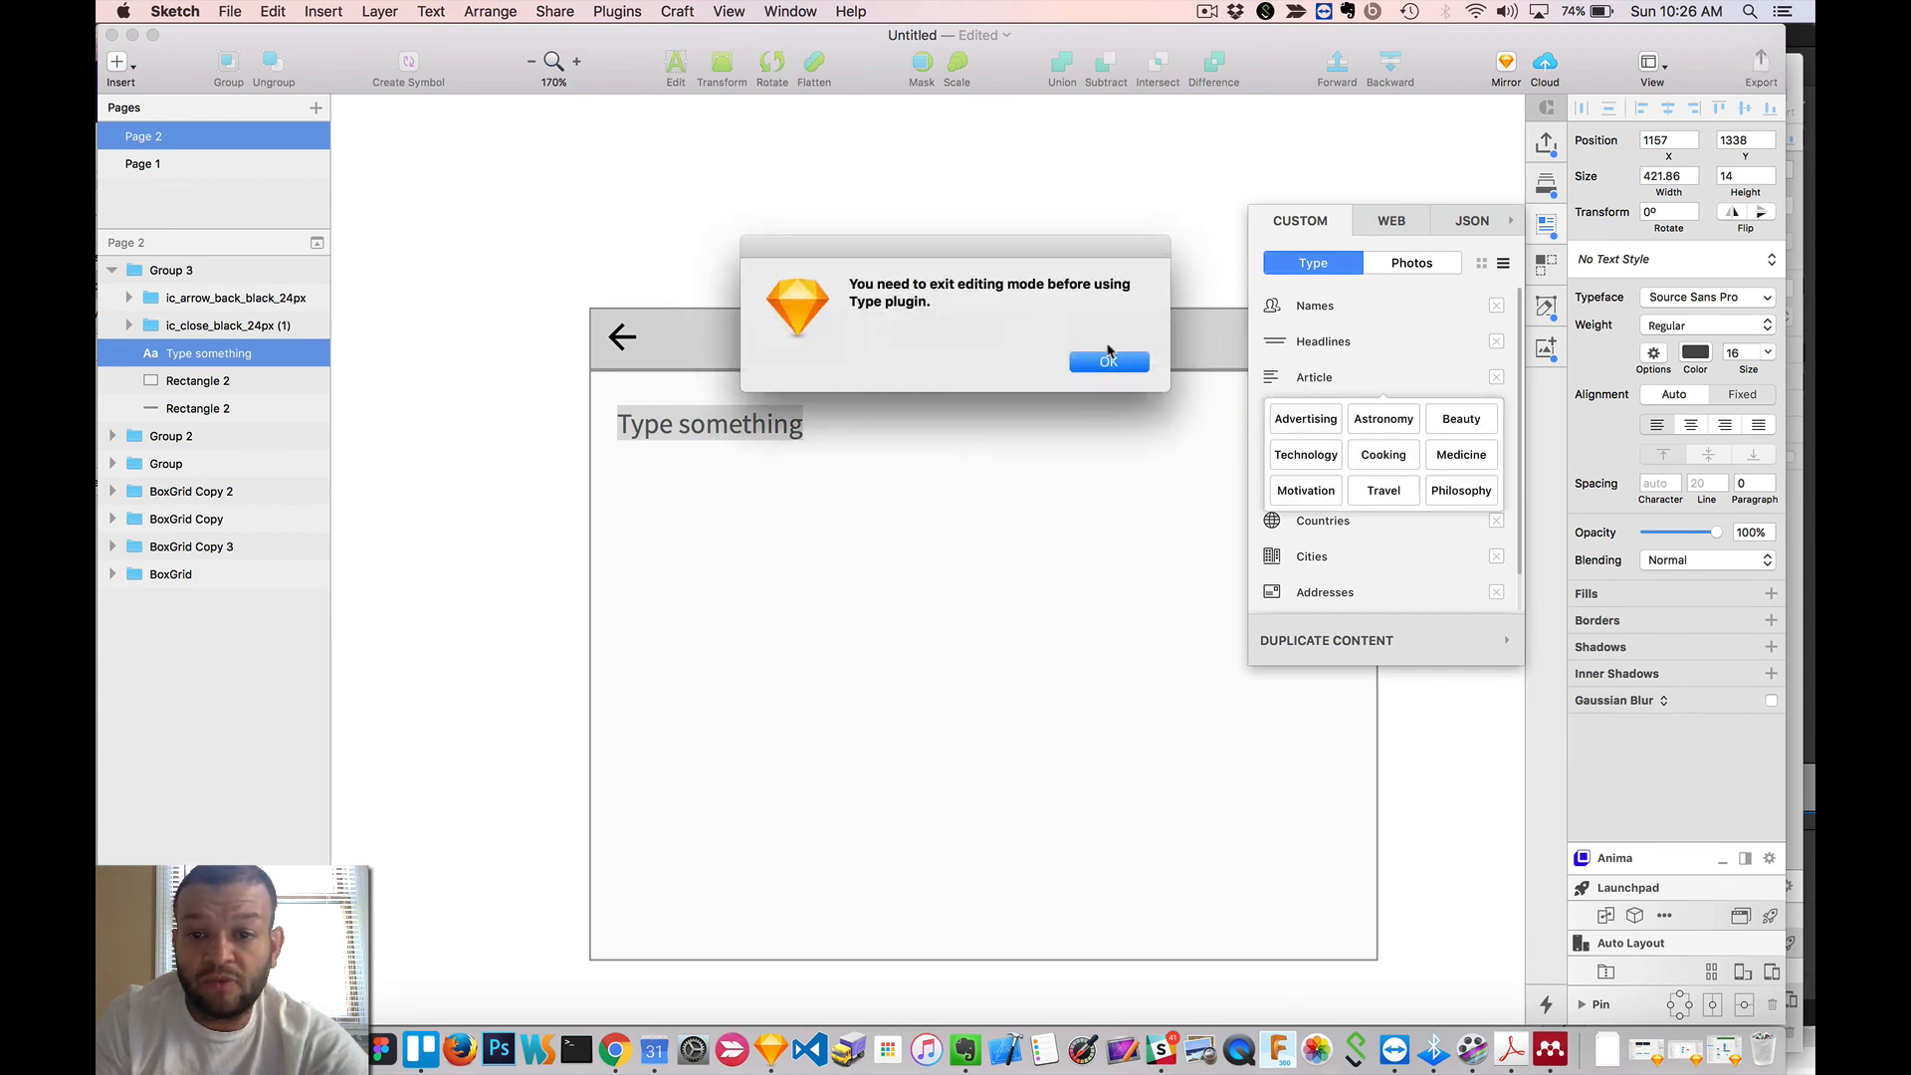
left_click(1108, 358)
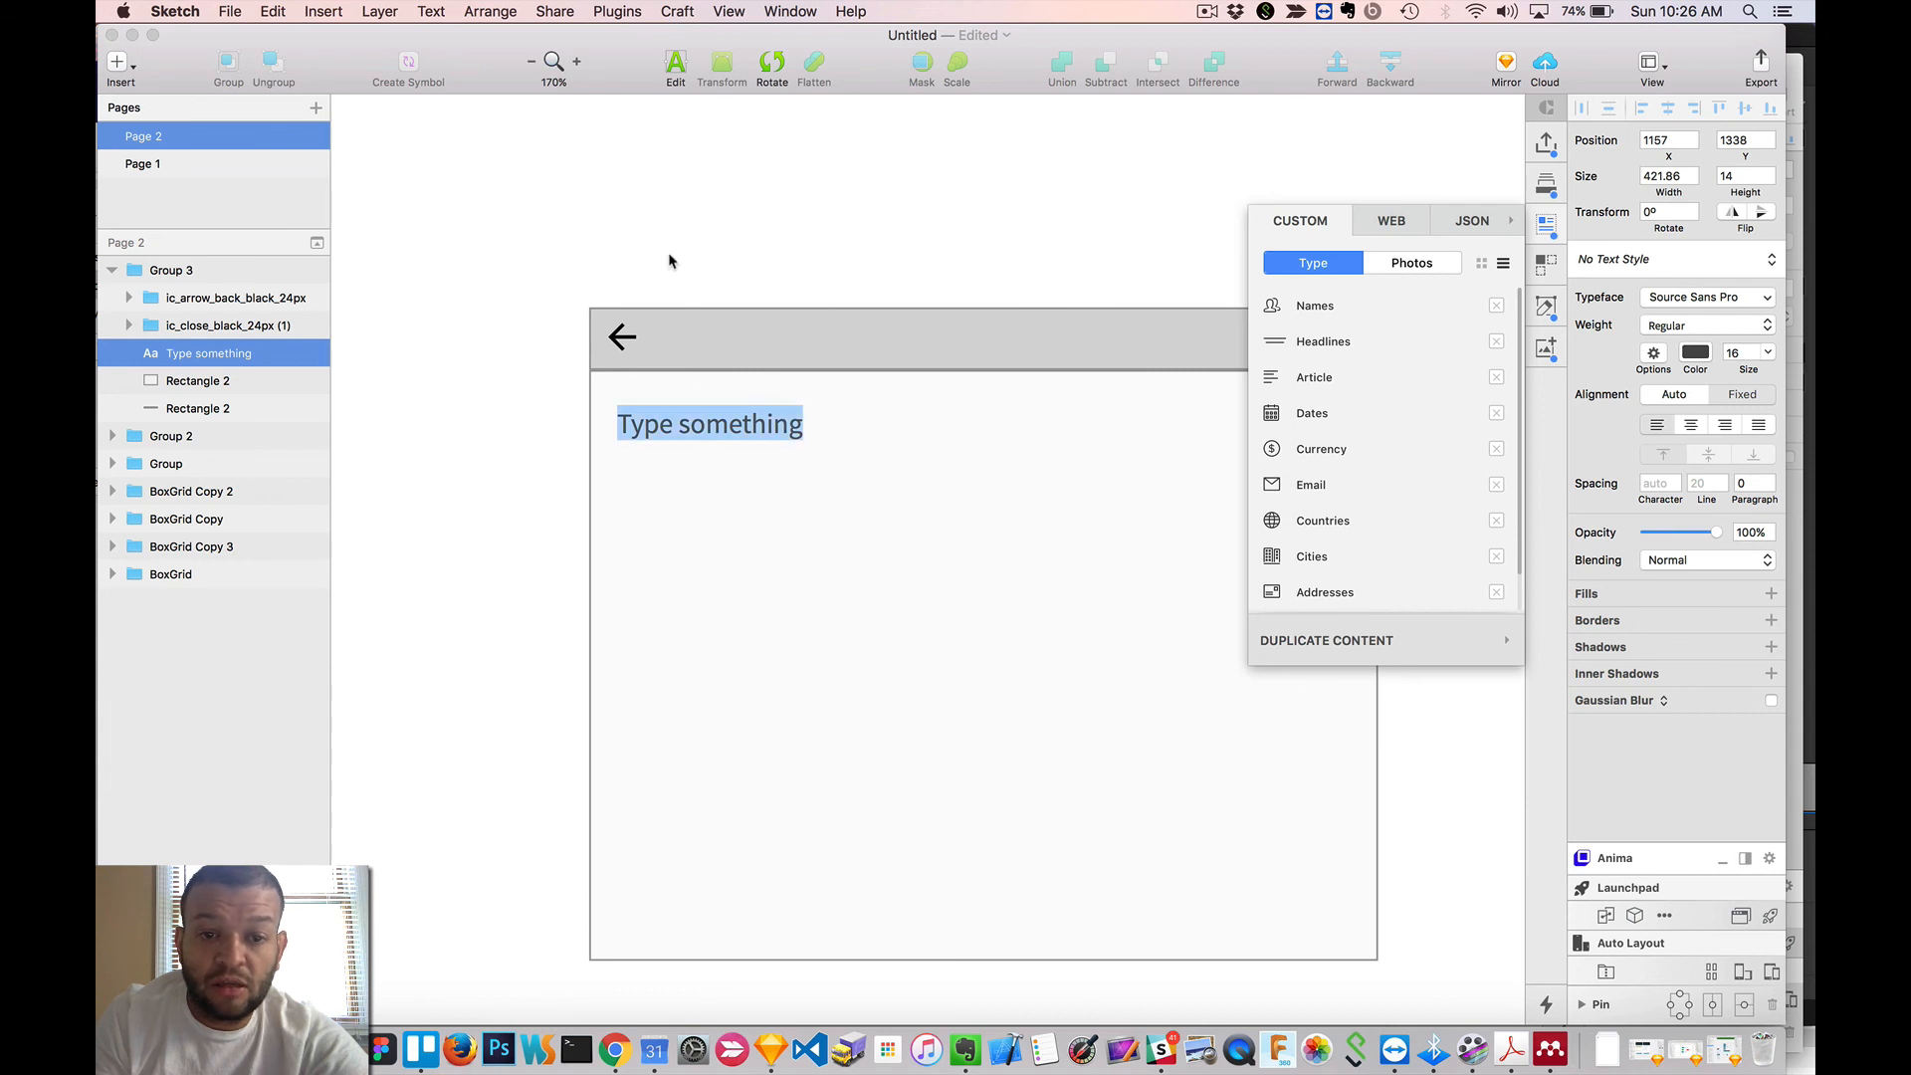
key("Escape")
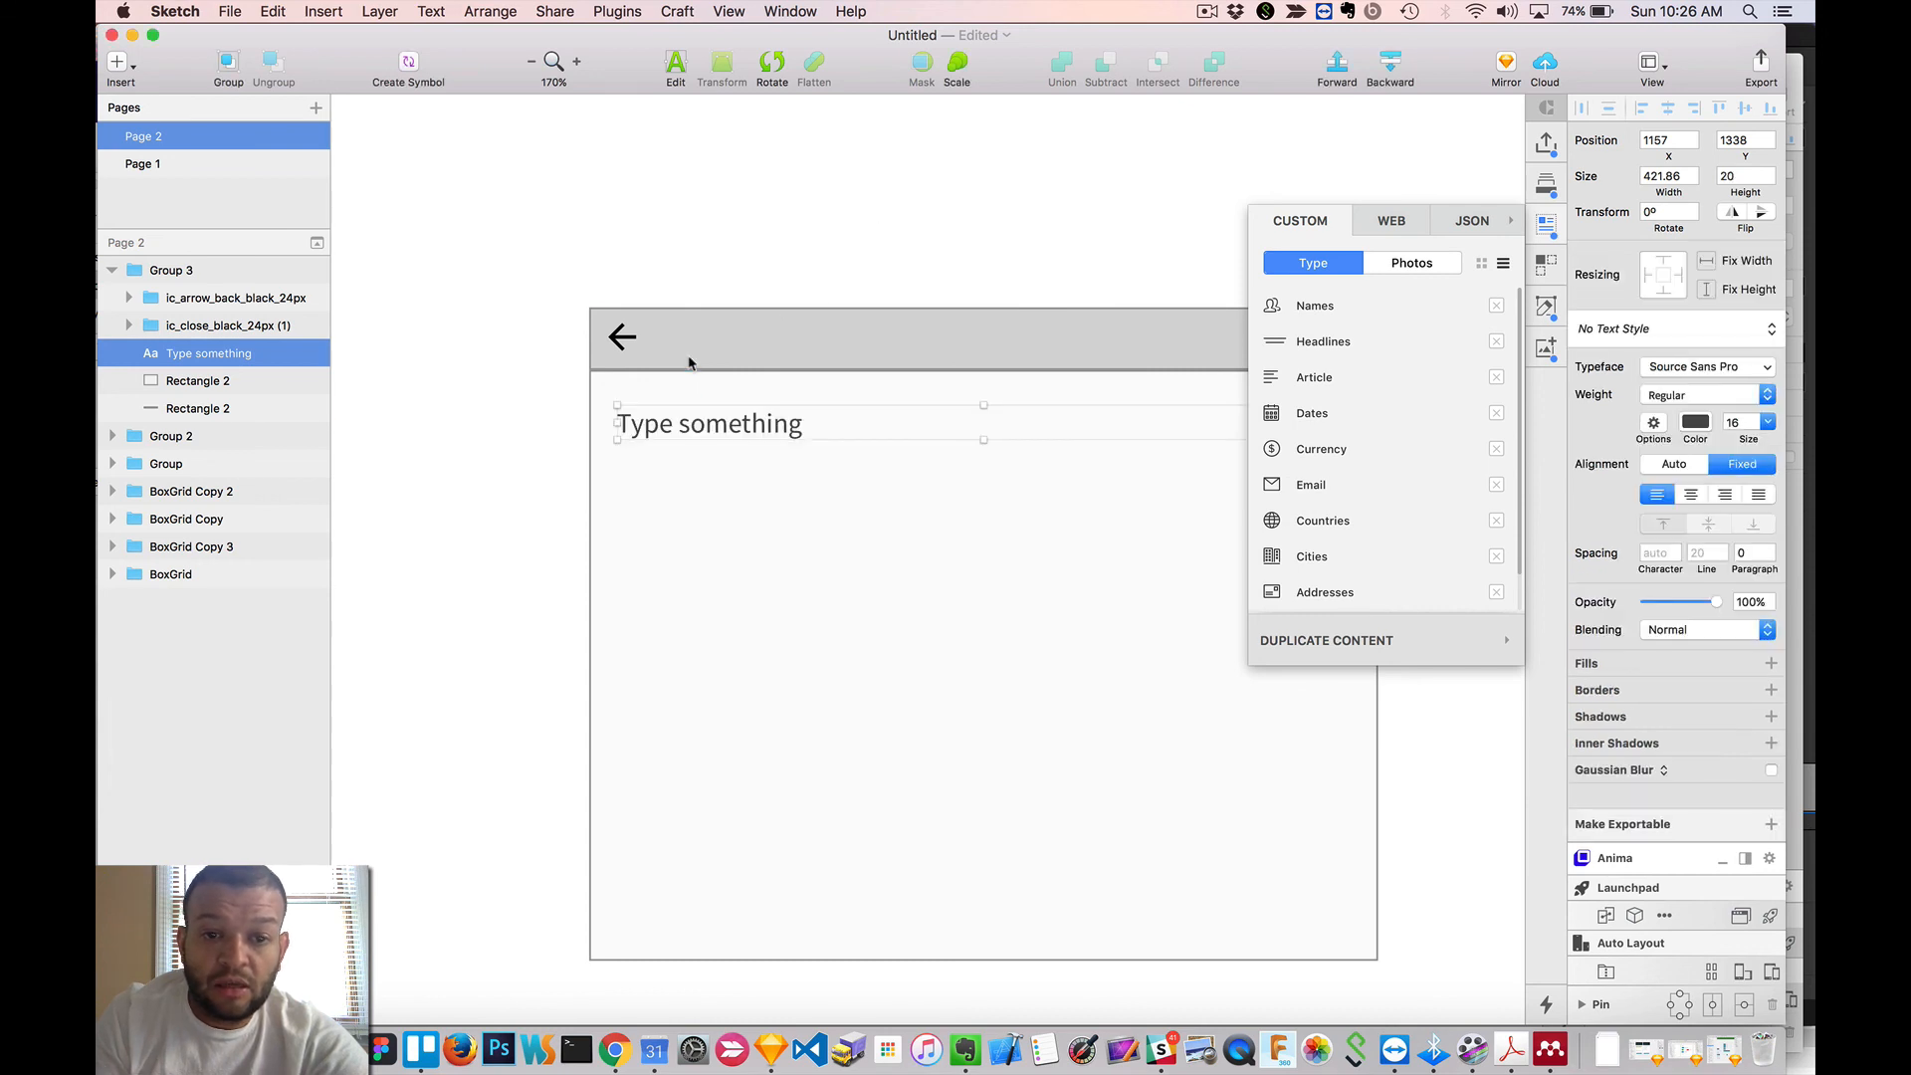
mouse_move(1300, 382)
left_click(1300, 418)
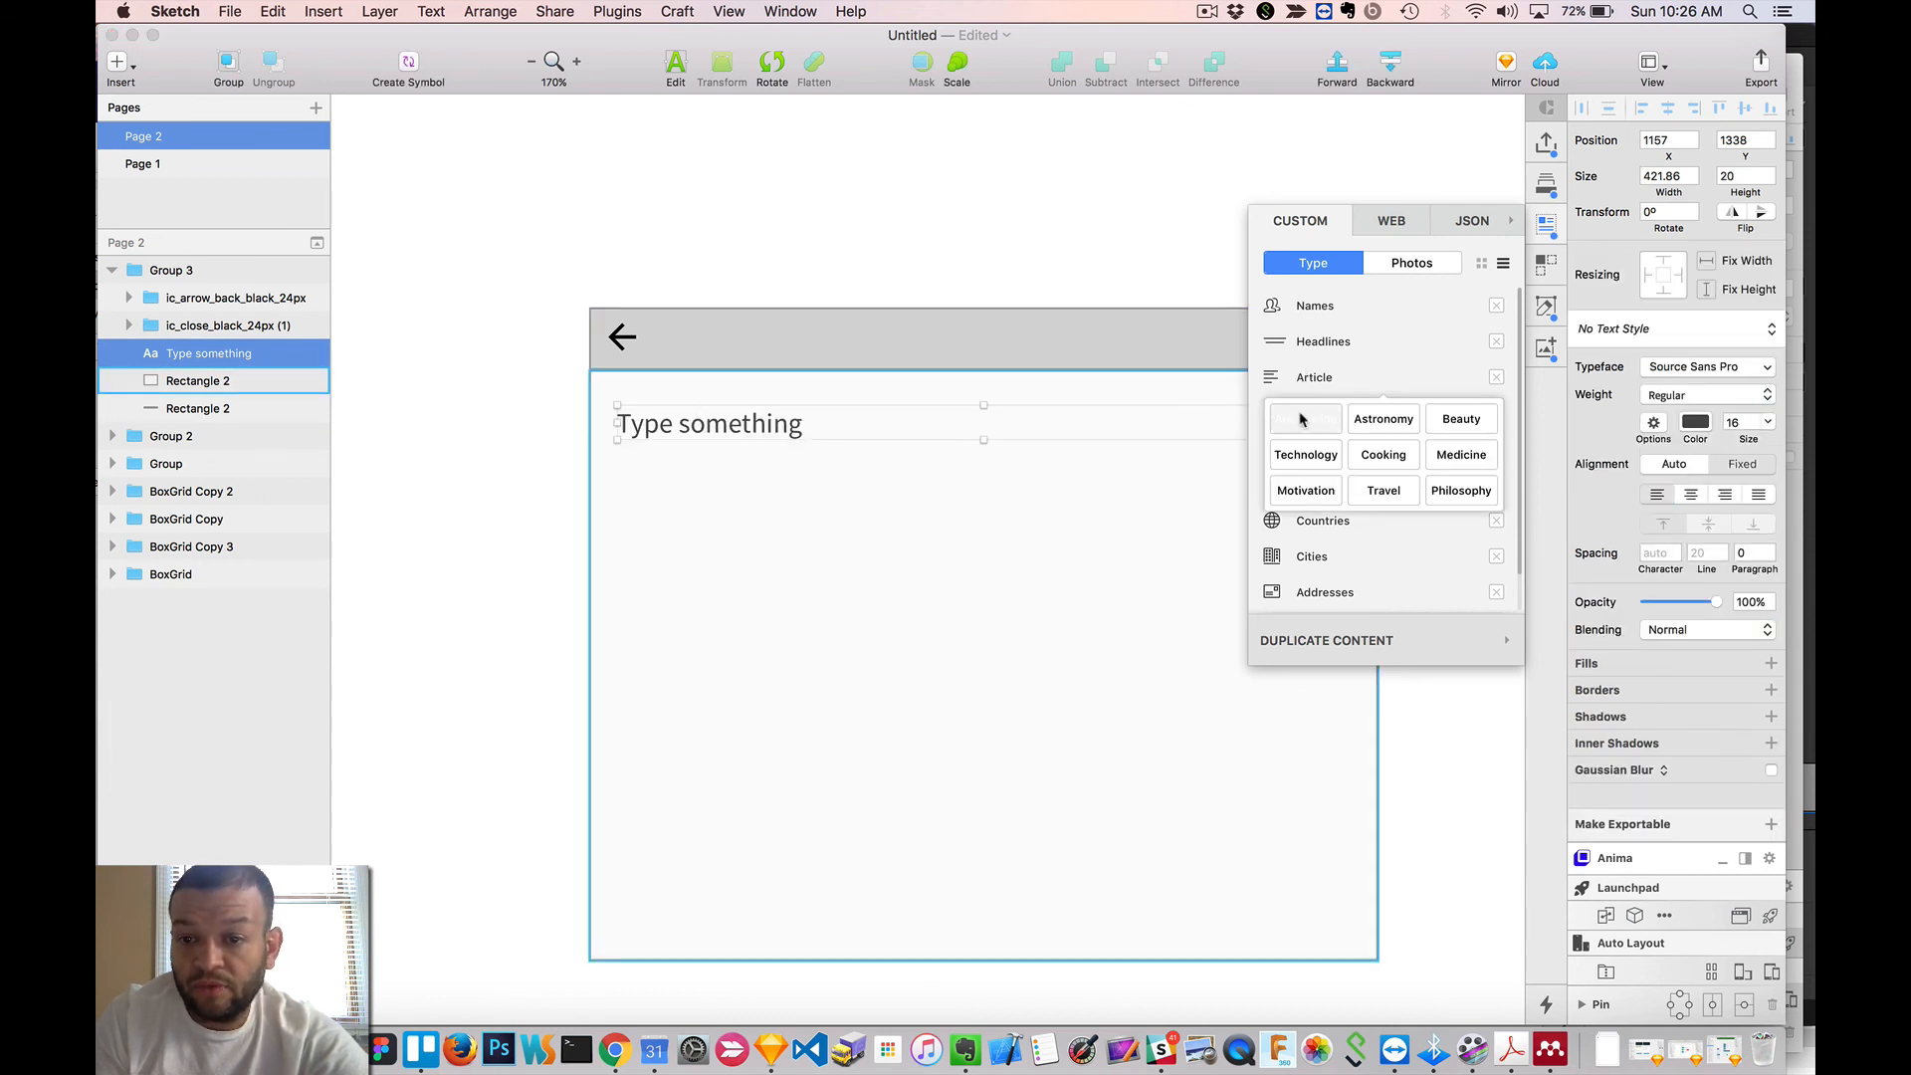
- Shorten the article text box from its lower edge to a height of 320, ending at the panel body's bottom
scroll(936, 319, "down", 10)
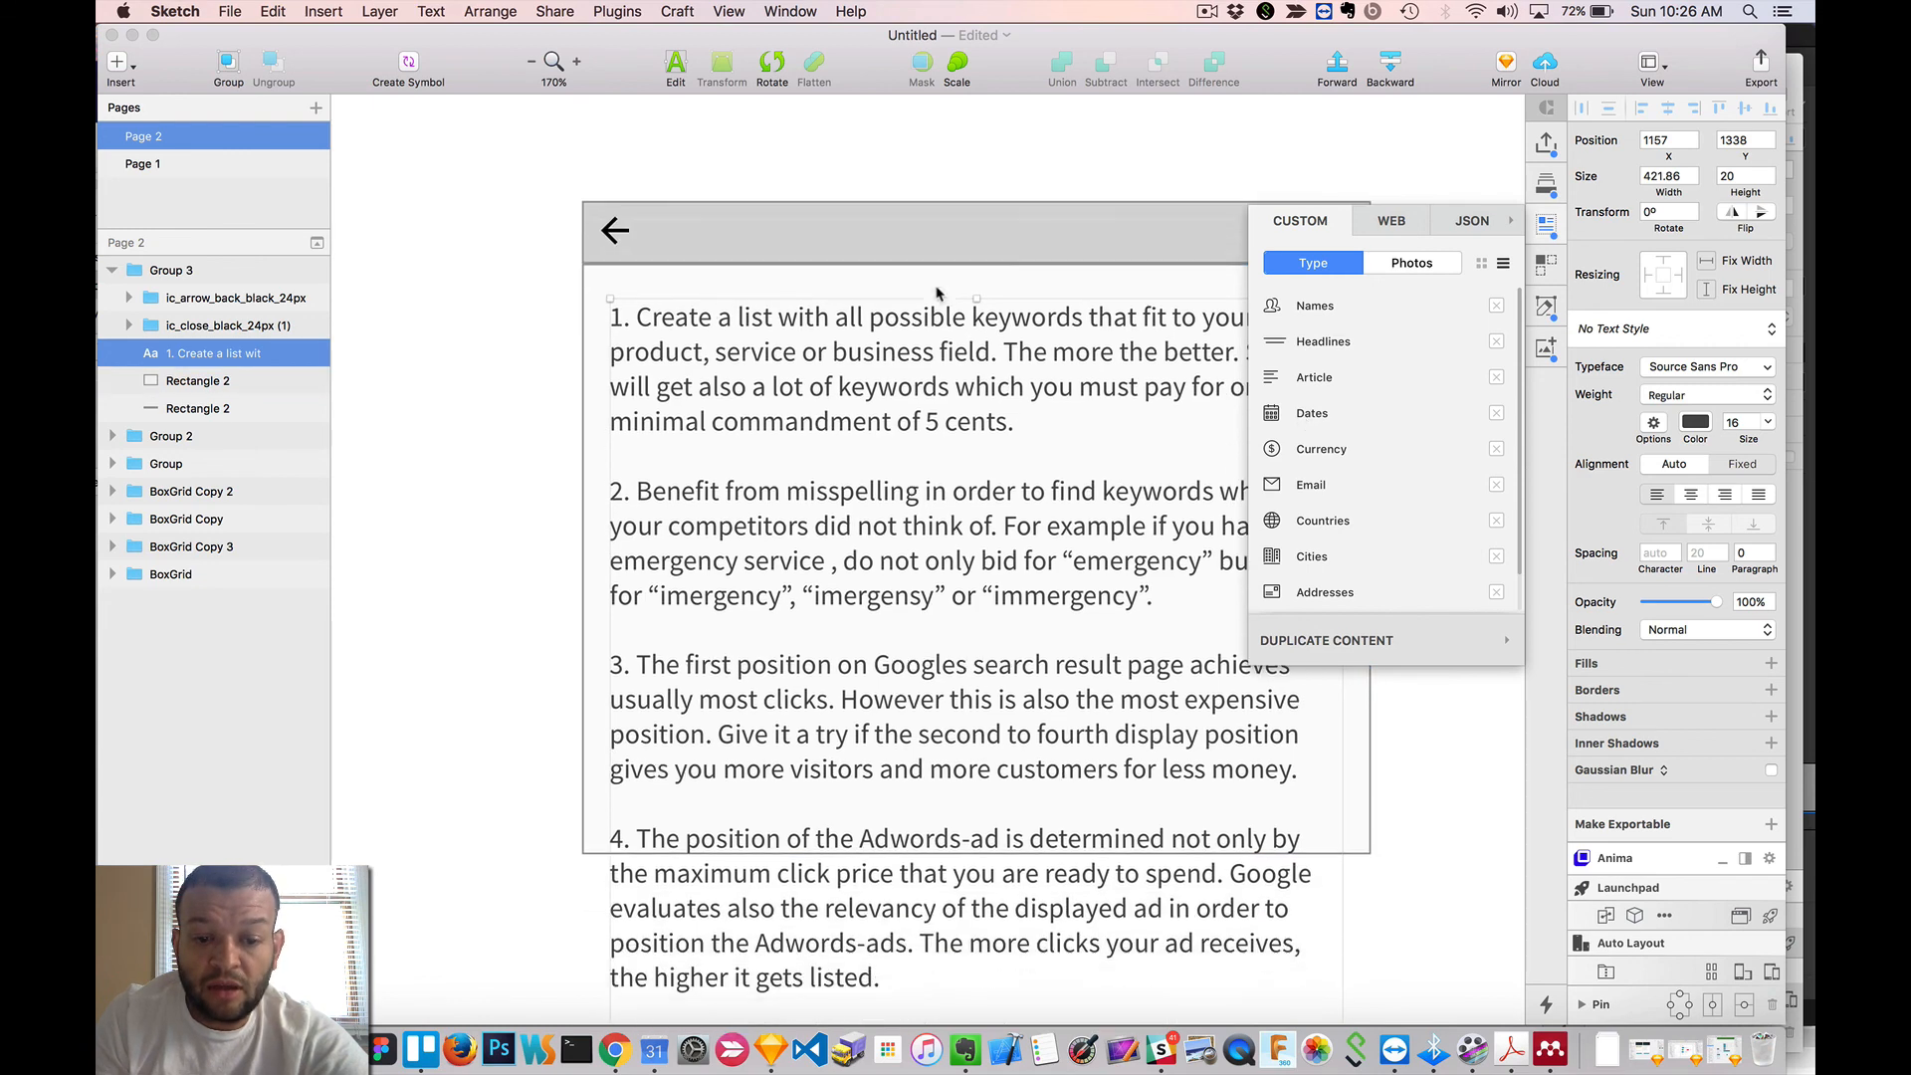
scroll(936, 359, "down", 3)
scroll(935, 358, "down", 3)
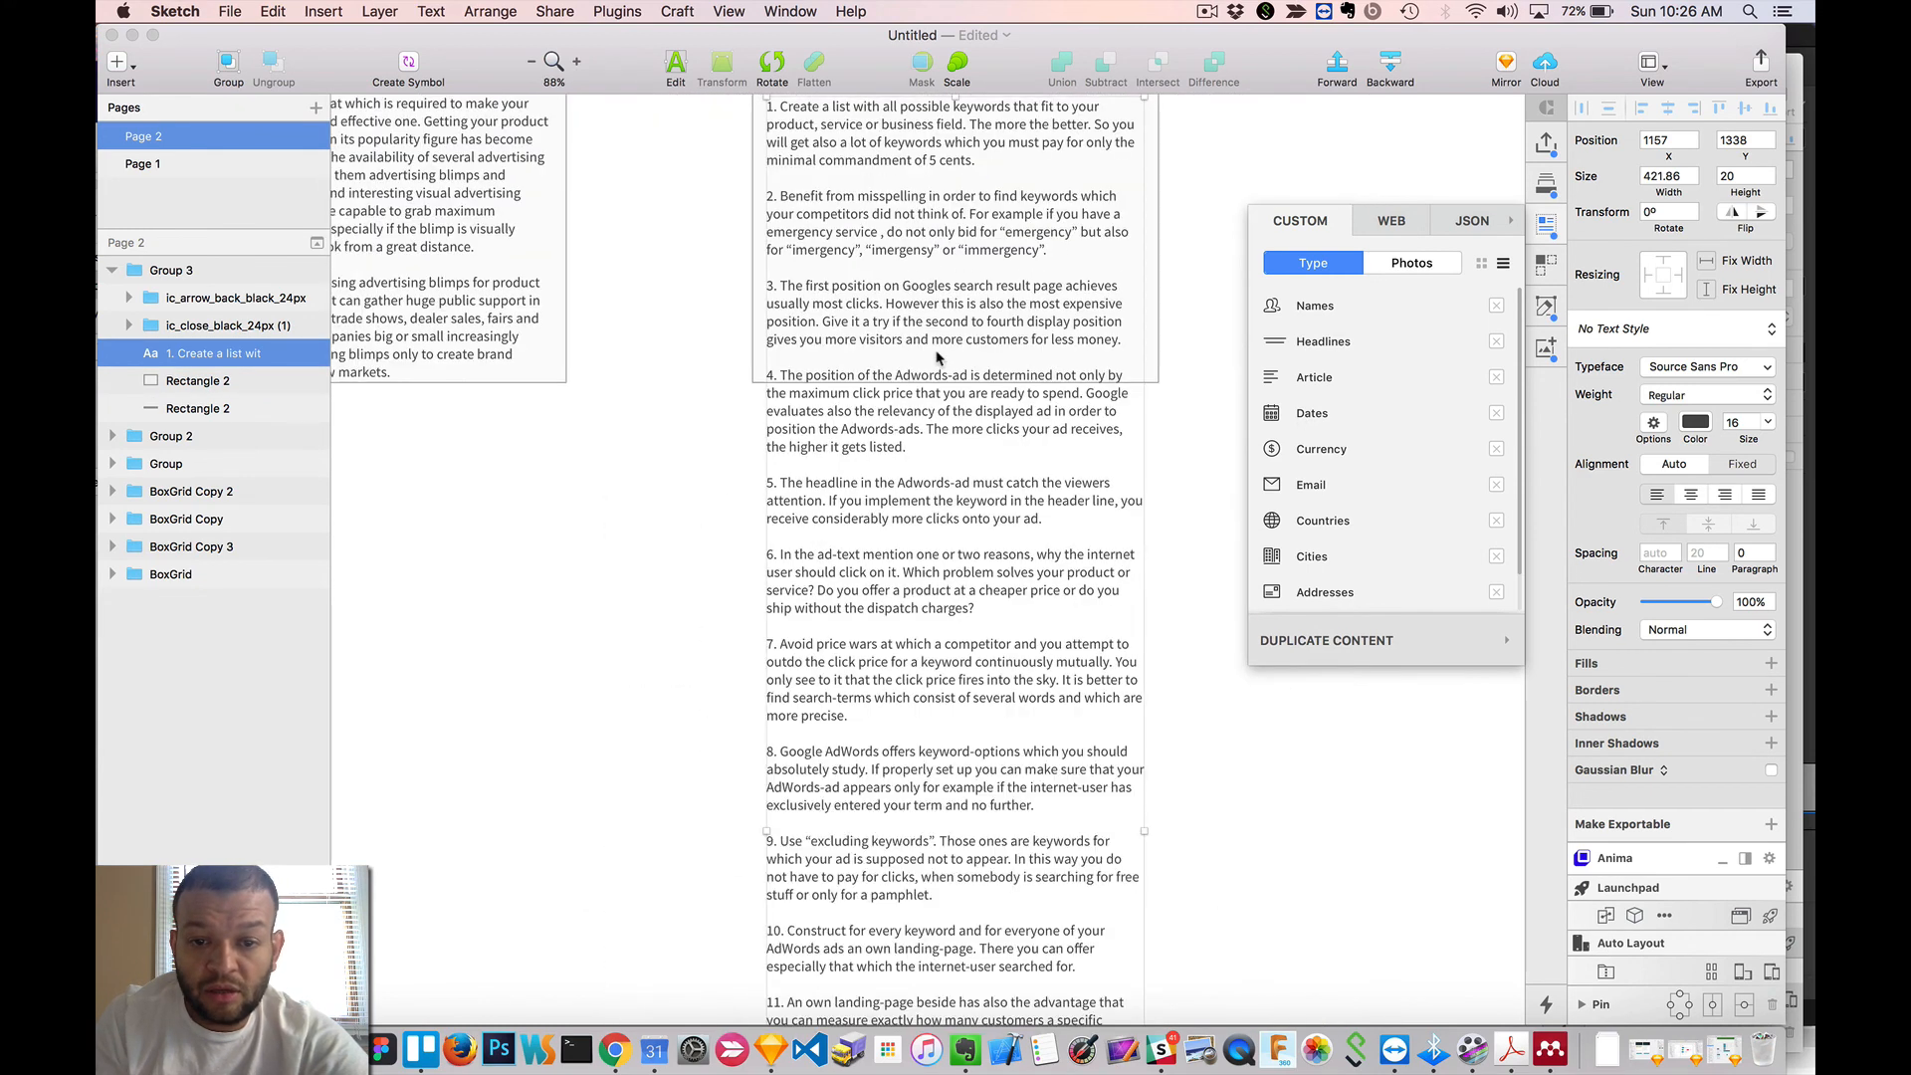
scroll(941, 535, "down", 3)
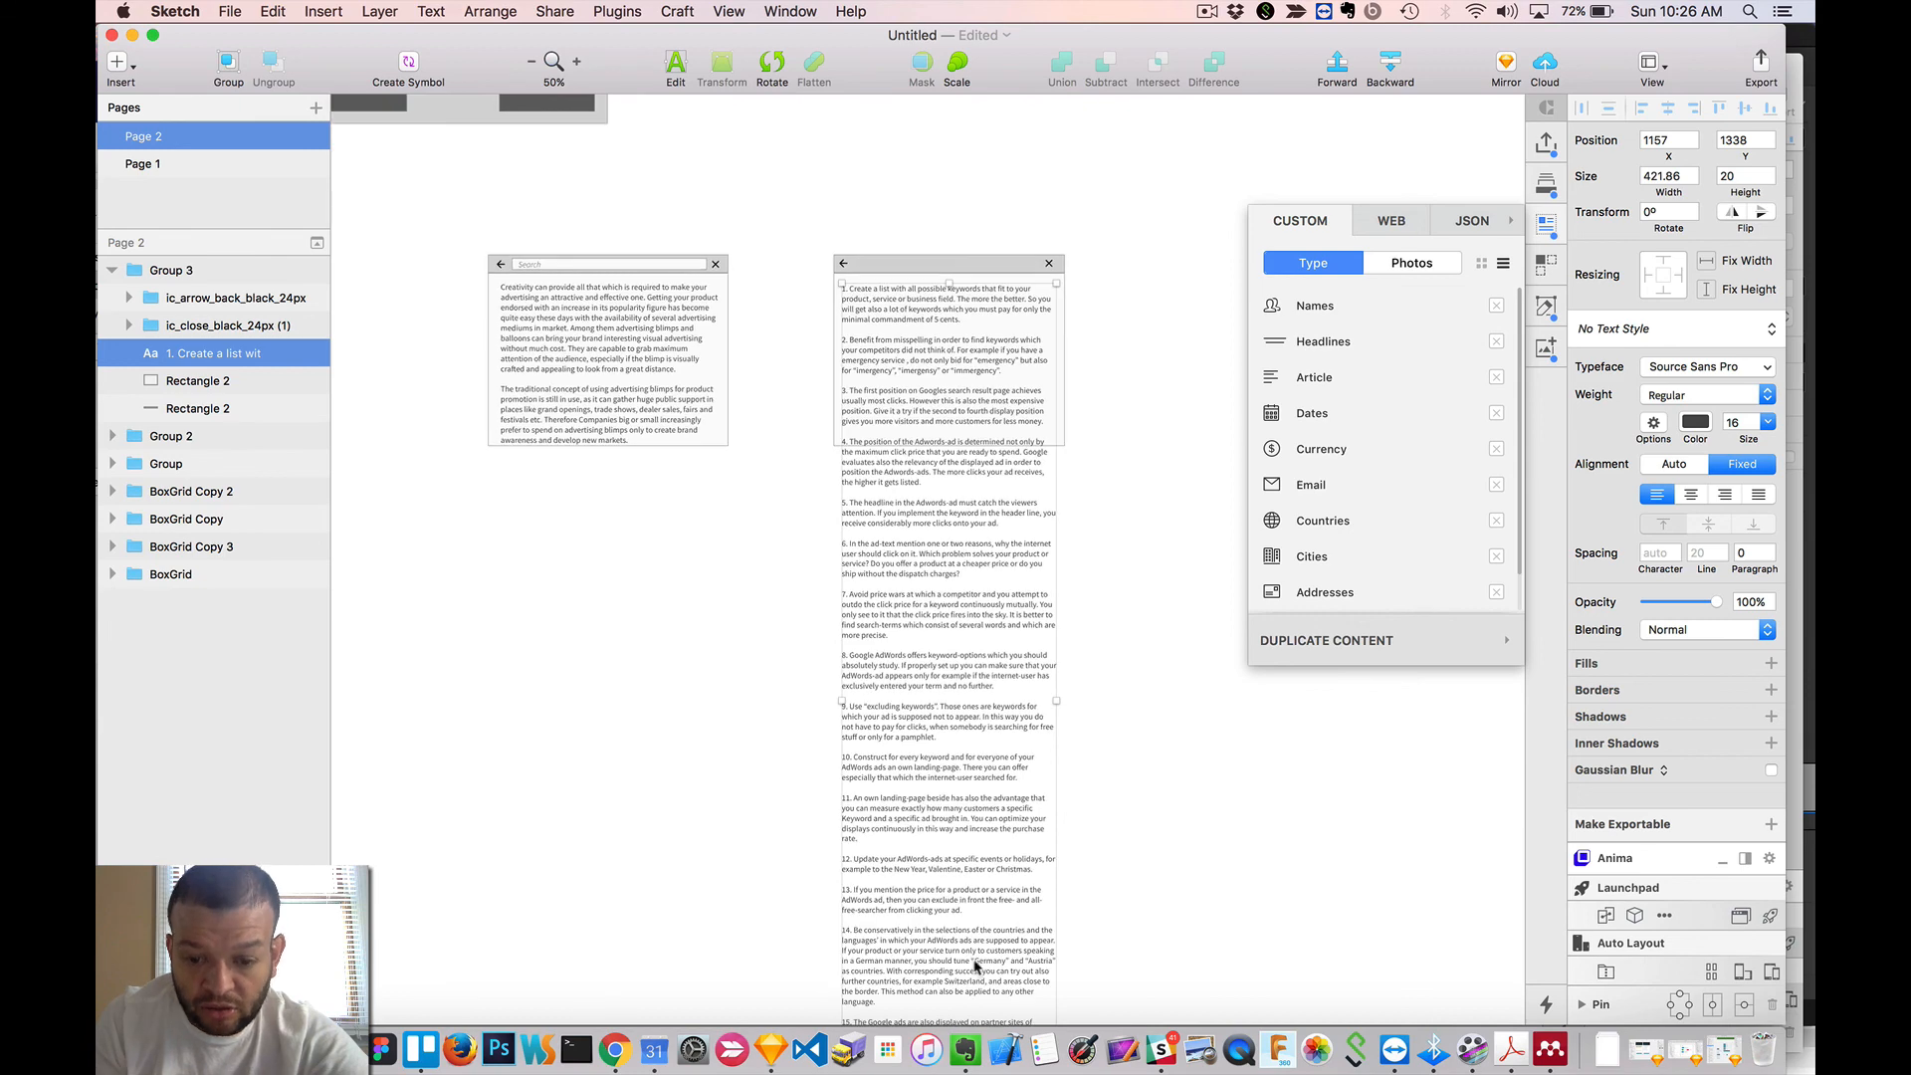
scroll(973, 964, "down", 5)
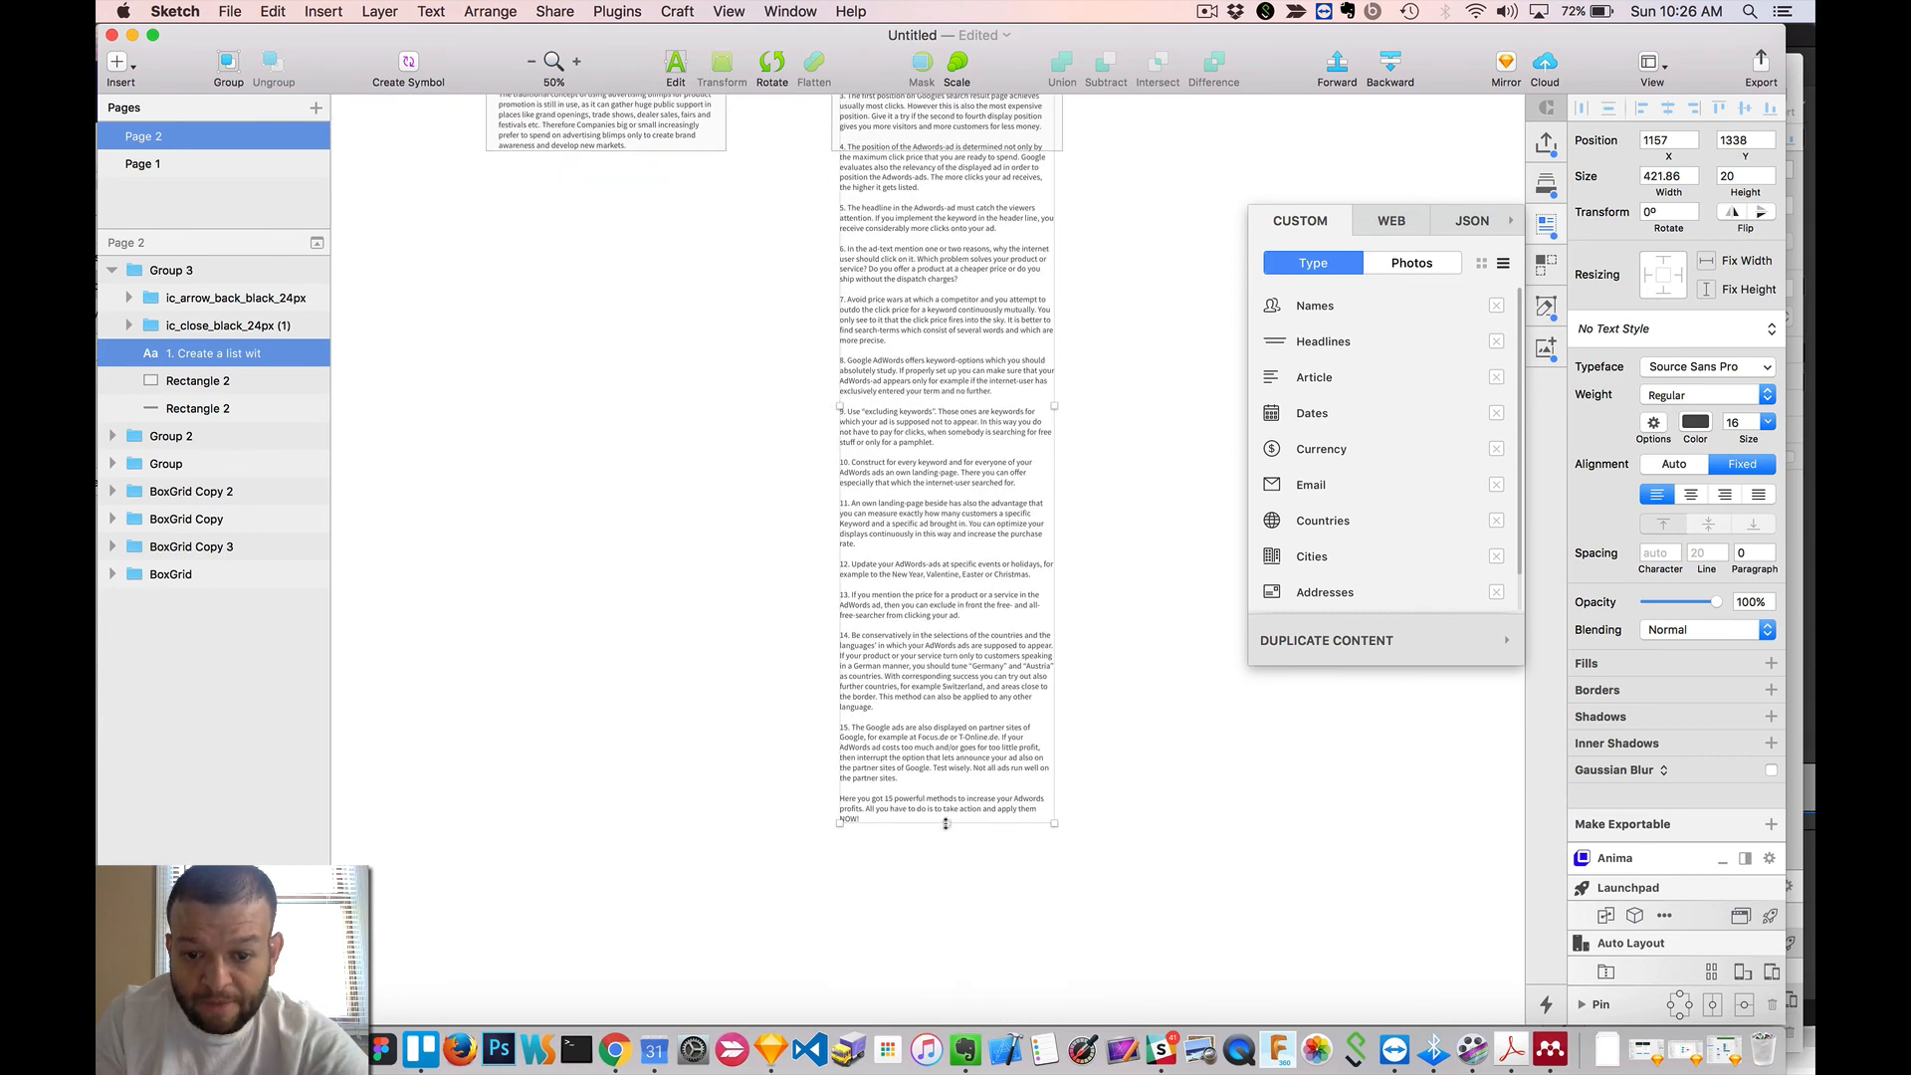
left_click_drag(946, 823, 893, 147)
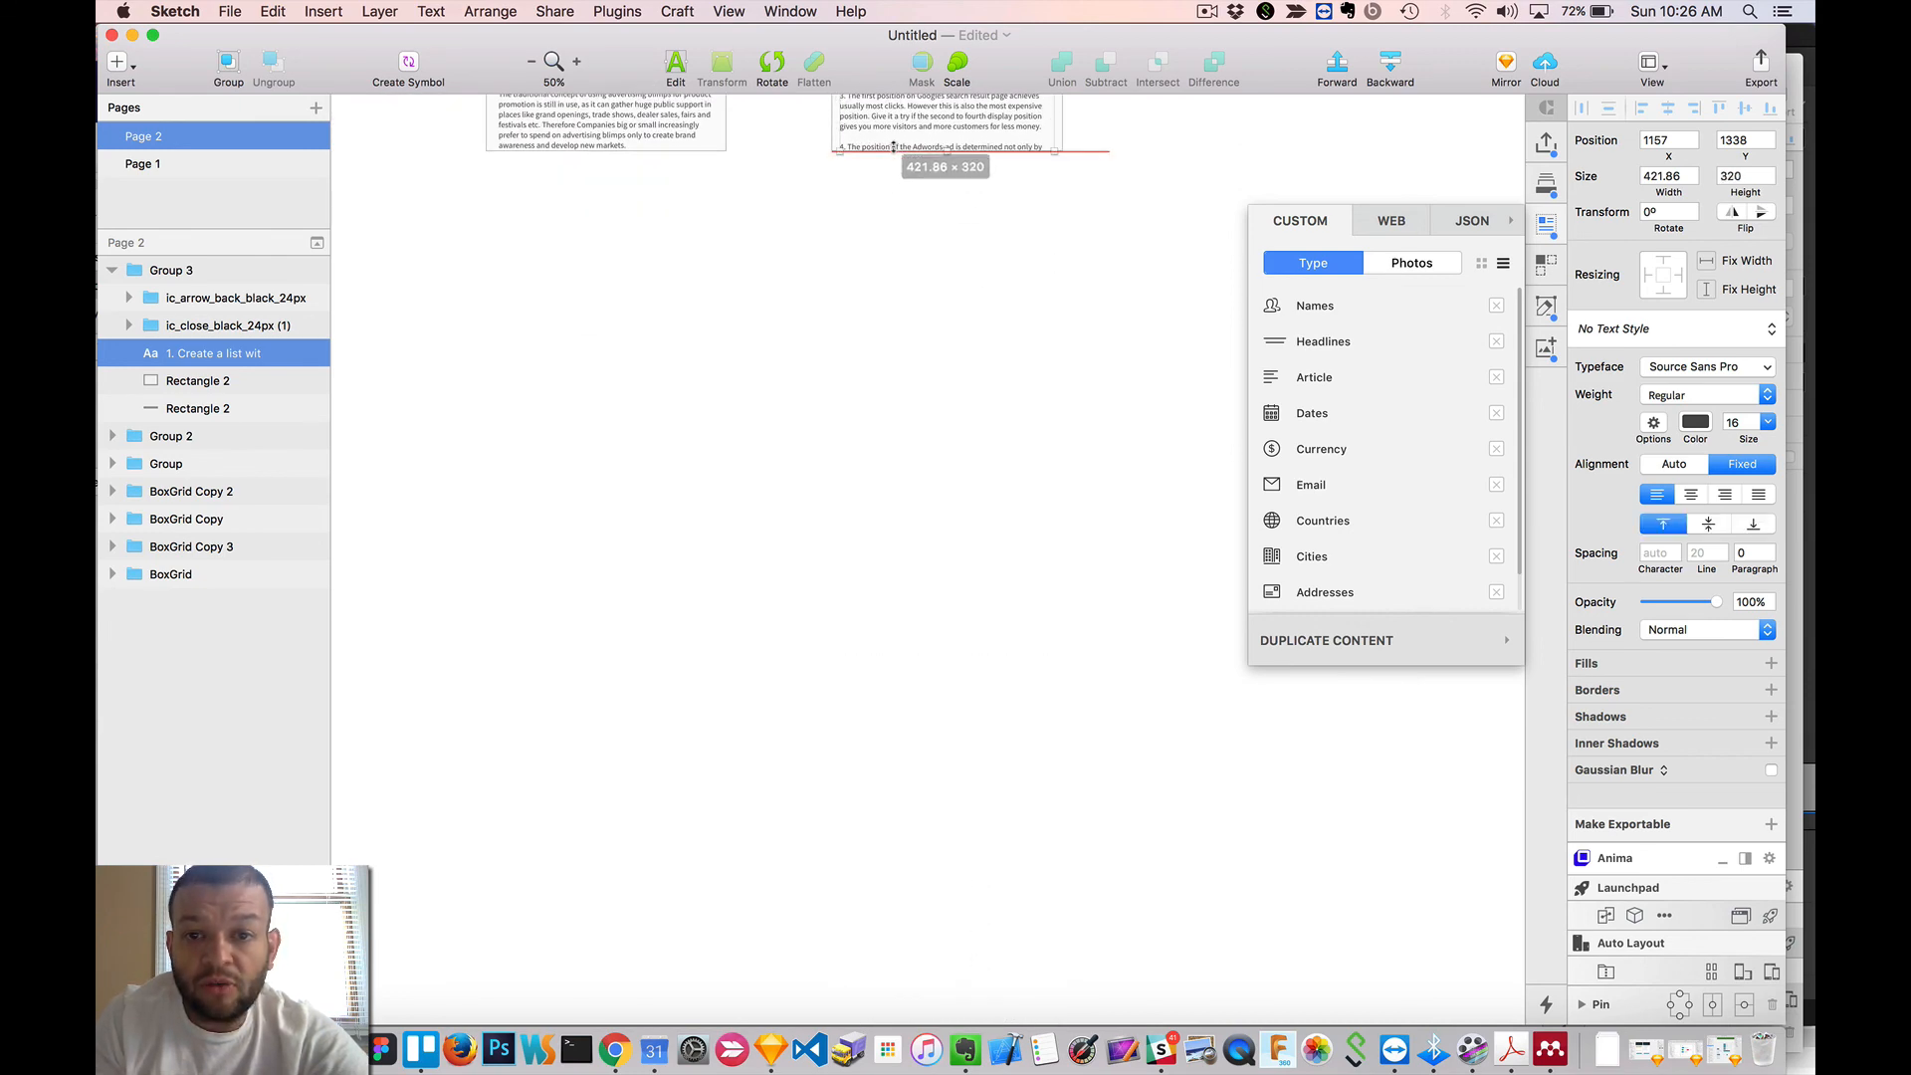
scroll(953, 255, "up", 5)
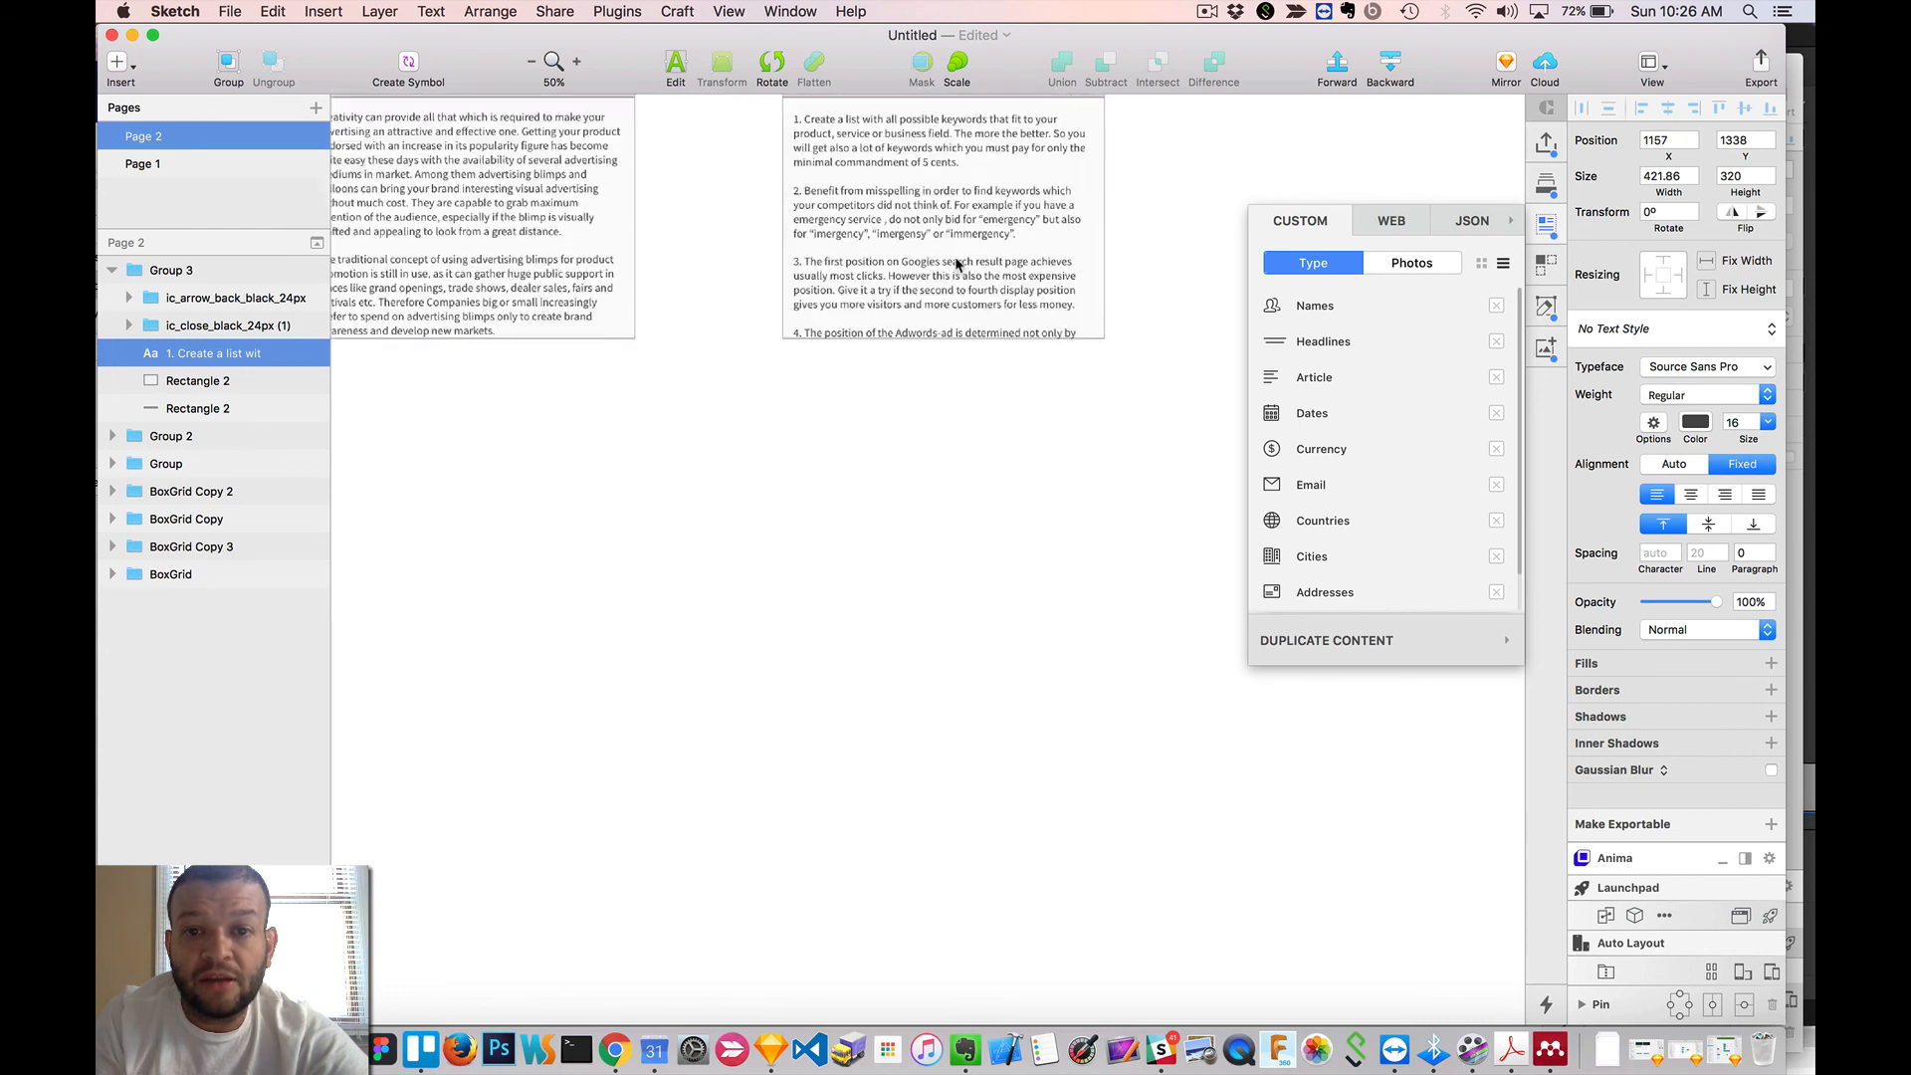
- Widen the rebuilt panel group from its right edge to a width of 464
scroll(955, 264, "up", 5)
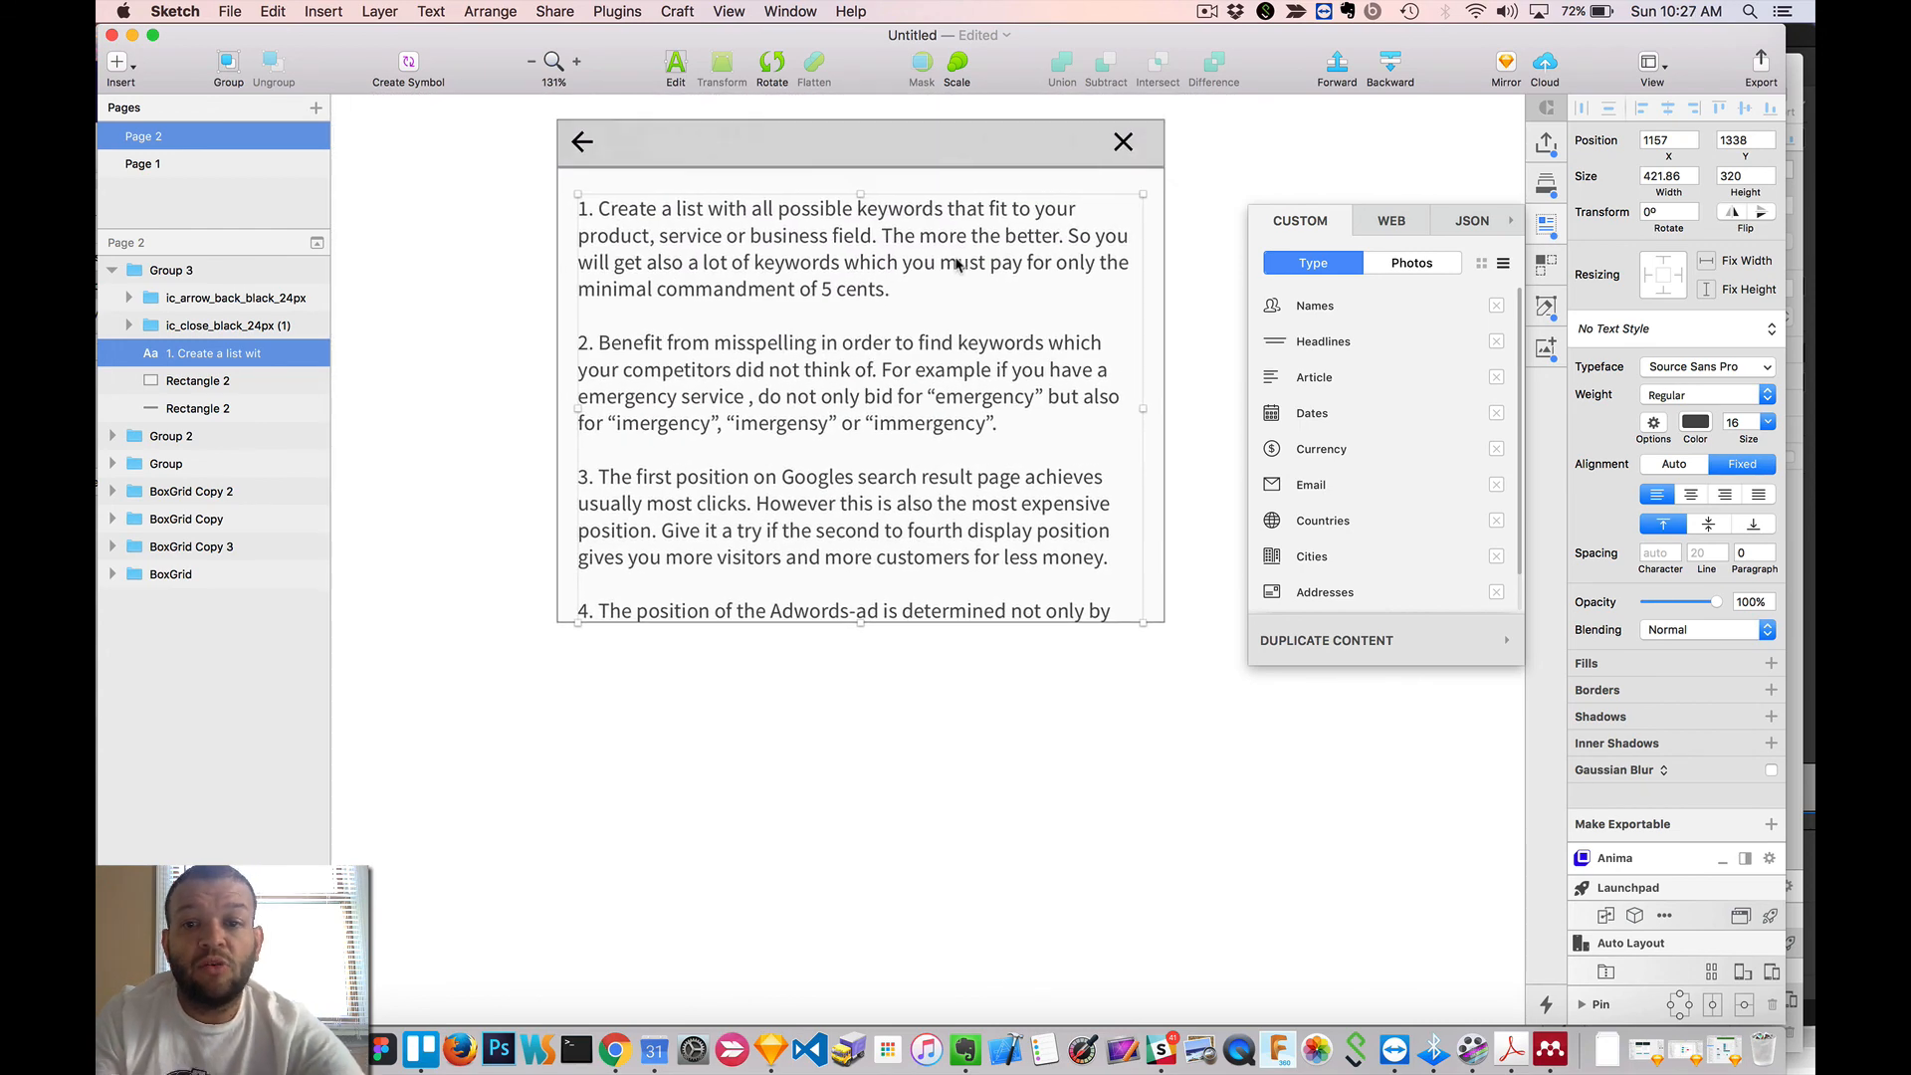
scroll(955, 263, "right", 3)
left_click(1181, 189)
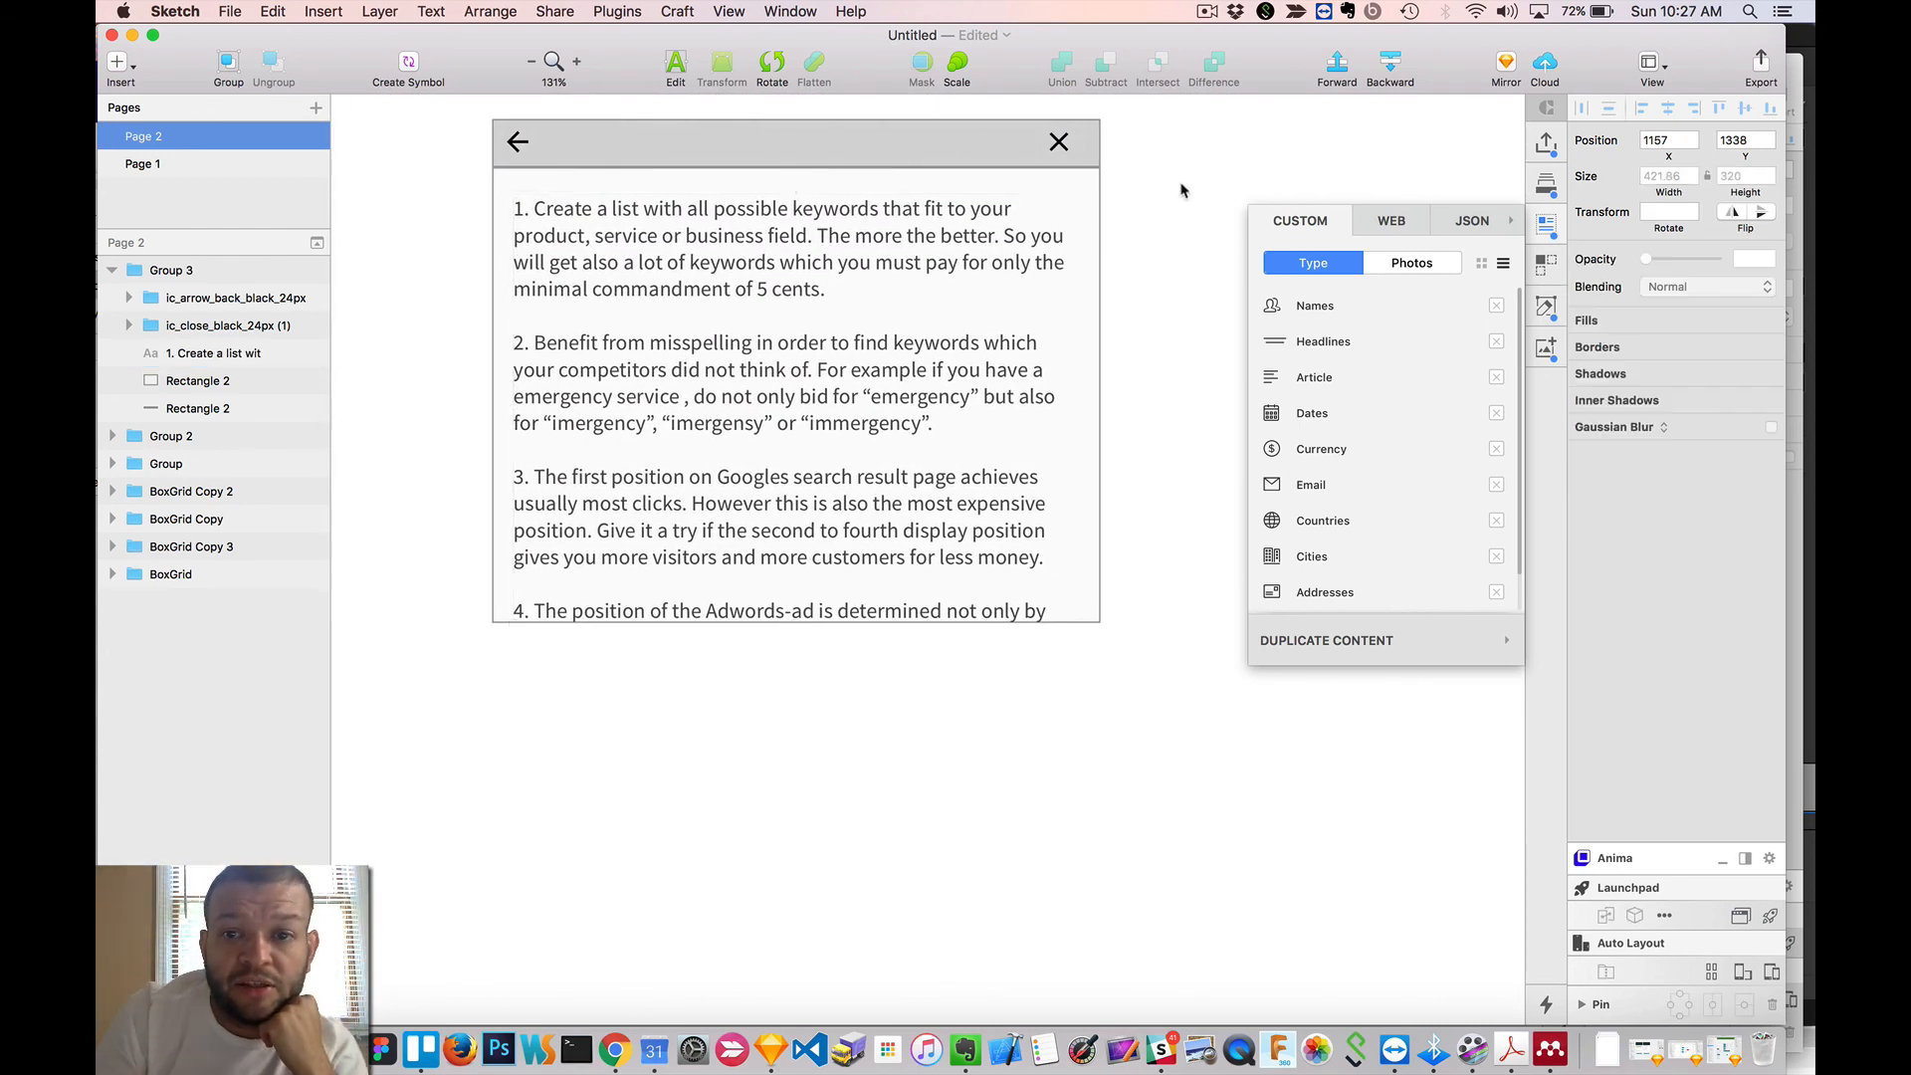
left_click(974, 242)
mouse_move(1101, 369)
left_mouse_down()
mouse_move(845, 368)
mouse_move(1082, 368)
left_mouse_up()
mouse_move(1113, 369)
left_mouse_down()
mouse_move(1158, 376)
mouse_move(1084, 386)
mouse_move(1114, 385)
left_mouse_up()
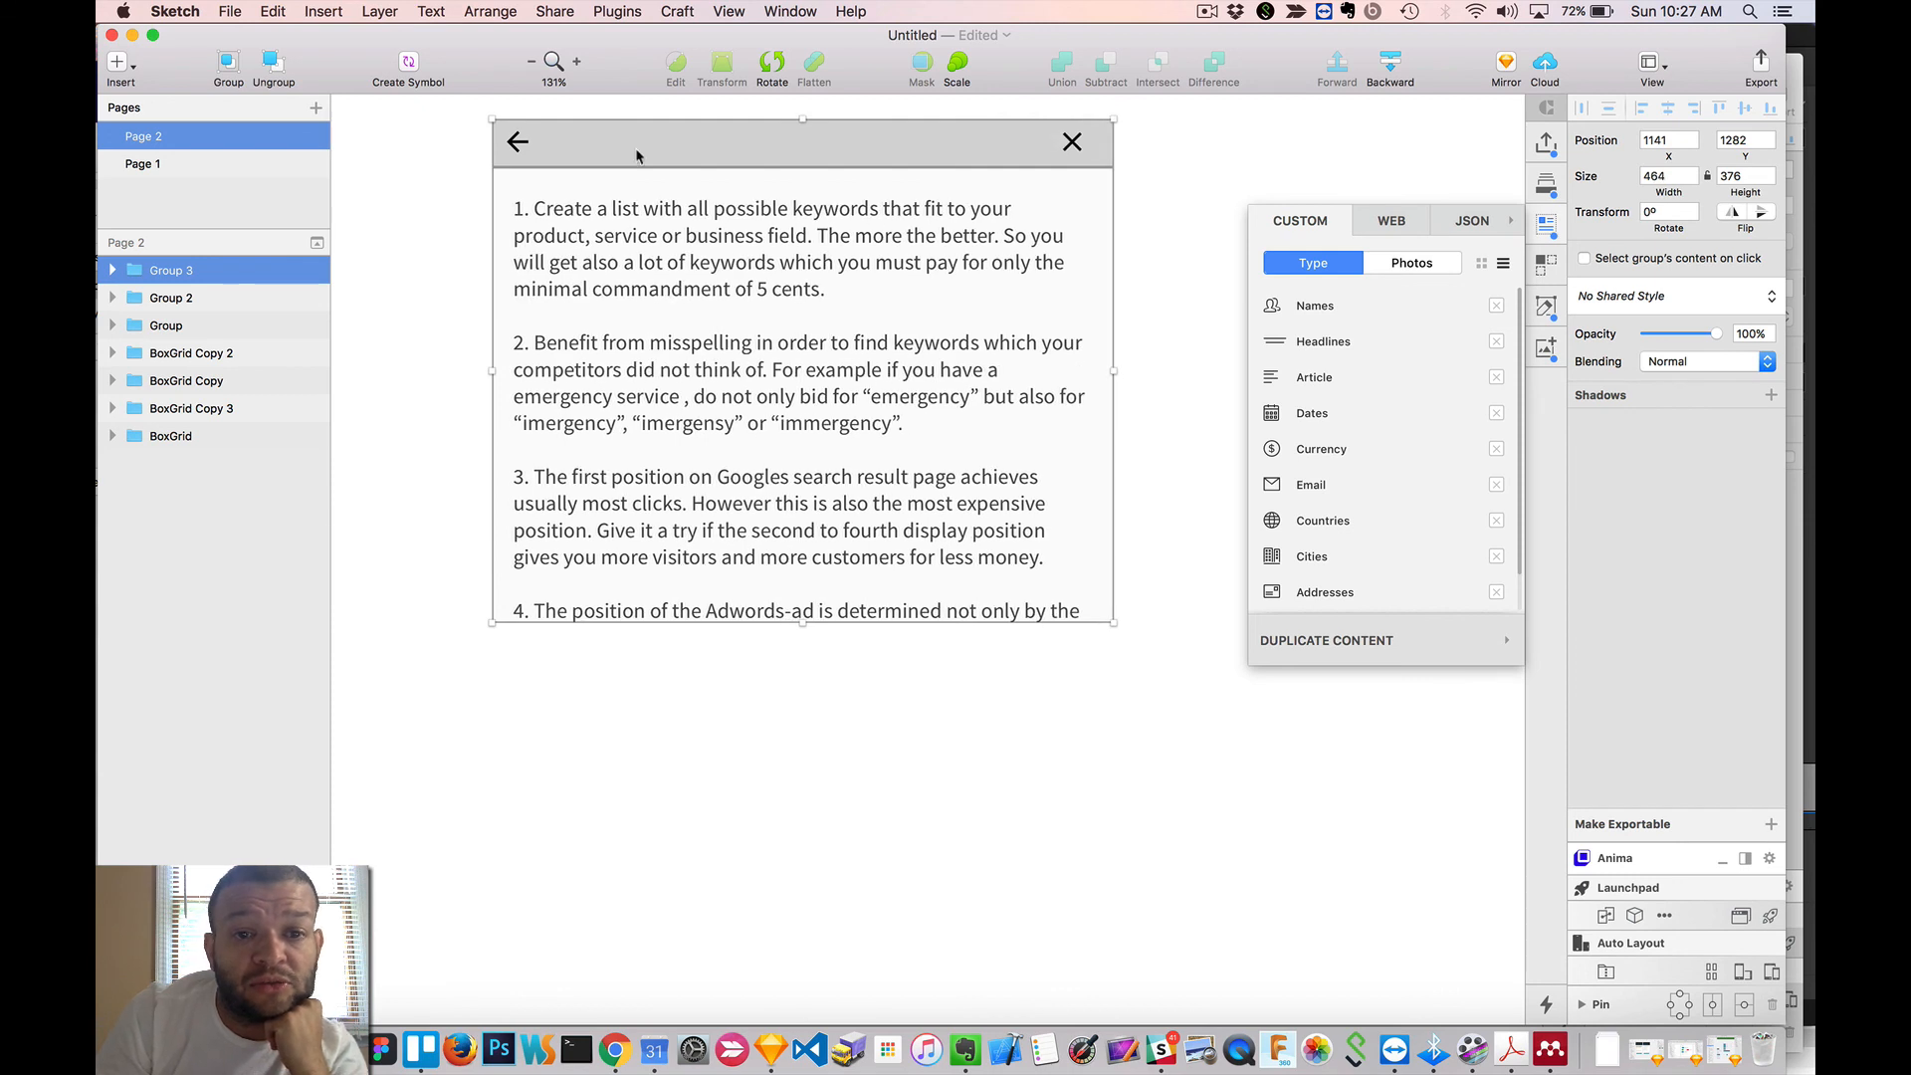
- Select the grey header bar rectangle inside the panel group
scroll(591, 140, "up", 1)
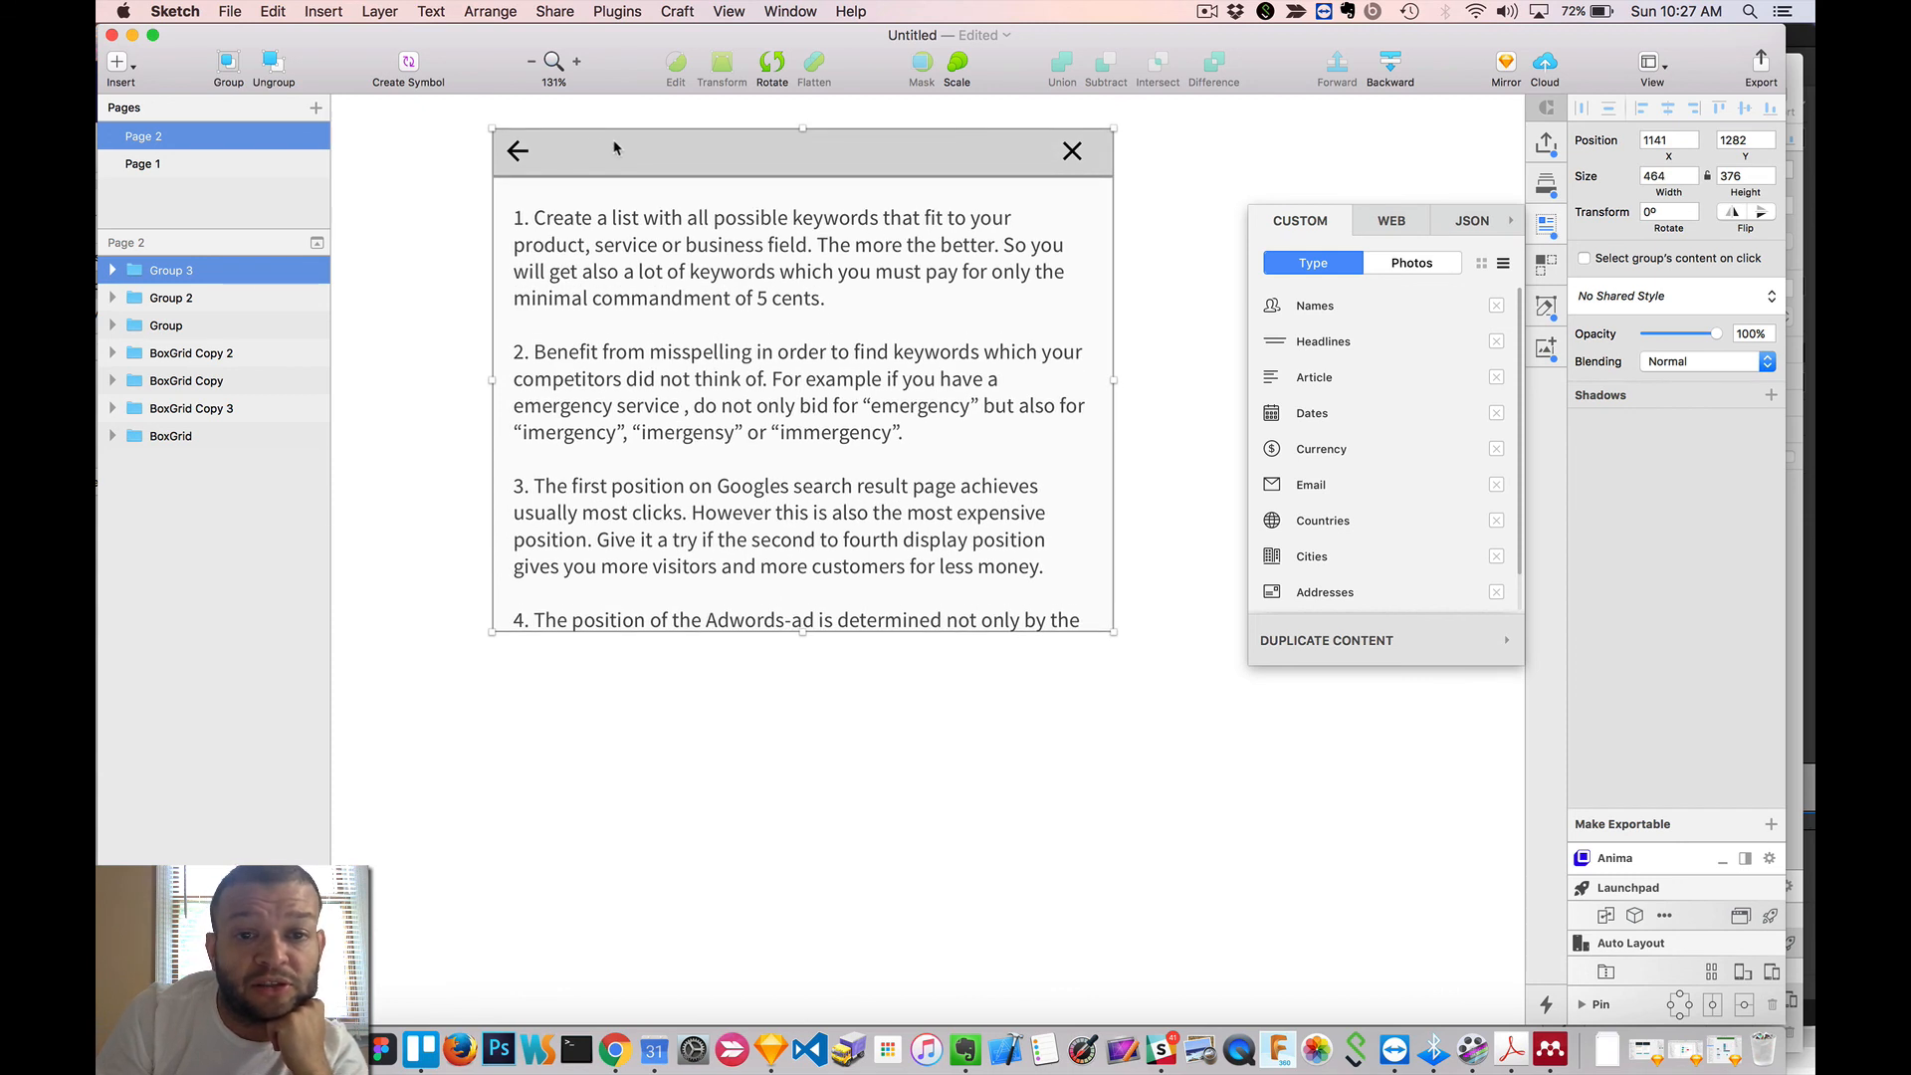
double_click(594, 154)
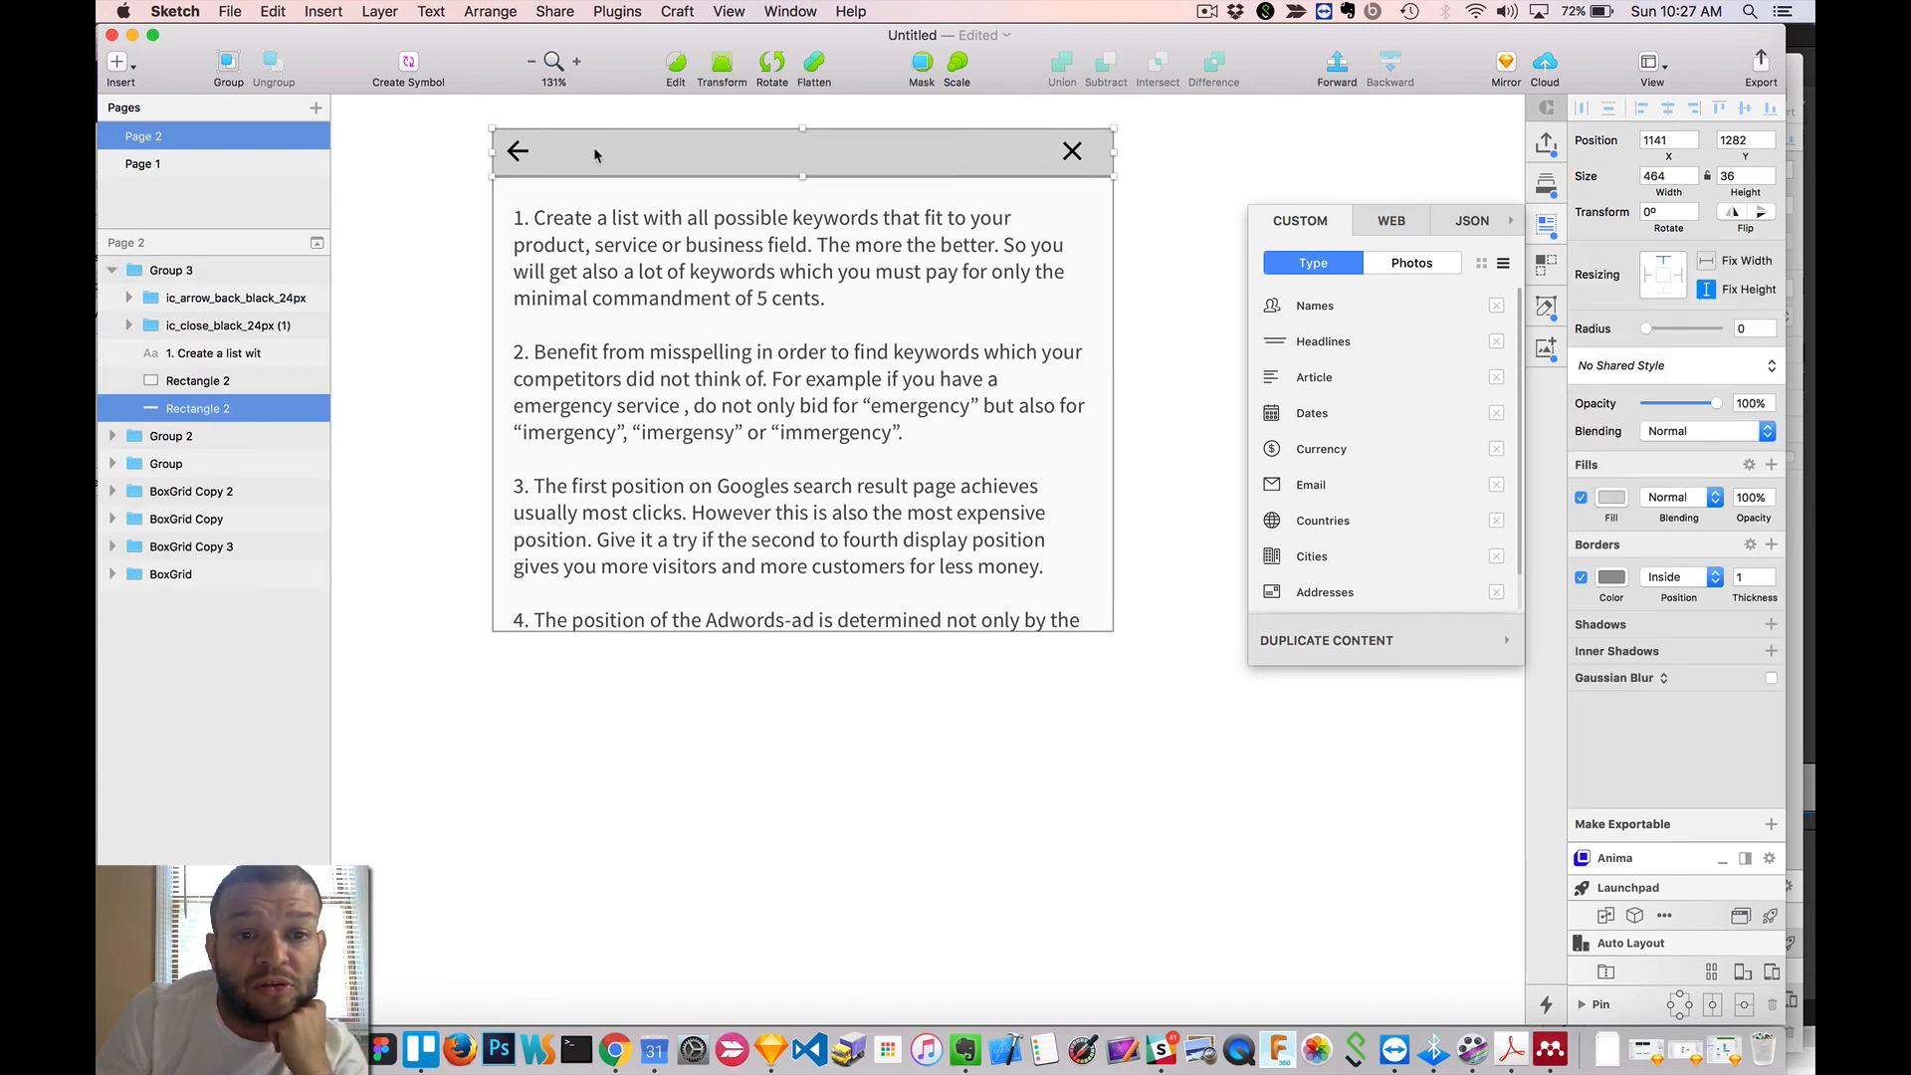
double_click(594, 154)
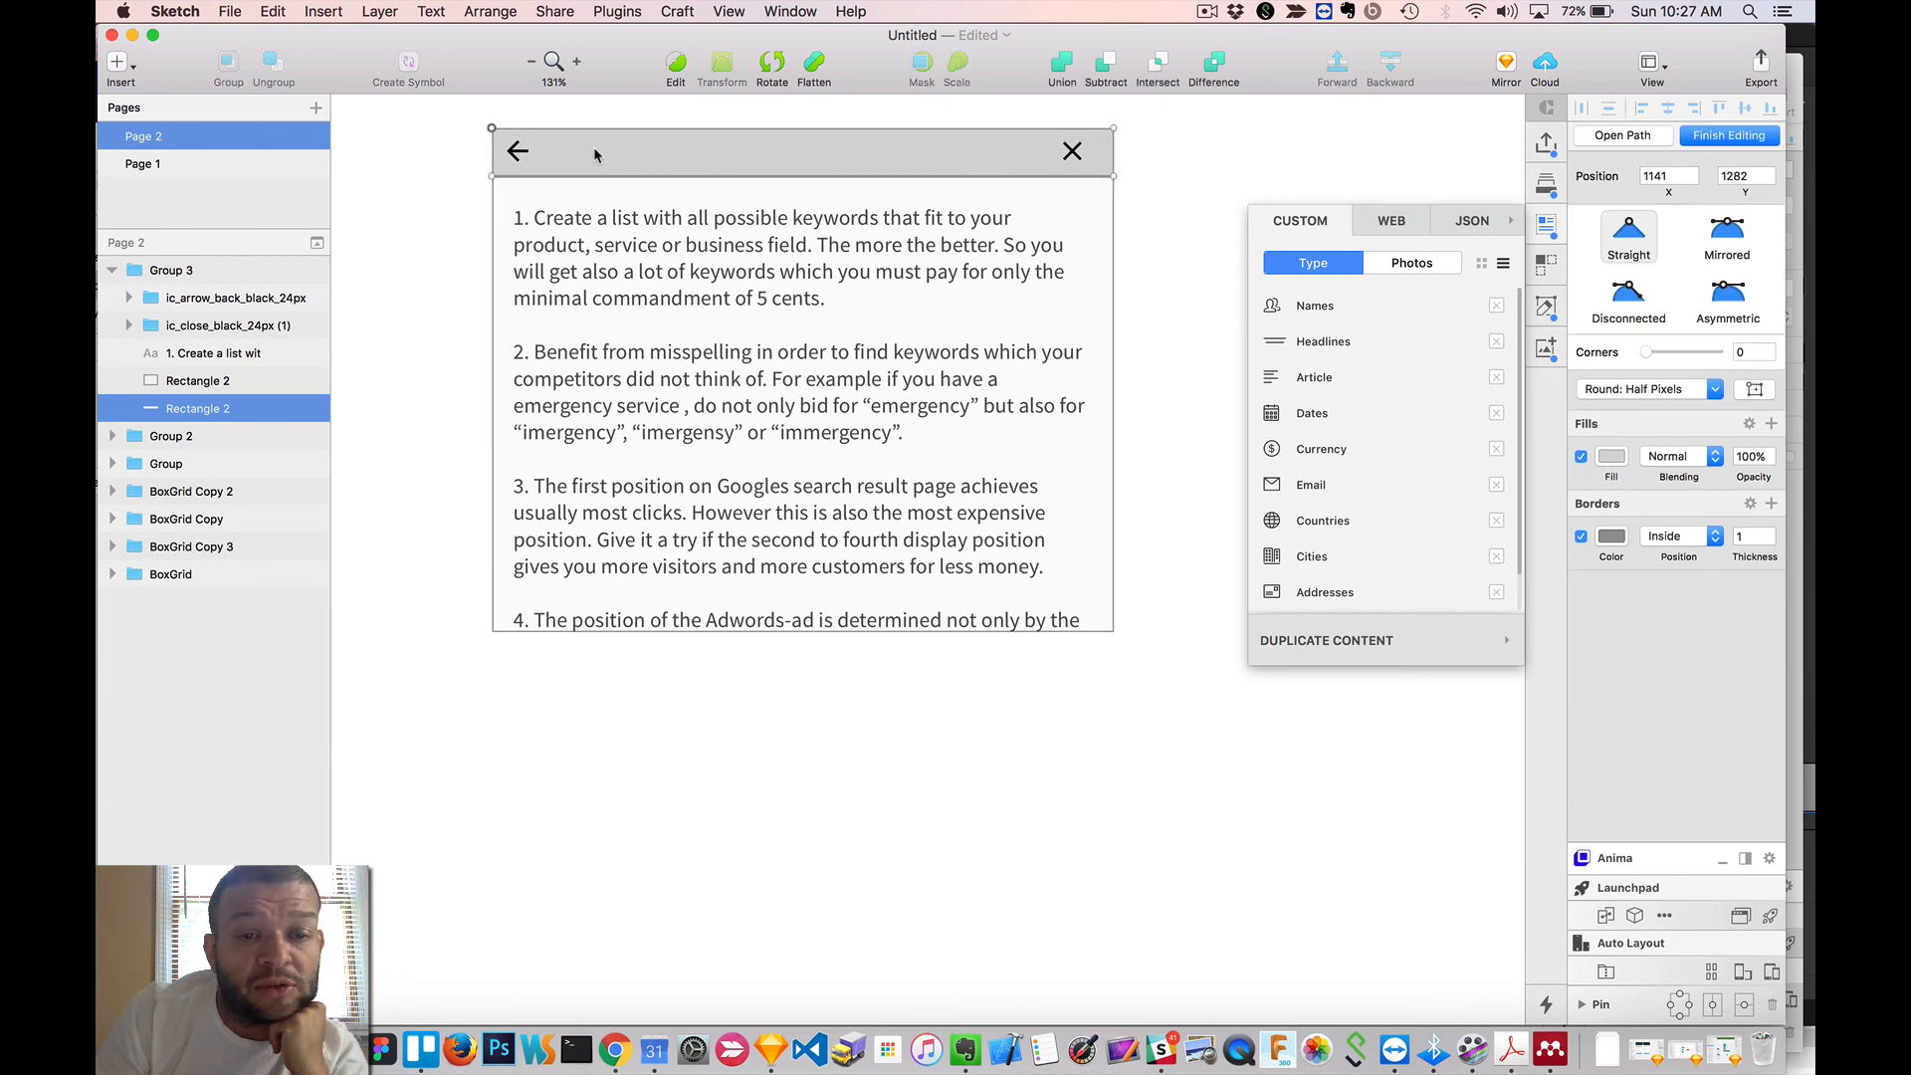
left_click(598, 192)
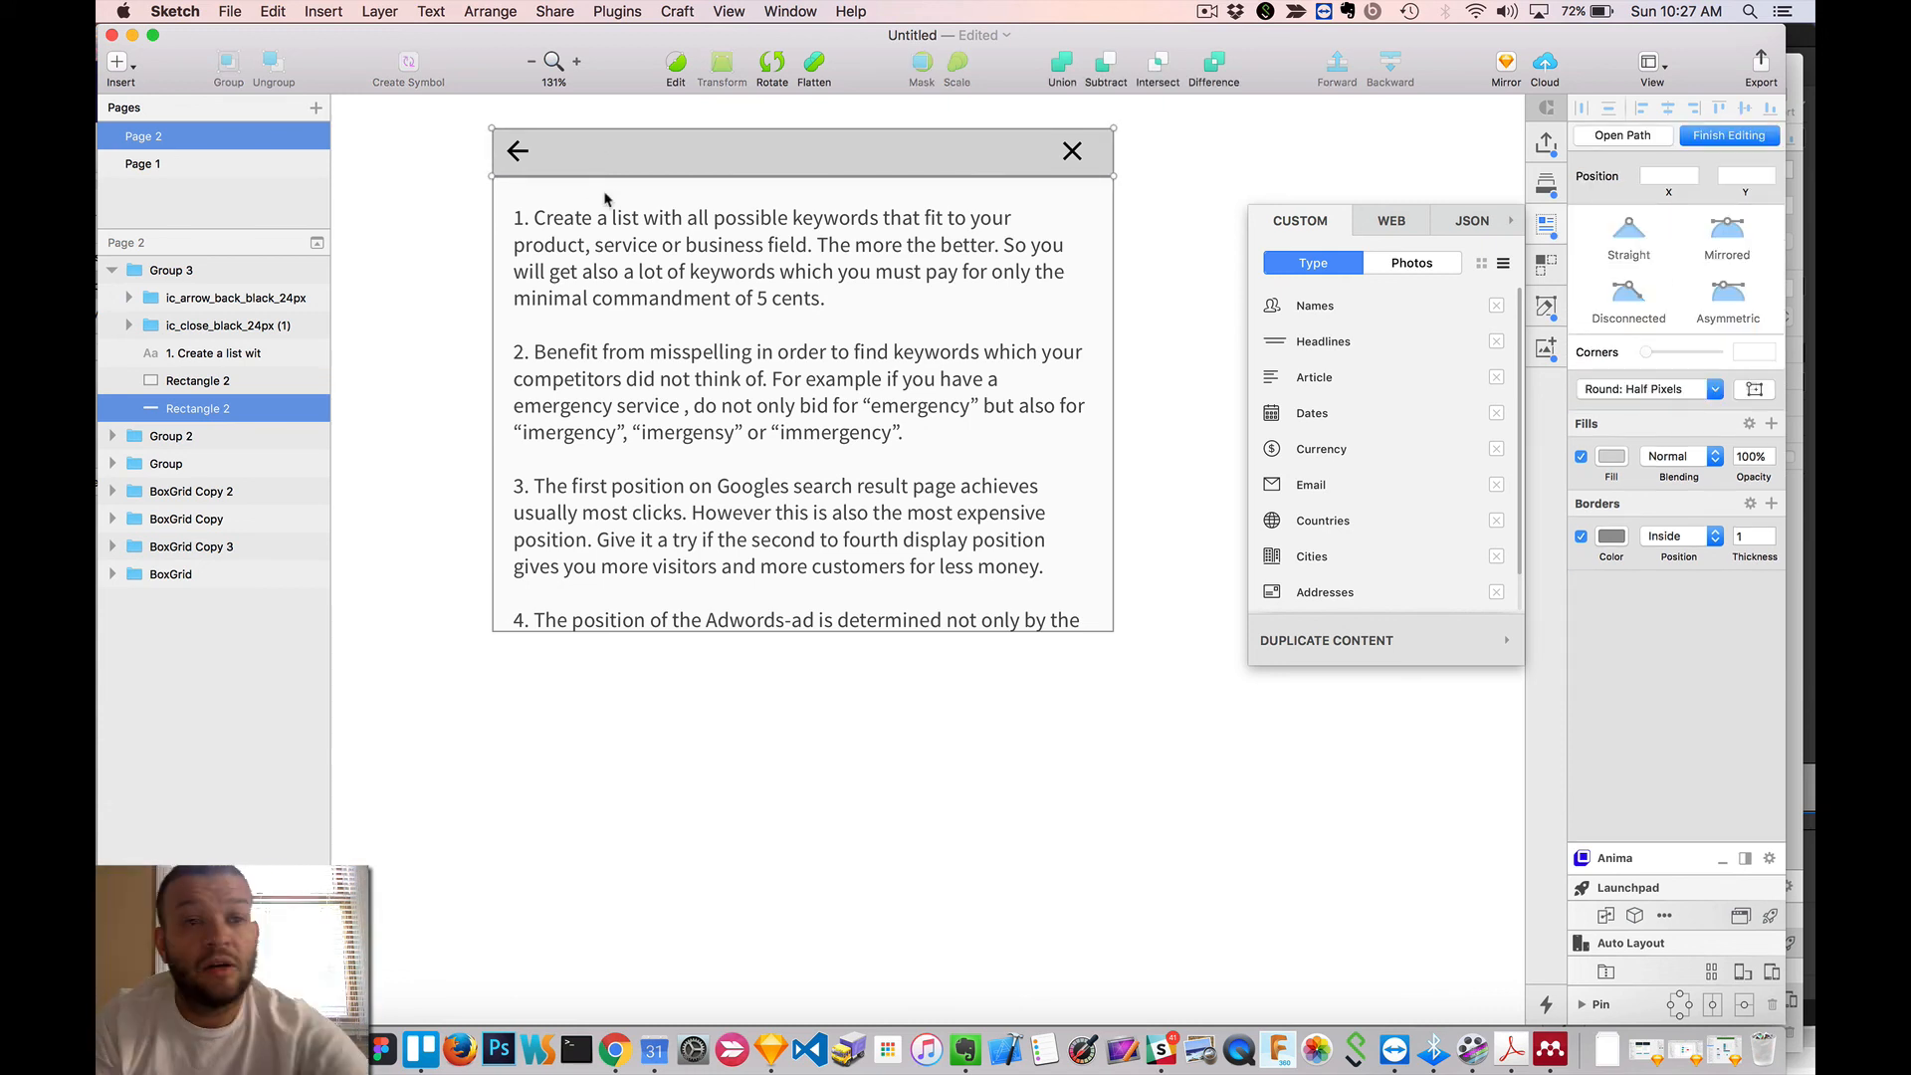
key("Escape")
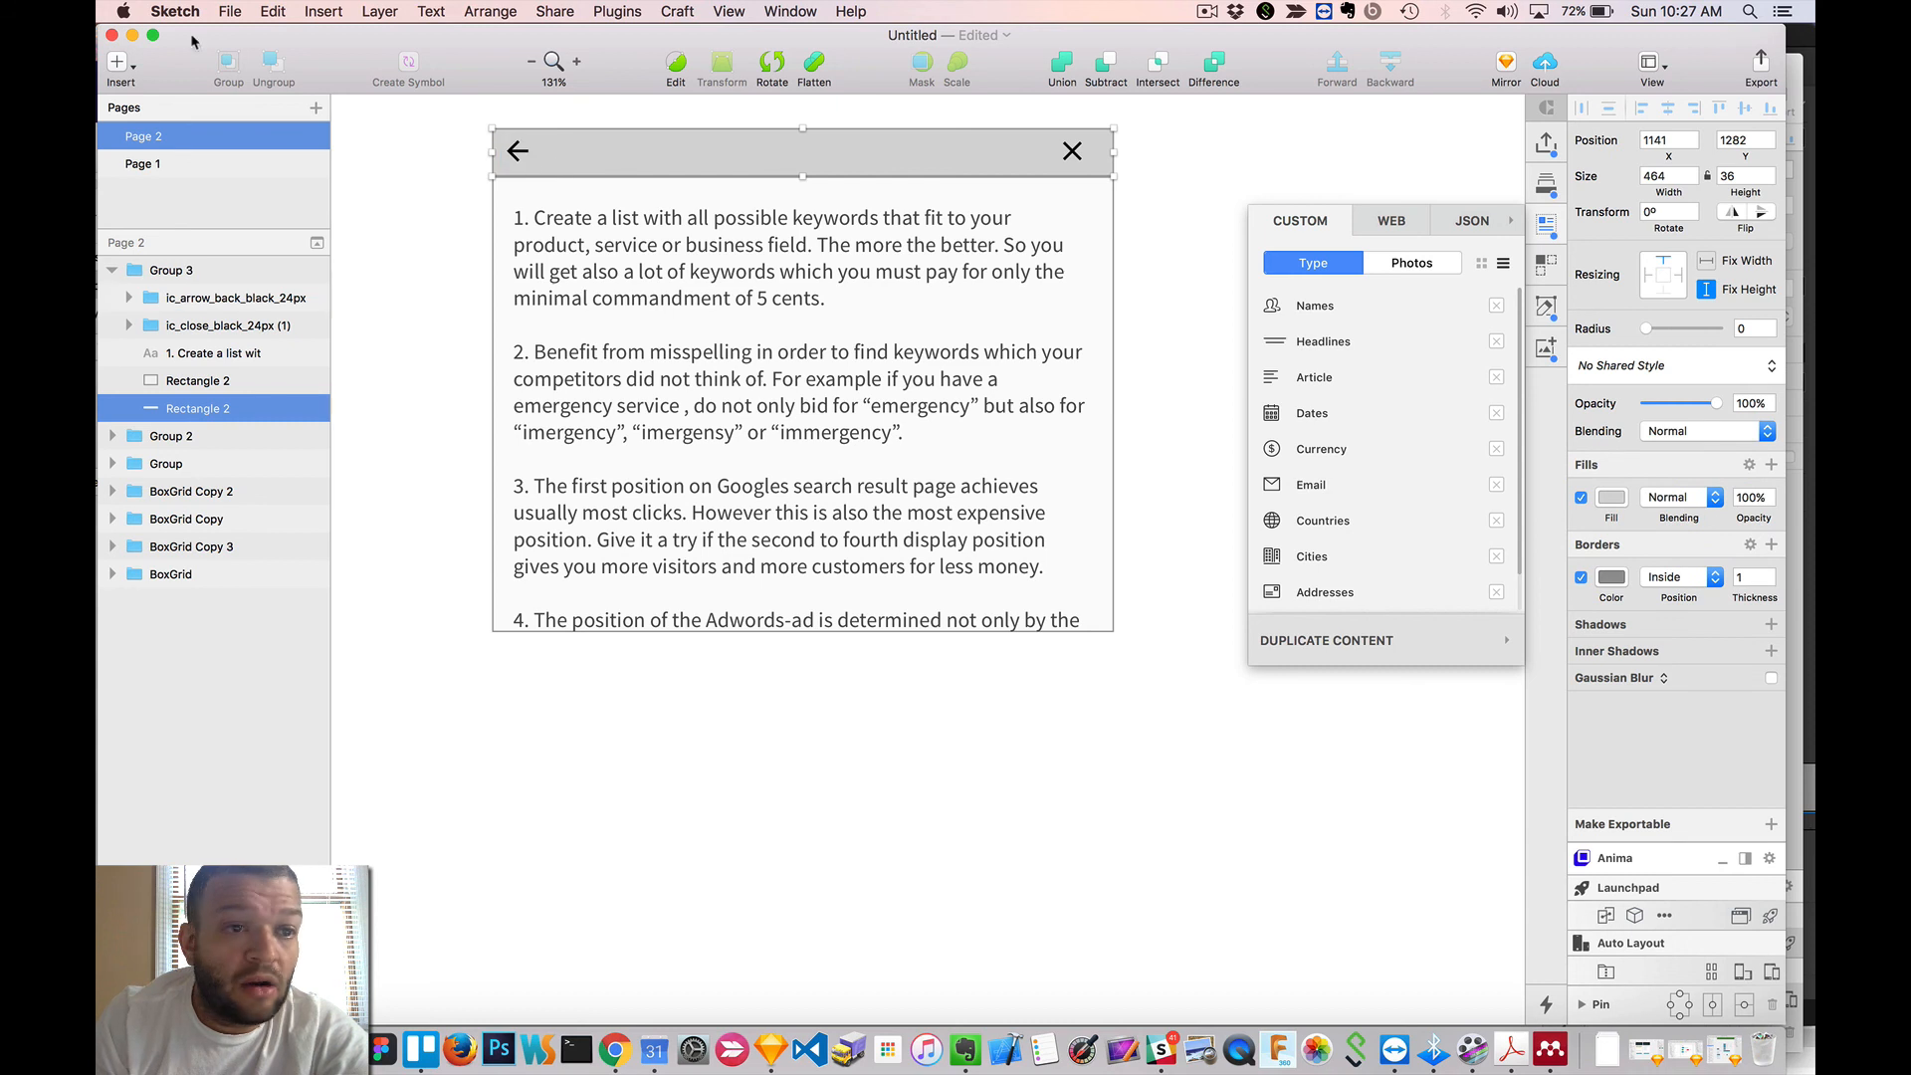
- Draw a search field rectangle about 375 by 21 on the header bar, between the back arrow and the close icon
left_click(117, 63)
mouse_move(199, 92)
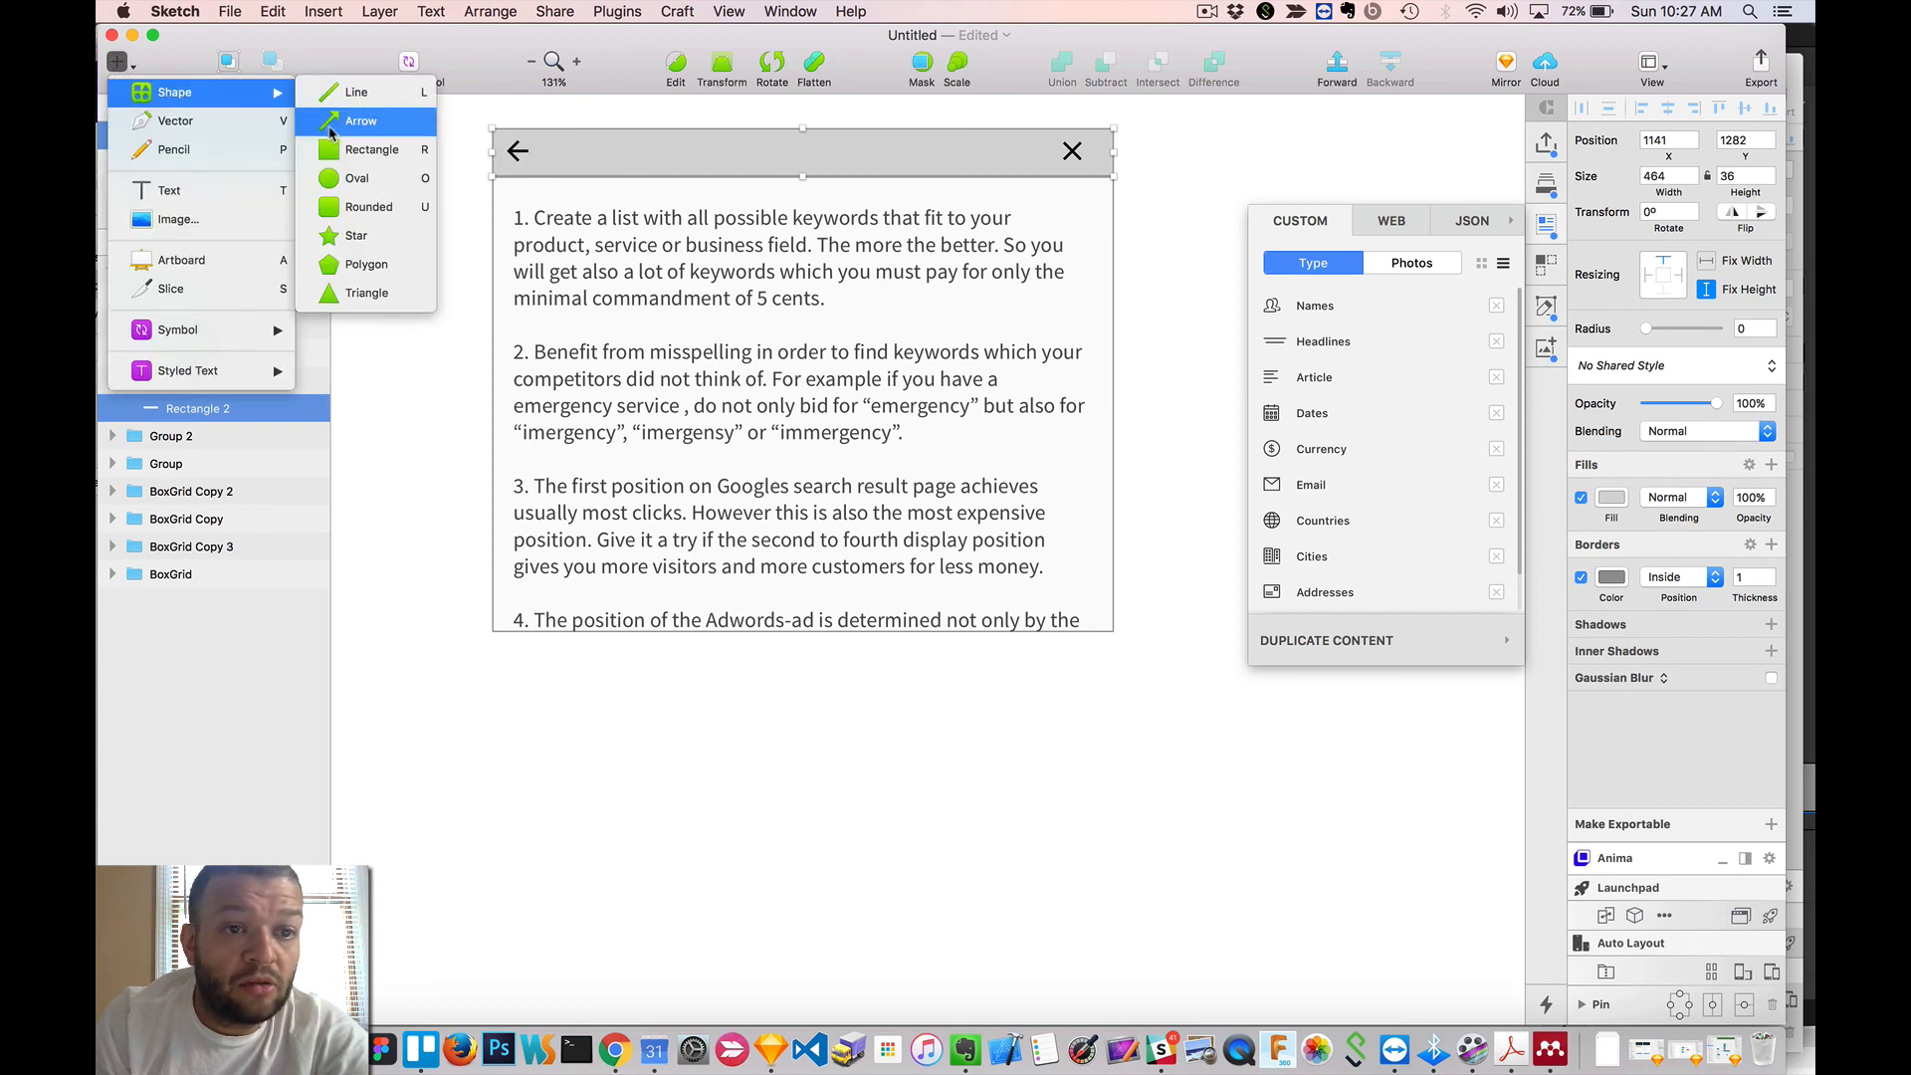
left_click(358, 147)
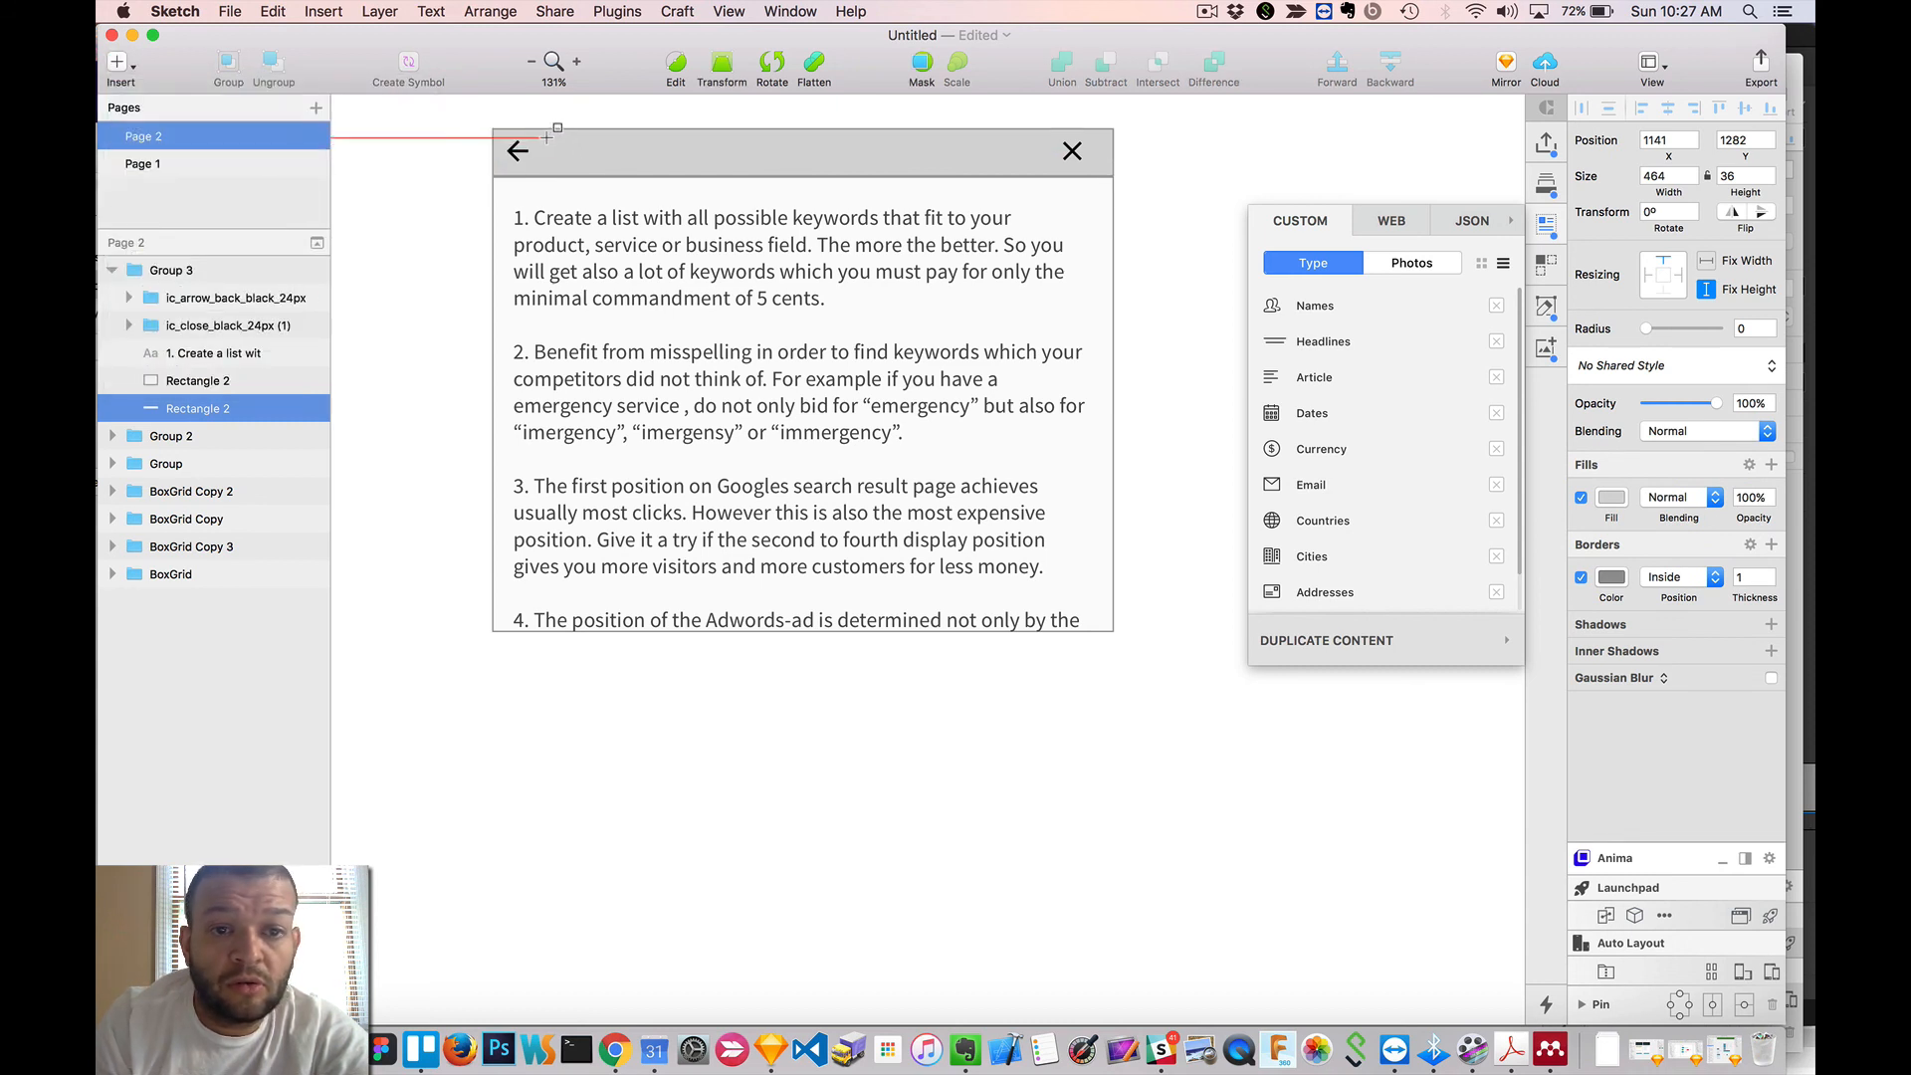
mouse_move(547, 139)
left_mouse_down()
mouse_move(789, 194)
mouse_move(1050, 163)
left_mouse_up()
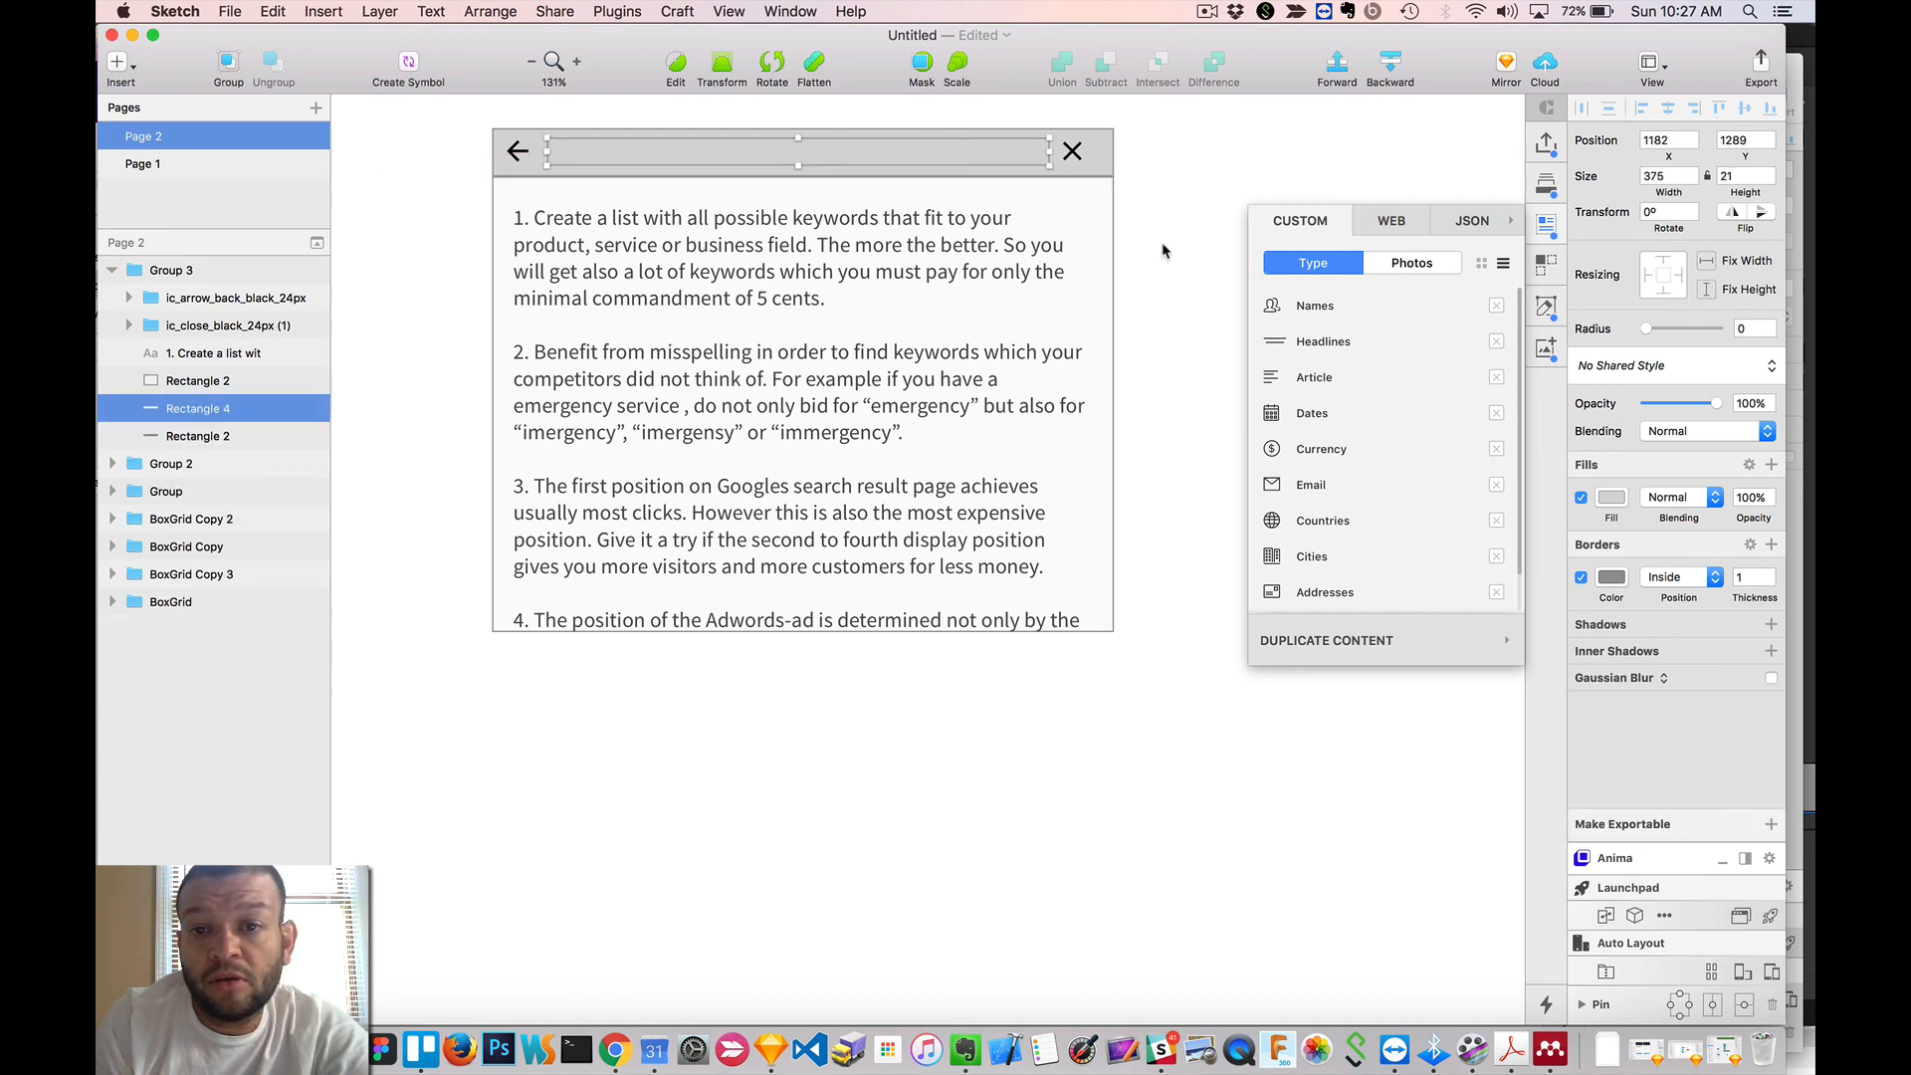
- Turn off the search field rectangle's border and set its fill to white, FFFFFF
left_click(1582, 578)
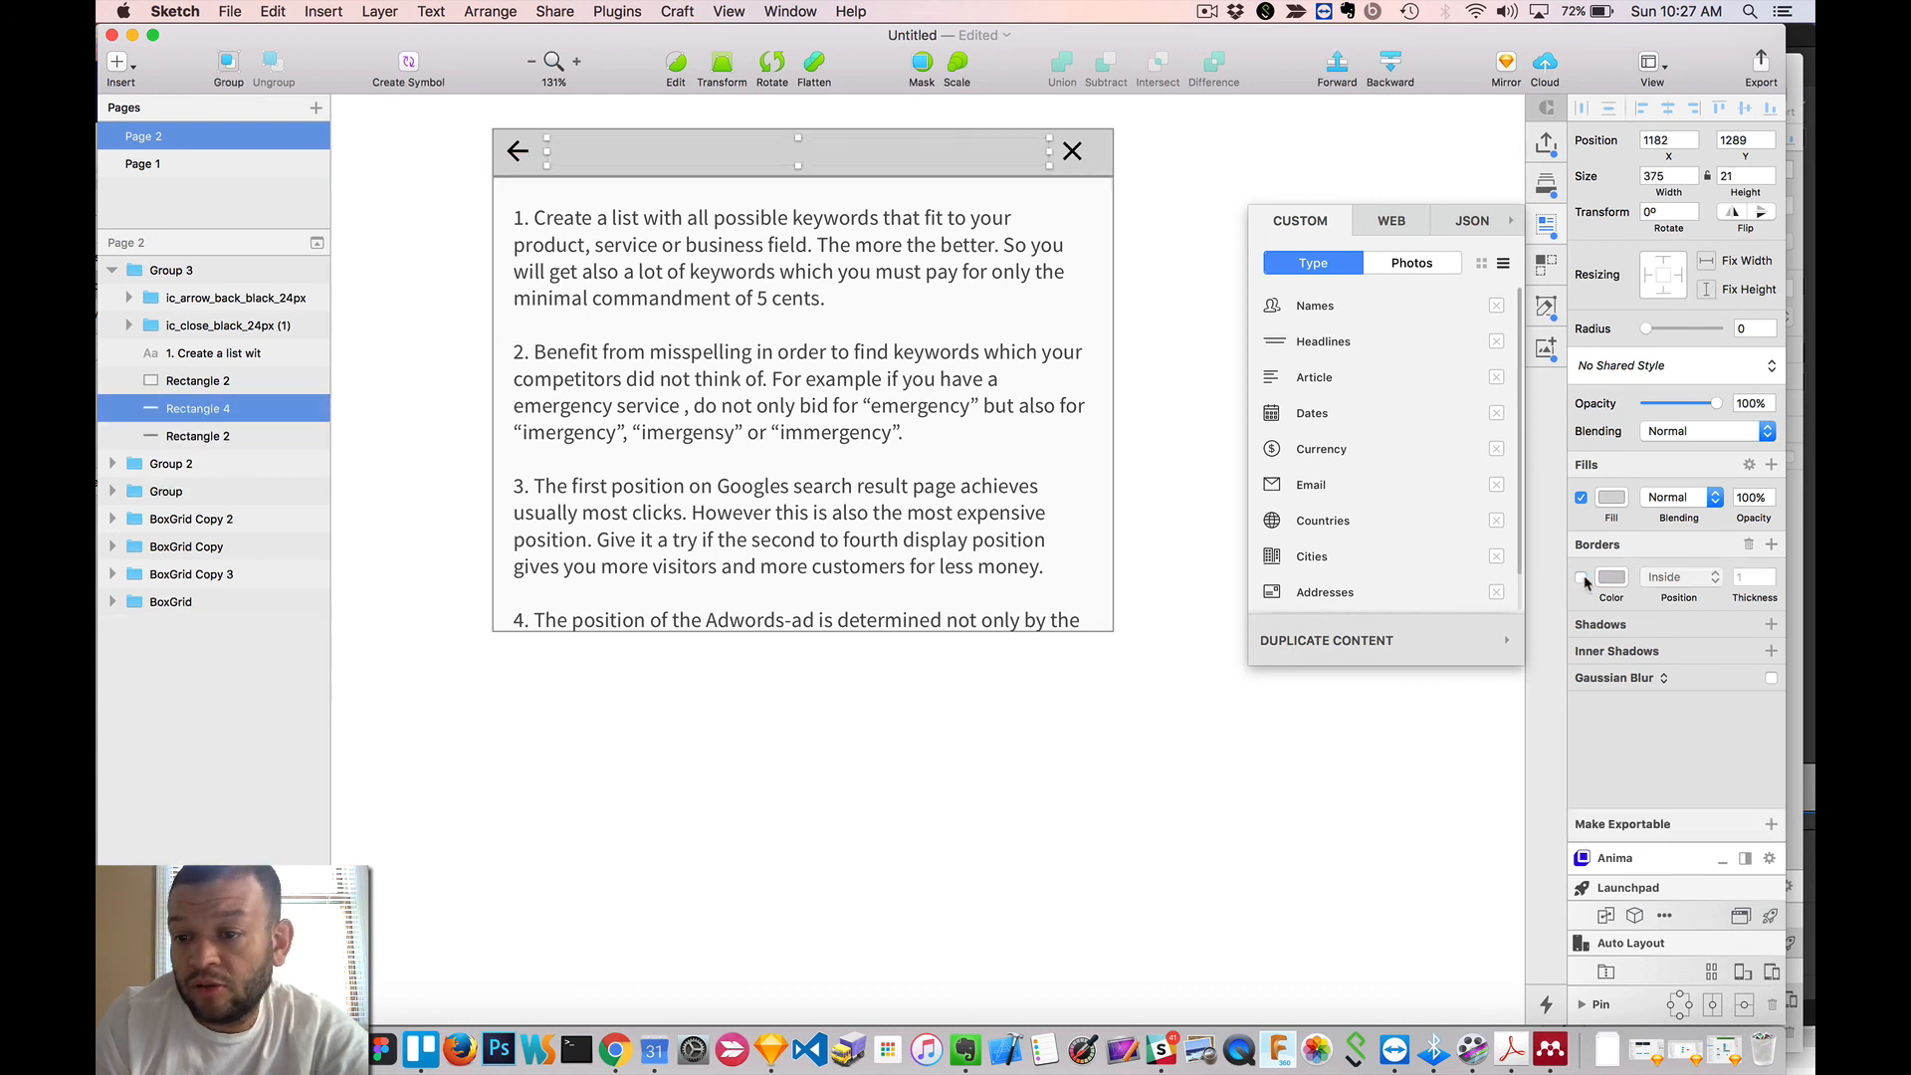
left_click(1612, 497)
left_click_drag(1596, 615, 1575, 590)
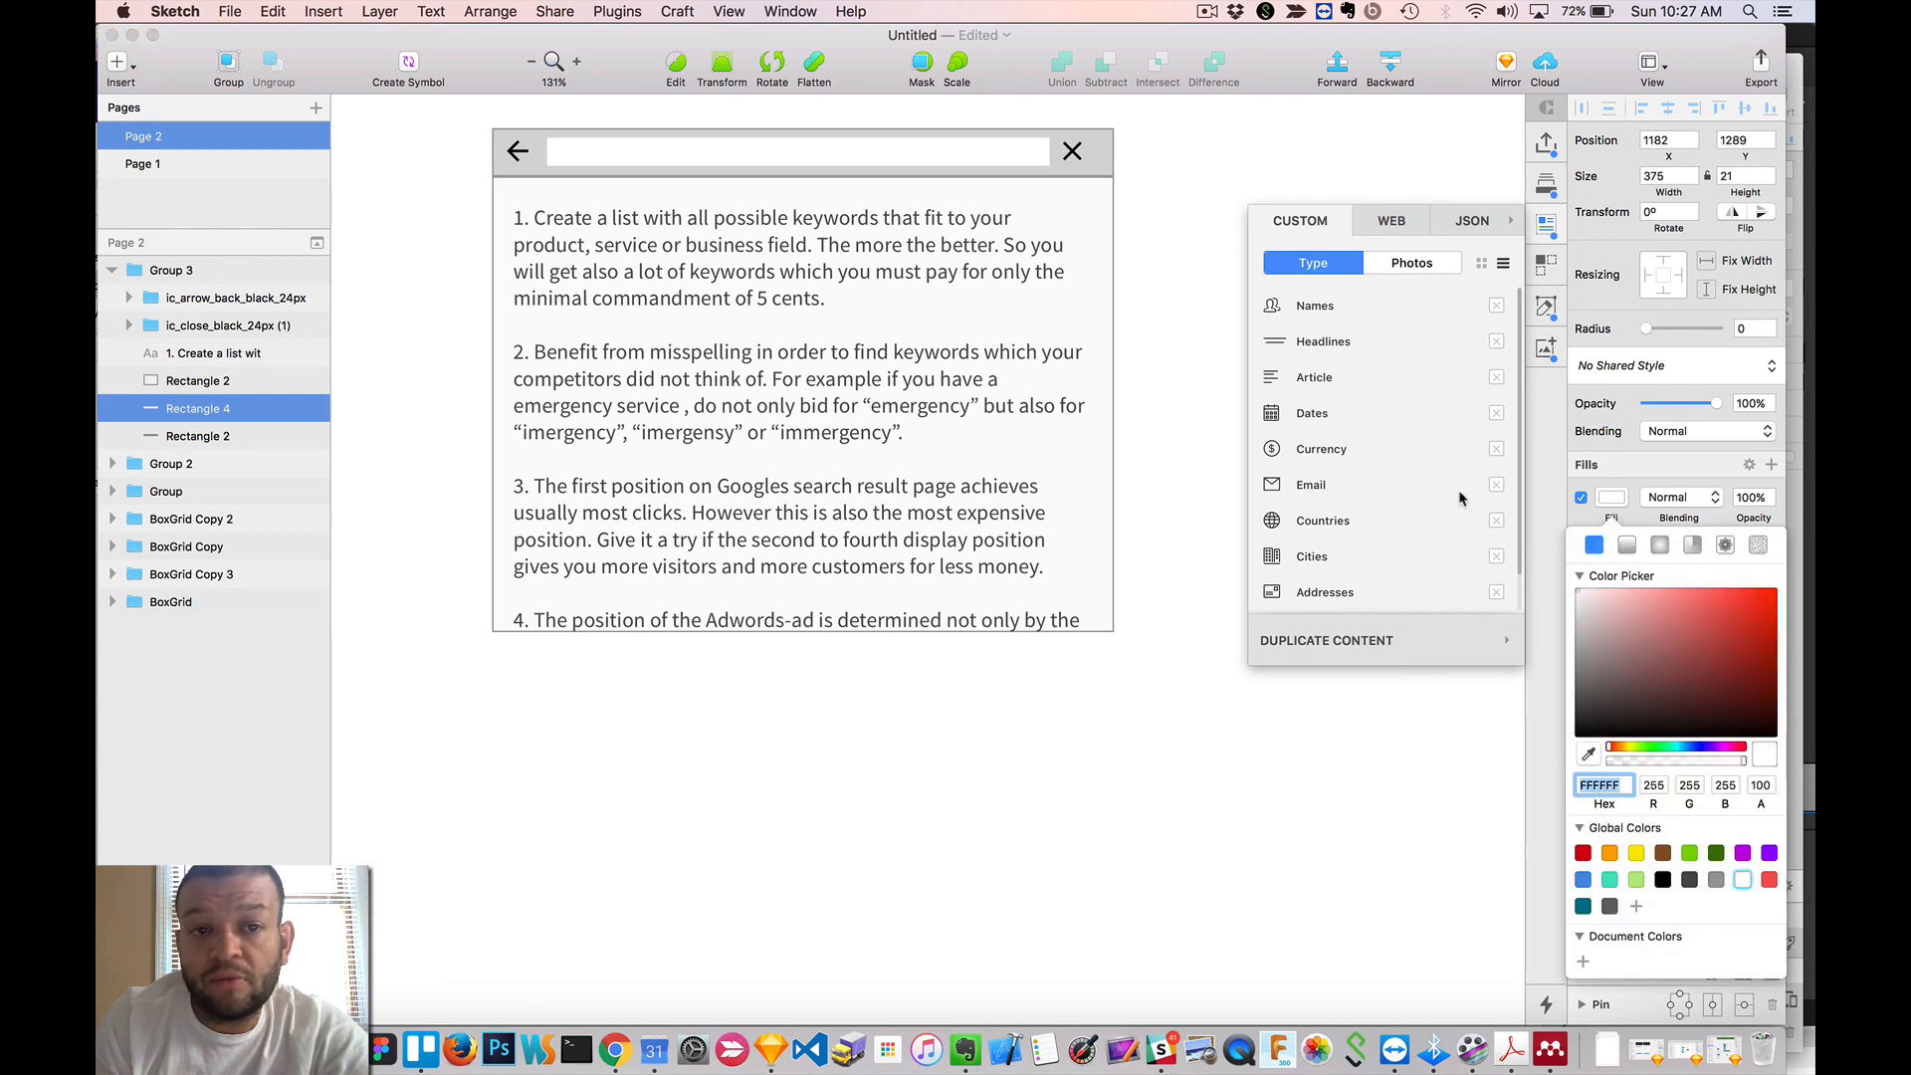
left_click(1159, 199)
- Try narrowing the panel group to a width of 210 to test how the search field resizes, and undo it
left_click(1108, 304)
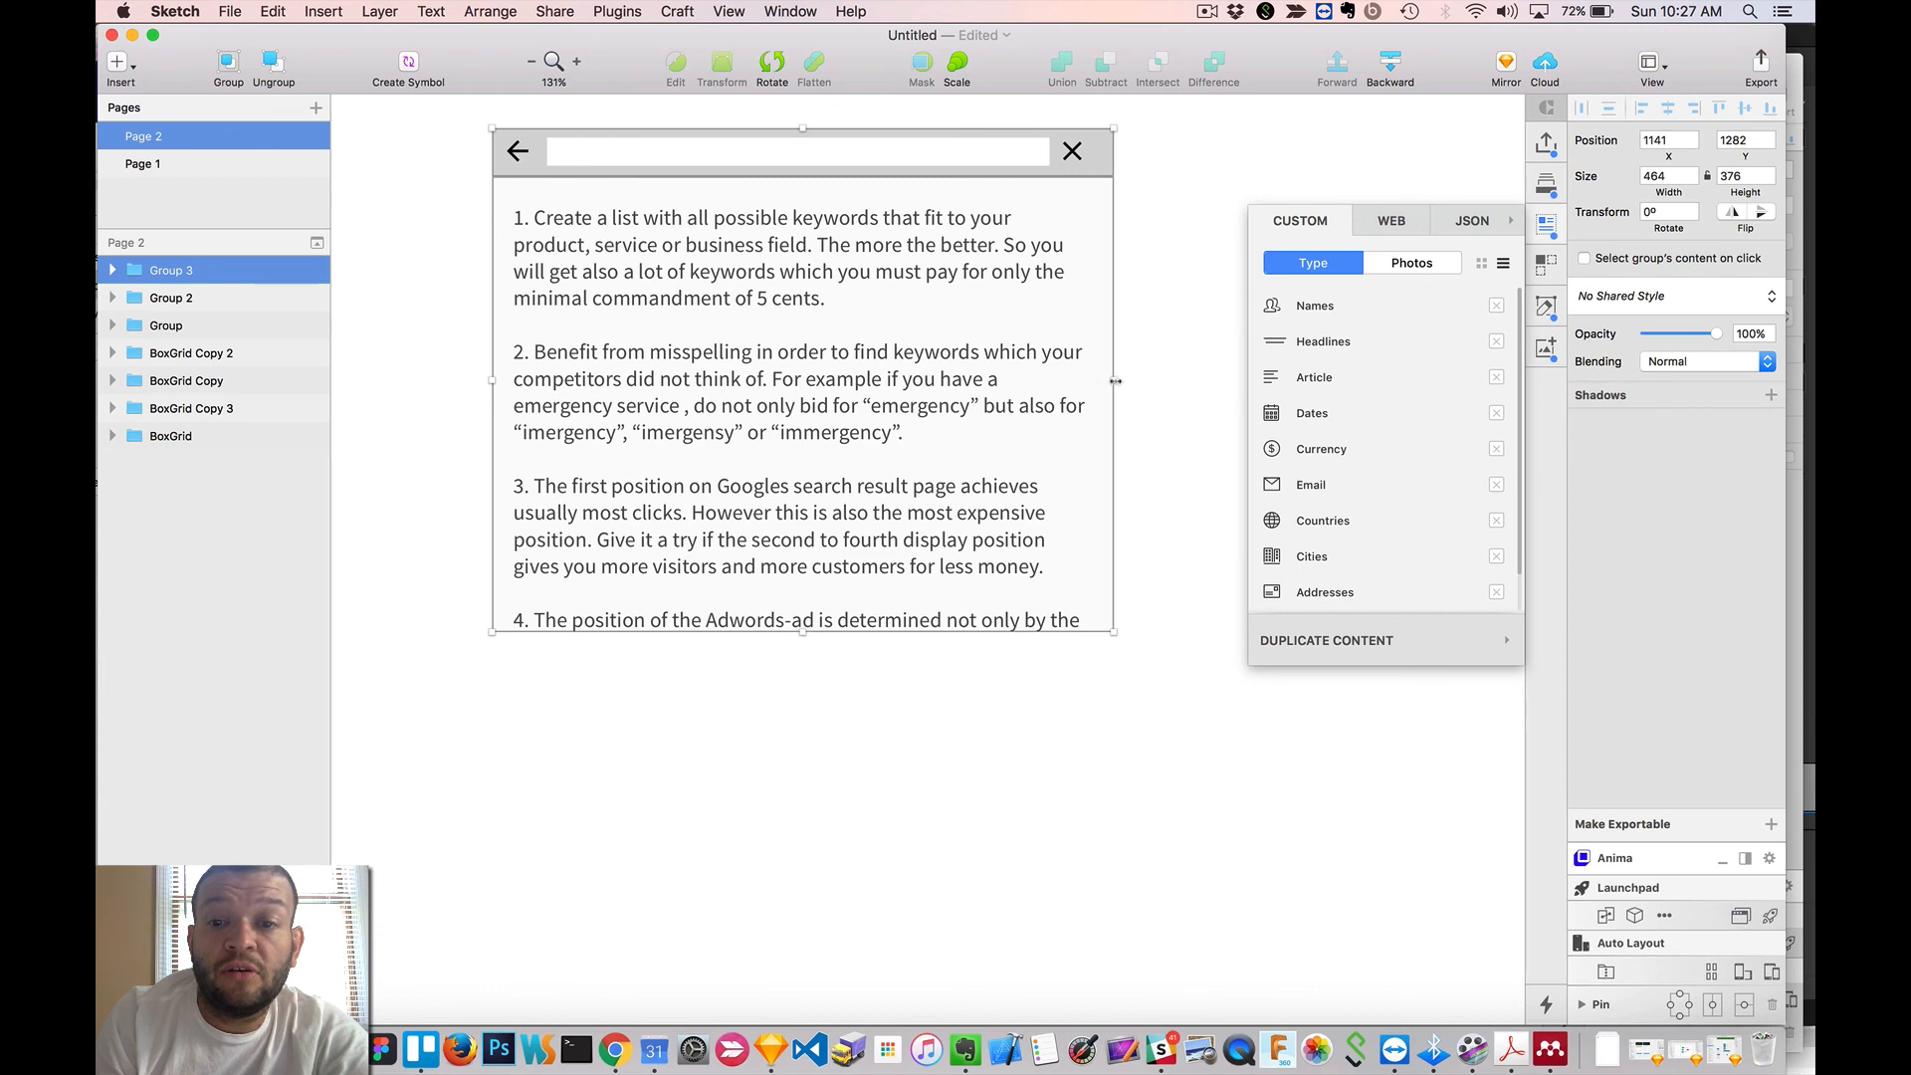
left_click_drag(1115, 380, 774, 368)
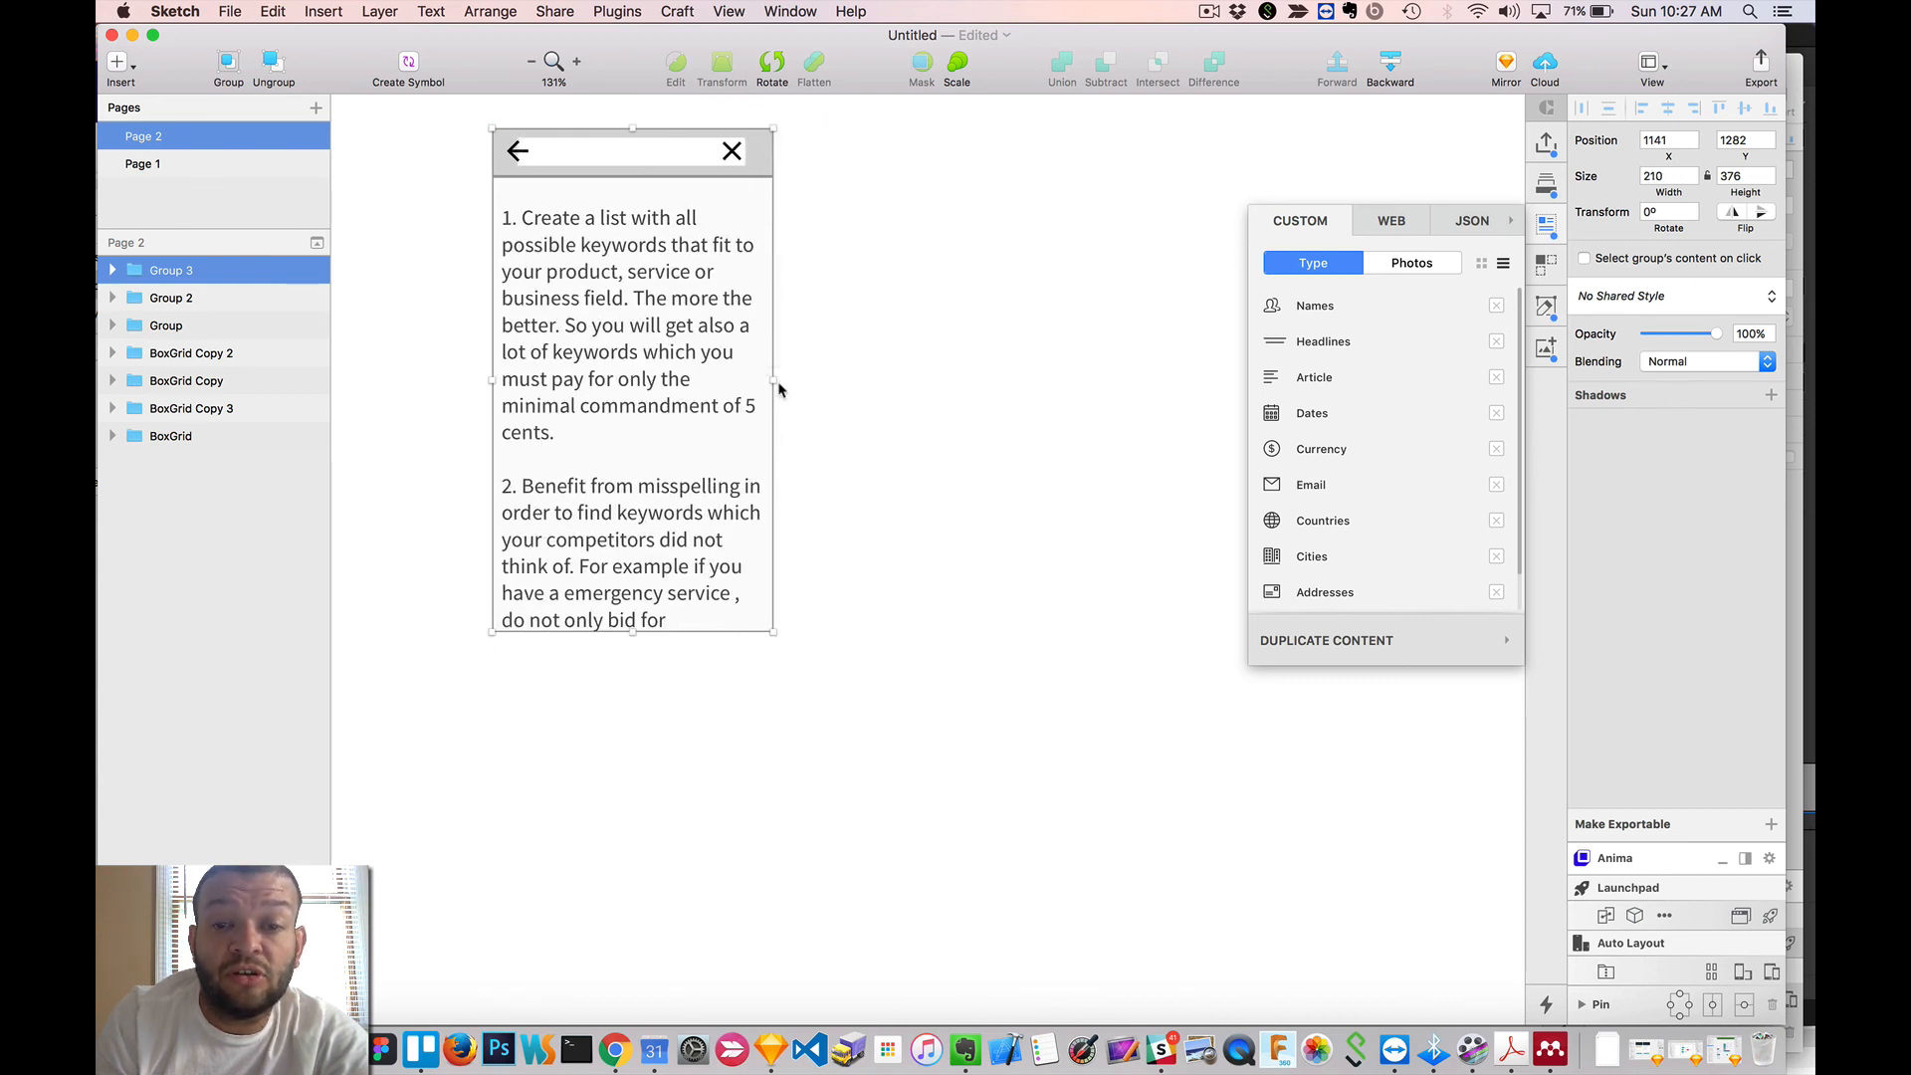
key("super+z")
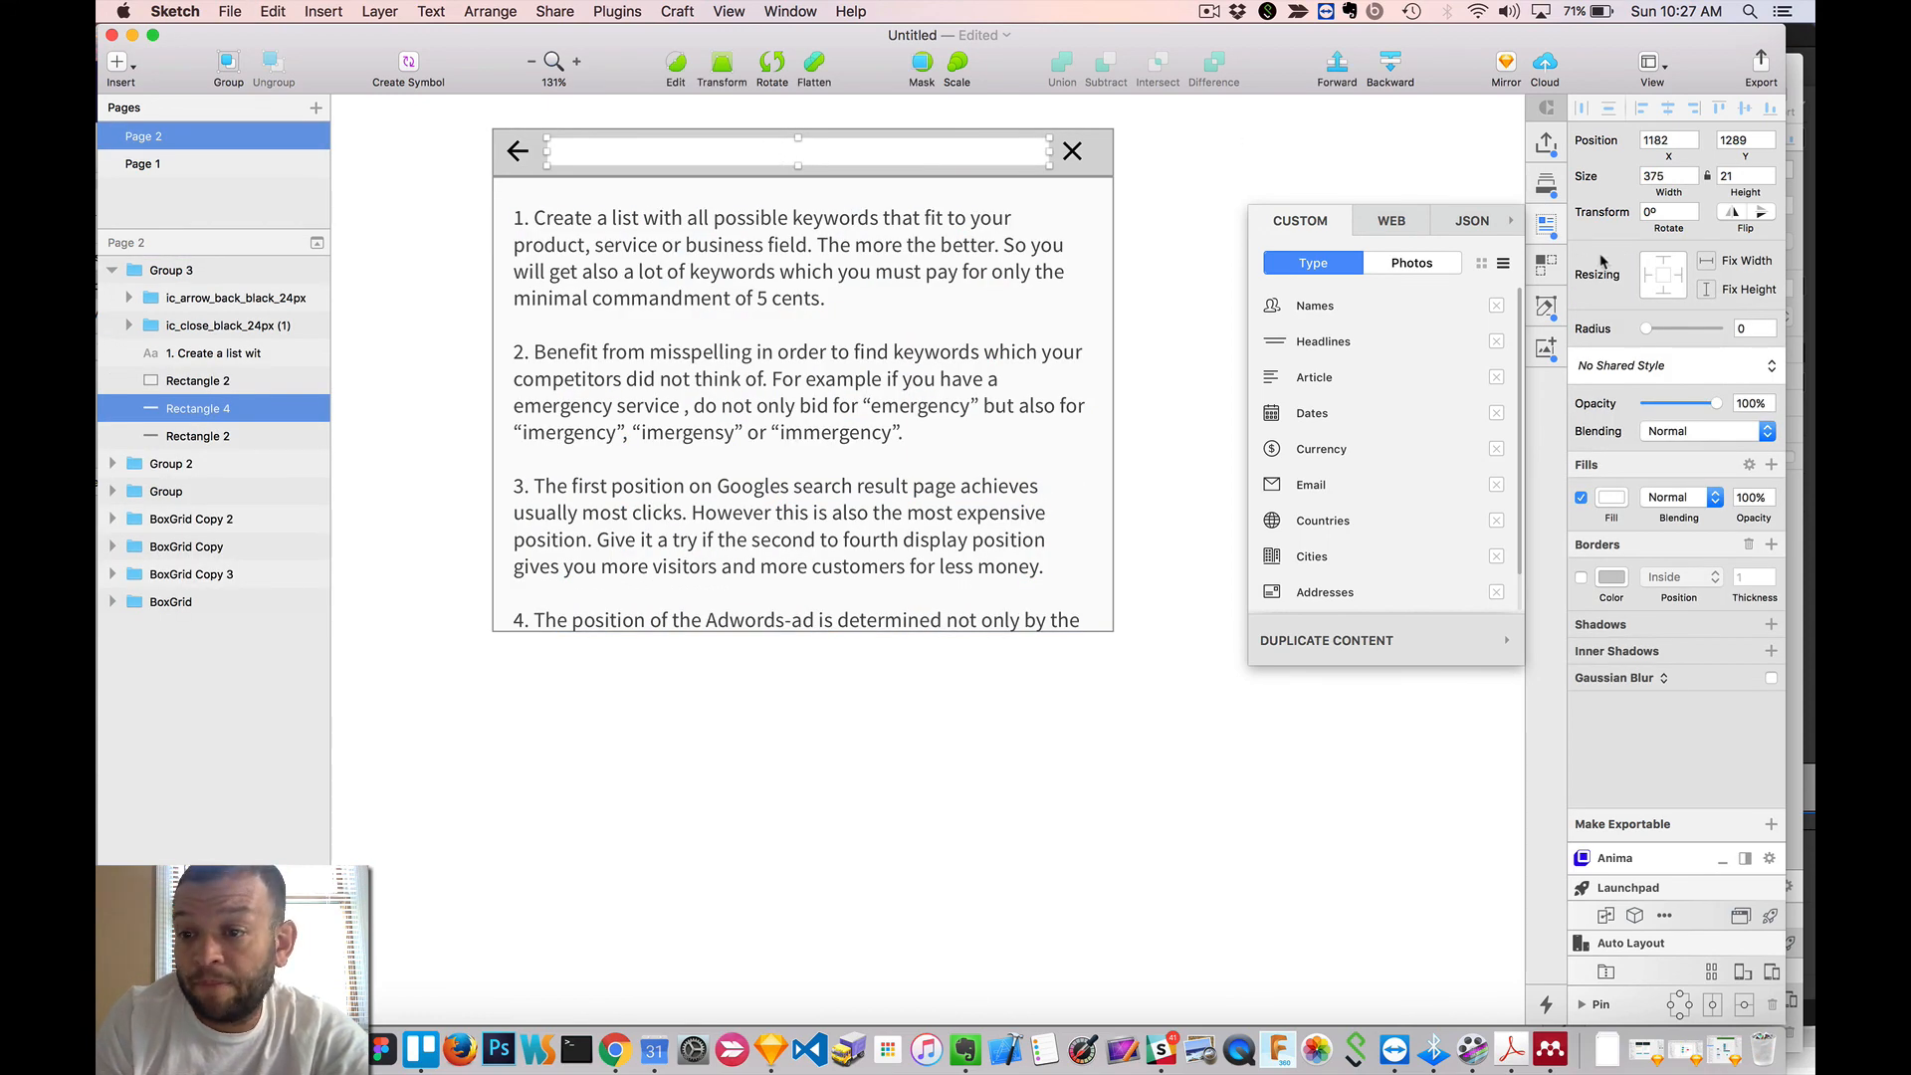
- Anchor the search field rectangle to the left, right and top edges of its group and fix its height
left_click(1681, 276)
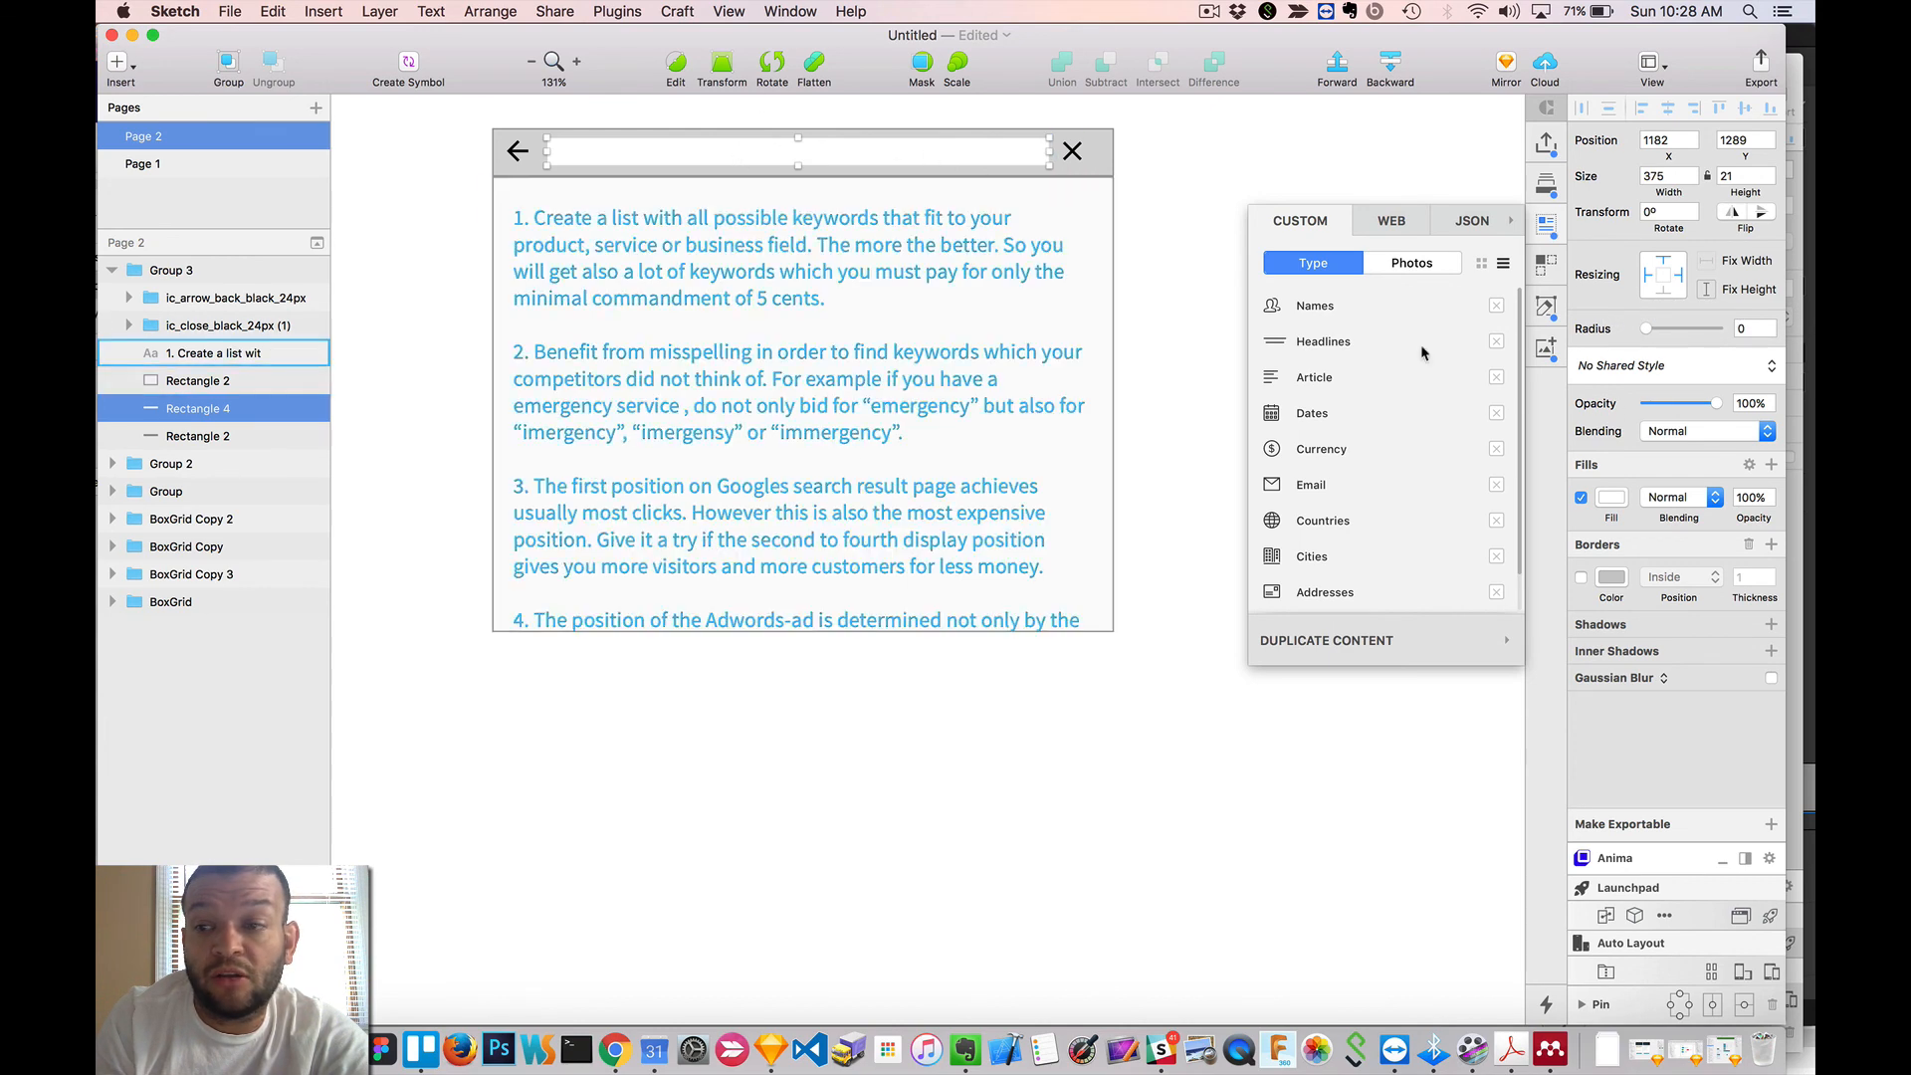
left_click(1707, 288)
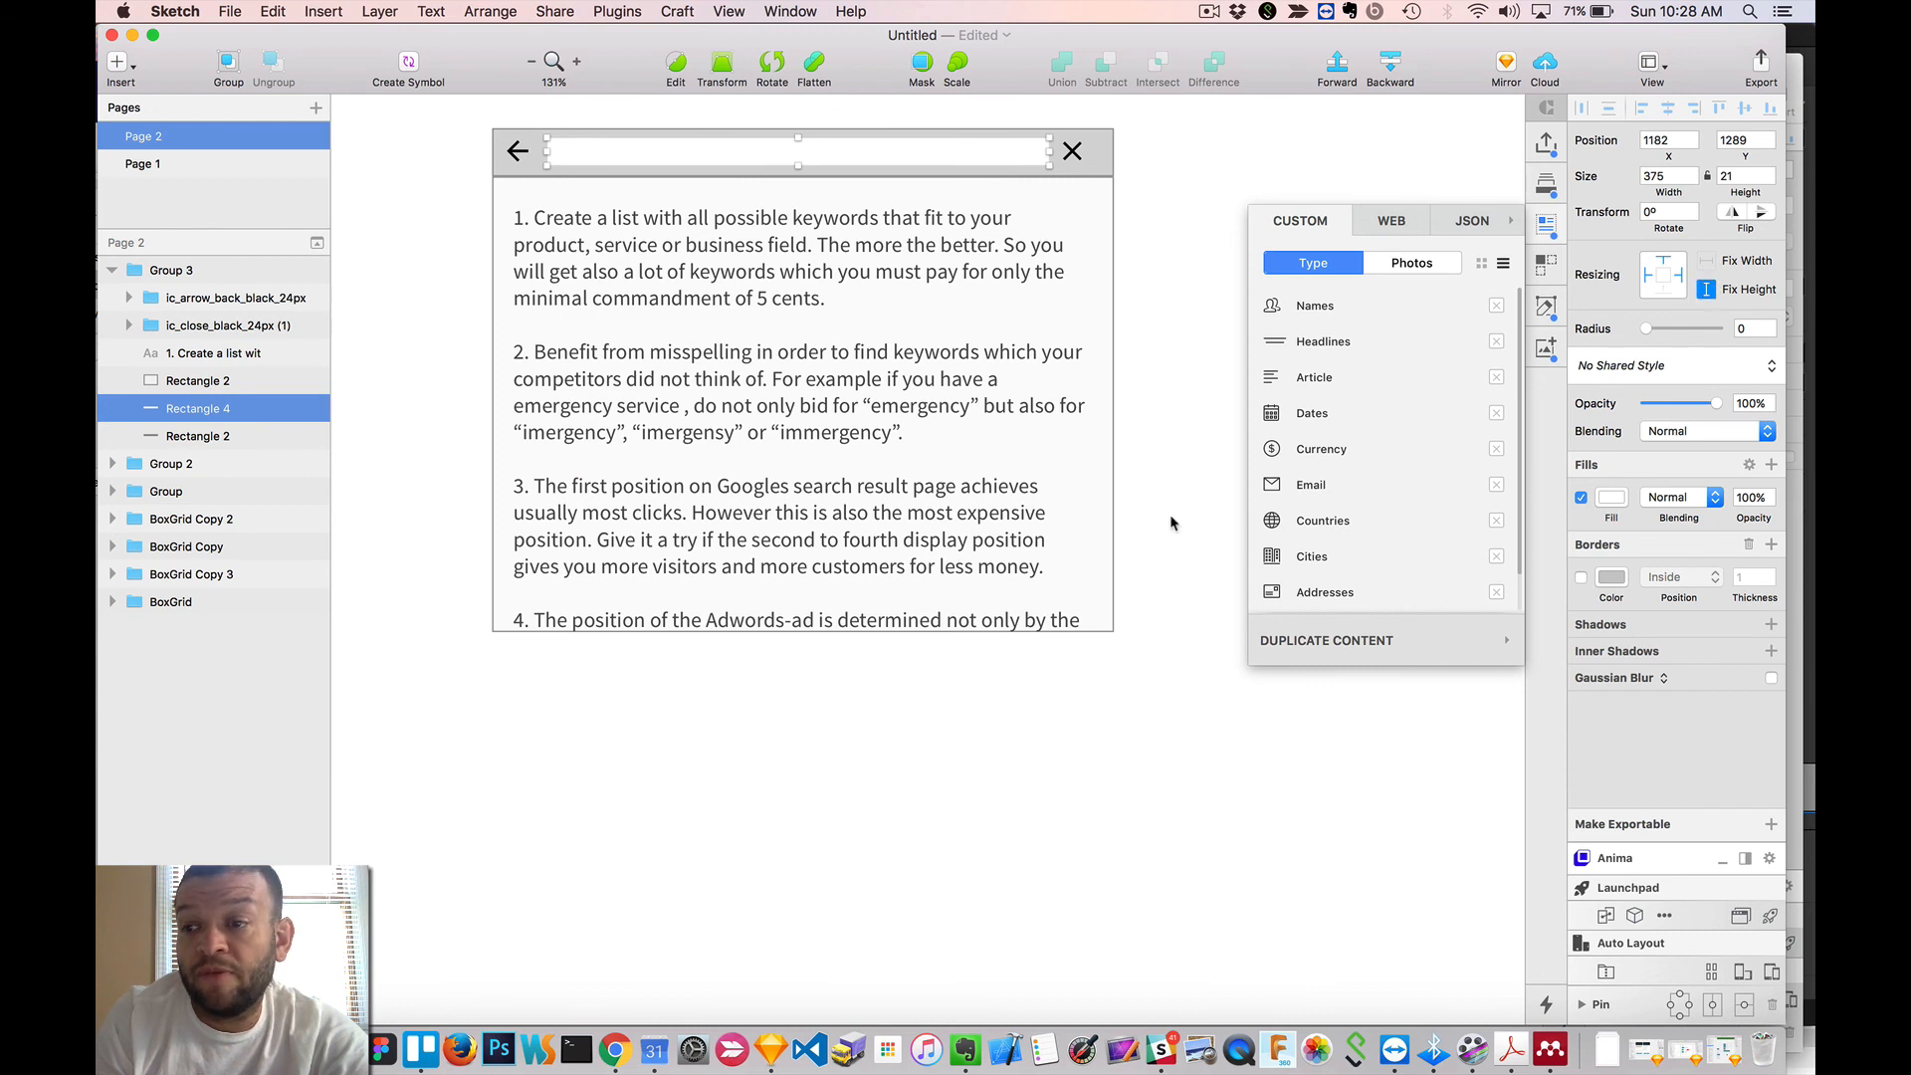
left_click(1167, 394)
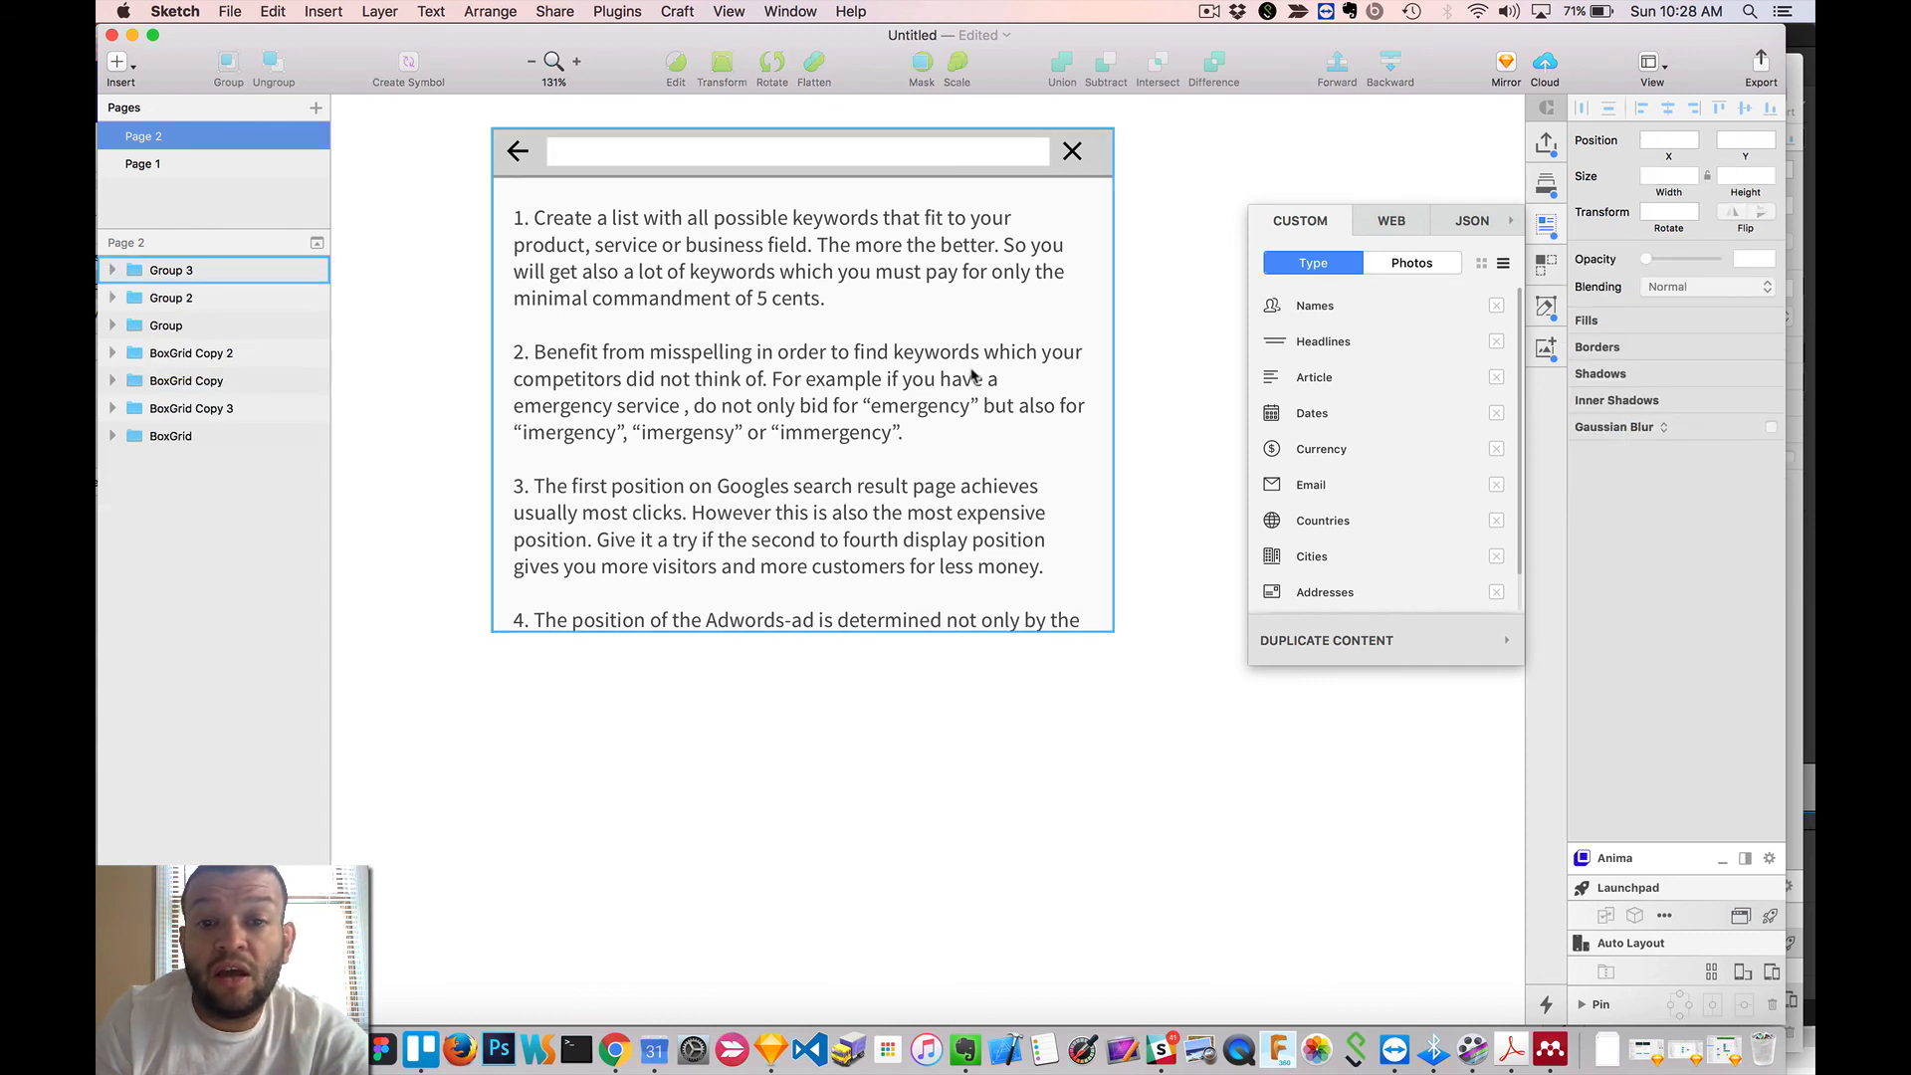
- Widen the panel group from its right edge to a width of 493 and compare it with the original panel
left_click(973, 375)
left_click_drag(1110, 379, 1162, 379)
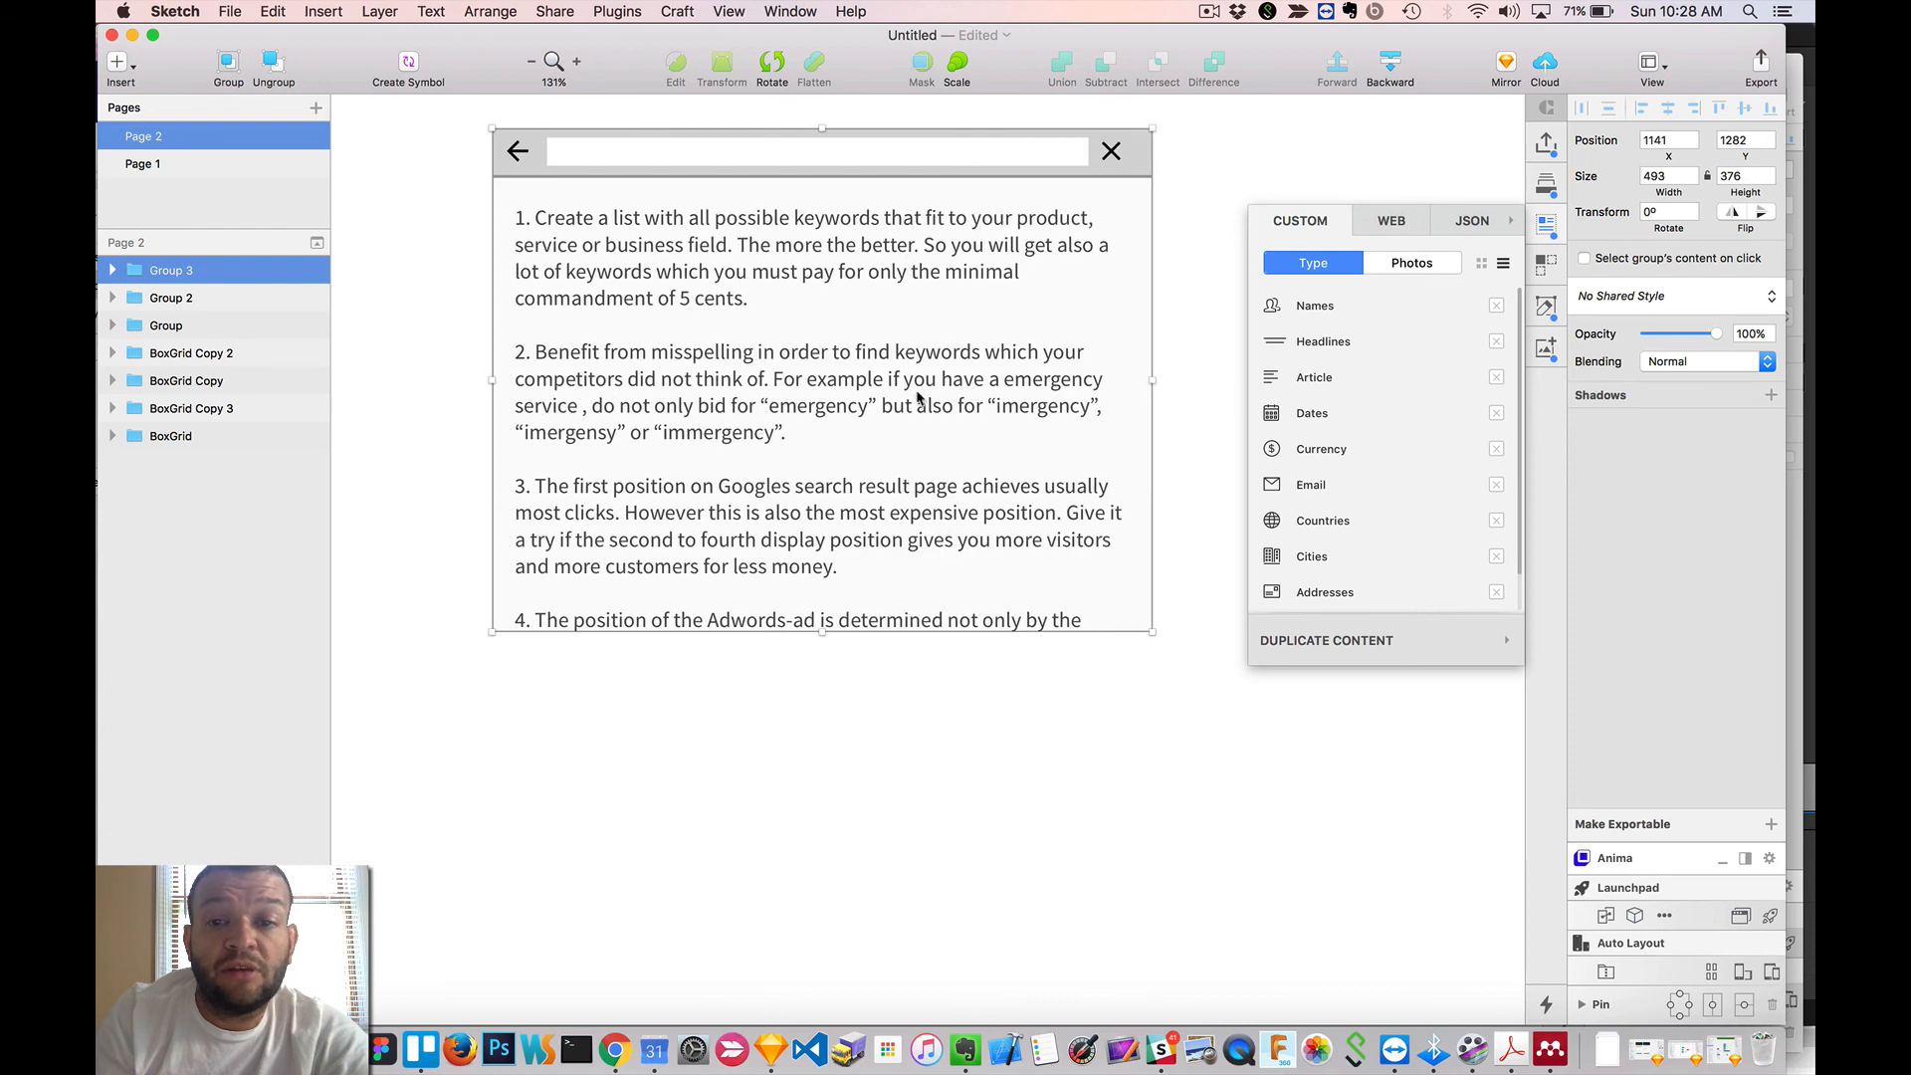
scroll(924, 400, "up", 10)
scroll(915, 396, "down", 5)
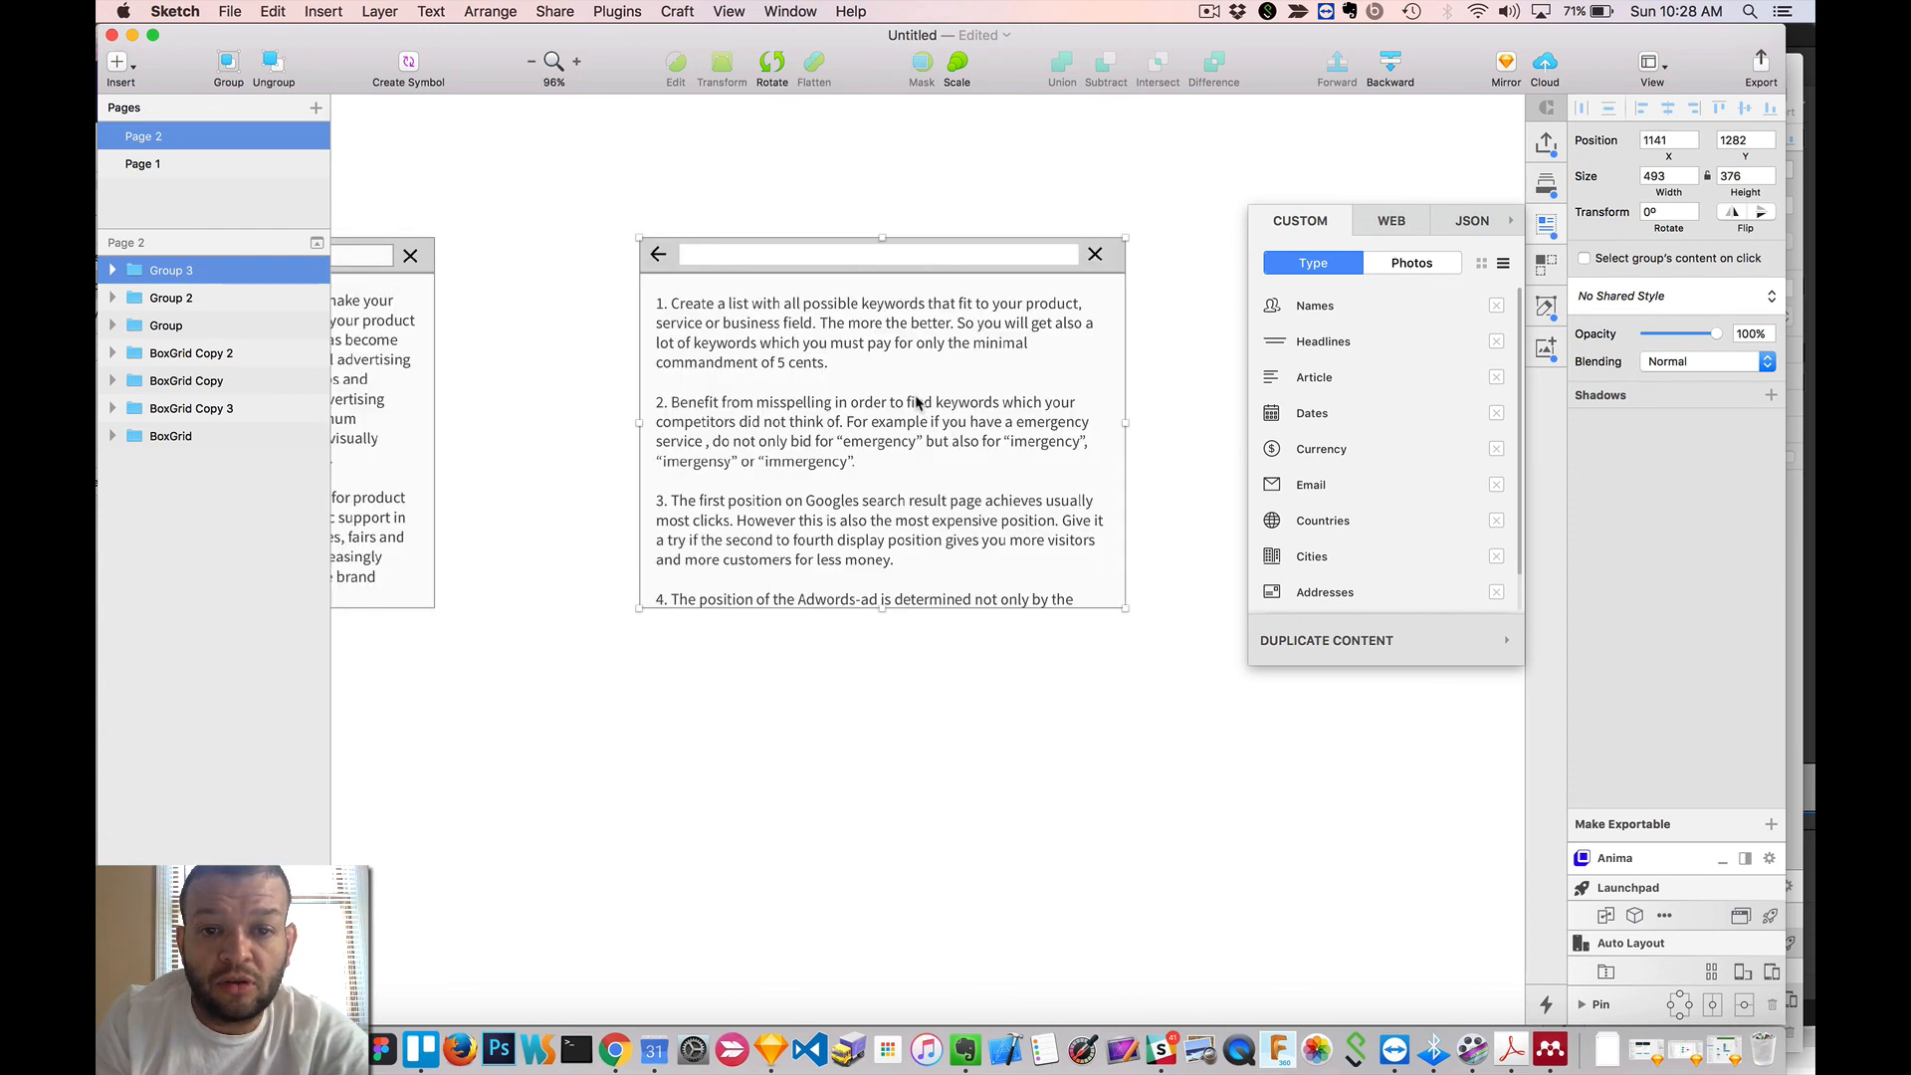
scroll(916, 396, "up", 3)
scroll(915, 397, "left", 2)
scroll(915, 401, "left", 10)
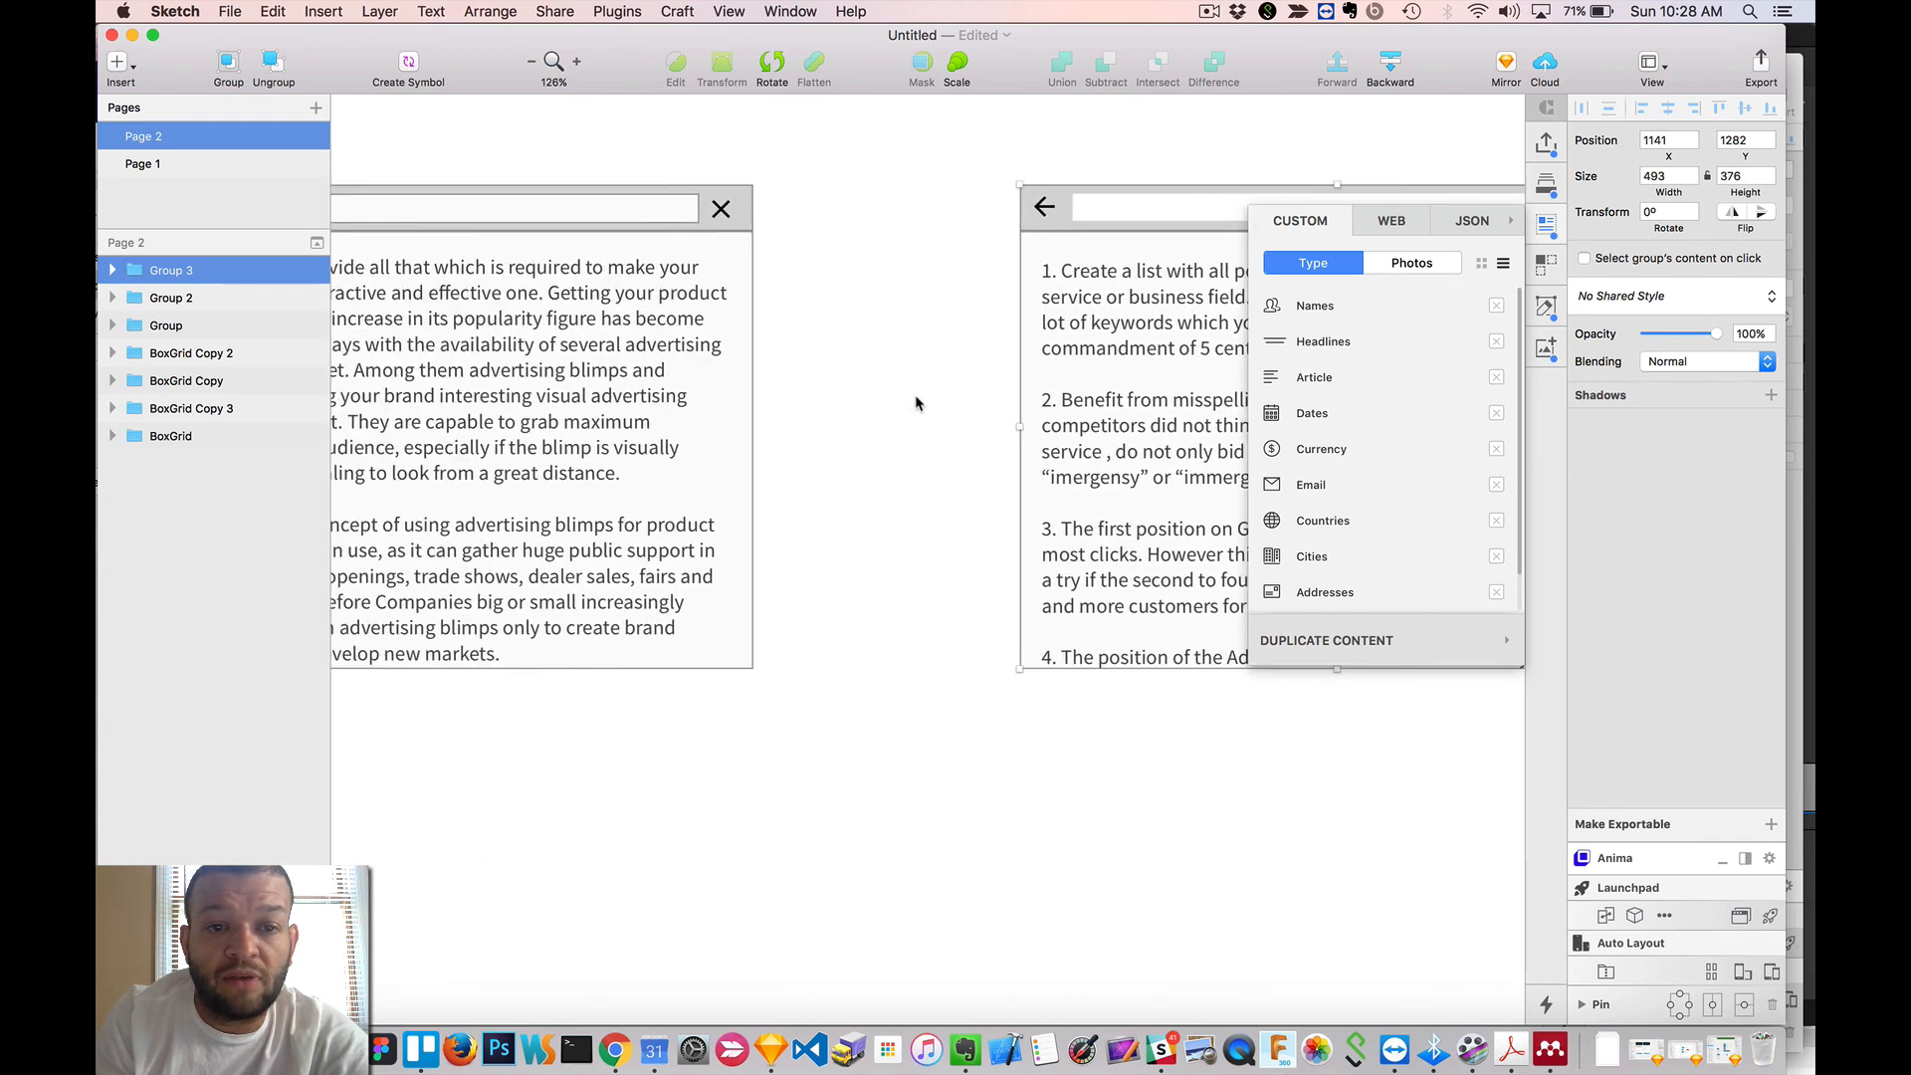
scroll(916, 402, "right", 10)
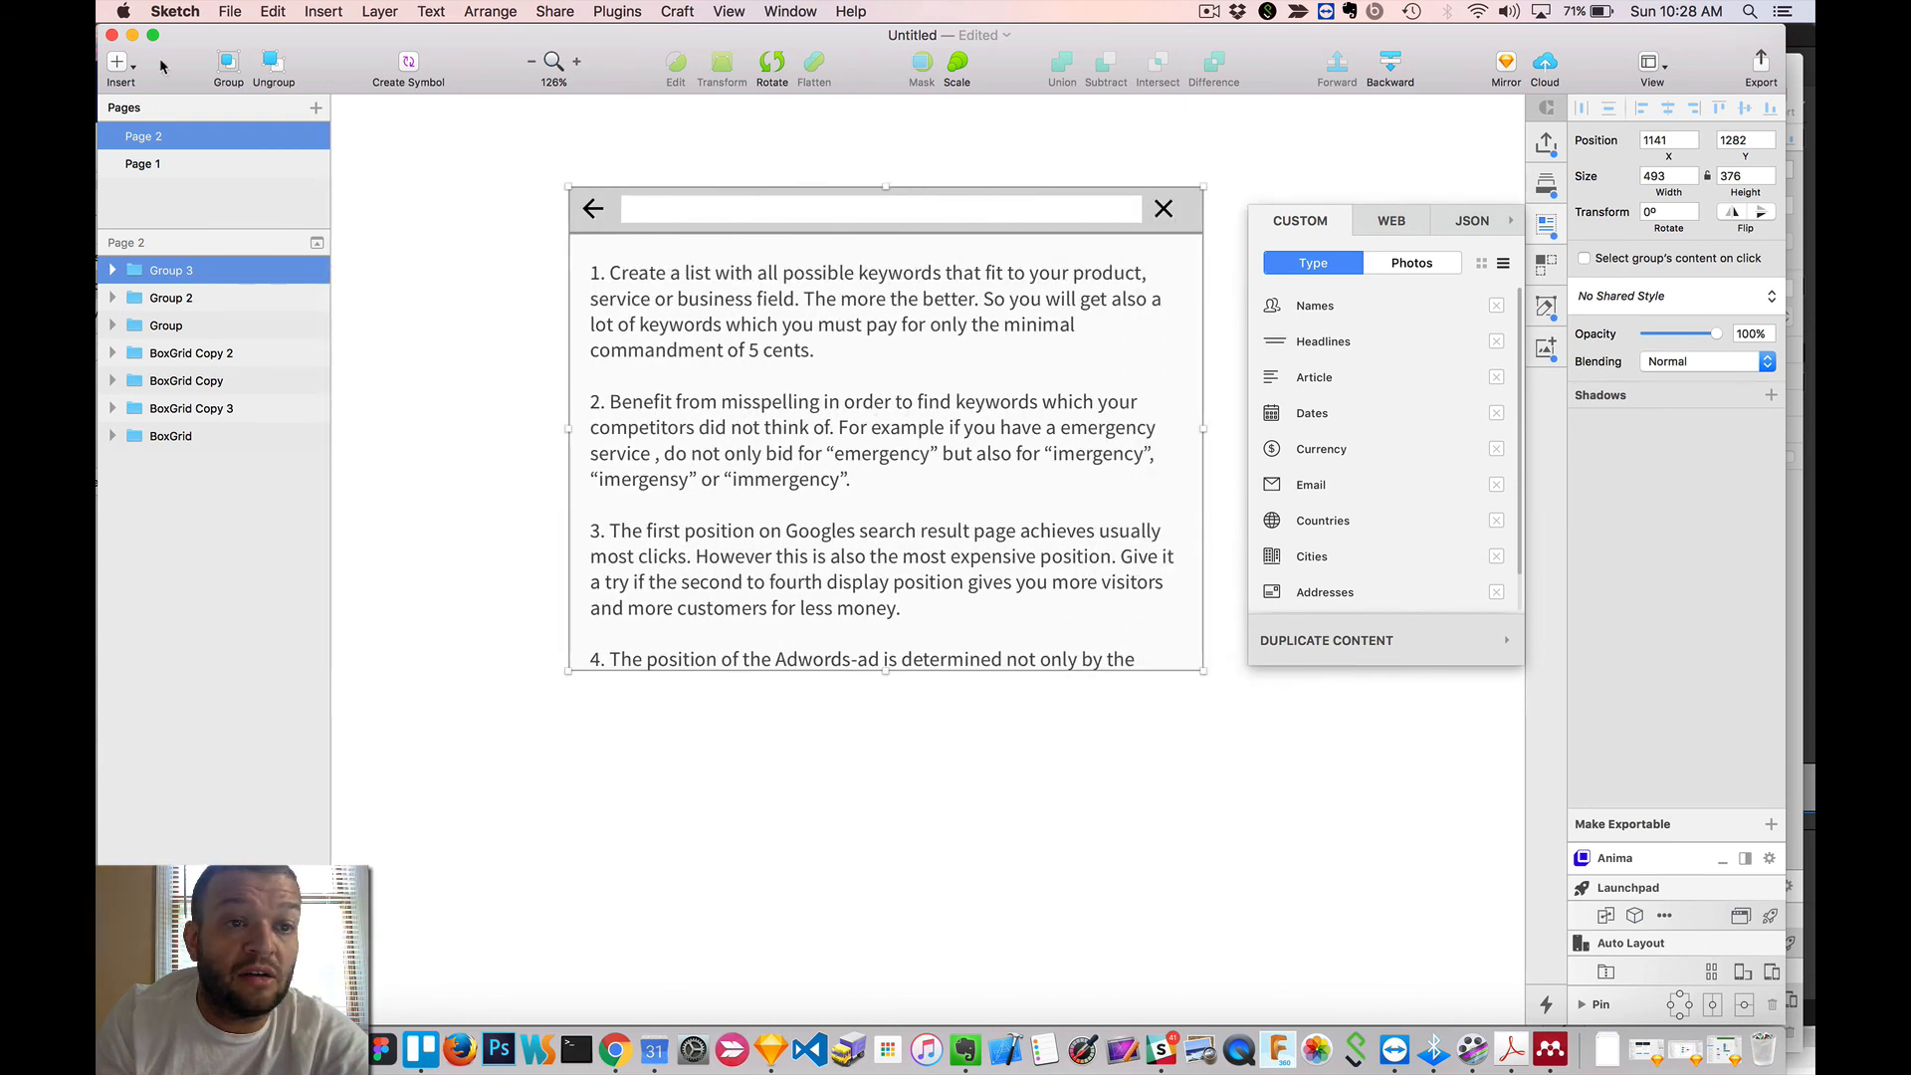
- Add a text layer reading "Search" just above the panel's header bar
left_click(116, 66)
left_click(164, 194)
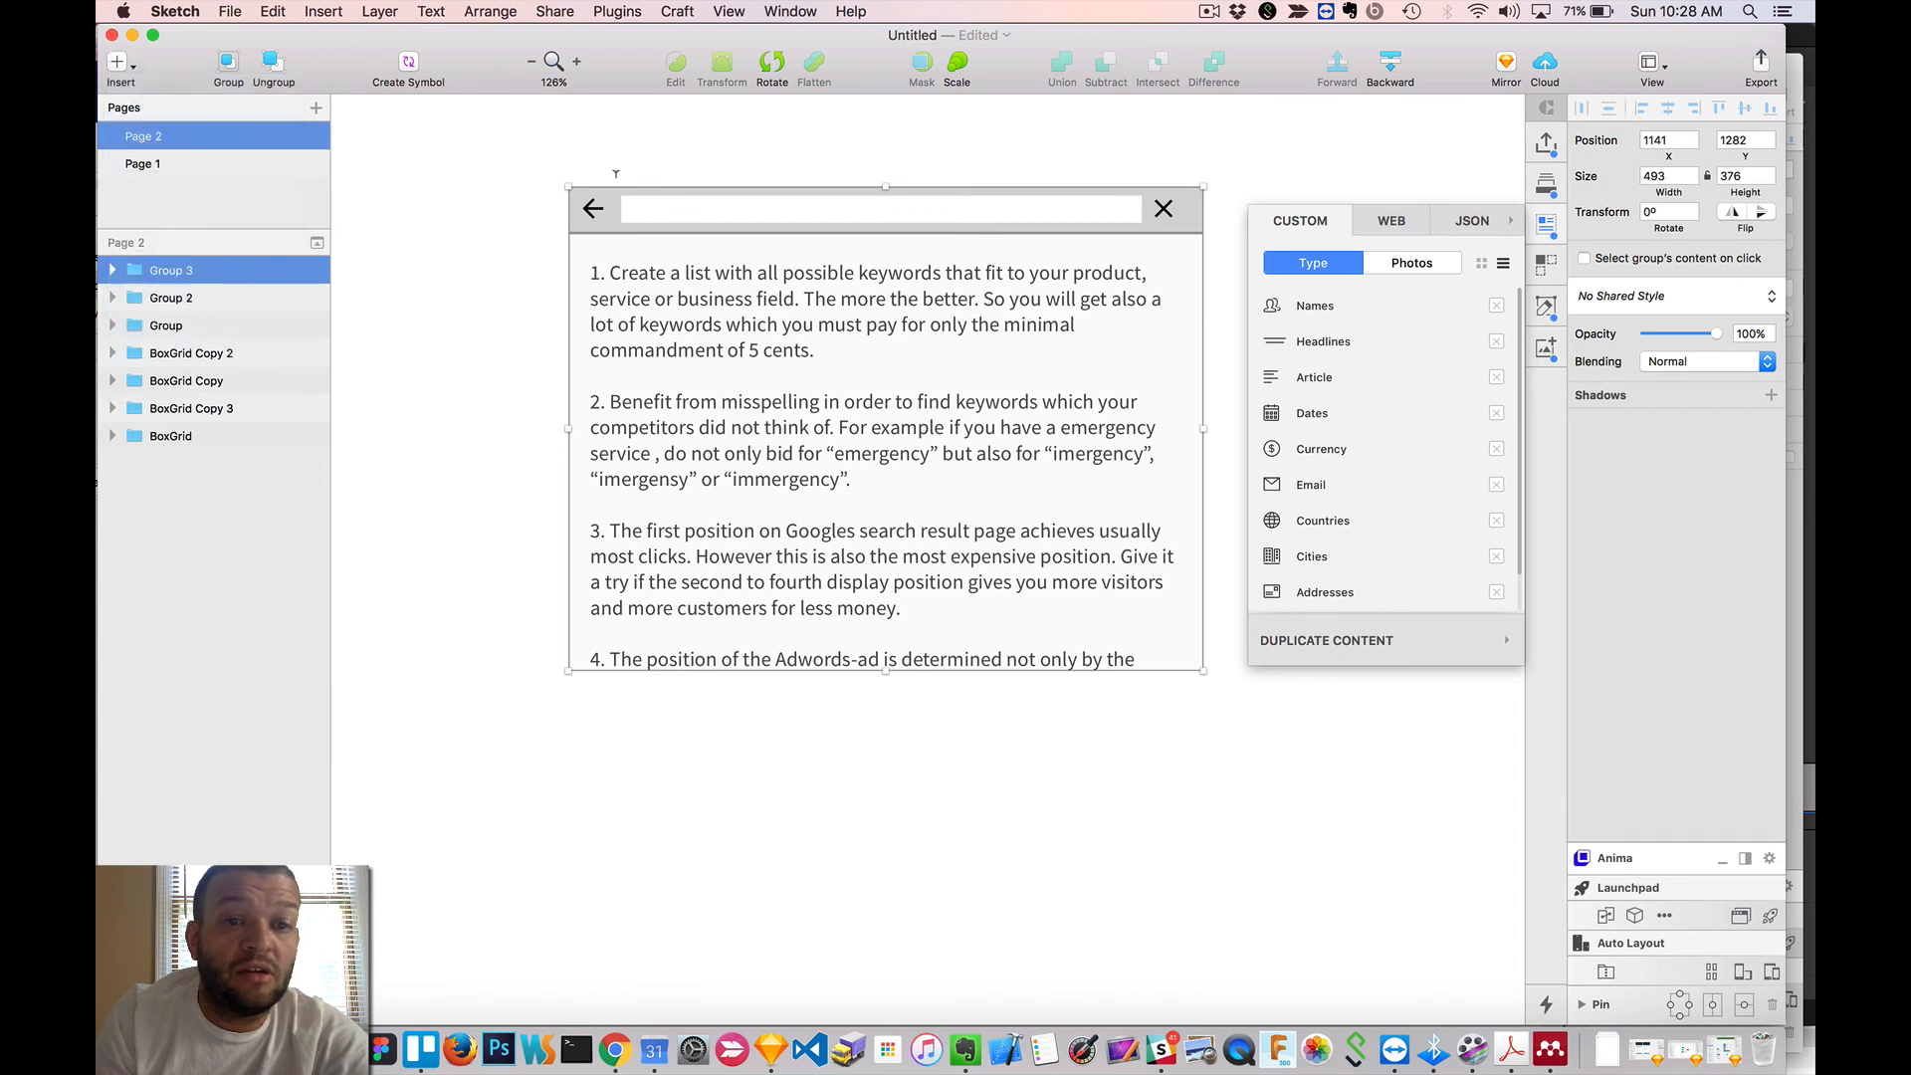
left_click(629, 137)
type("Heas")
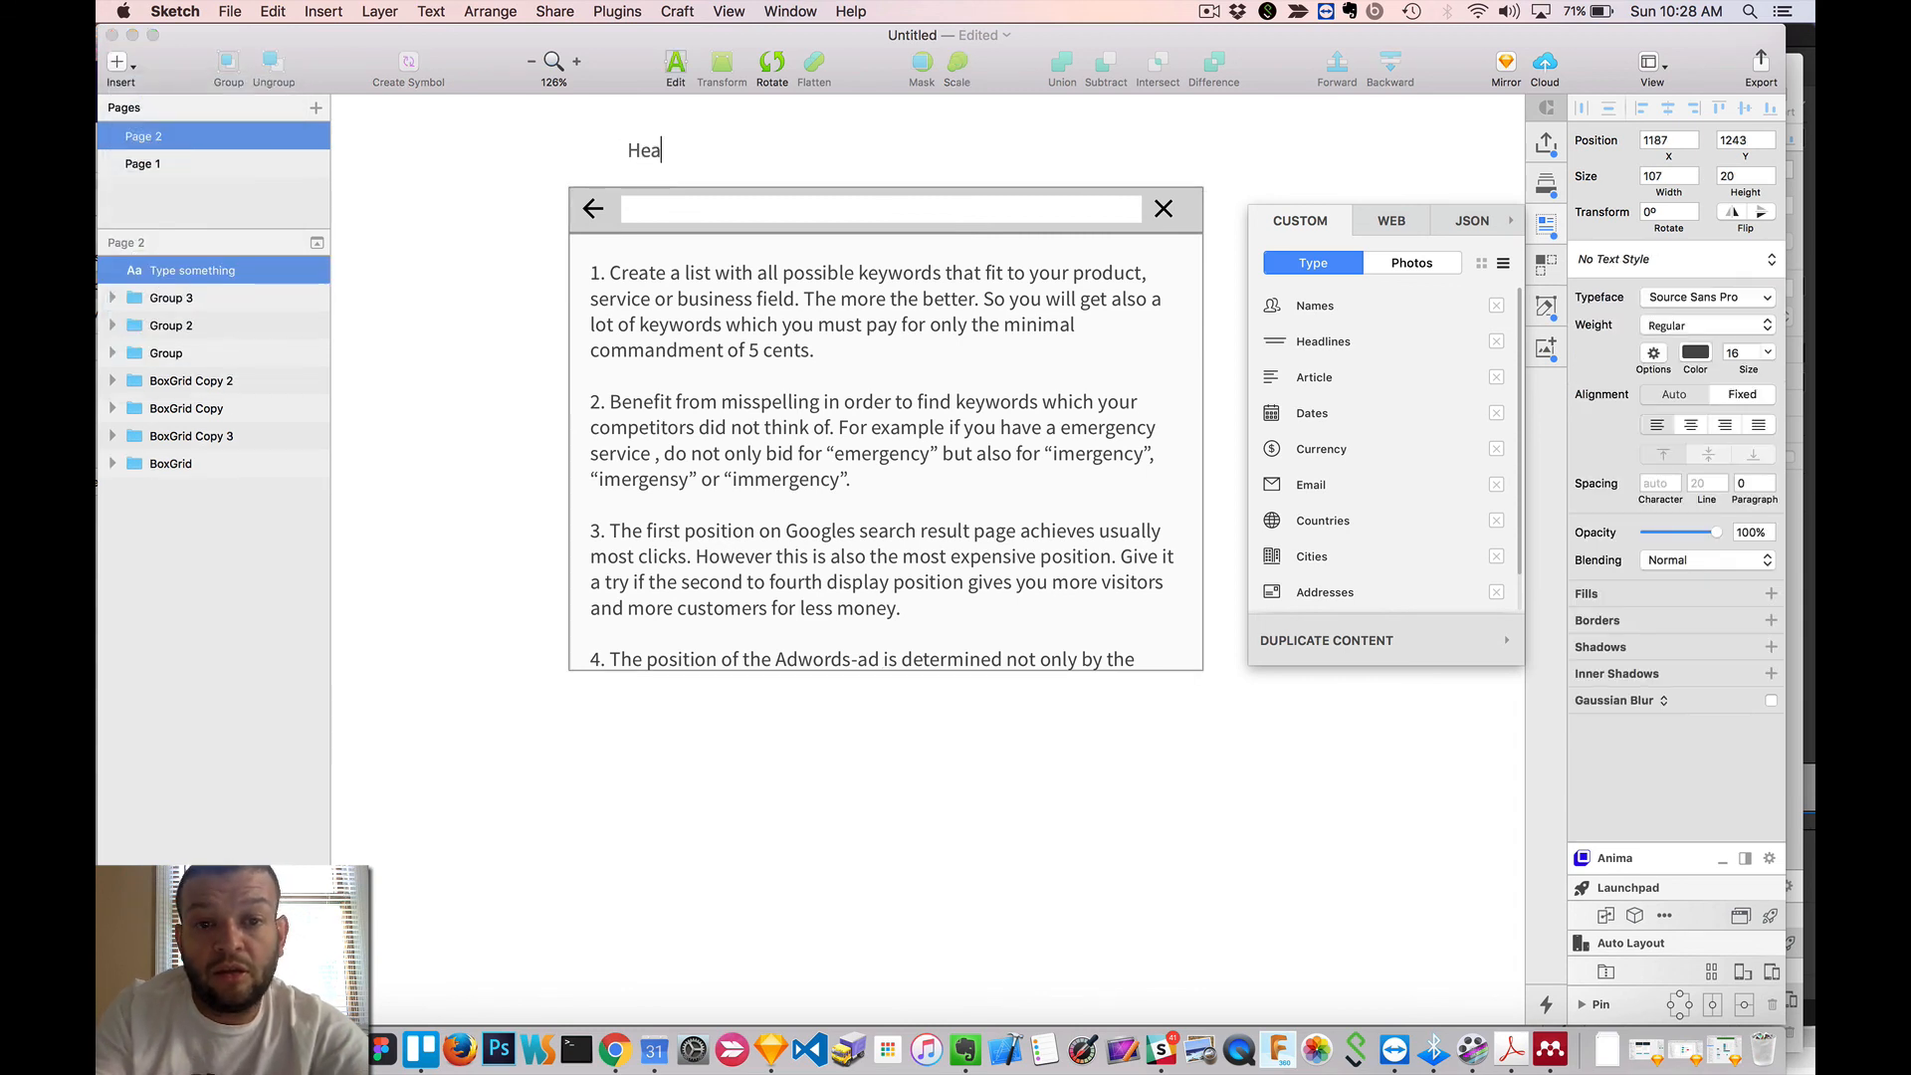
key("BackSpace")
key("BackSpace")
key("BackSpace")
key("BackSpace")
type("Searwch")
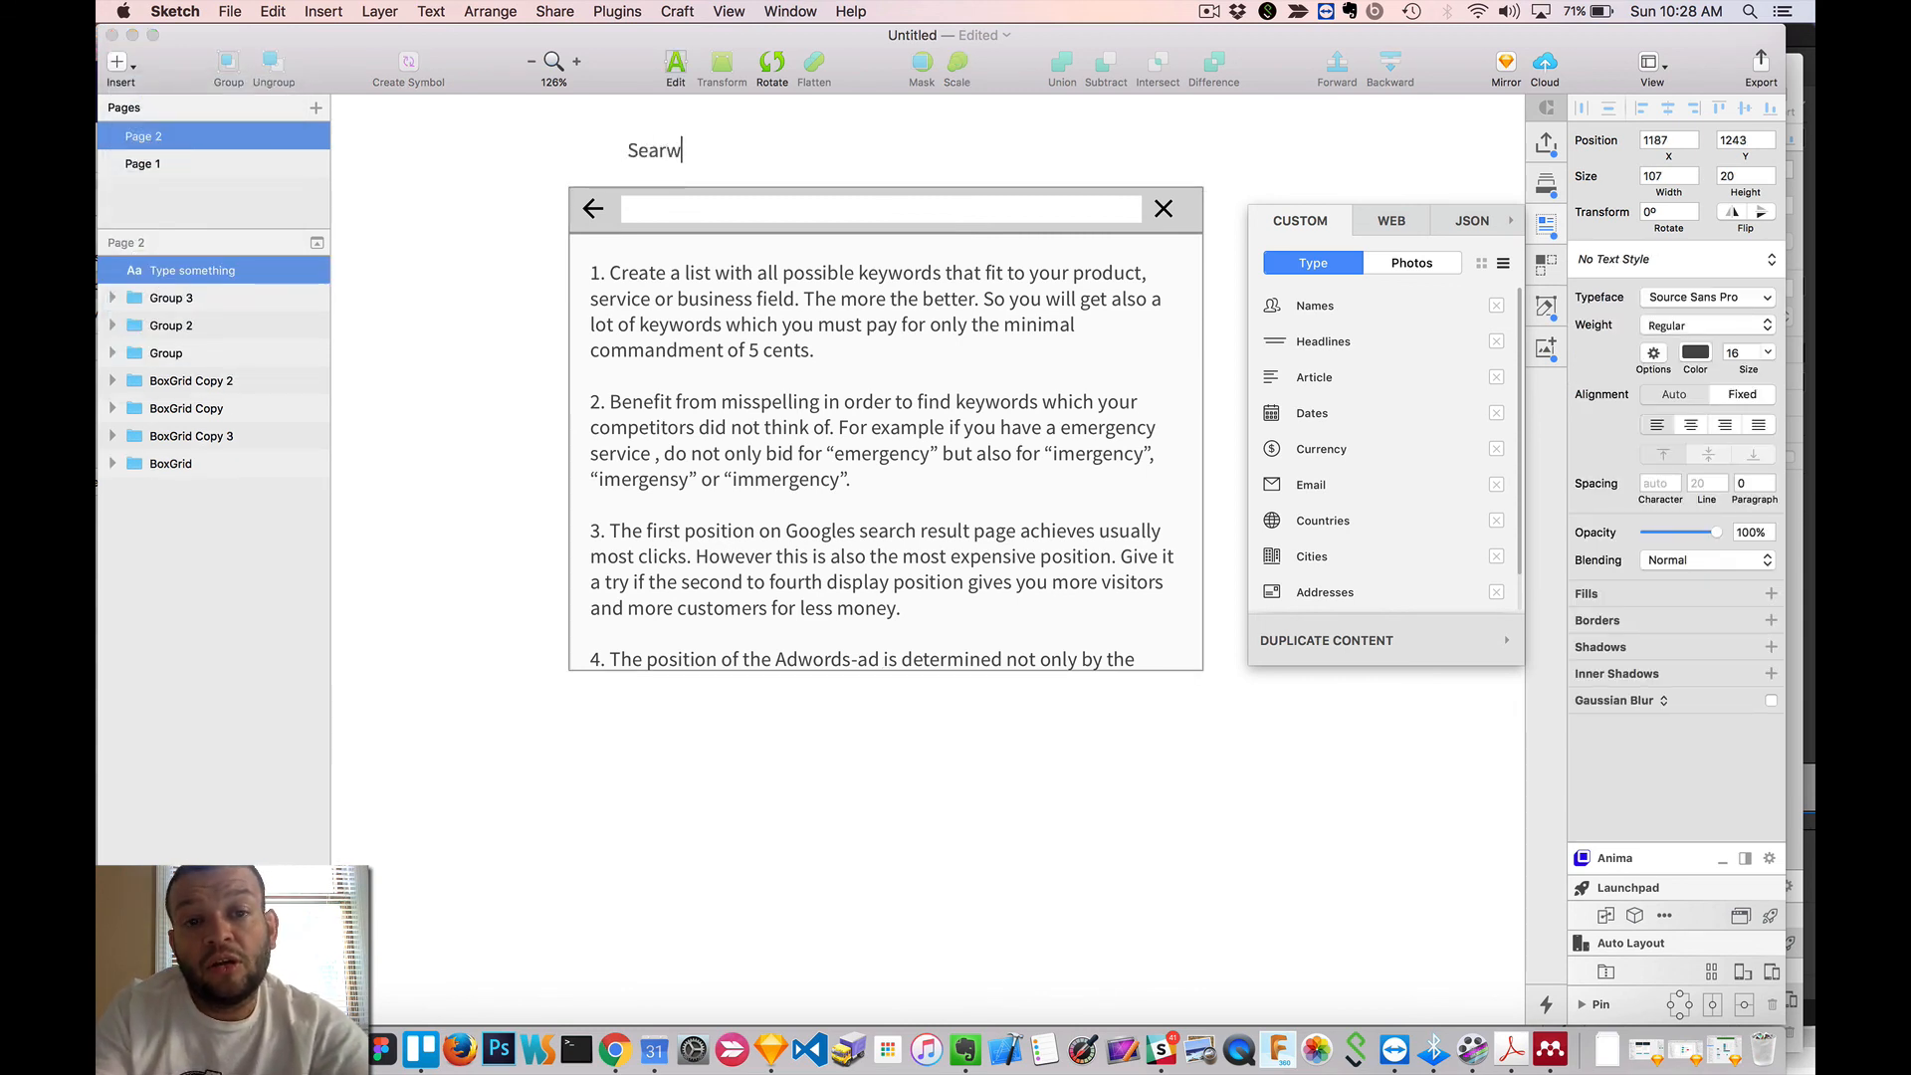
key("BackSpace")
key("BackSpace")
key("BackSpace")
type("c")
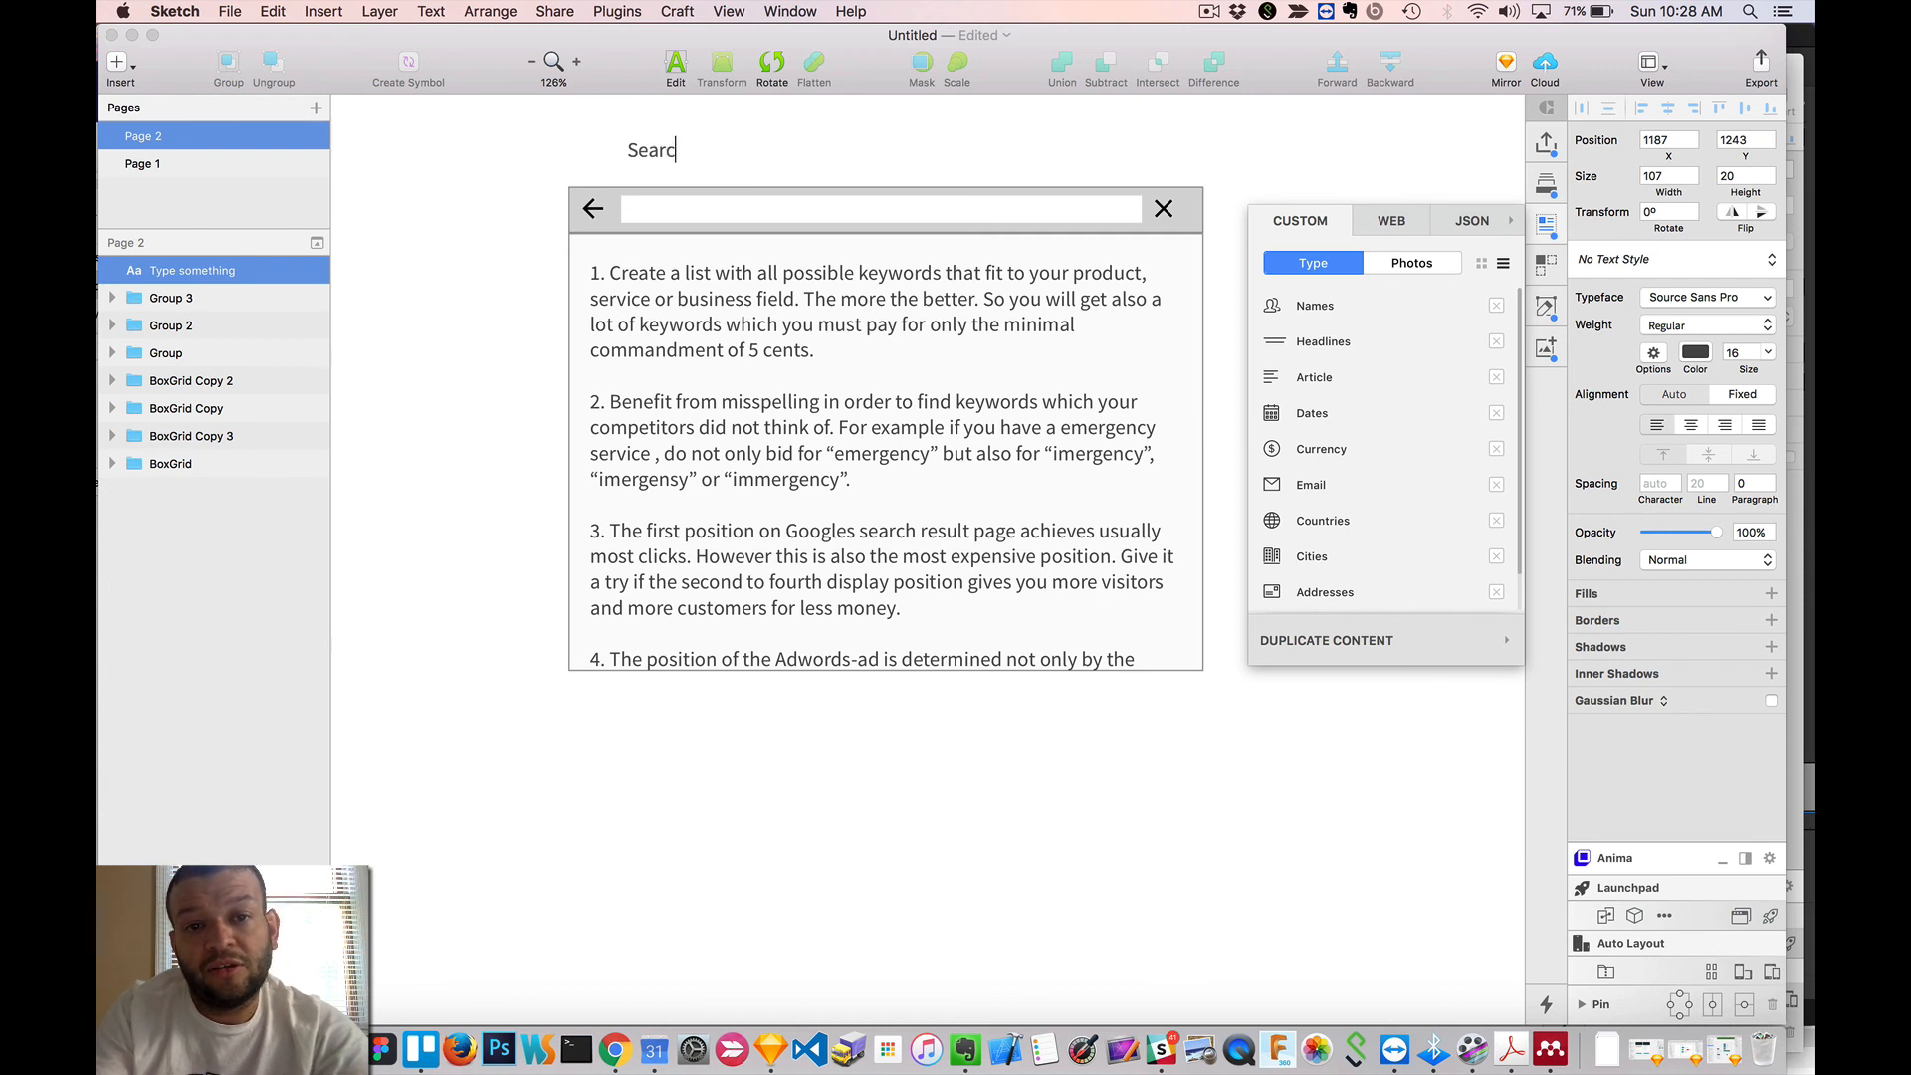
type("h")
left_click(737, 167)
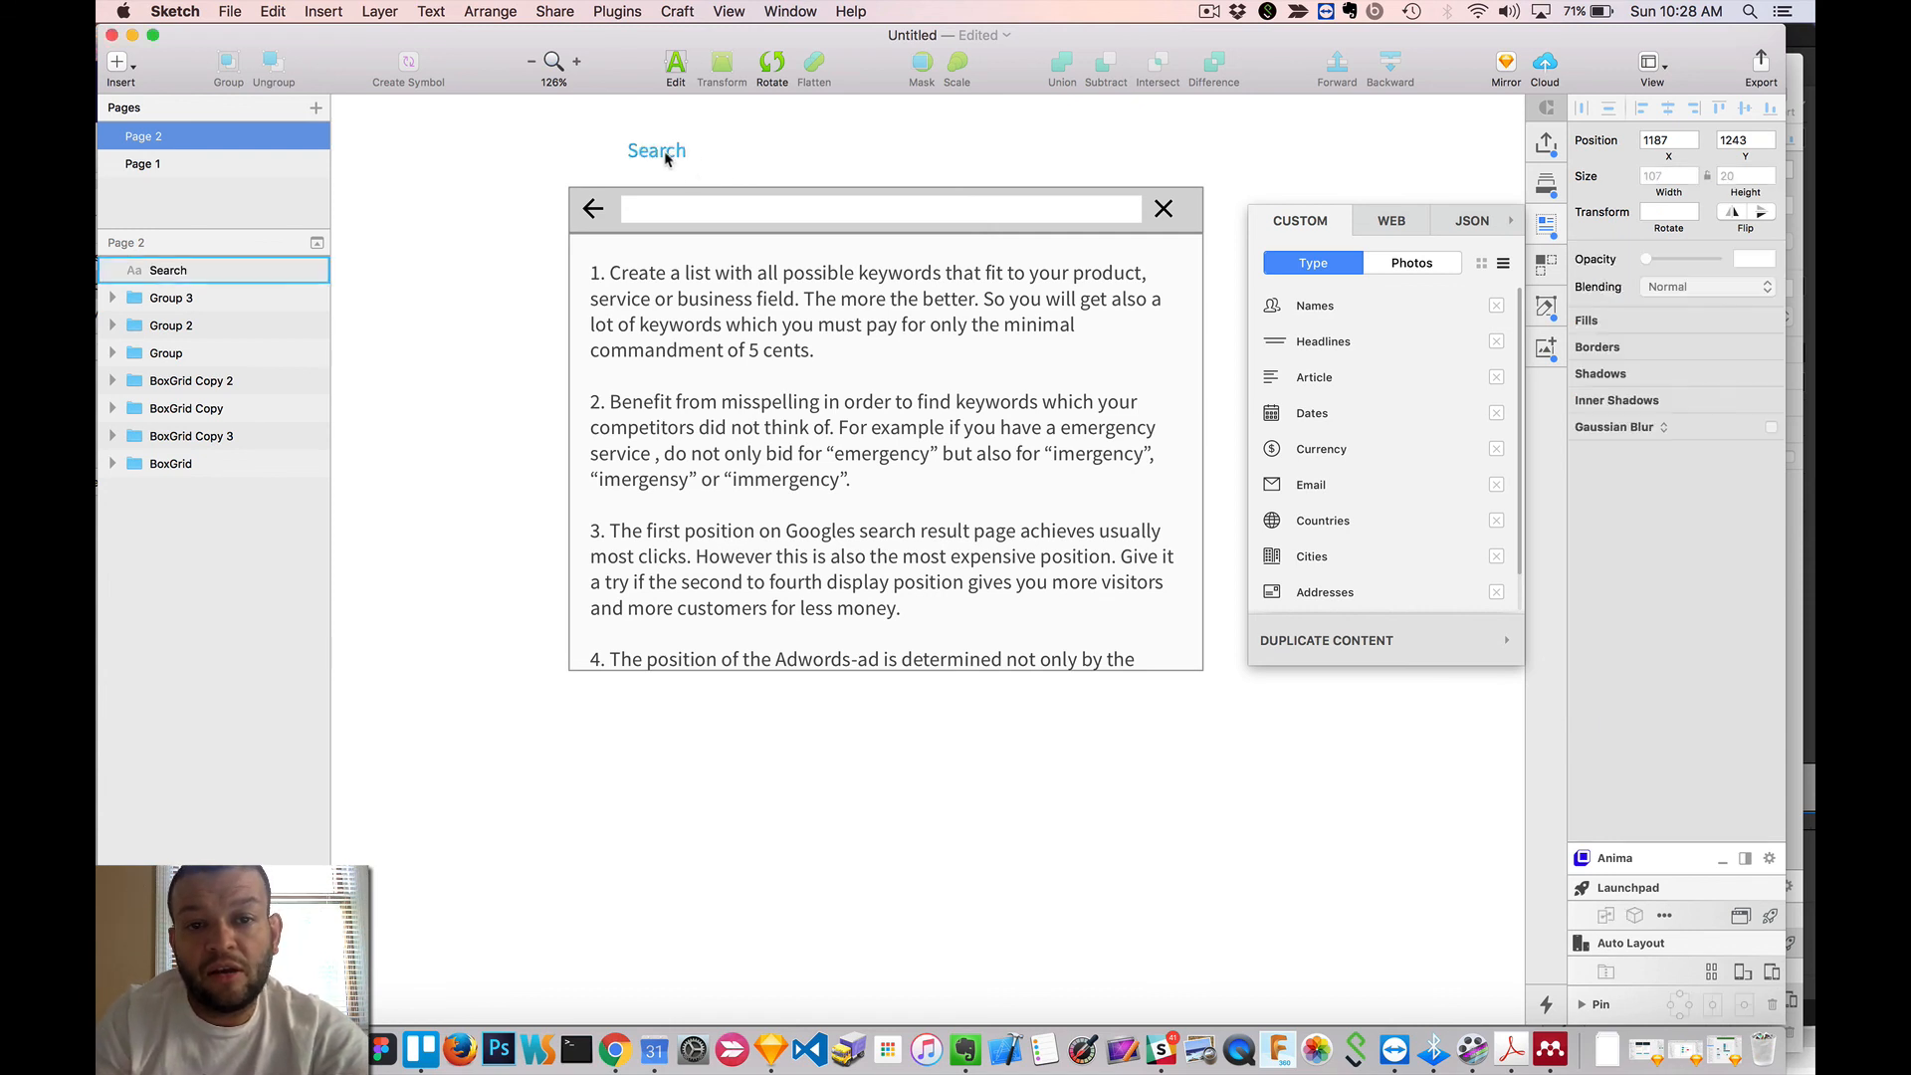
- Place the Search text at the start of the white search field and move its layer into the panel group
left_click_drag(662, 155, 675, 224)
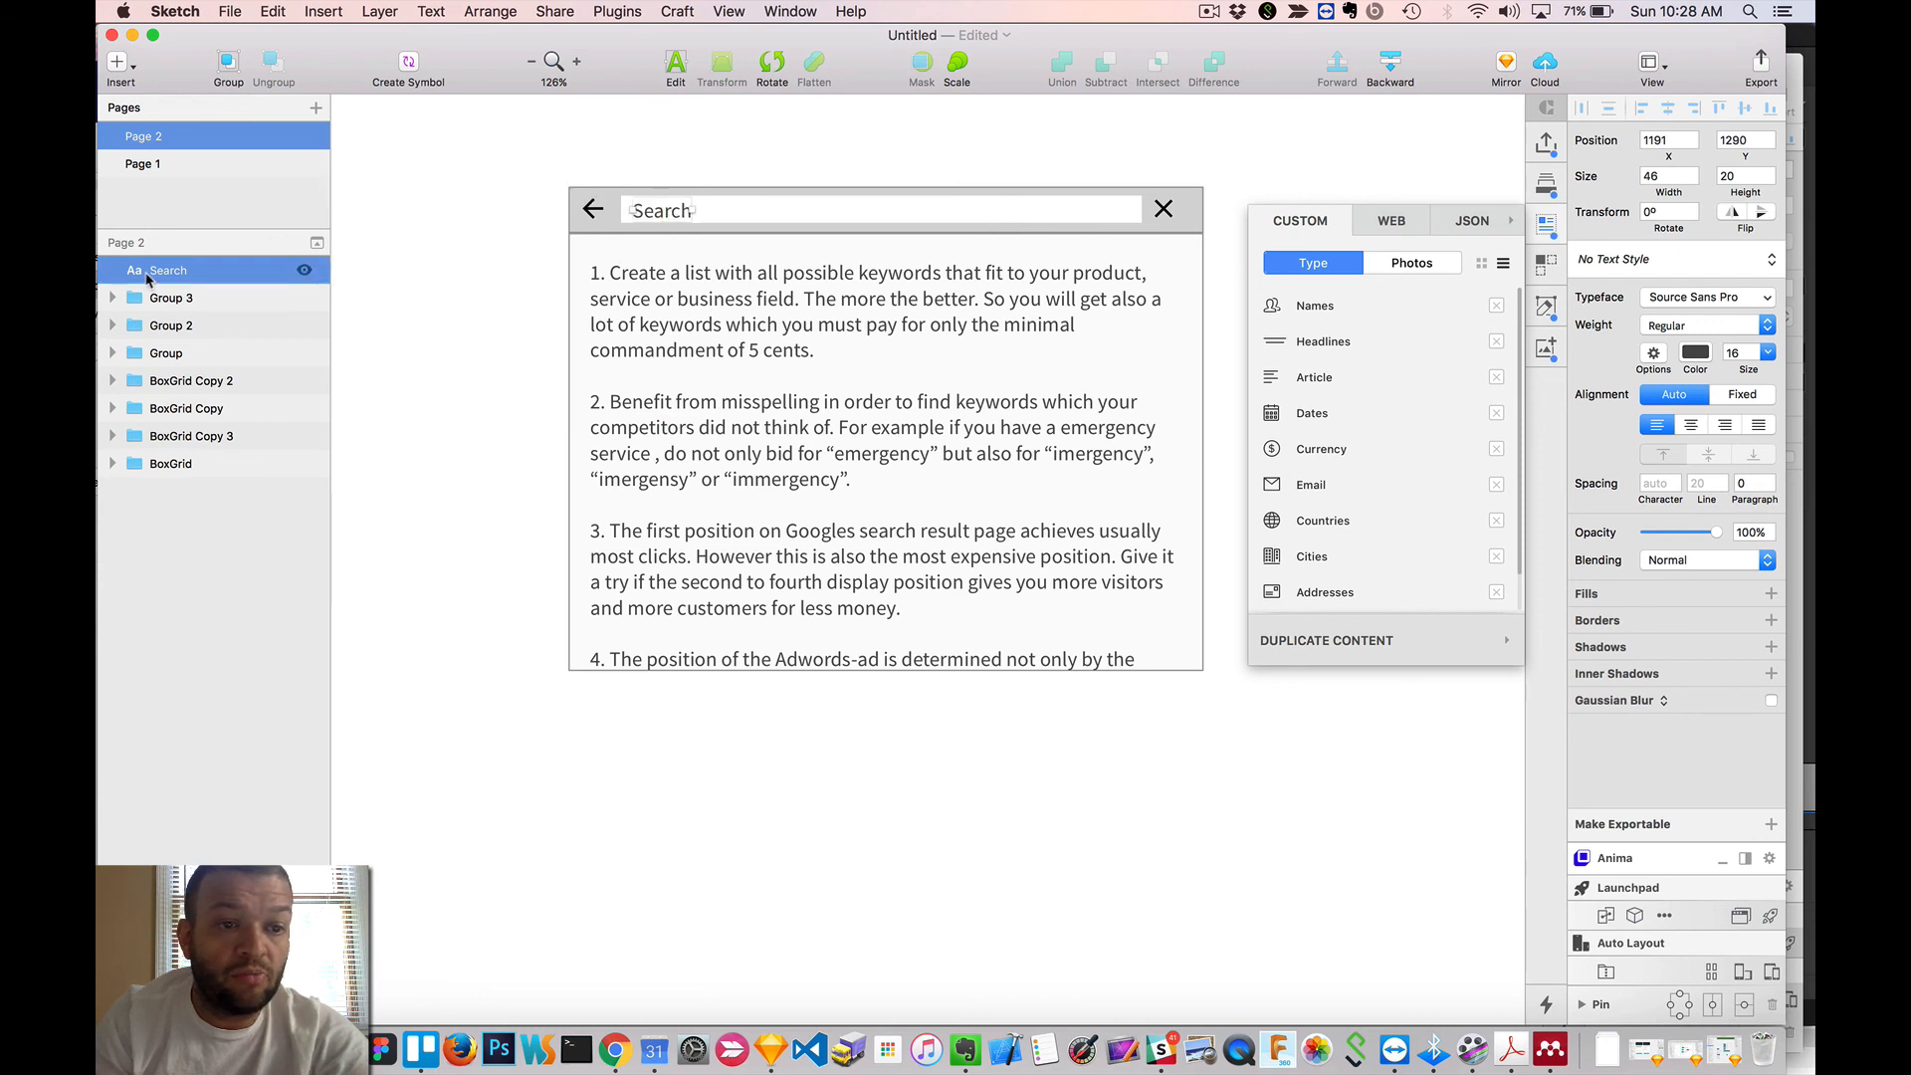
mouse_move(147, 277)
left_mouse_down()
mouse_move(179, 292)
mouse_move(125, 304)
left_mouse_up()
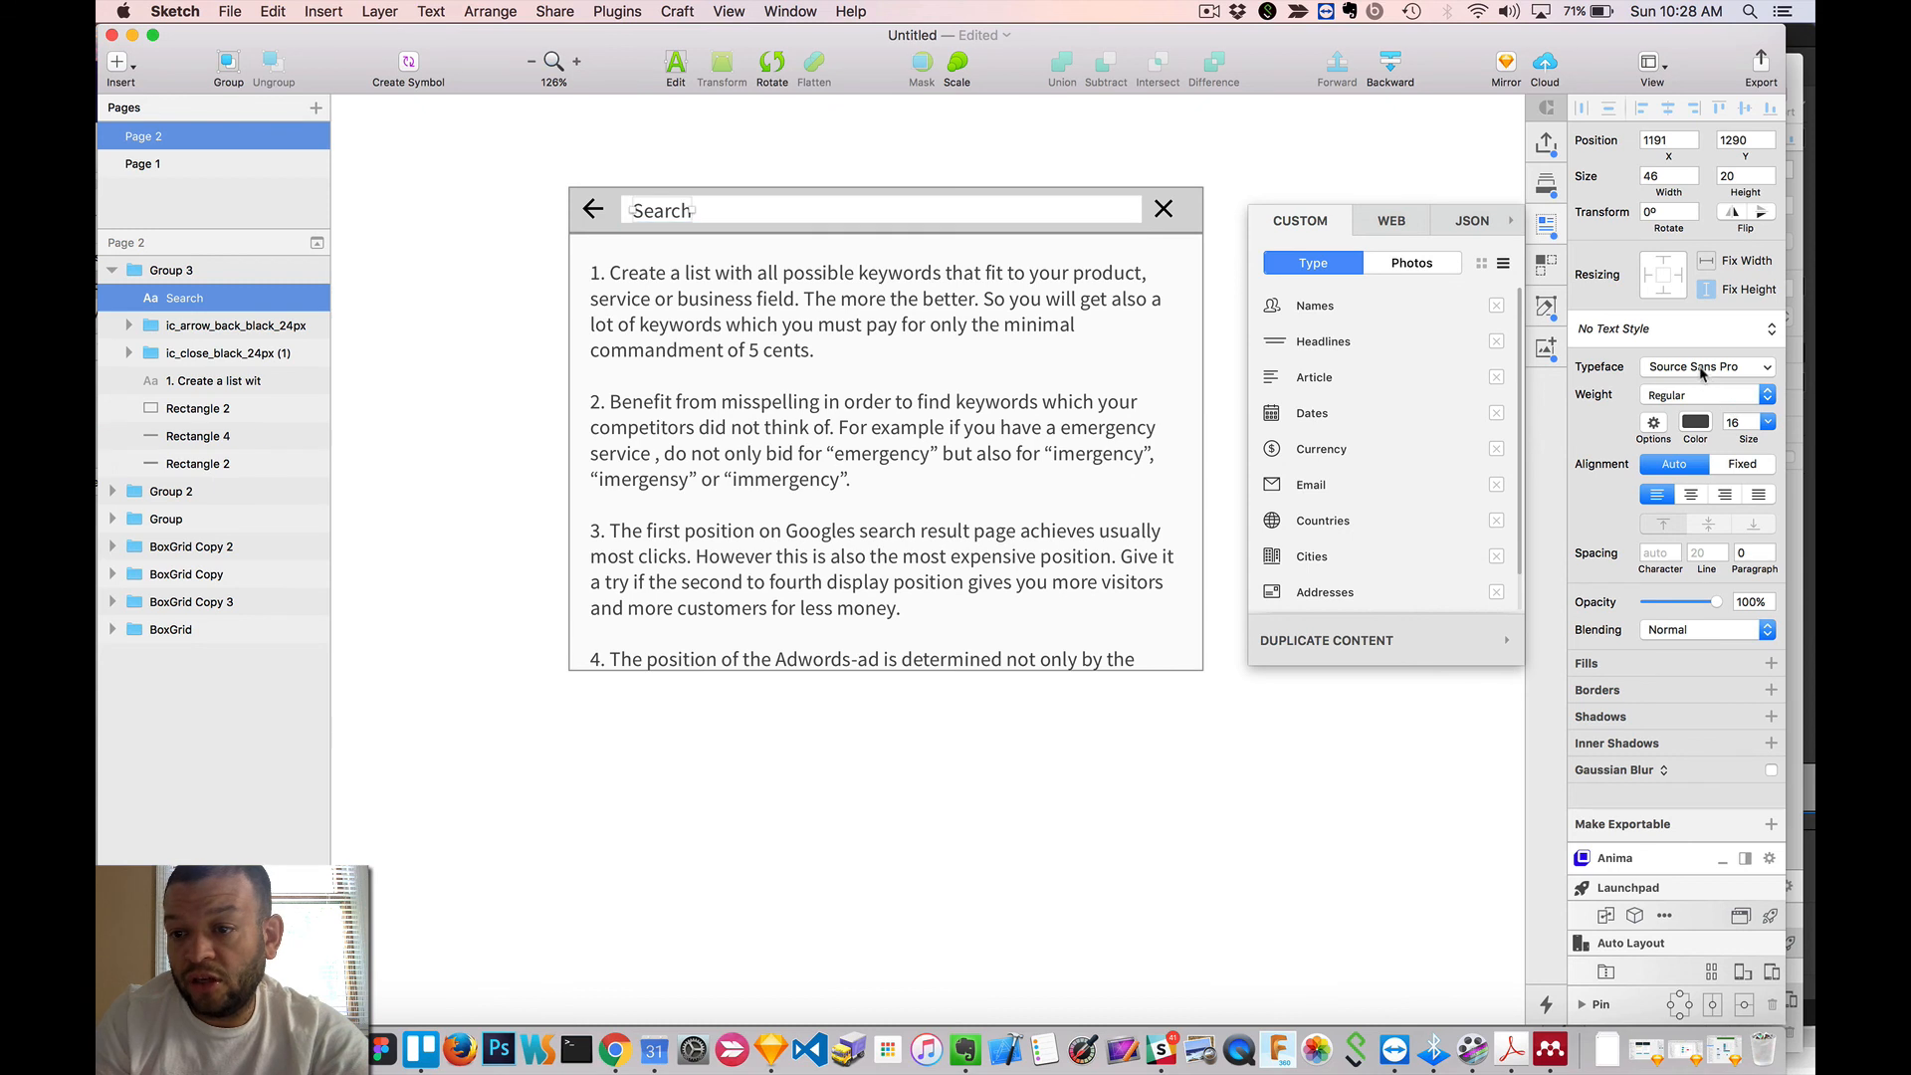
- Set the Search text's weight to ExtraLight Italic and stretch its text box to nearly the right end of the search field
left_click(1689, 399)
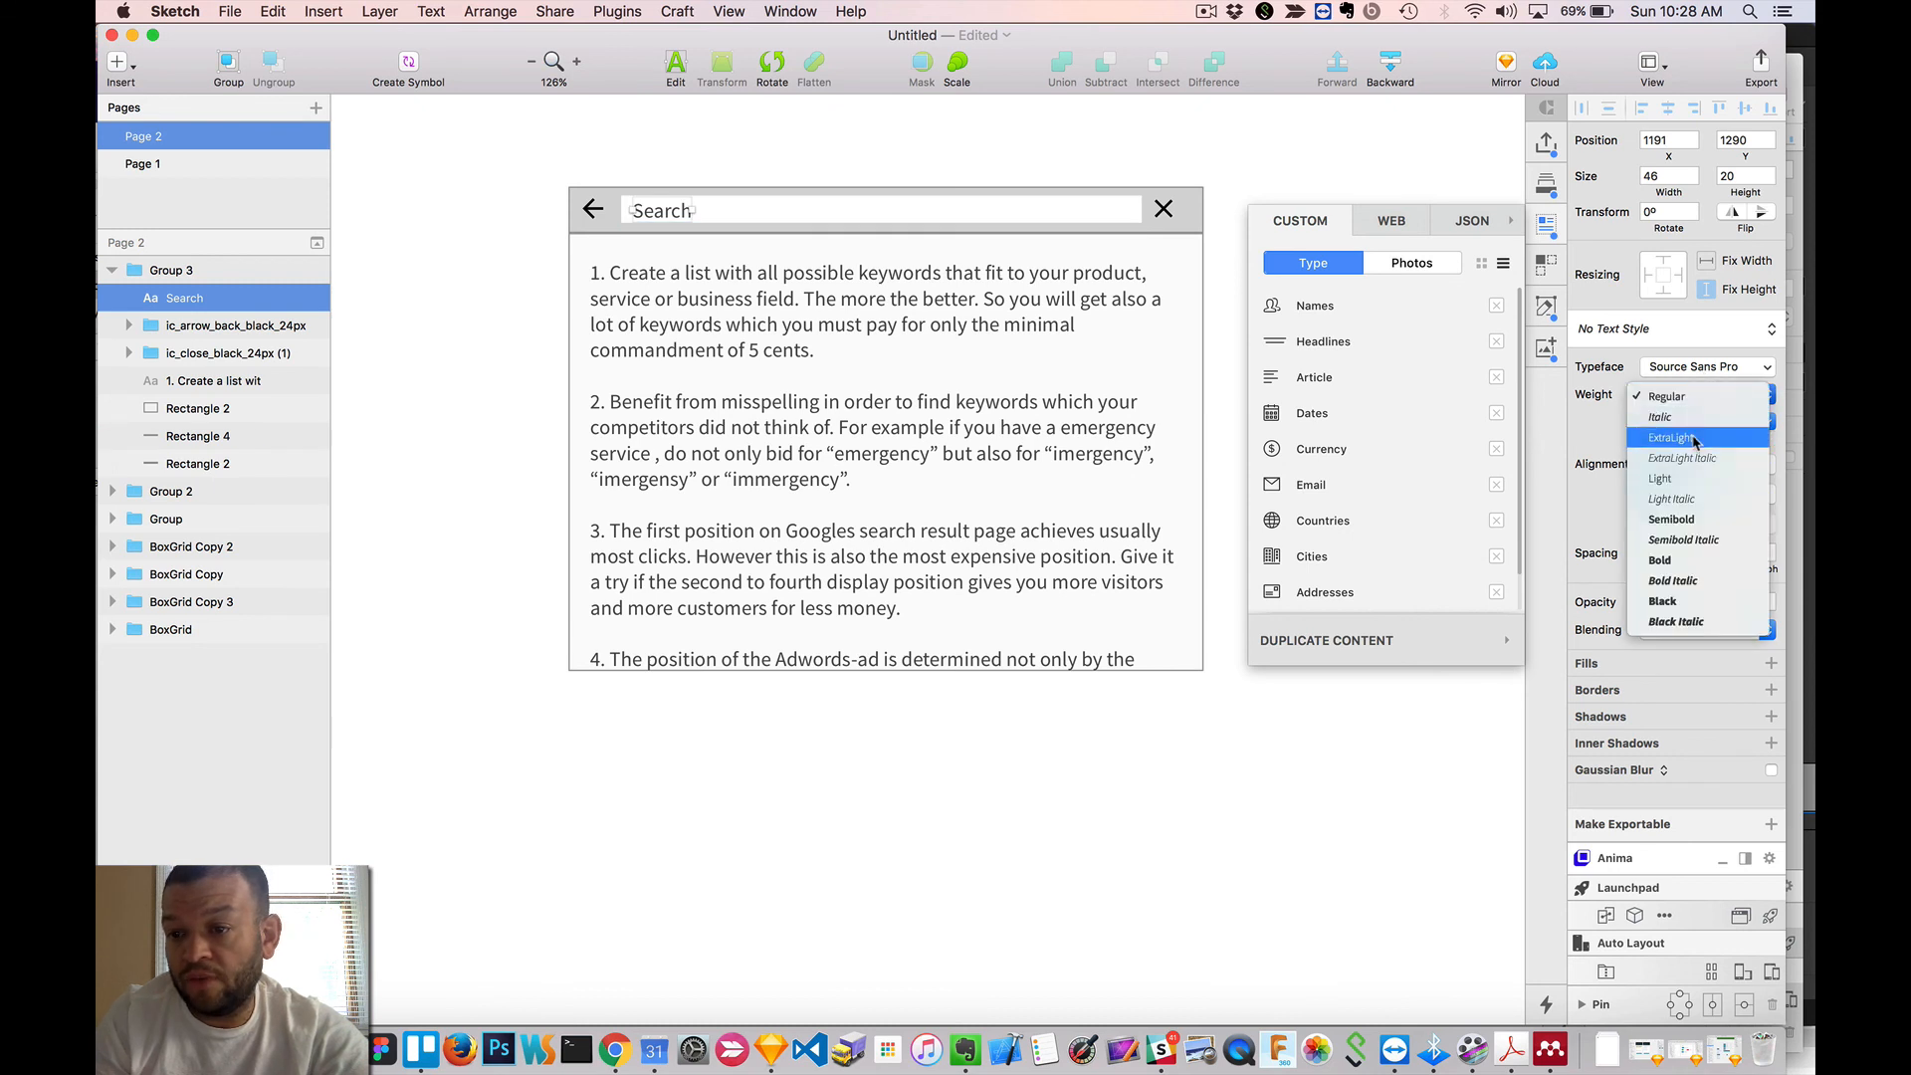
left_click(1695, 458)
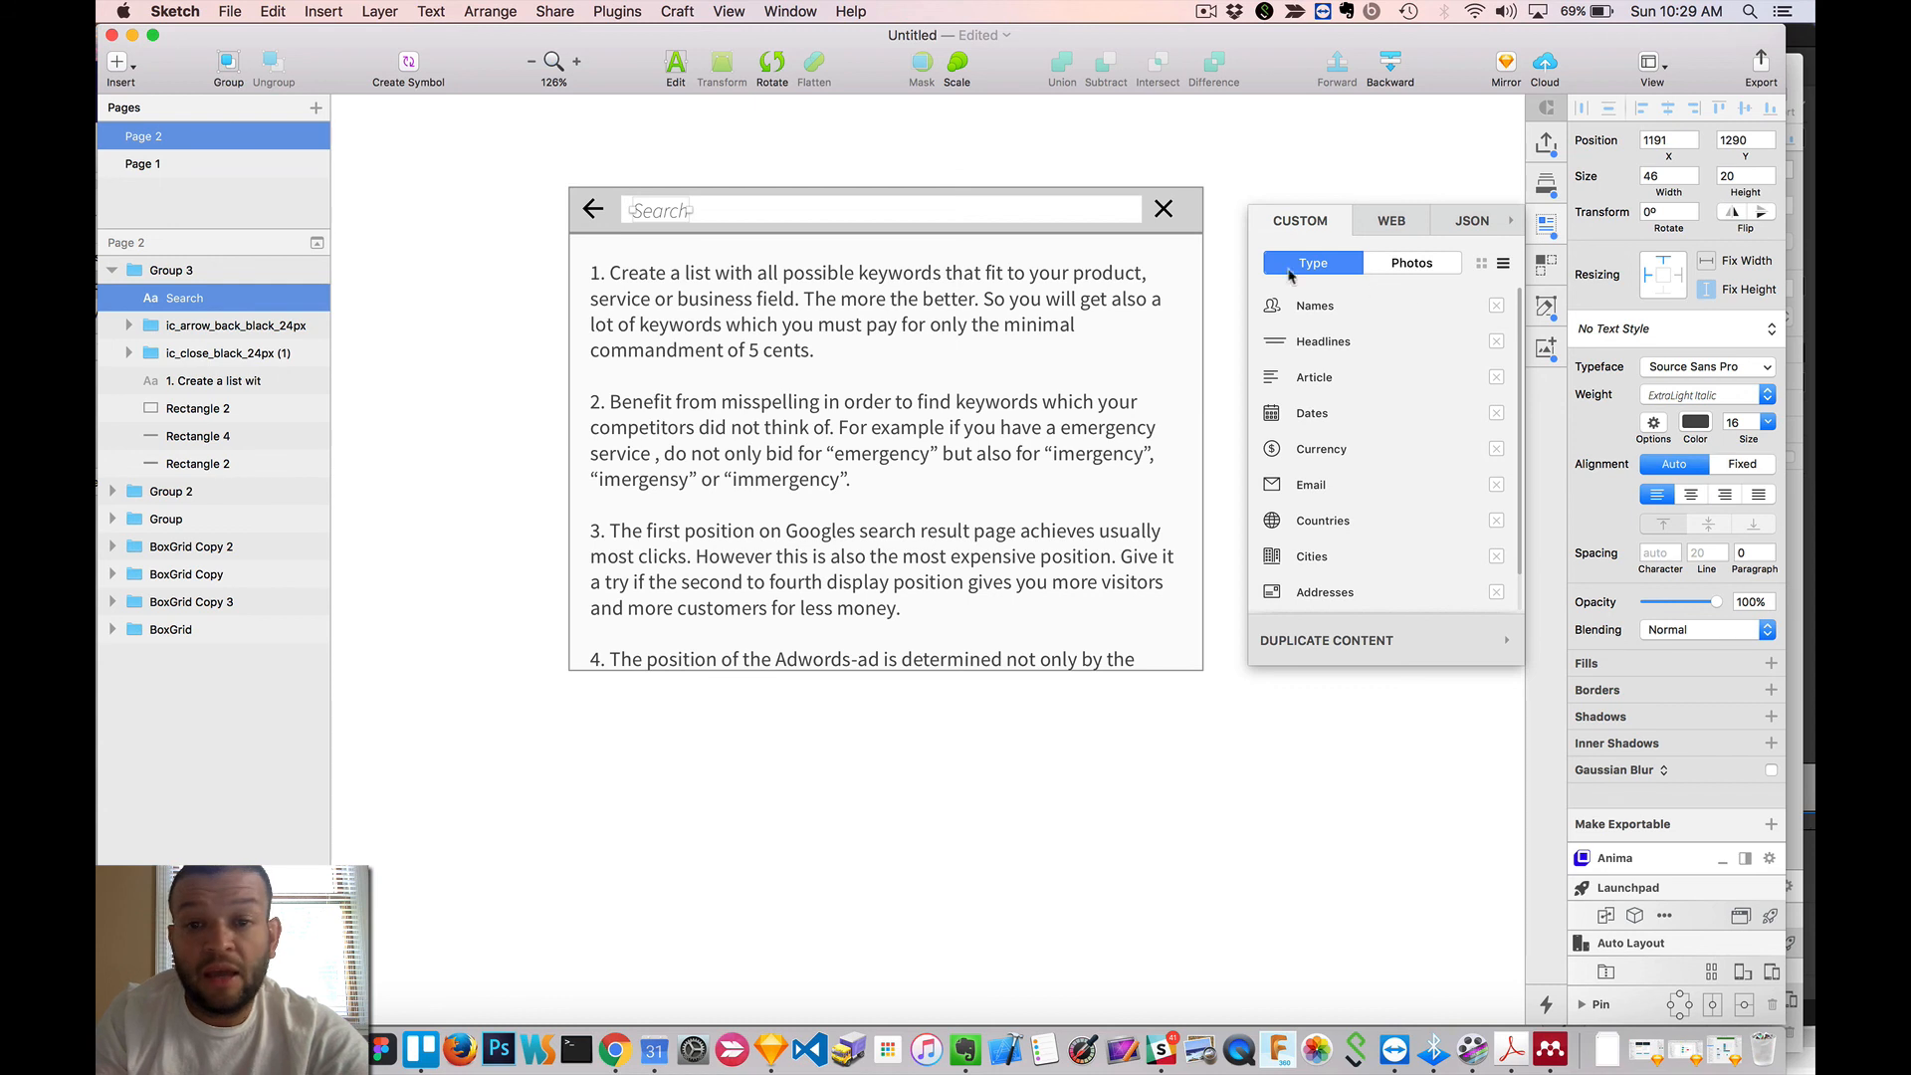
left_click_drag(688, 210, 1125, 207)
left_click(934, 165)
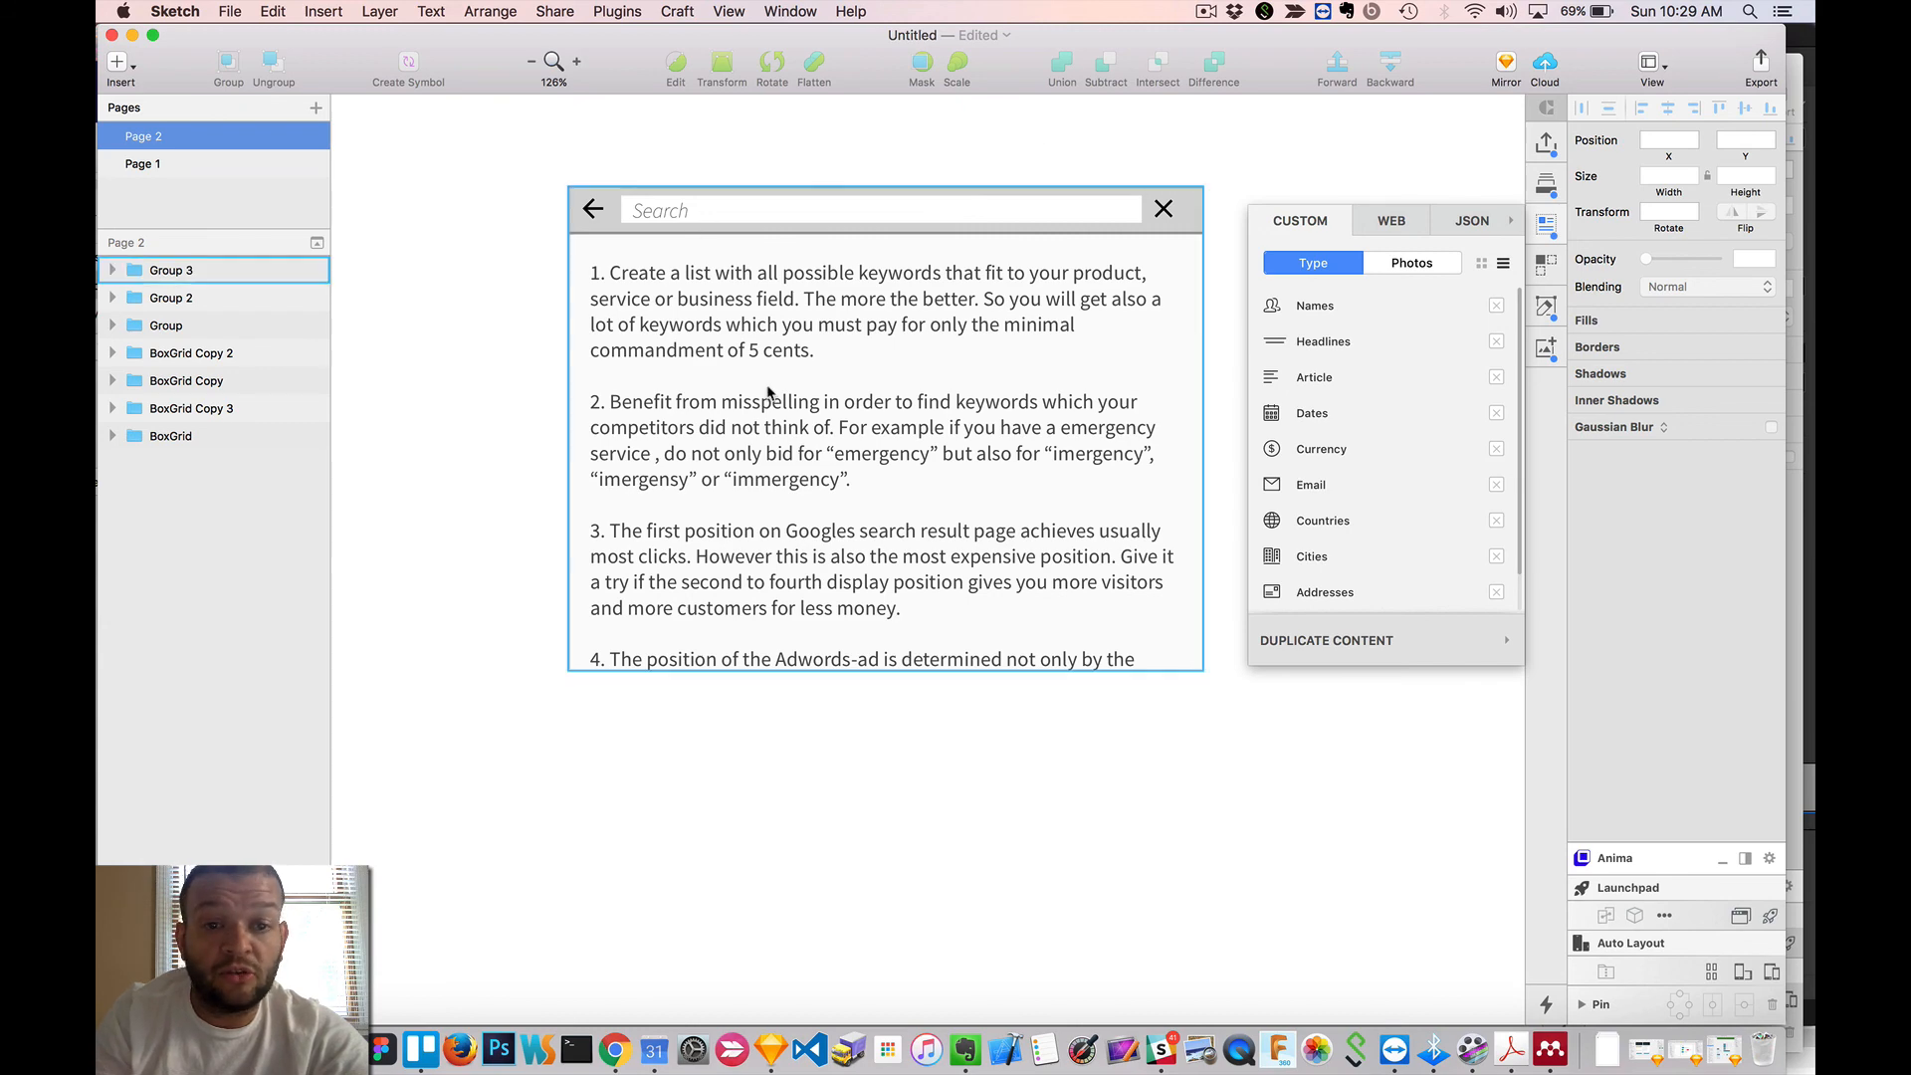
- Narrow the panel group from its right edge to a width of 102 to test the header's resizing
left_click(1167, 397)
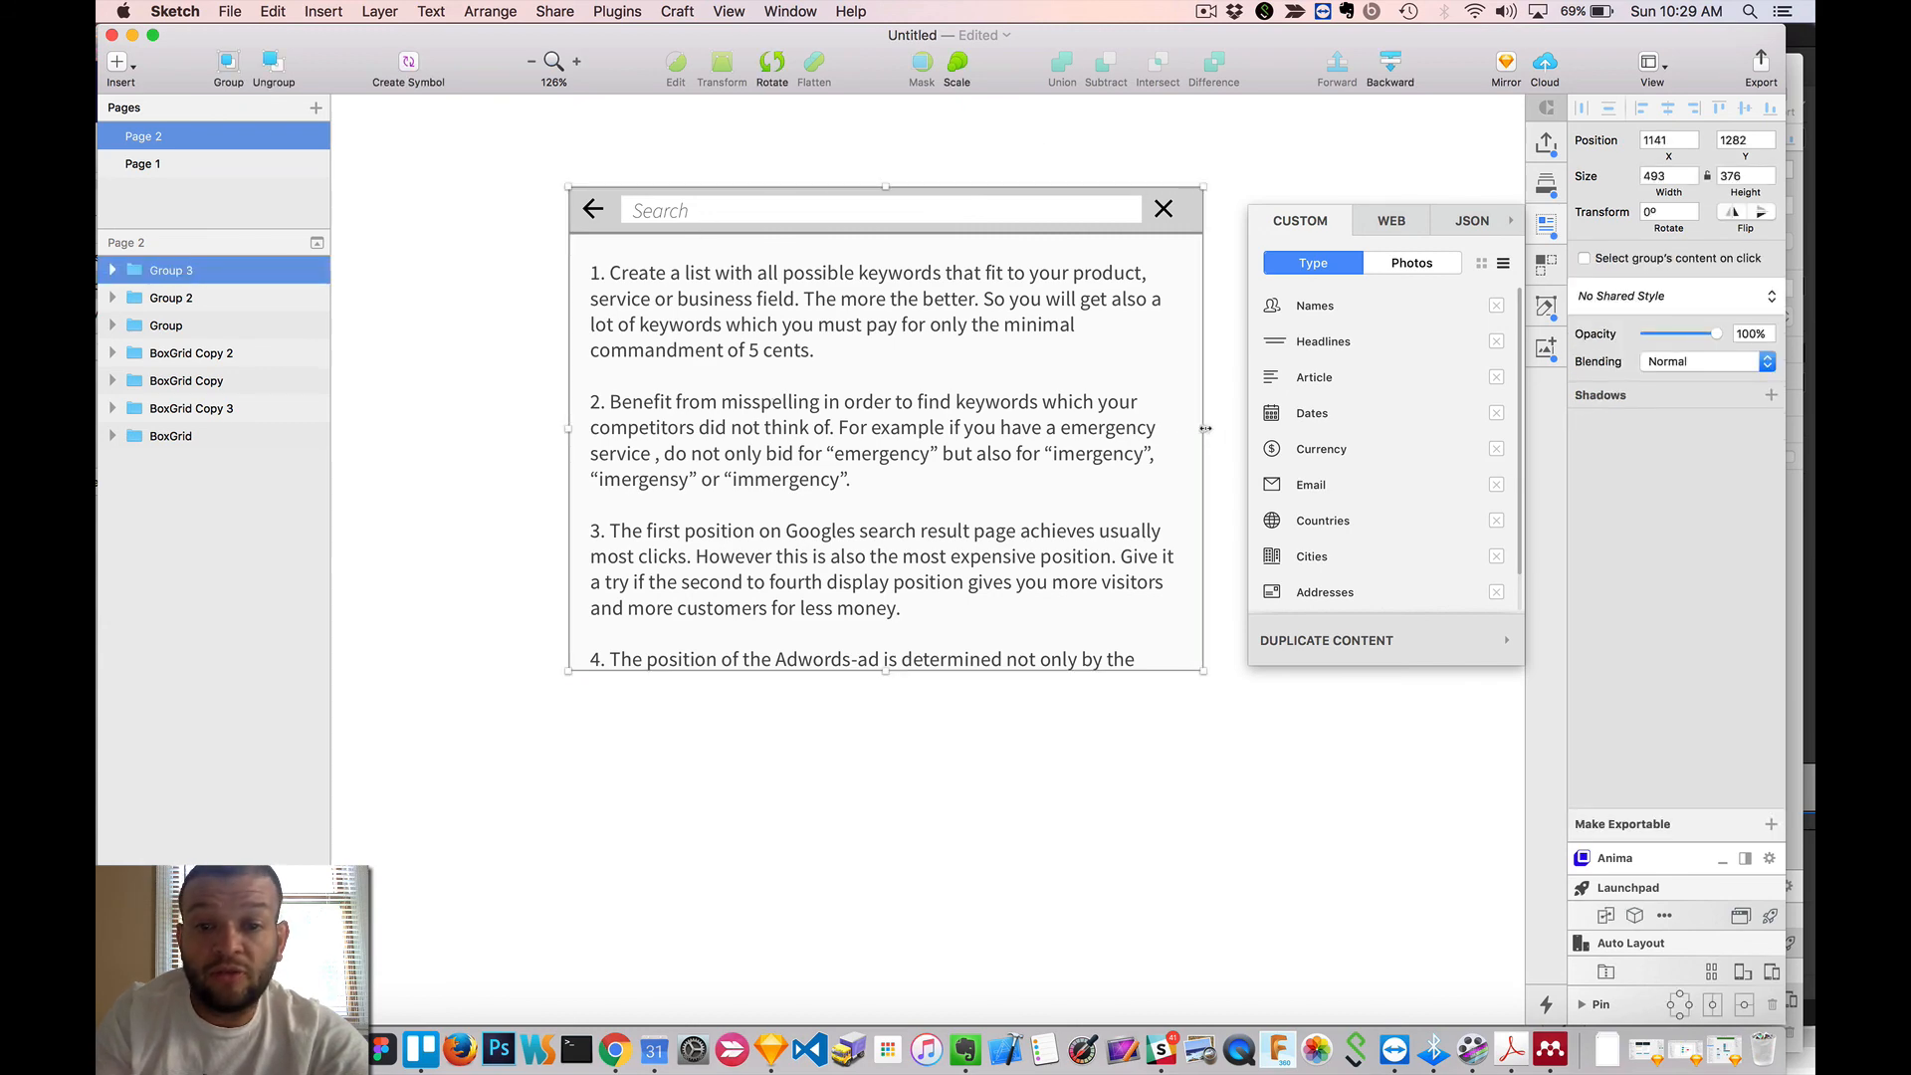
left_click_drag(1204, 428, 699, 416)
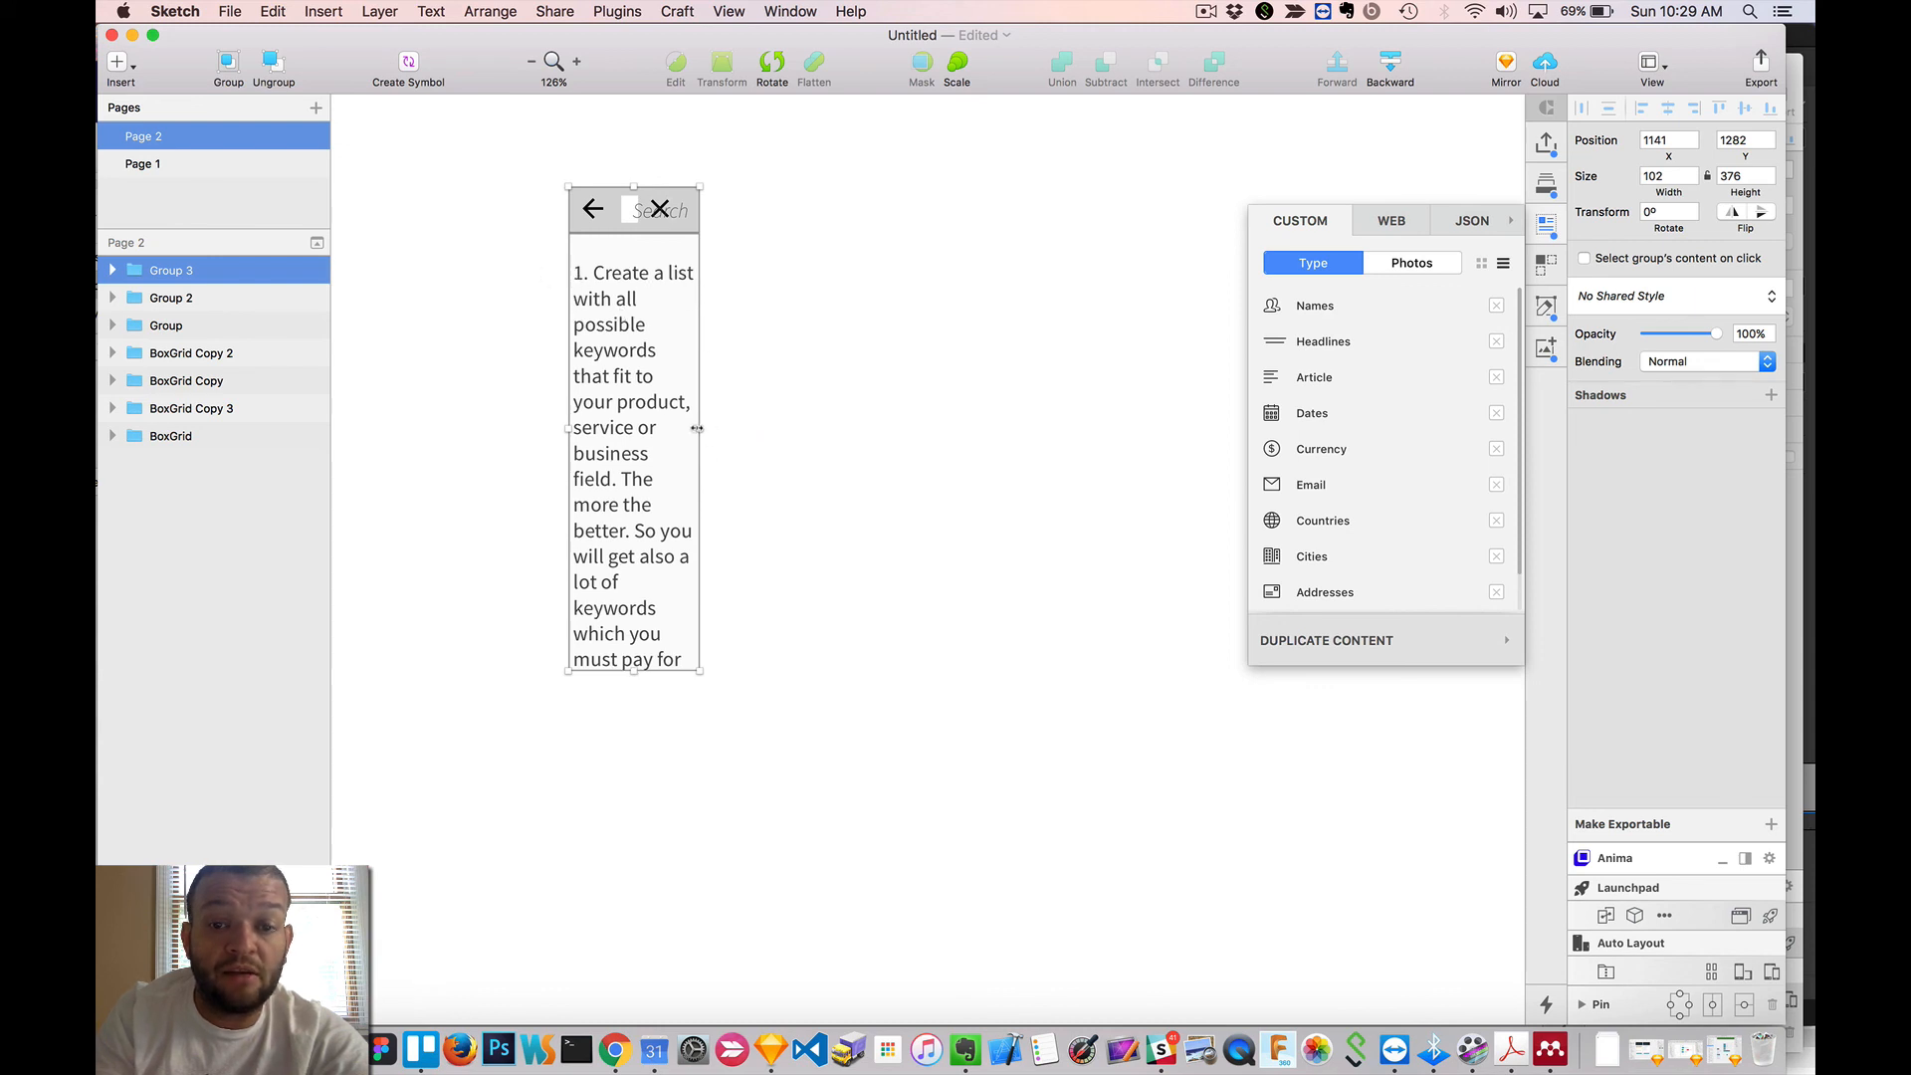
- Widen the panel group back to 500 and pin the article text layer to all four edges of its group
left_click_drag(696, 428, 1213, 398)
double_click(816, 356)
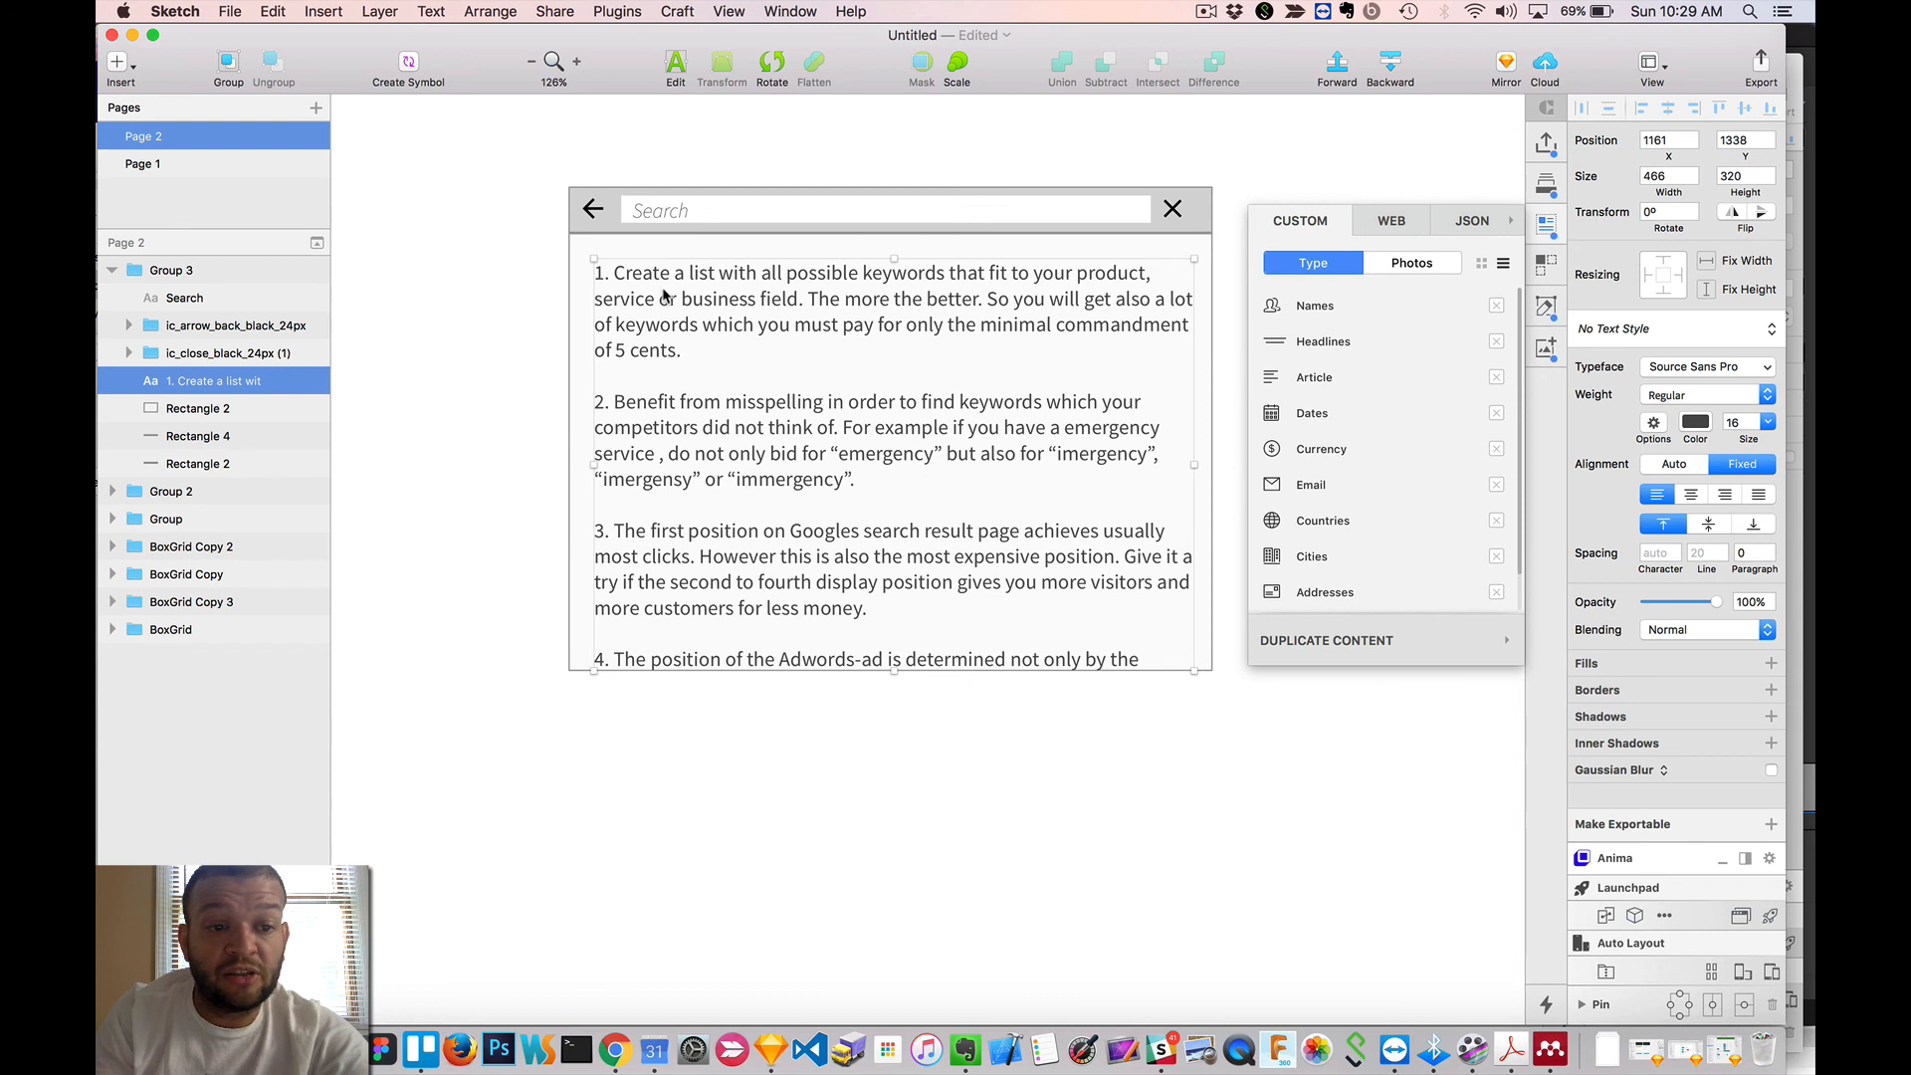
left_click(1665, 262)
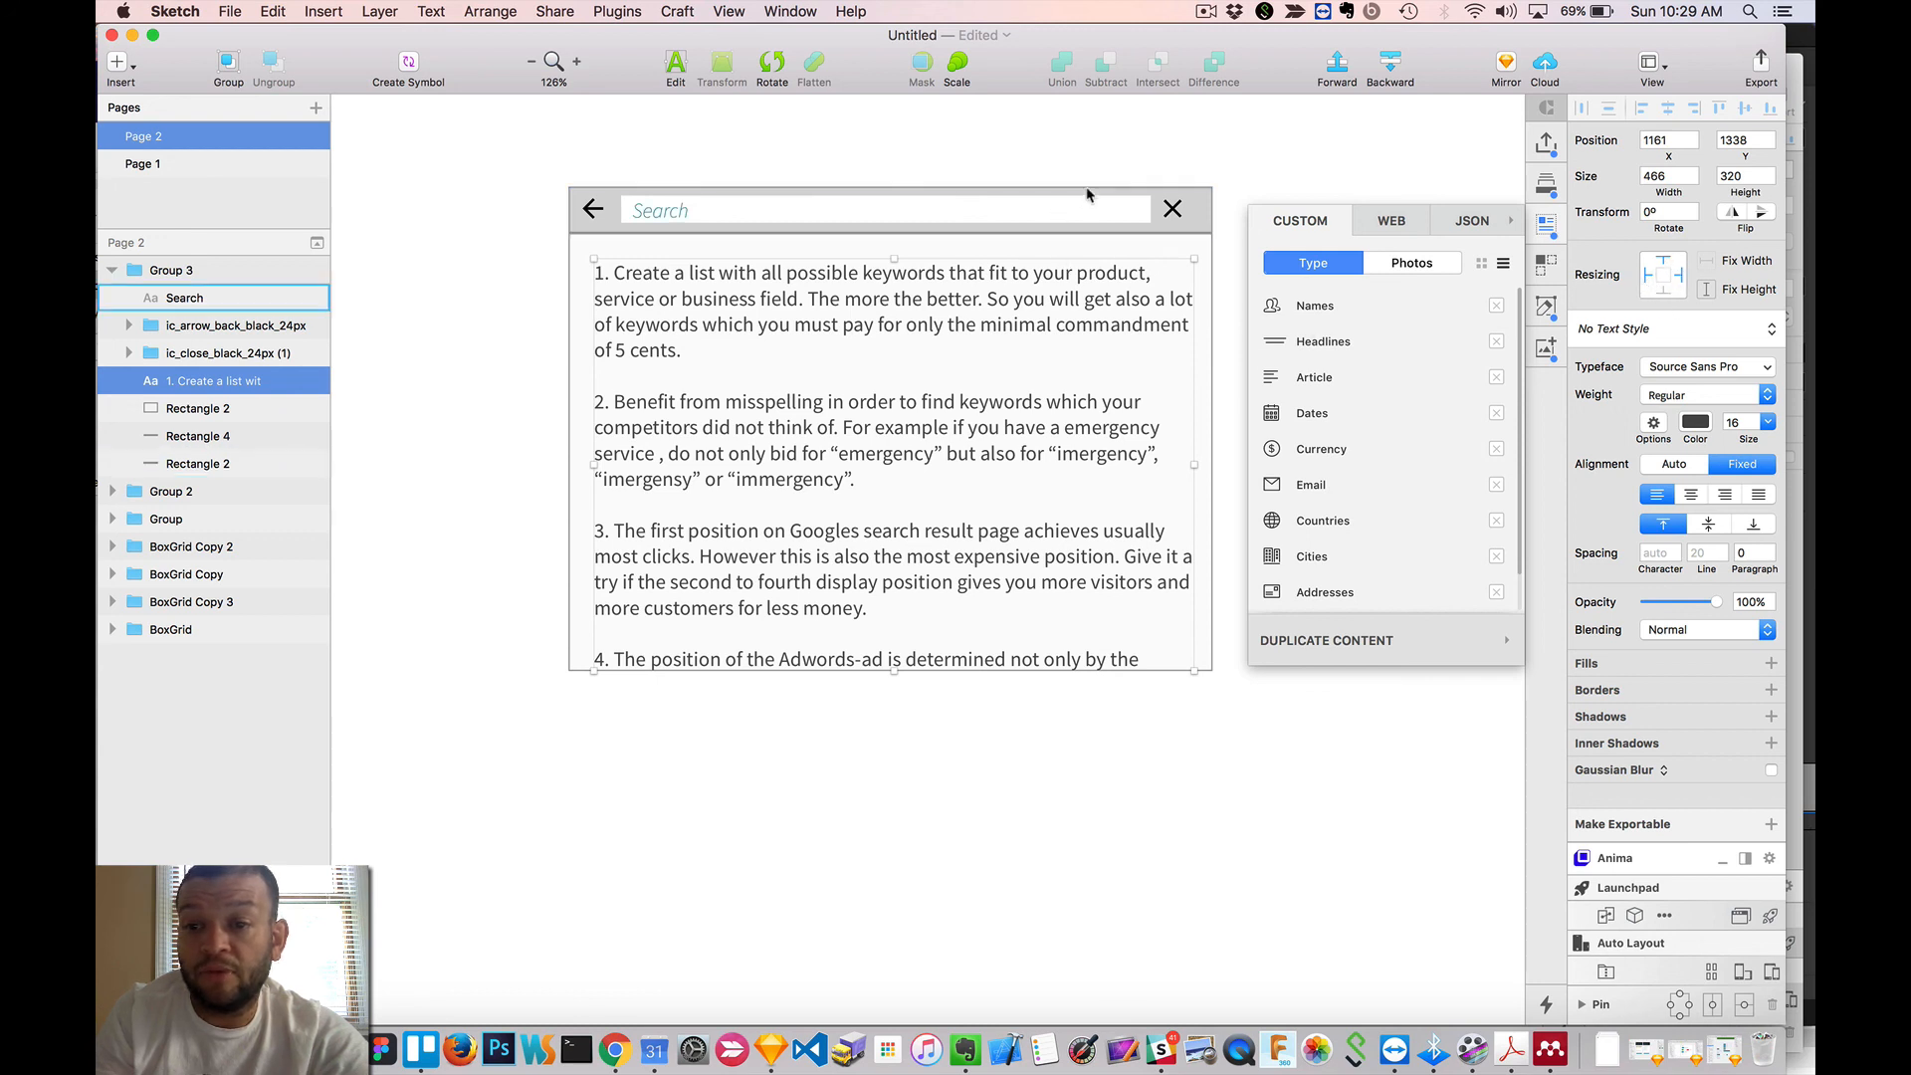
left_click(1077, 161)
- Test the panel group's resizing by narrowing it to 309, extending its height to 486 and widening it again from its right edge
left_click(1060, 391)
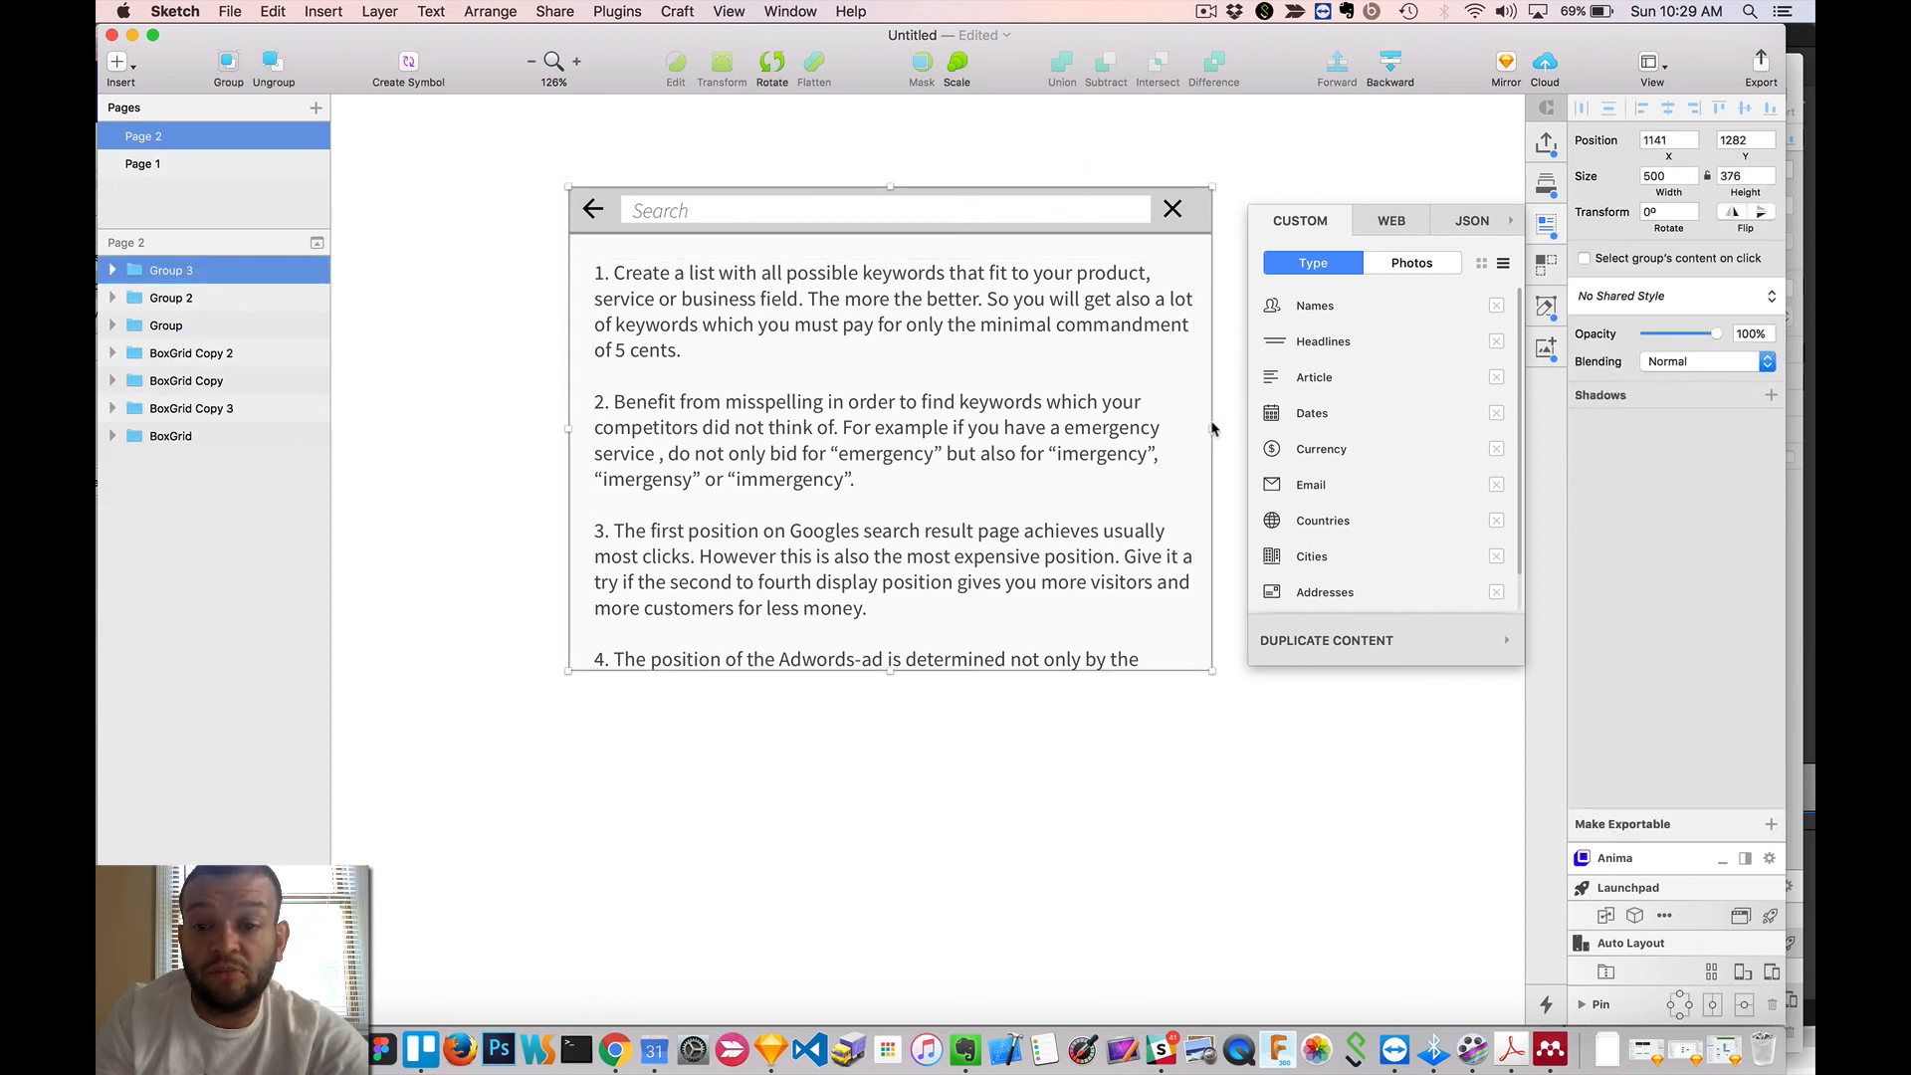
left_click_drag(1100, 426, 966, 426)
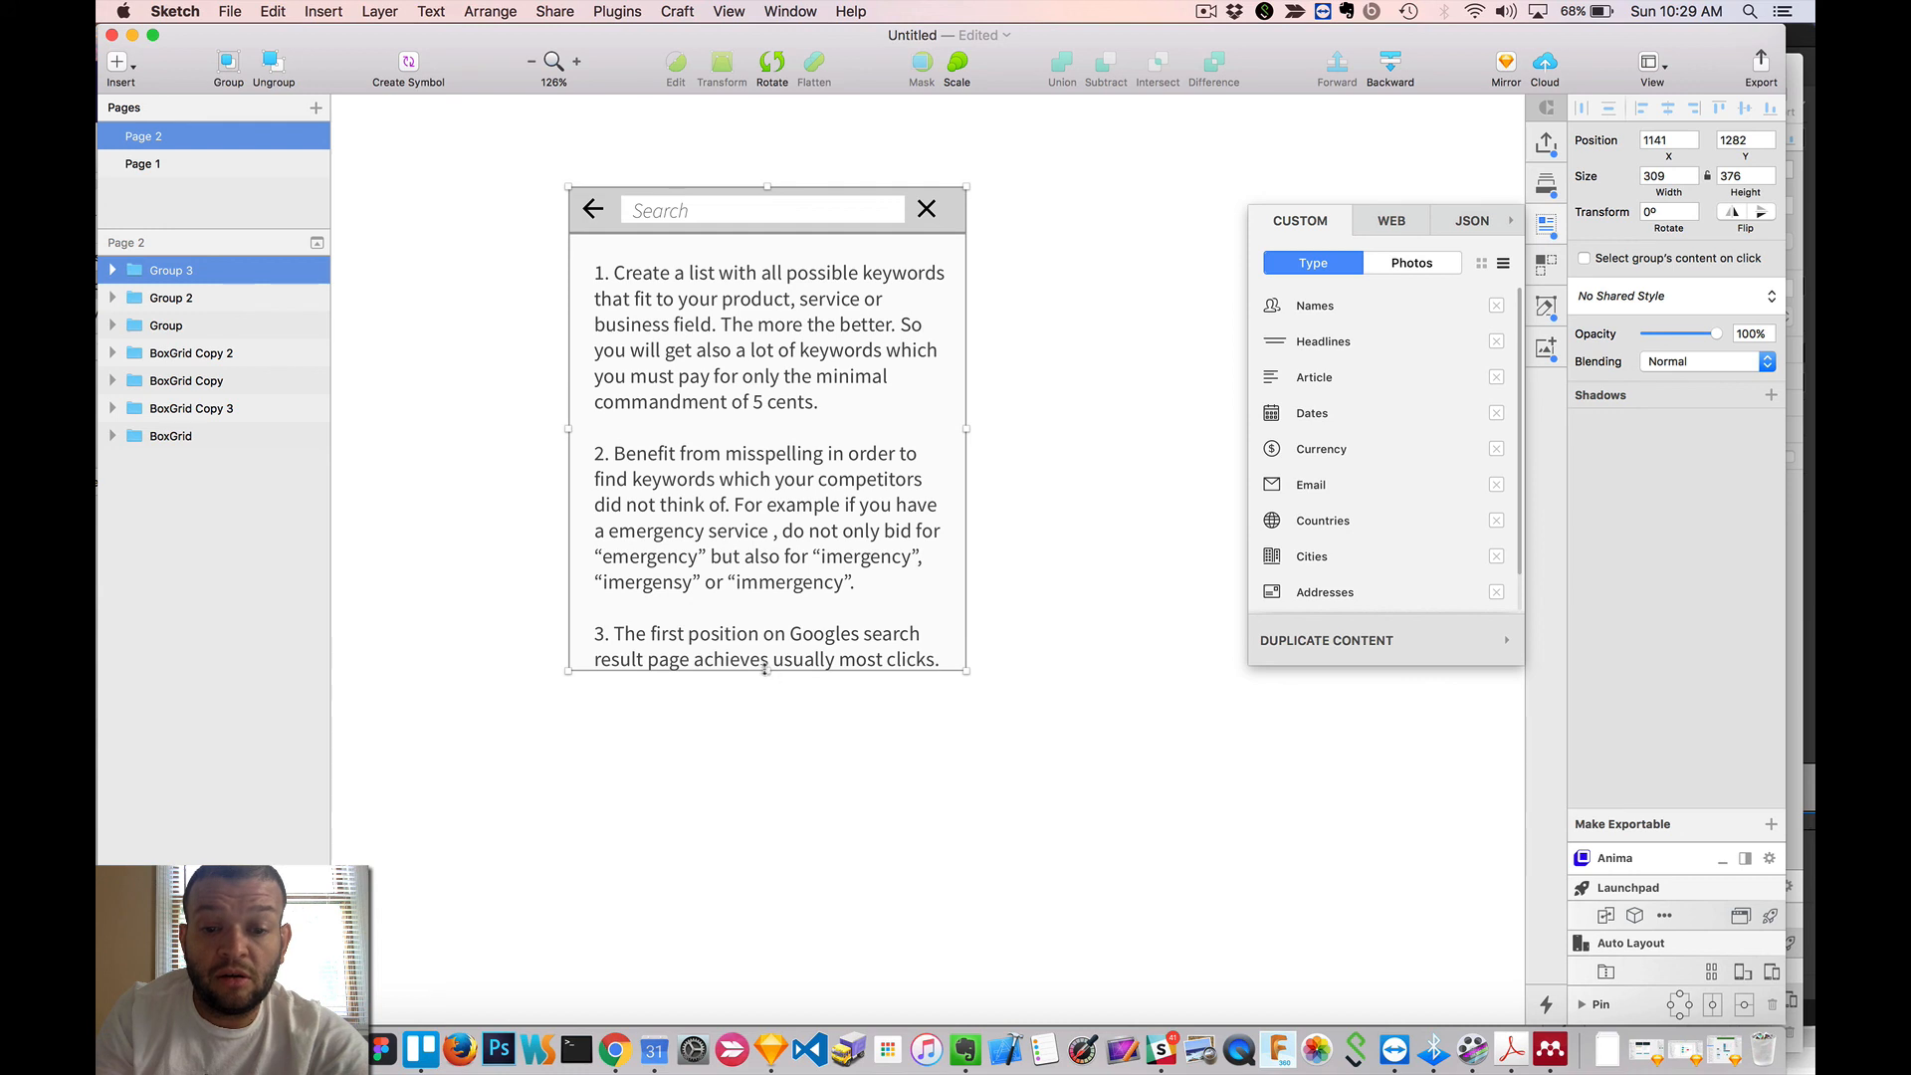
left_click_drag(767, 670, 761, 812)
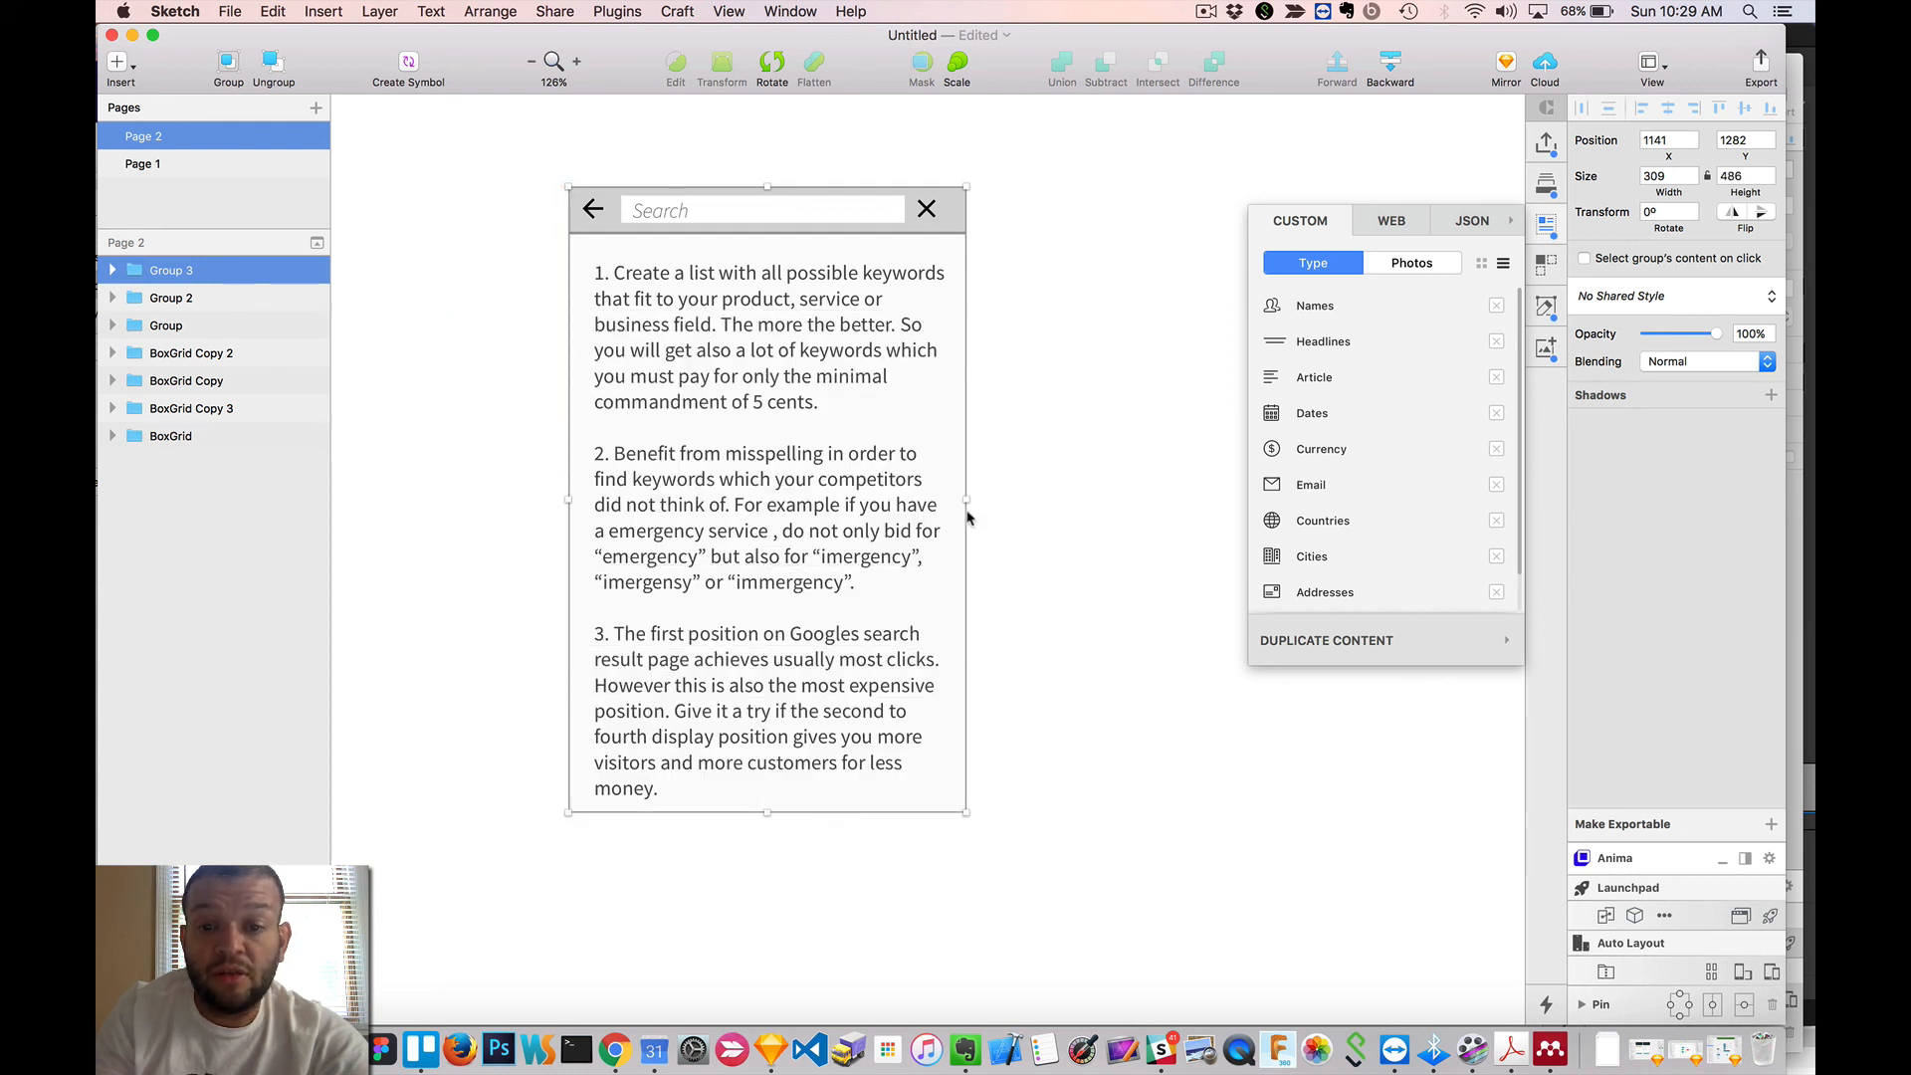
left_click_drag(966, 502, 1201, 502)
key("Escape")
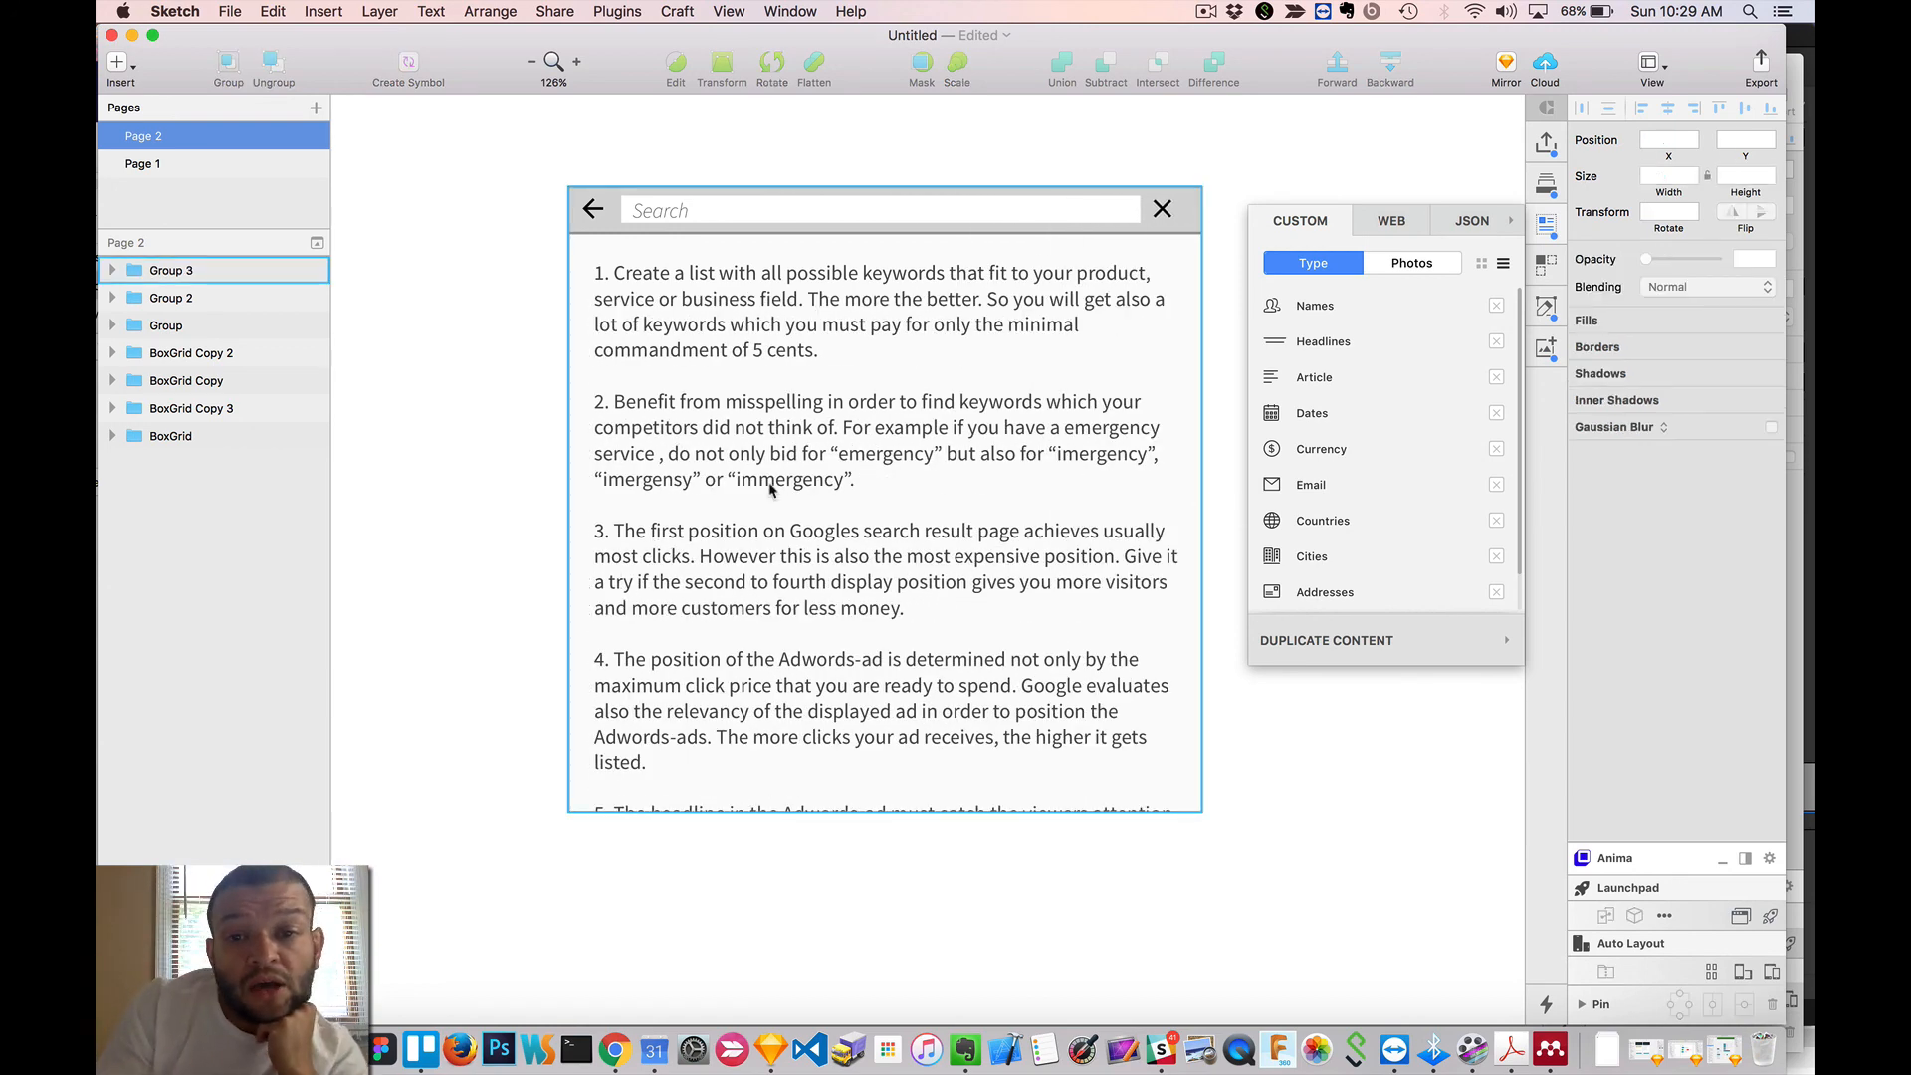